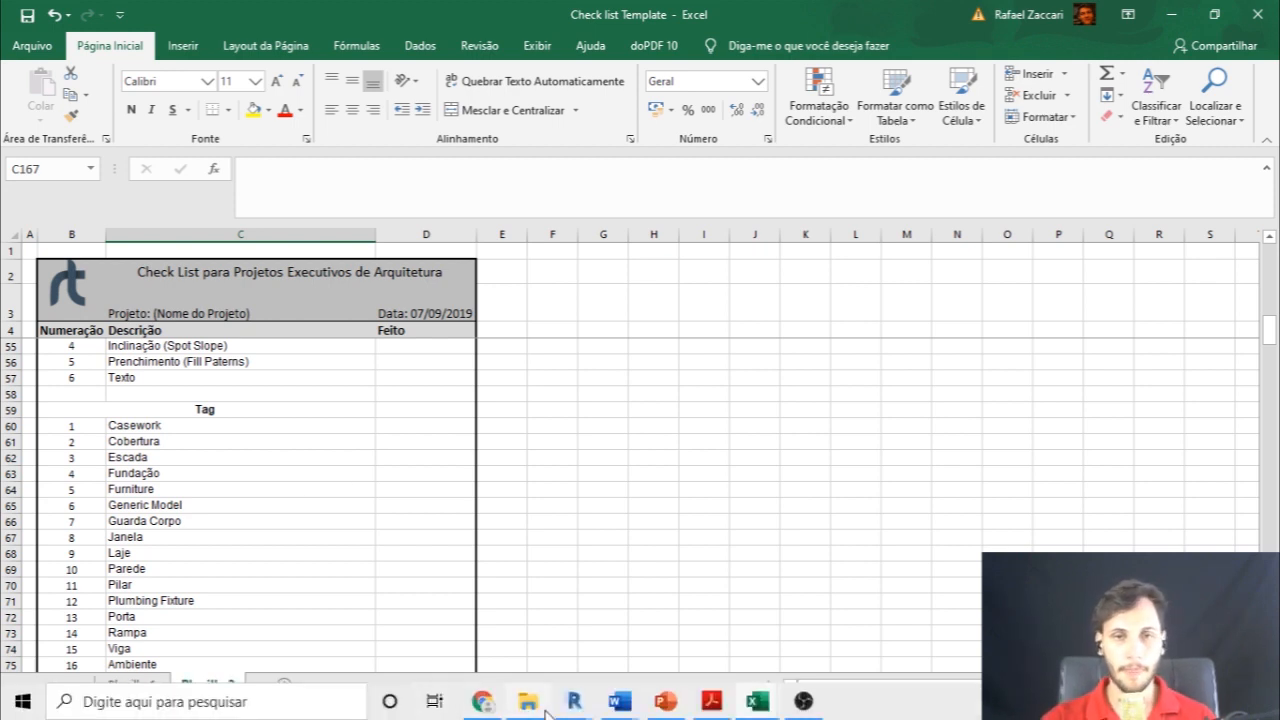
Switch to the Revit window with the RT - Arquitetura 2.1 - 2019 template, narrowing its project browser and properties palettes
mouse_move(573, 704)
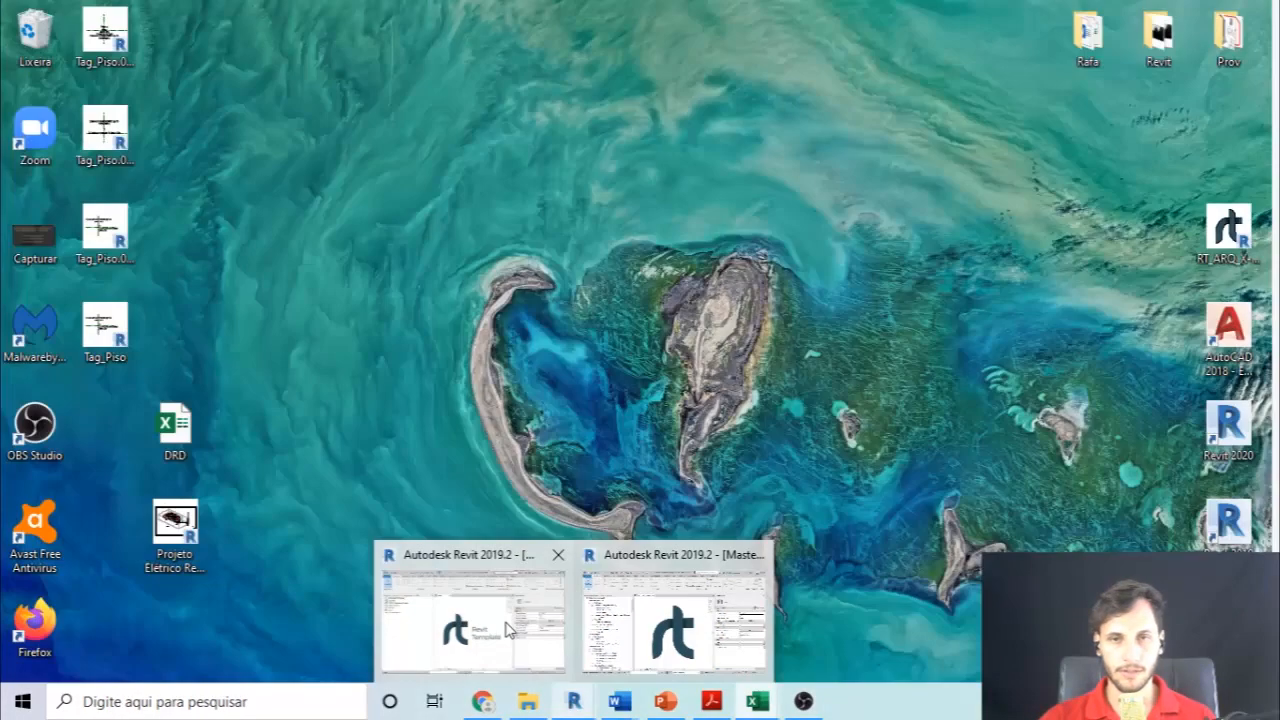
mouse_move(725, 580)
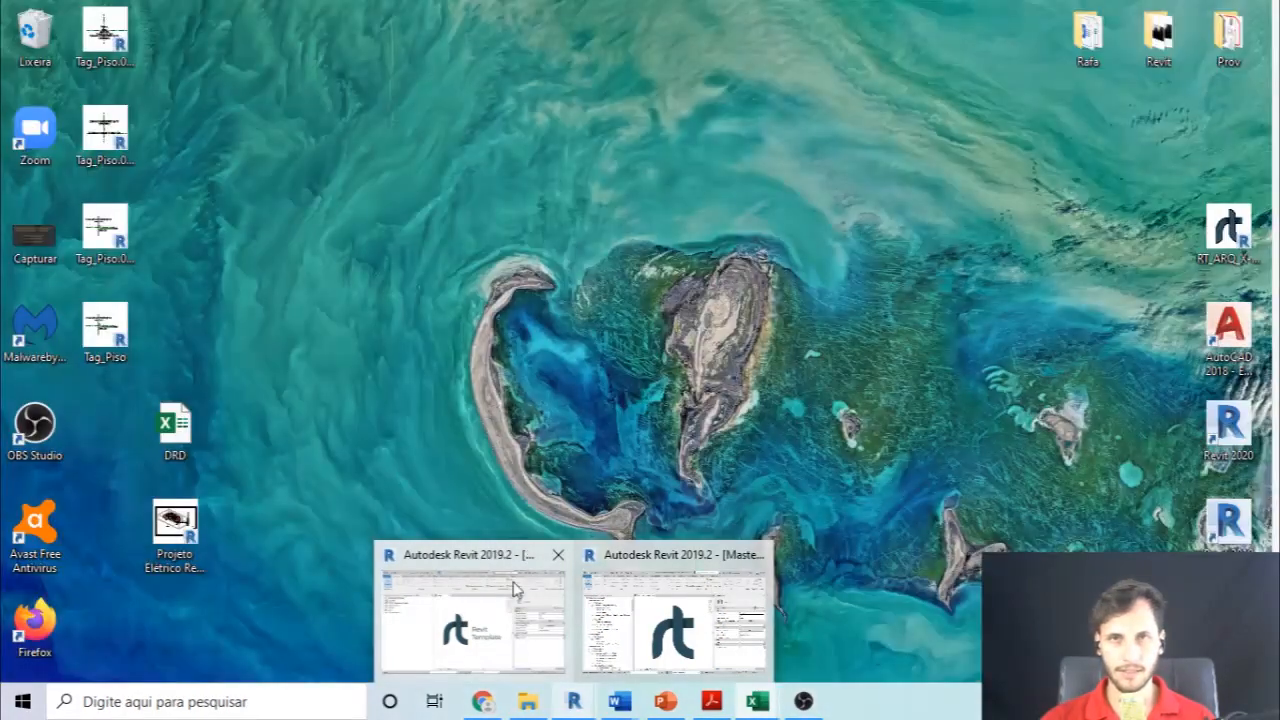
click(514, 584)
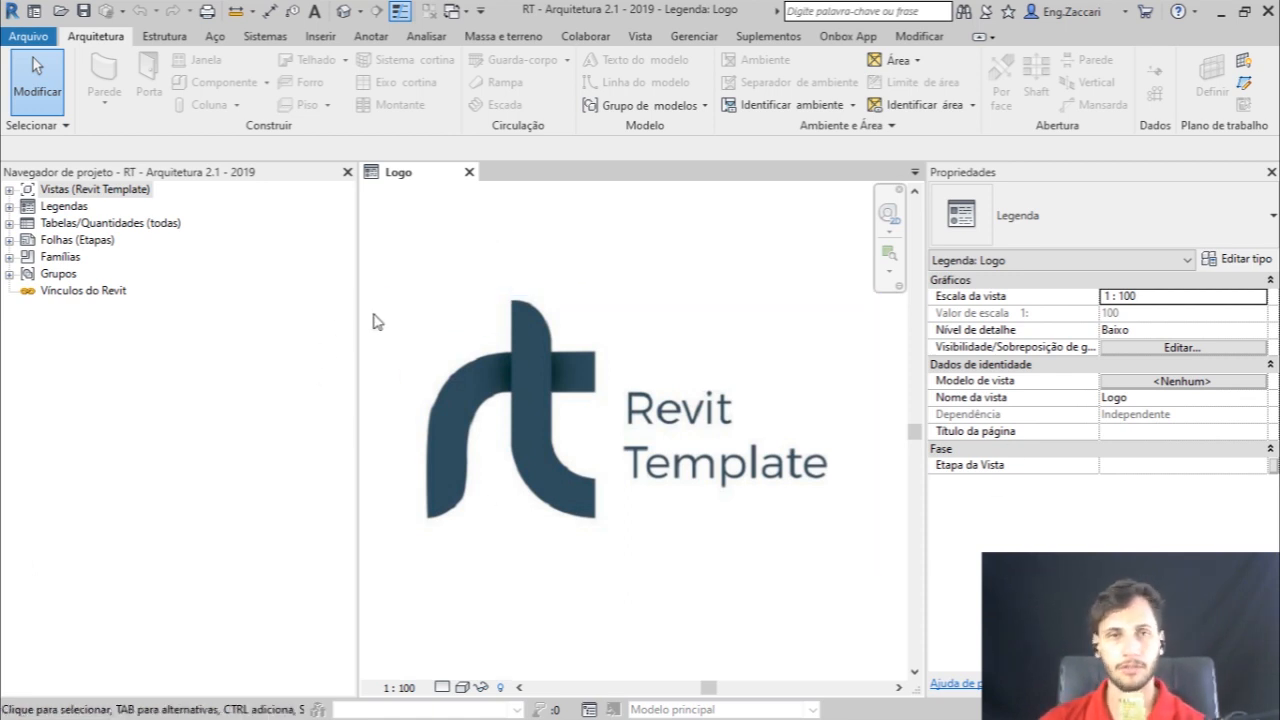
drag(358, 271, 315, 271)
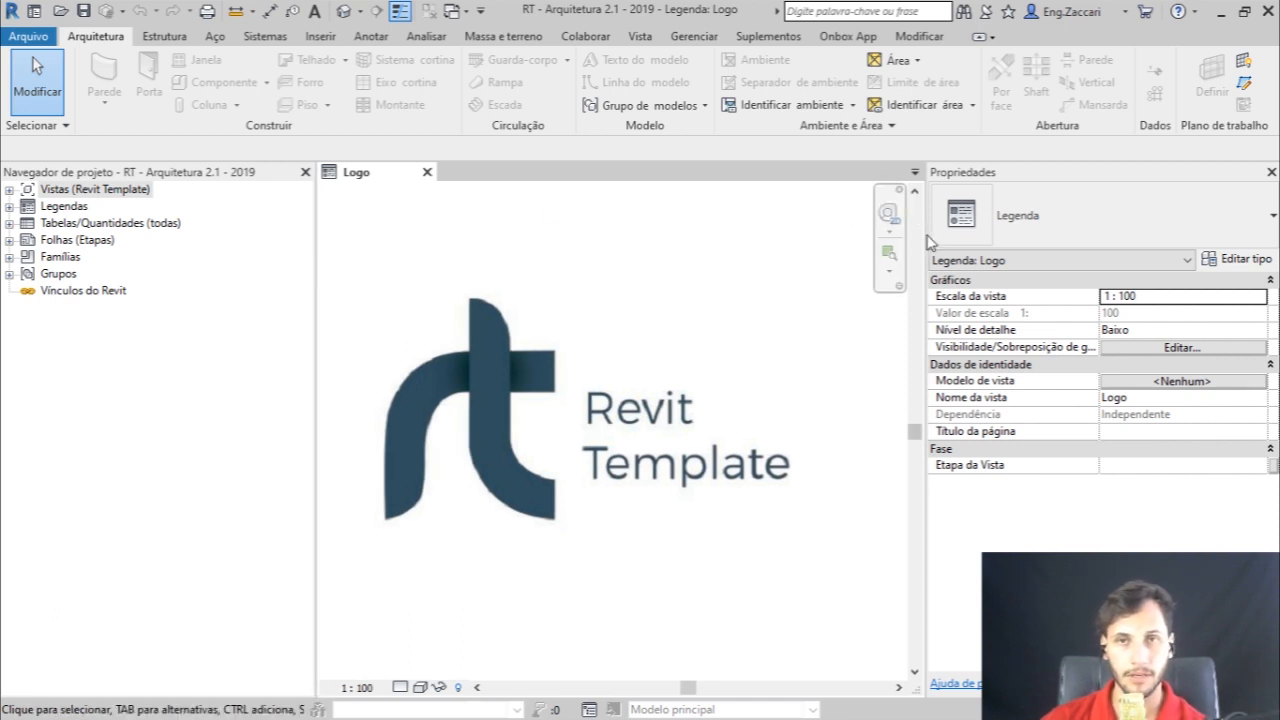
drag(933, 241, 1031, 246)
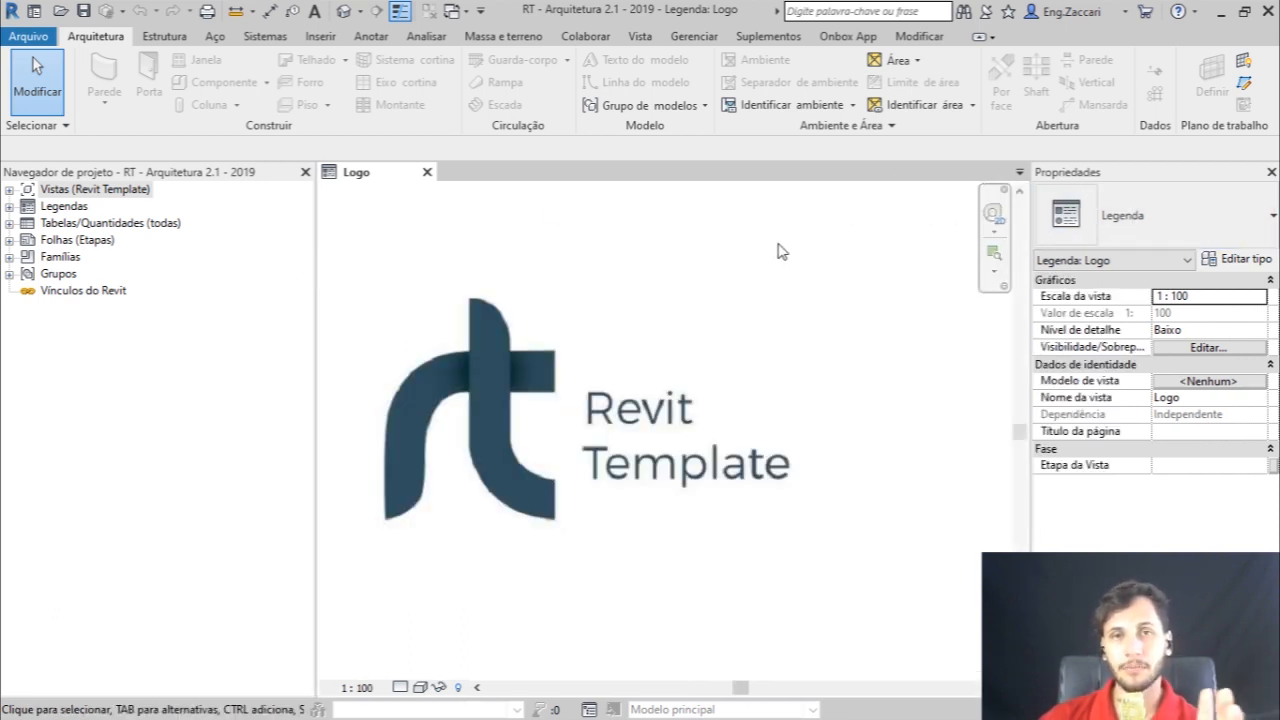
Expand the Vistas and Legendas branches of the project browser and examine the logo image in the Logo legend
scroll(782, 251, down, 3)
scroll(760, 280, down, 2)
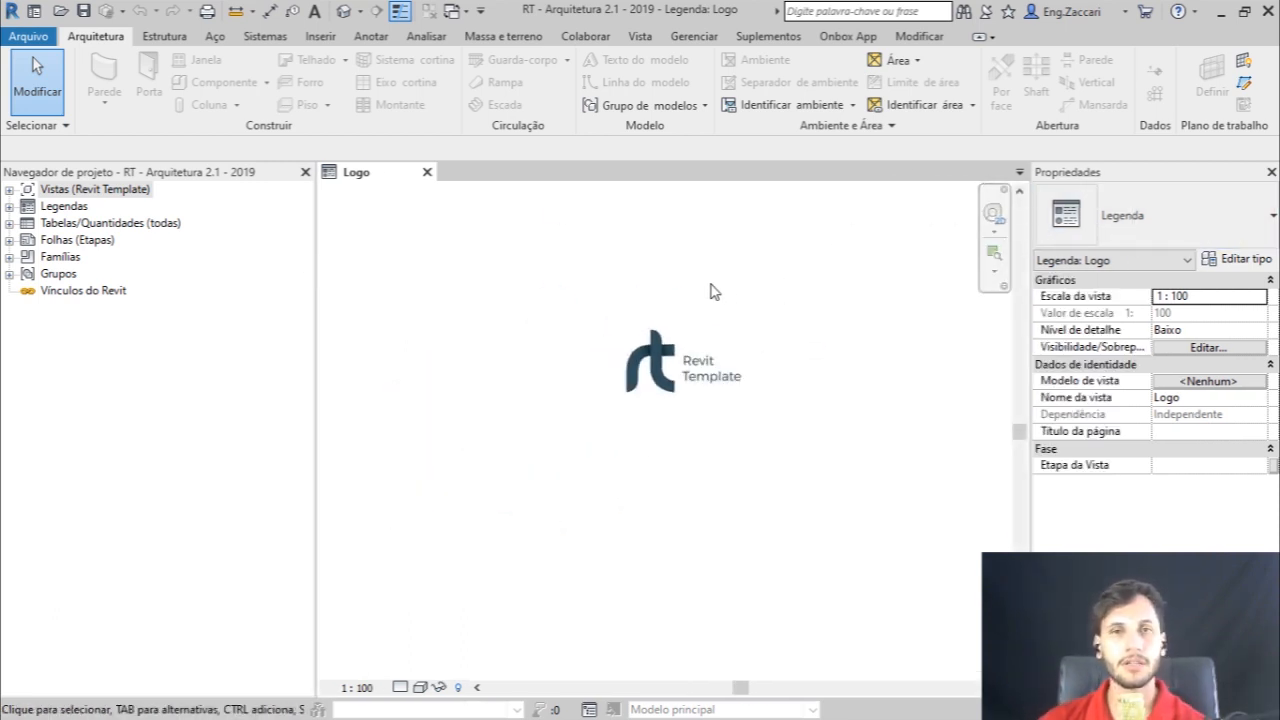
middle_drag(713, 291, 694, 309)
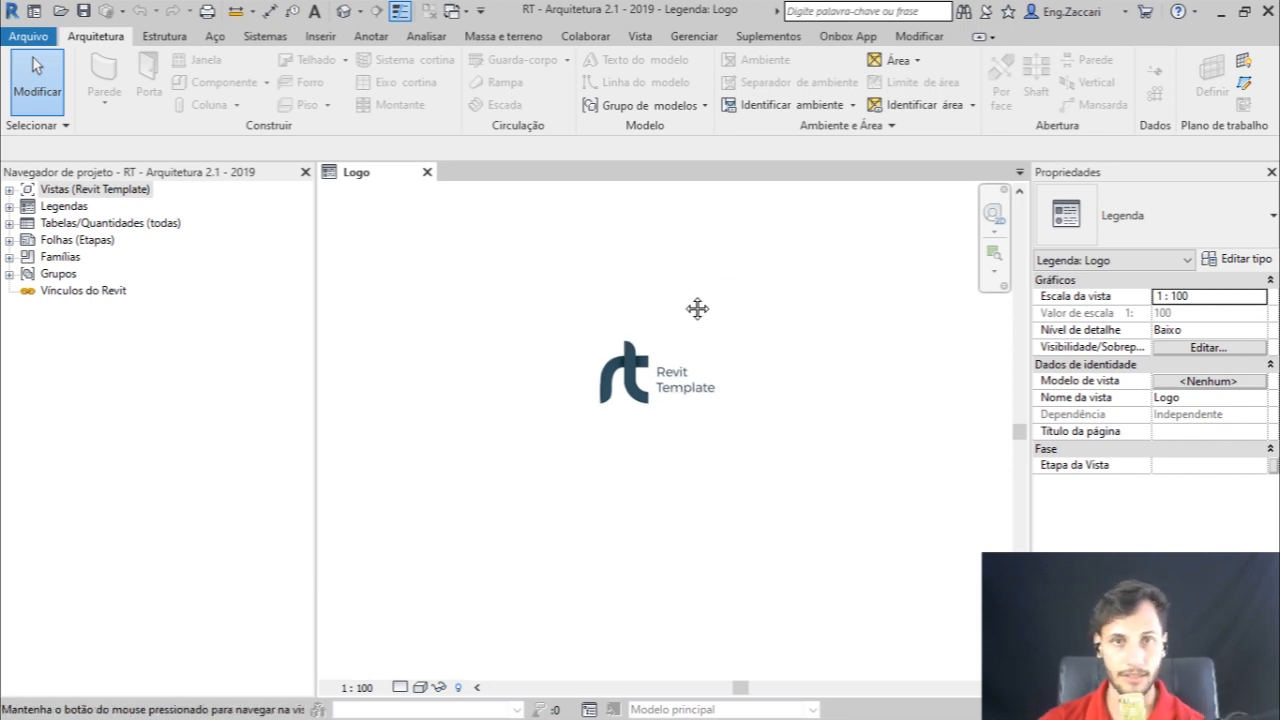
click(10, 191)
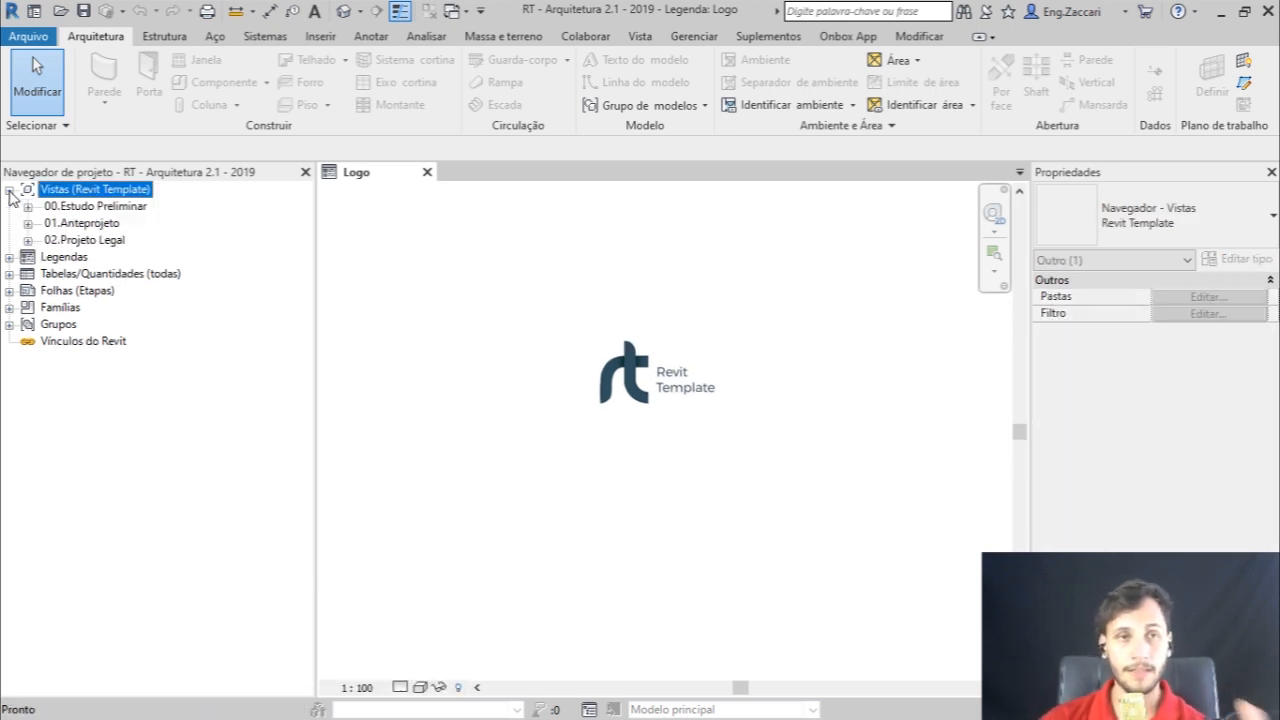
click(9, 257)
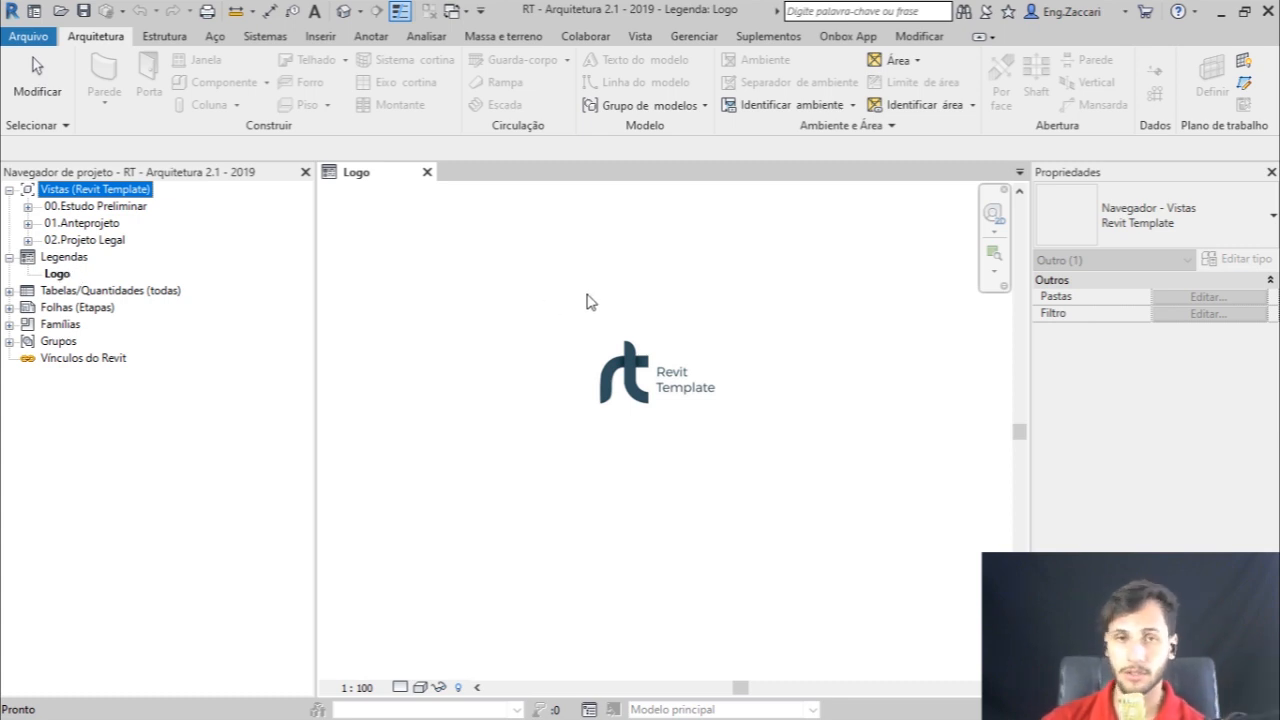
click(628, 365)
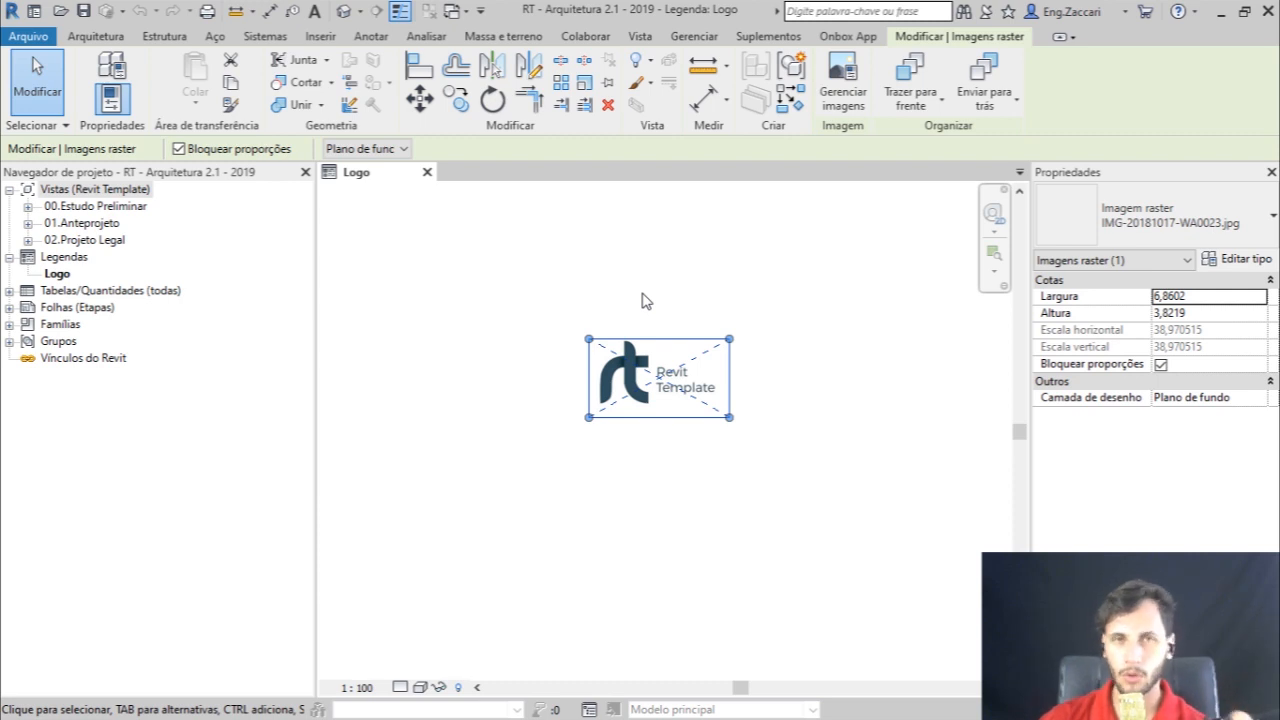
key(Escape)
scroll(652, 302, up, 3)
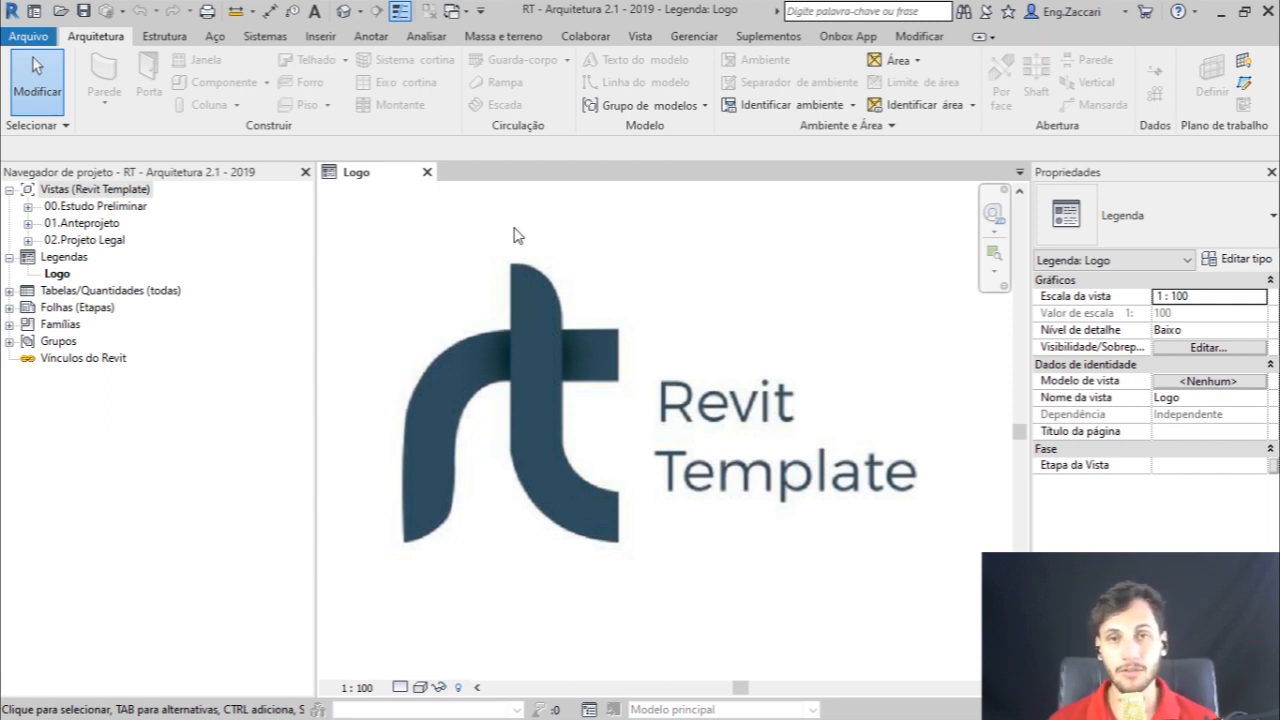
click(52, 274)
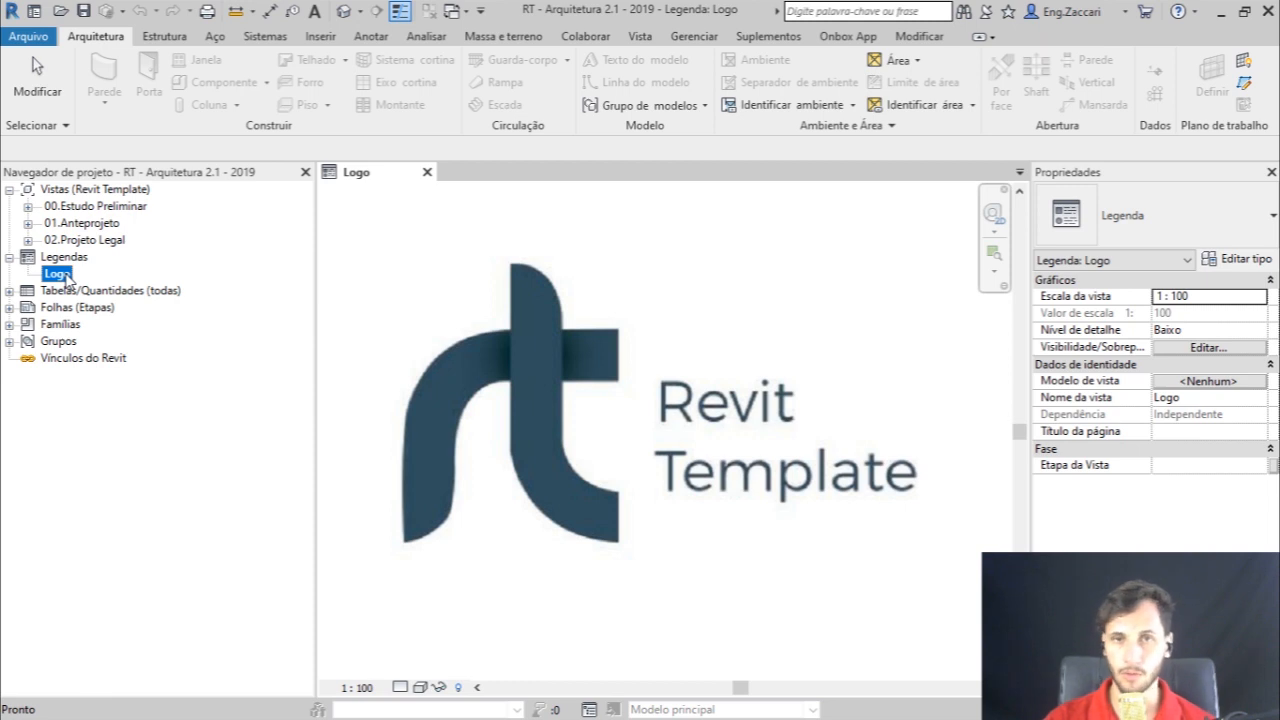
Expand the floor plans under 00.Estudo Preliminar and open the 00.Térreo plan
click(27, 206)
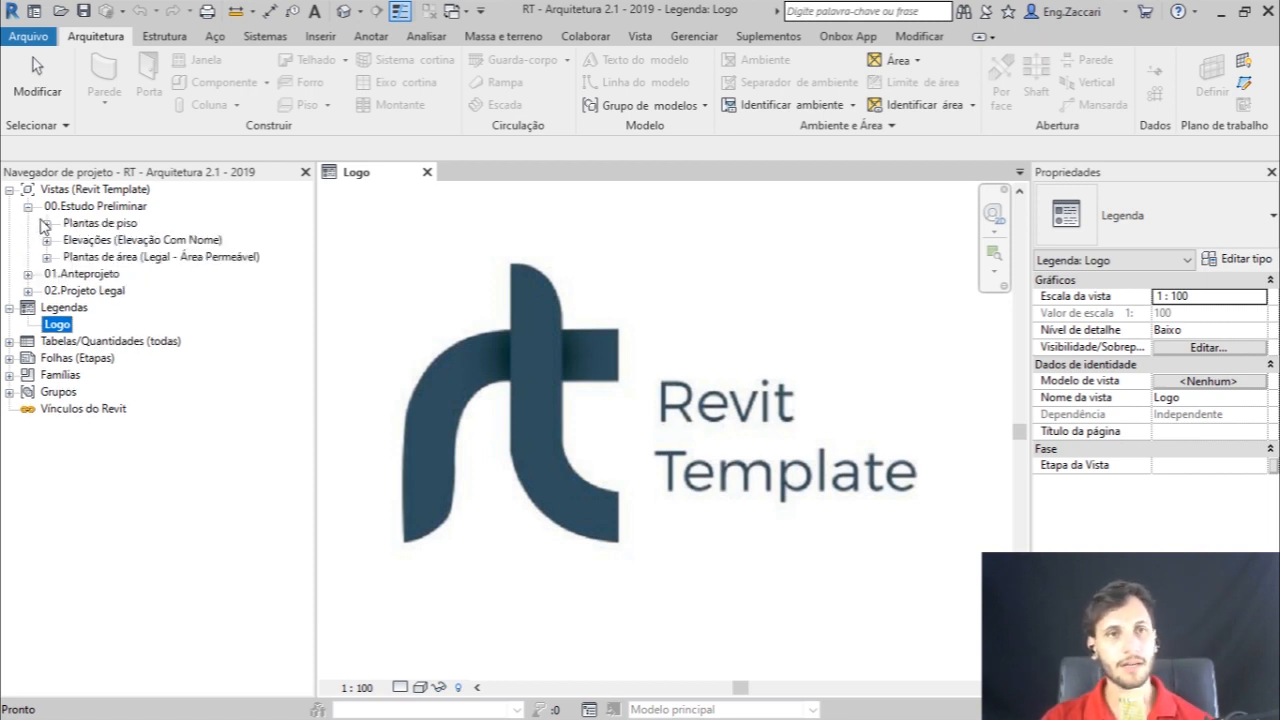
click(46, 223)
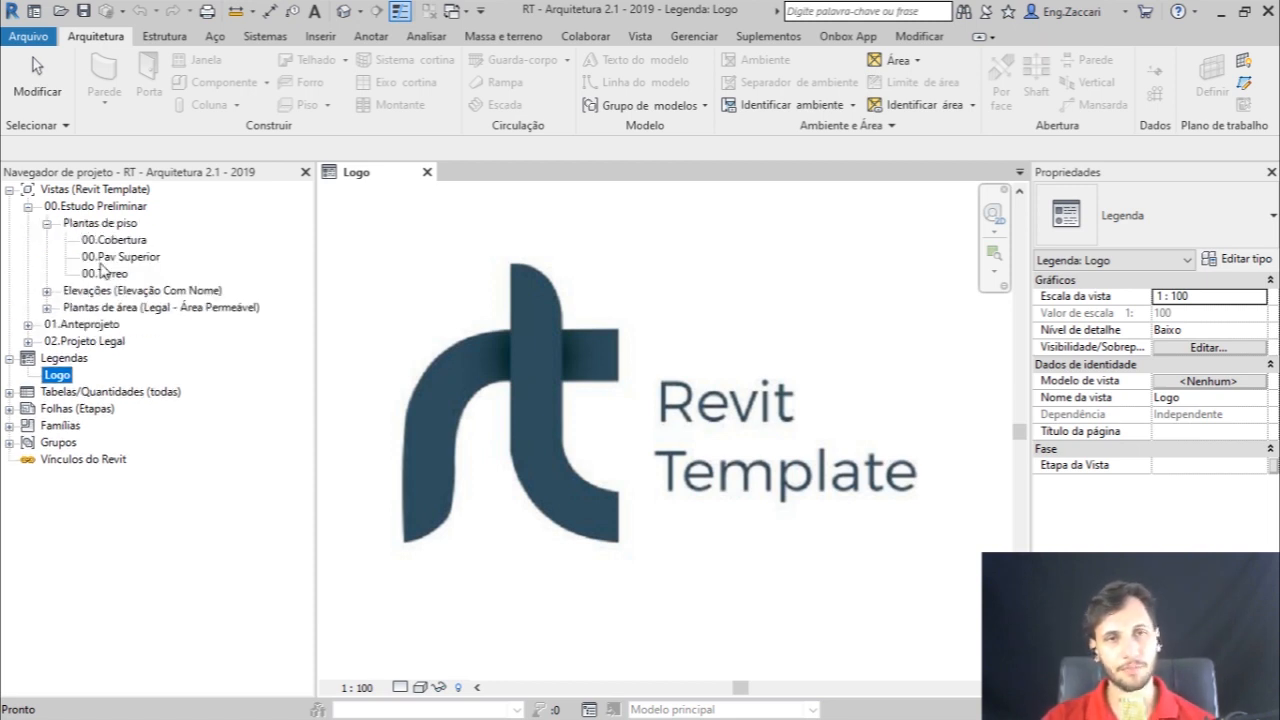
double_click(108, 273)
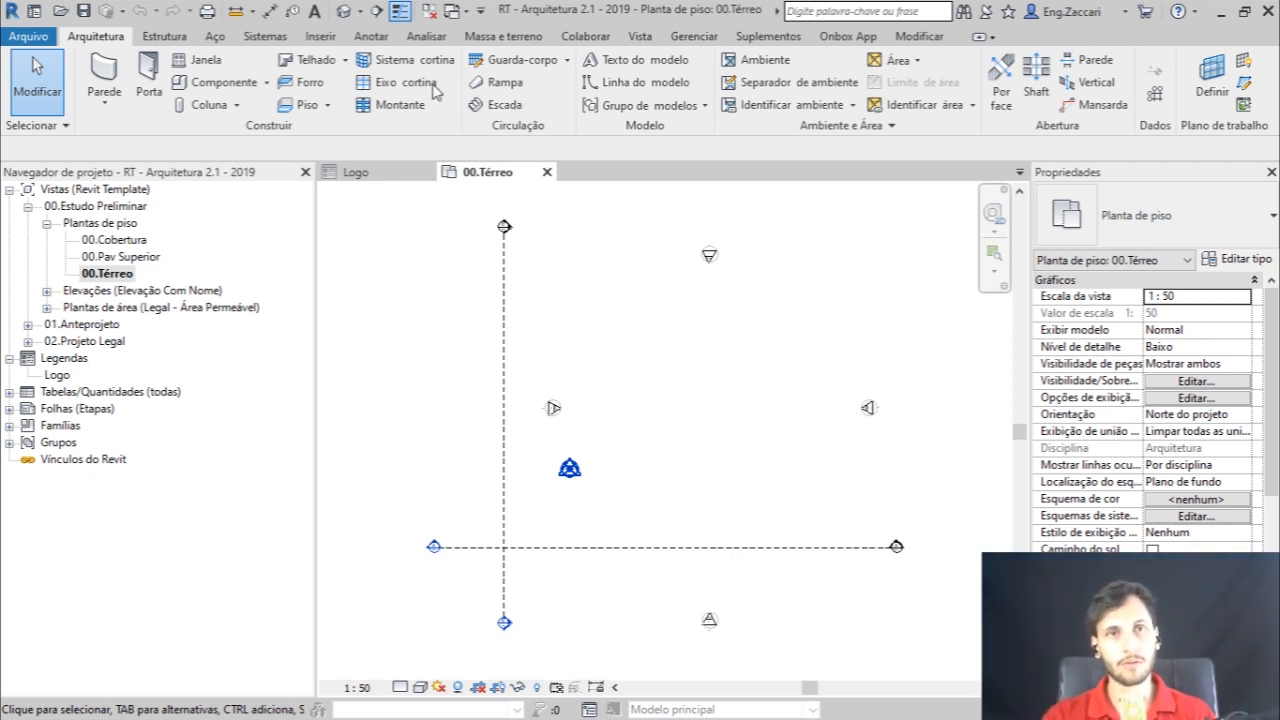
Open the default 3D view and set its view template to <Nenhum>
click(343, 11)
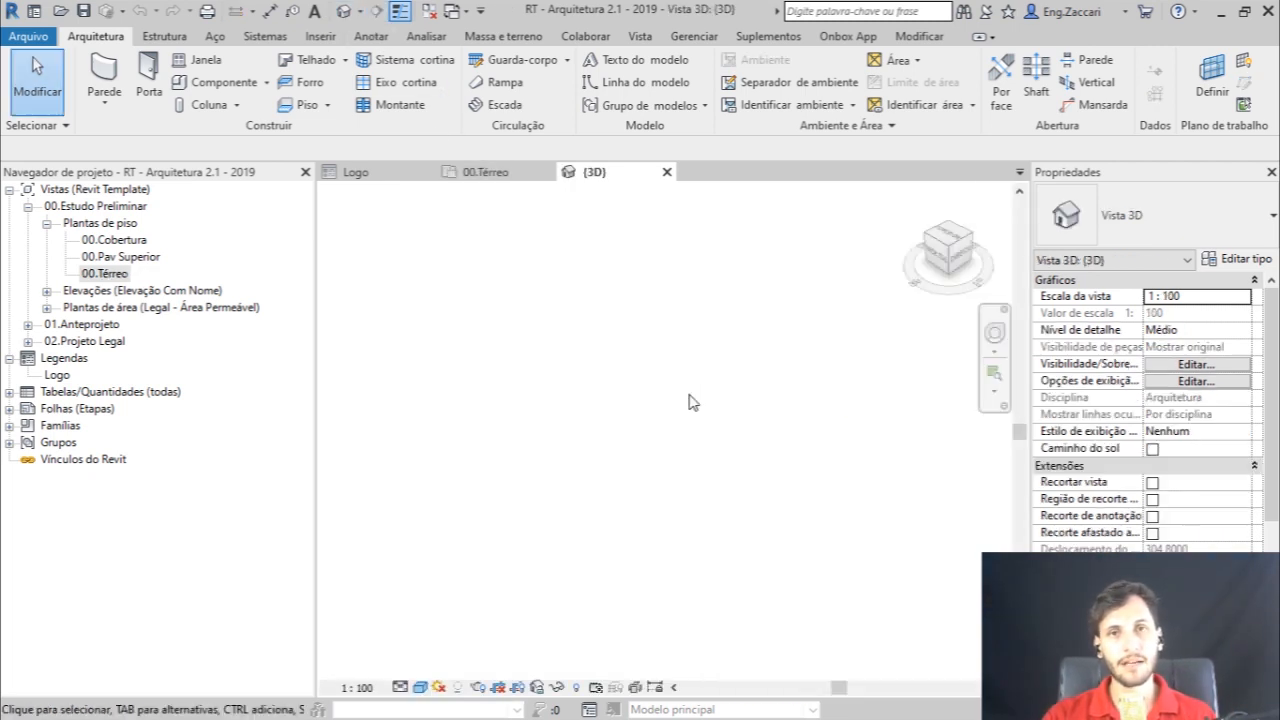
click(424, 686)
click(566, 479)
scroll(1208, 499, down, 4)
scroll(1208, 505, down, 1)
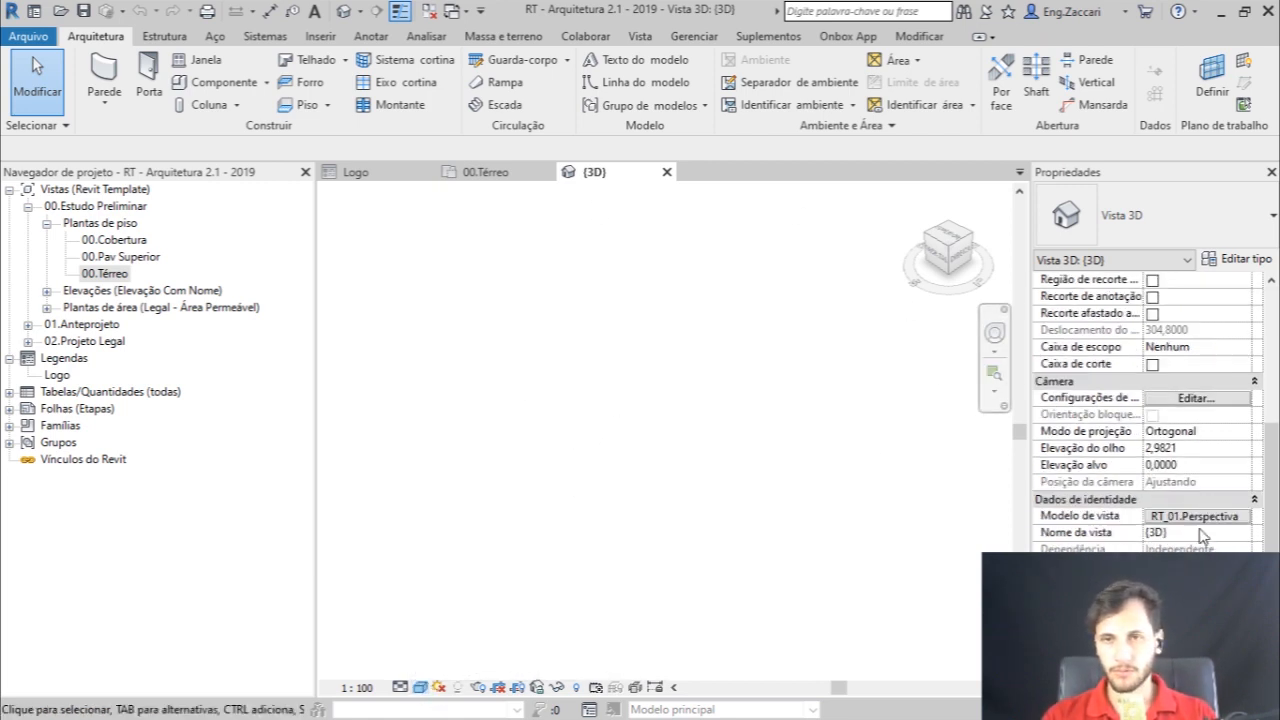
click(1197, 516)
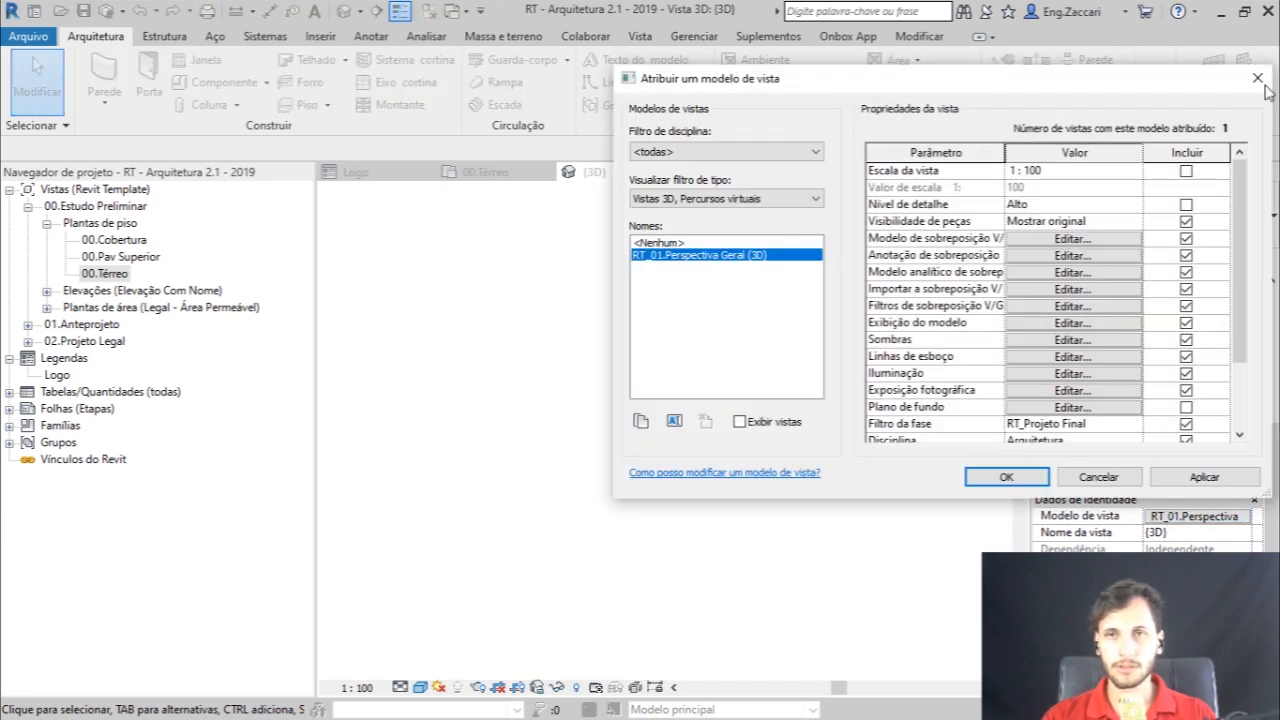
click(672, 243)
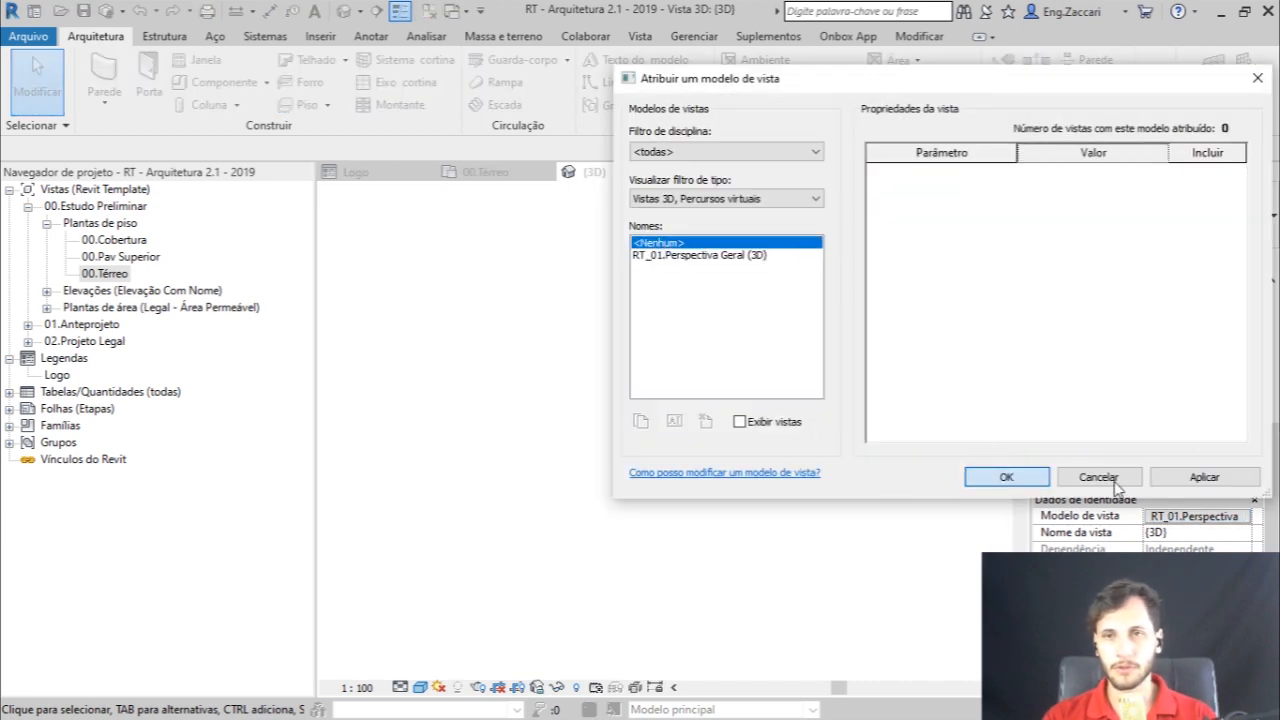
click(1006, 477)
Set the 3D view's background to Gradiente in its graphic display options
scroll(1183, 450, up, 3)
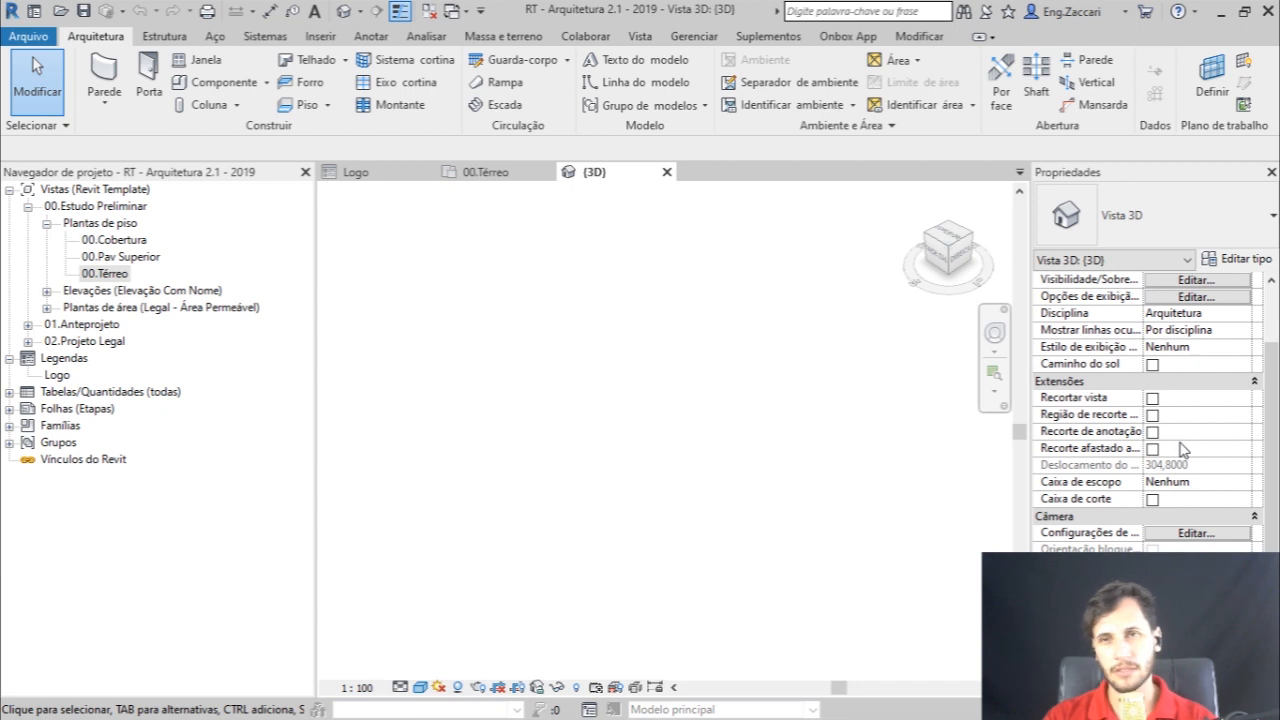
scroll(1183, 450, up, 2)
click(1168, 350)
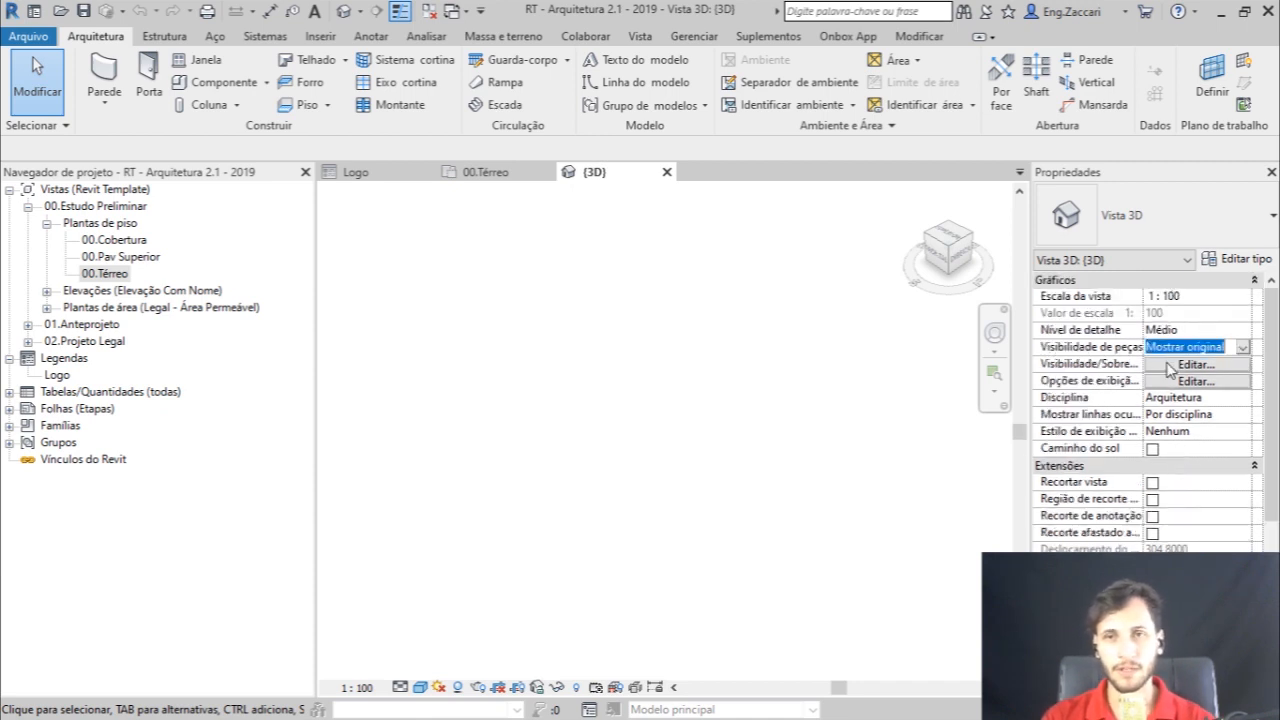
click(1190, 382)
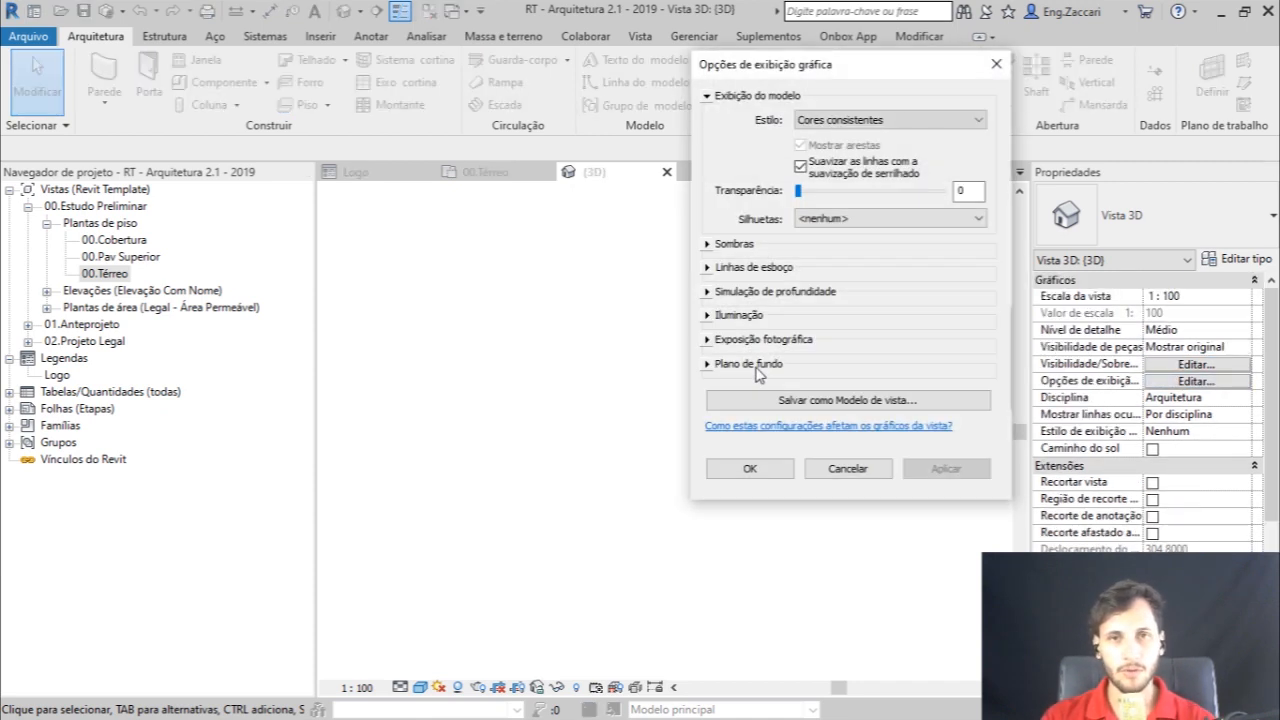
click(708, 364)
click(830, 392)
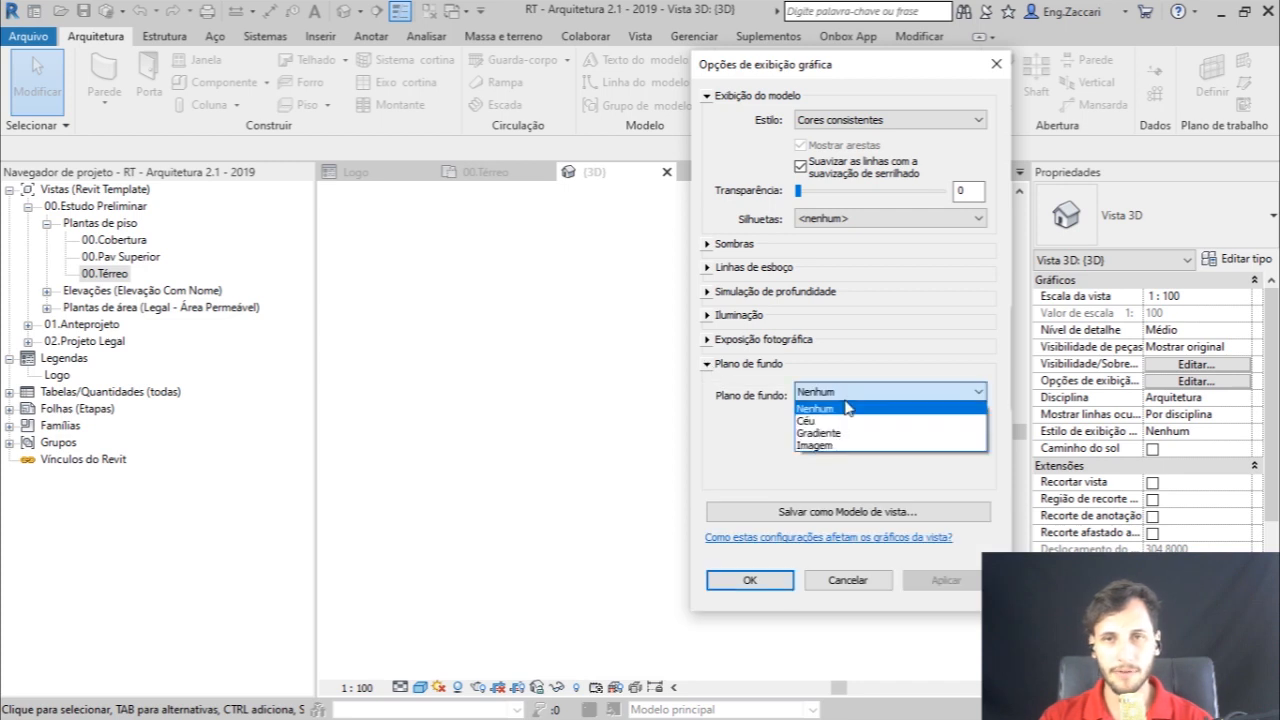
click(833, 434)
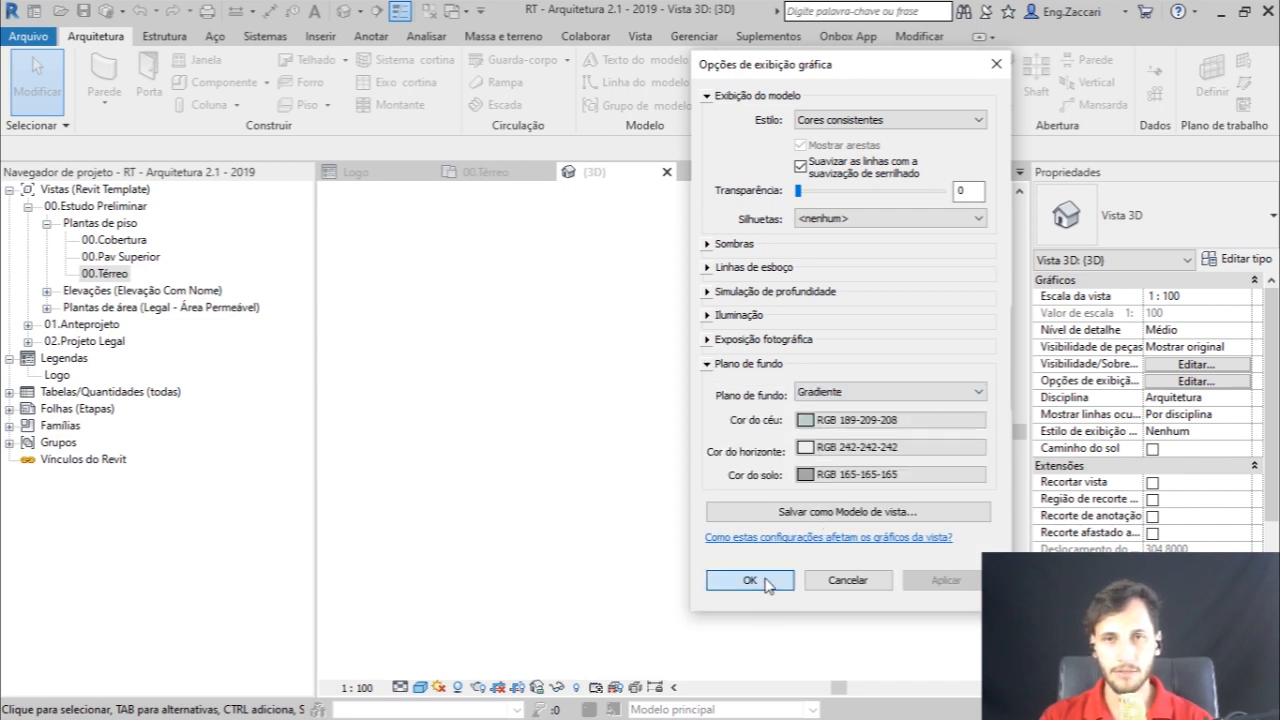
click(758, 580)
shift+middle_drag(718, 466, 681, 421)
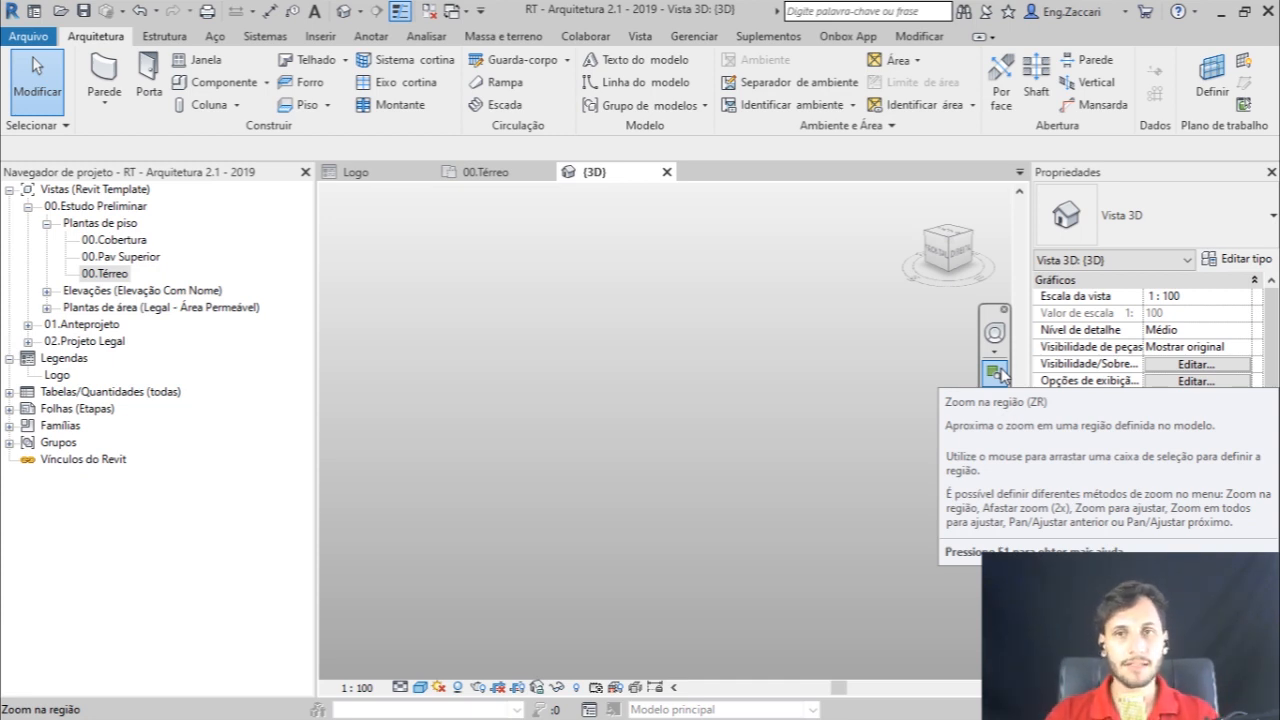
Open the 00.Pav Superior floor plan and expand the remaining Estudo Preliminar view groups, 01.Anteprojeto, and the 02.Projeto Legal sections
click(112, 226)
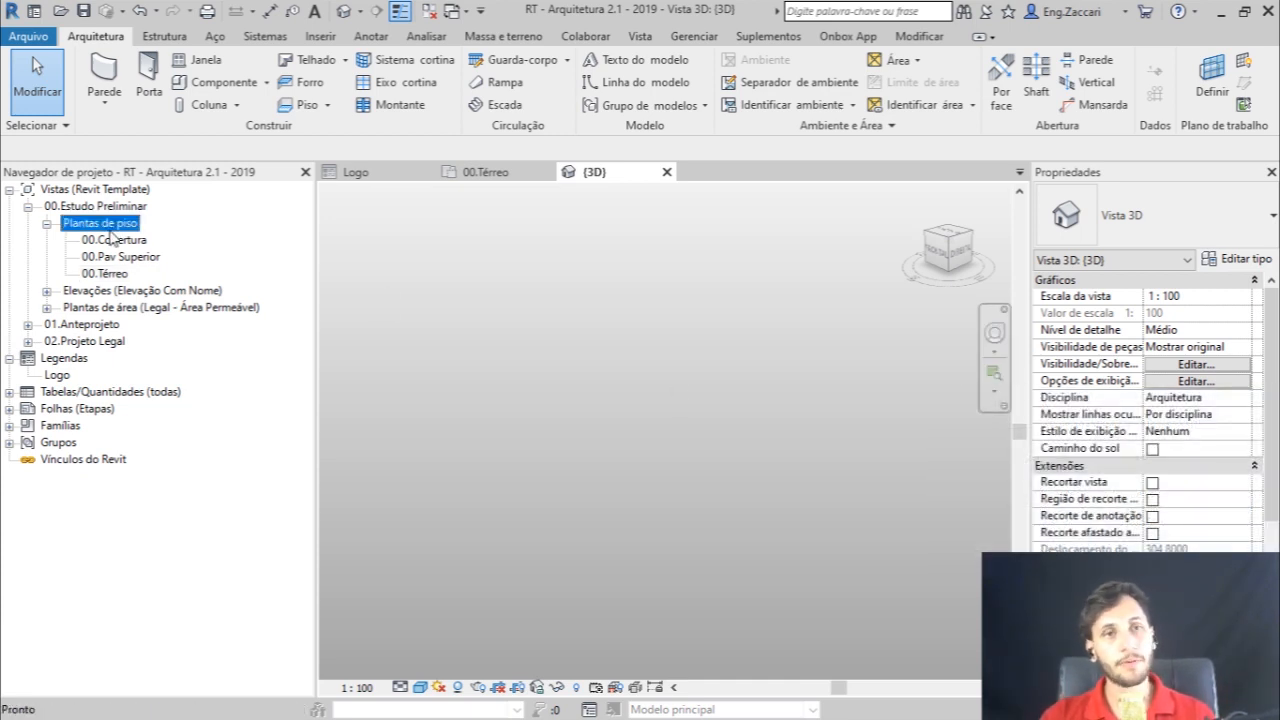
double_click(120, 257)
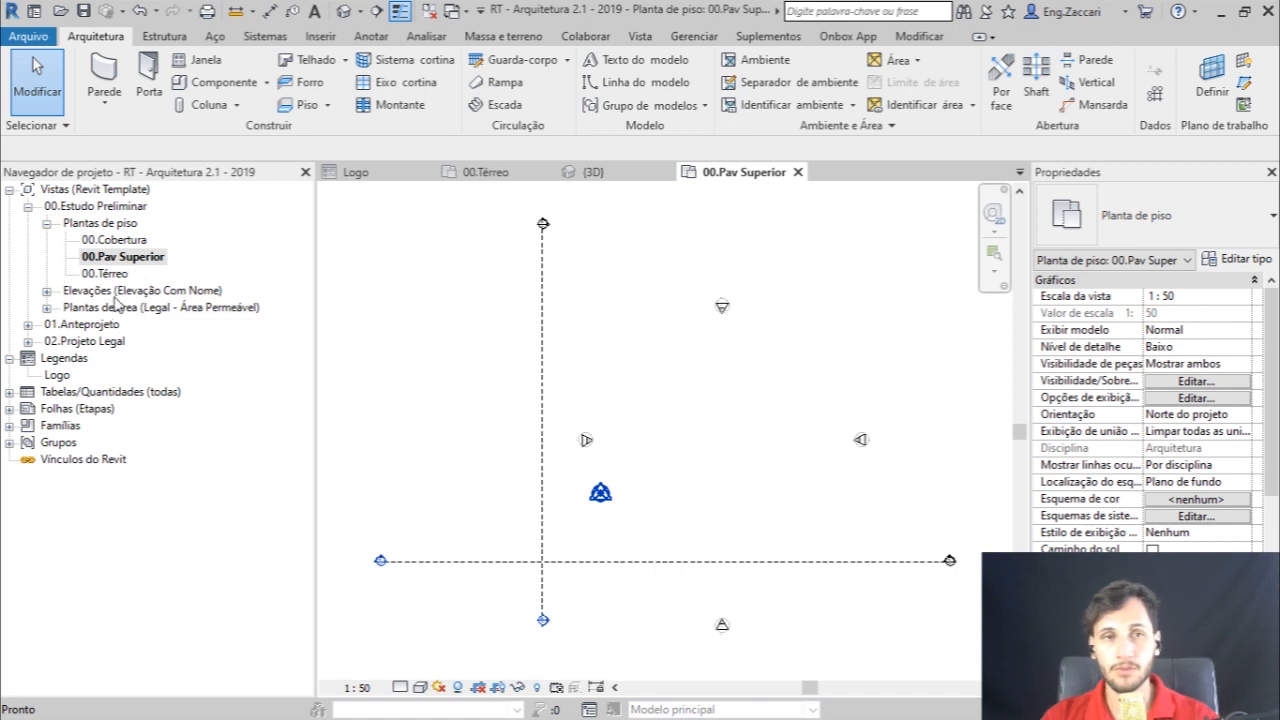
click(46, 291)
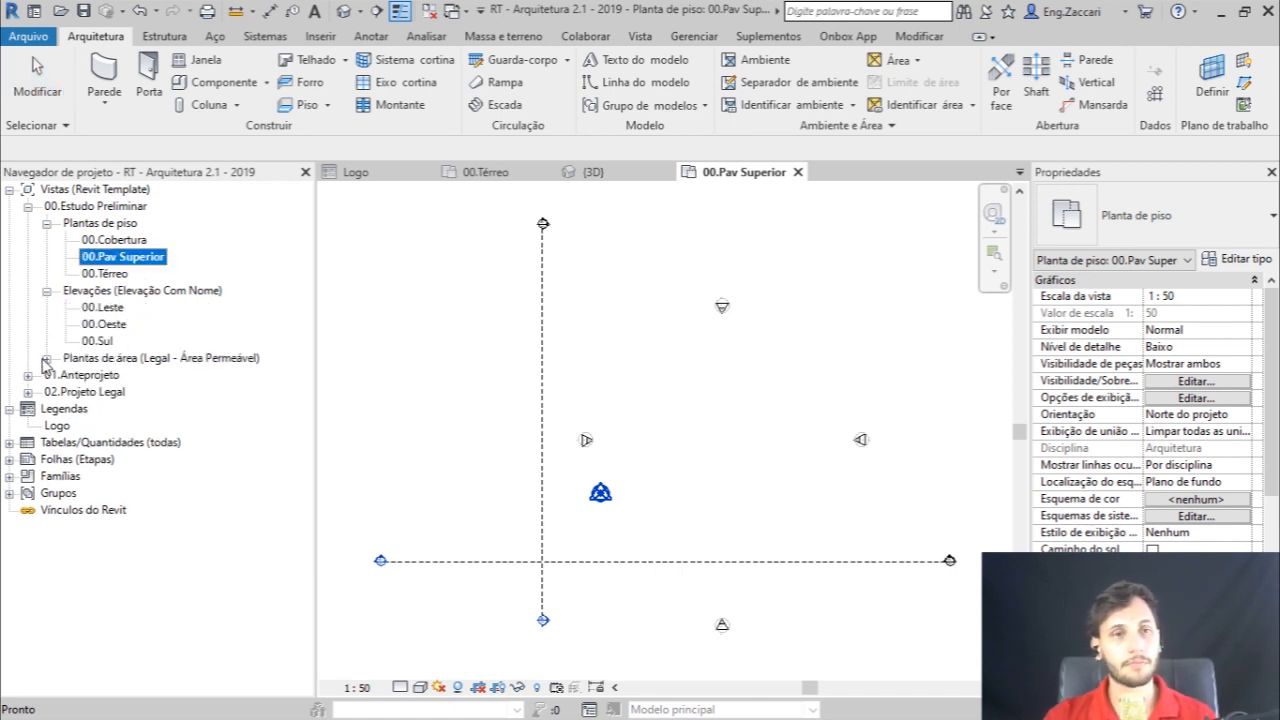
click(46, 358)
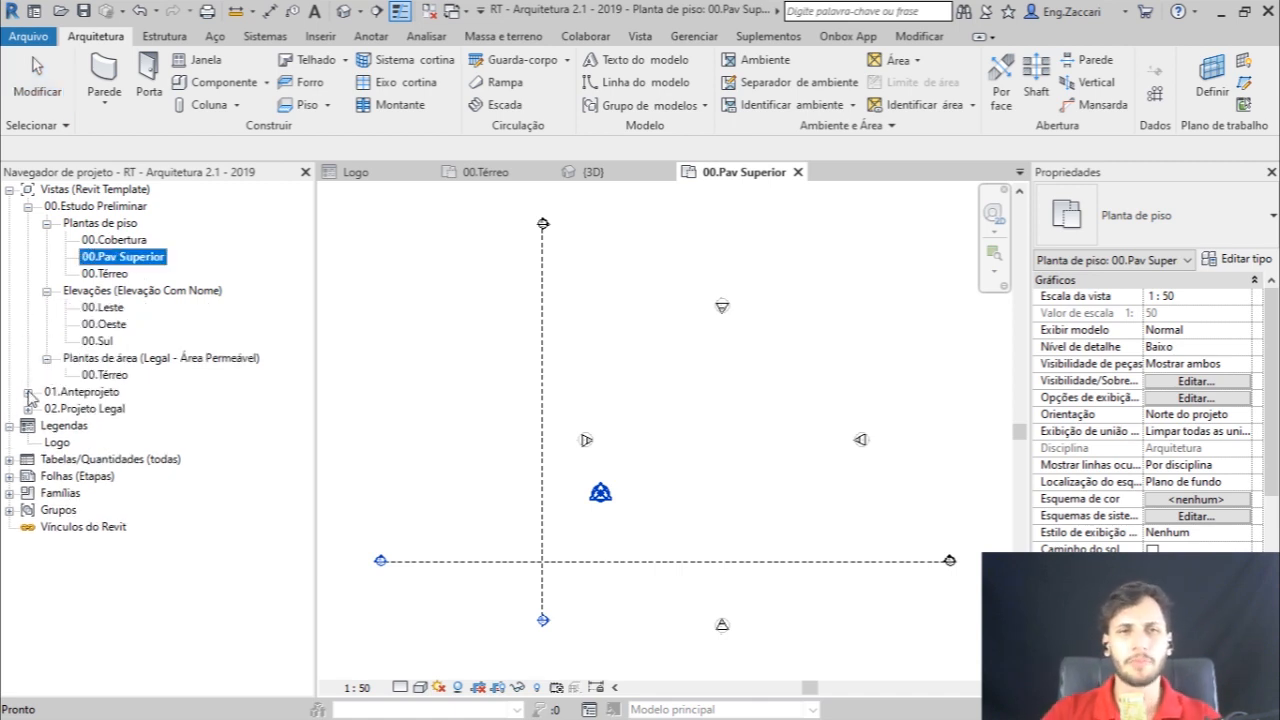
click(29, 393)
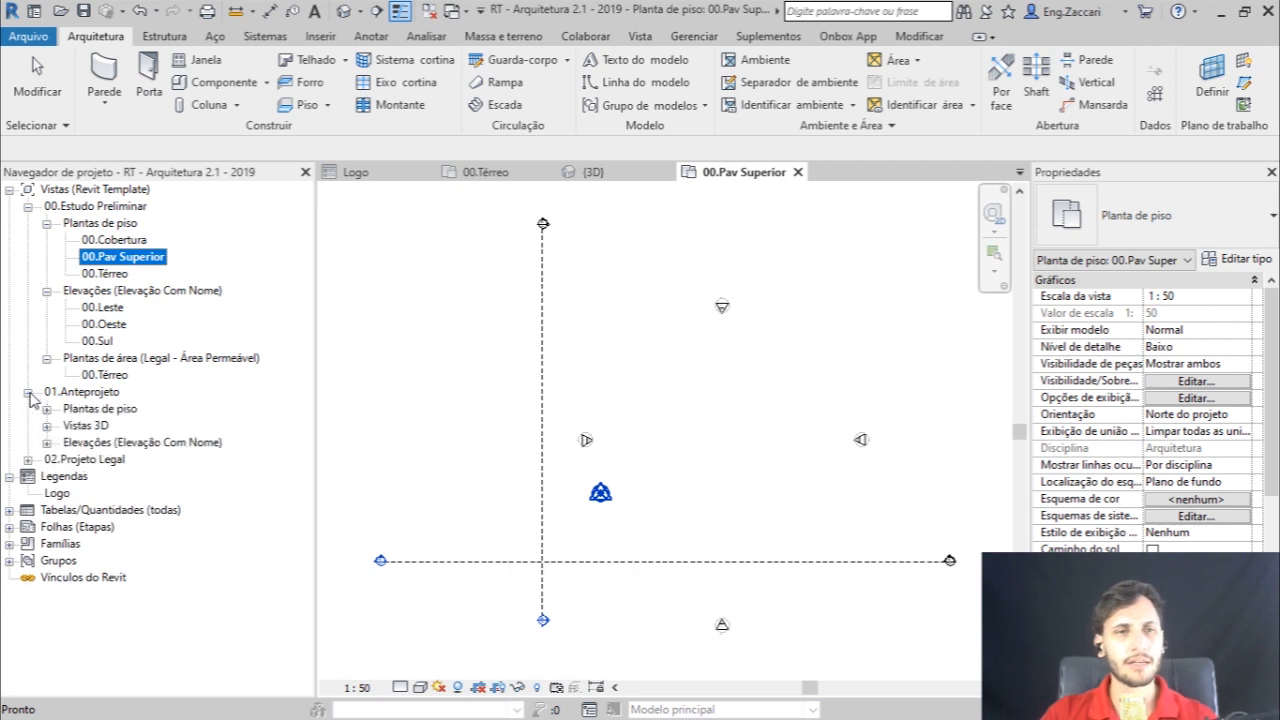
click(28, 459)
click(46, 493)
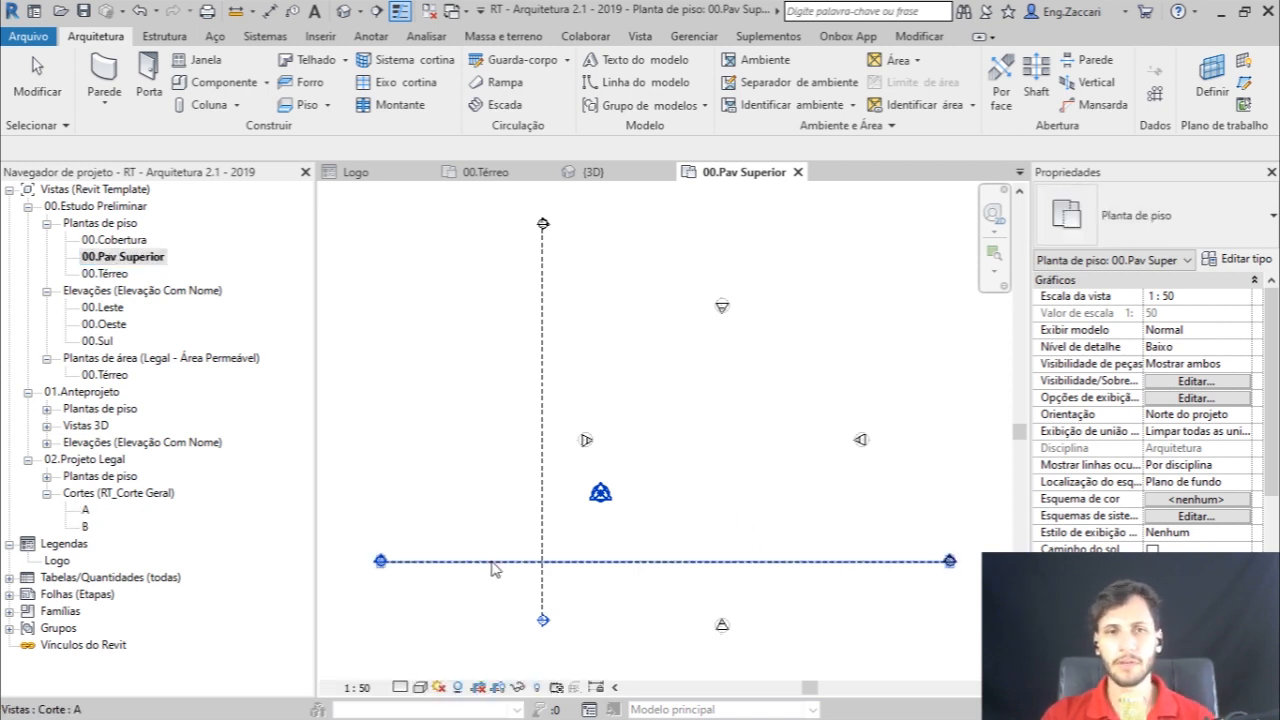
Shorten the horizontal section line A by moving its left head closer to the vertical section line
click(392, 566)
drag(392, 566, 482, 564)
click(470, 517)
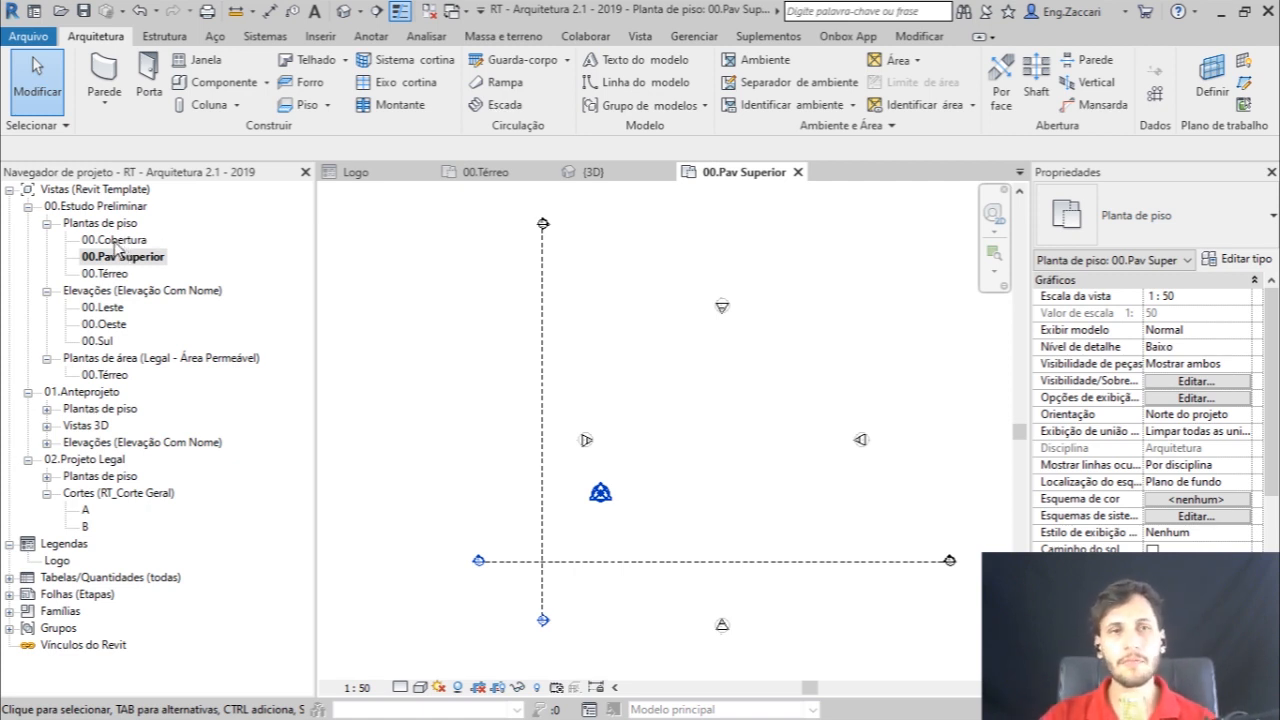
Inspect the 00.Cobertura plan entry, collapse 00.Estudo Preliminar, and select the 01.Térreo floor plan under 01.Anteprojeto
click(115, 243)
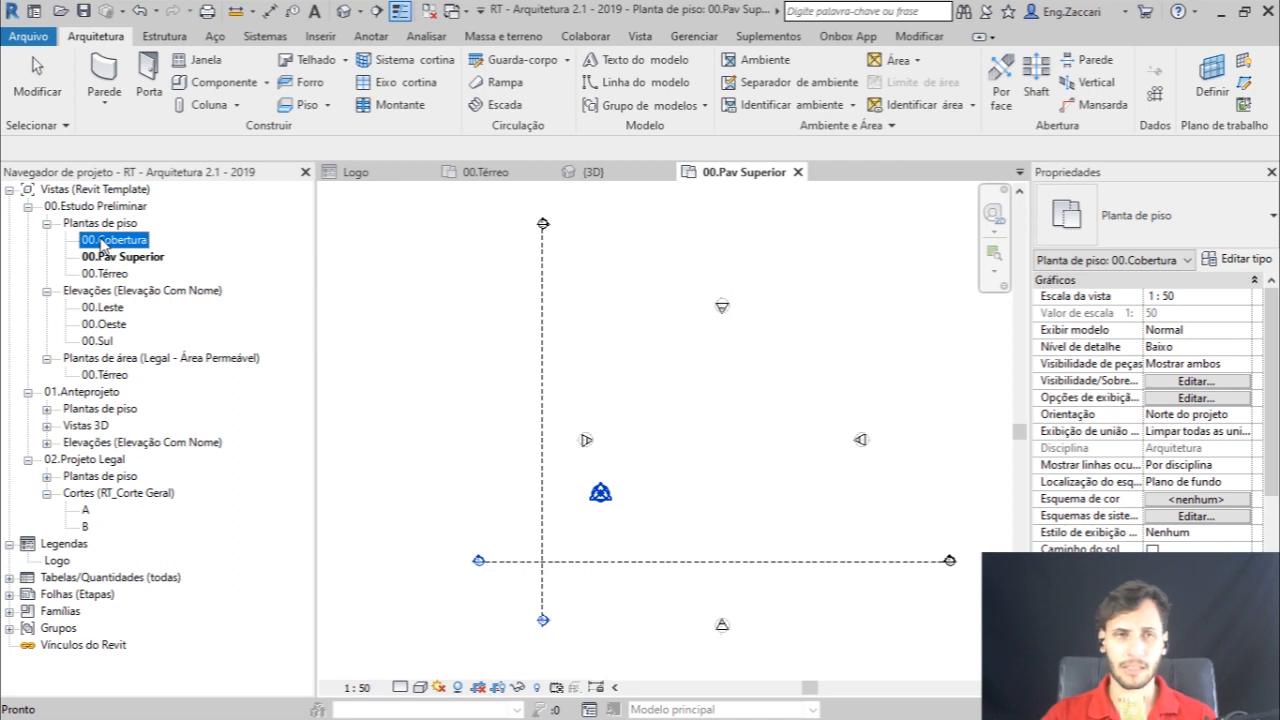
click(28, 207)
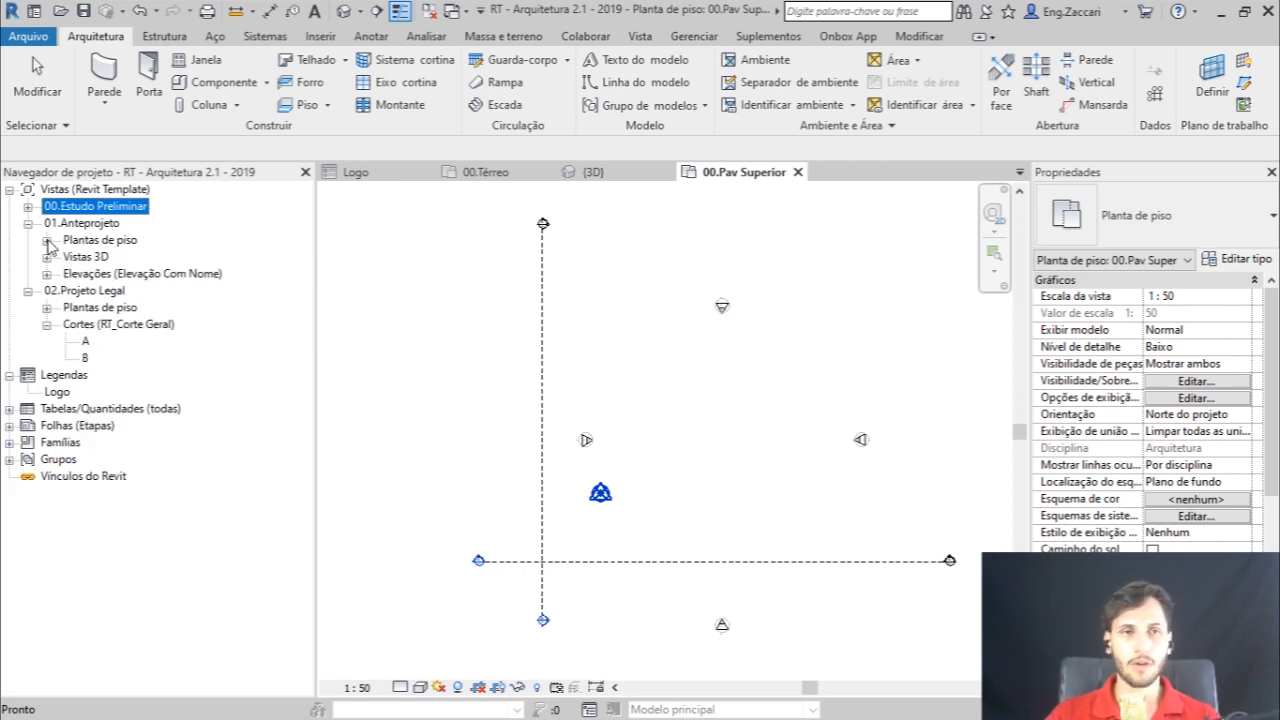
click(46, 241)
click(91, 258)
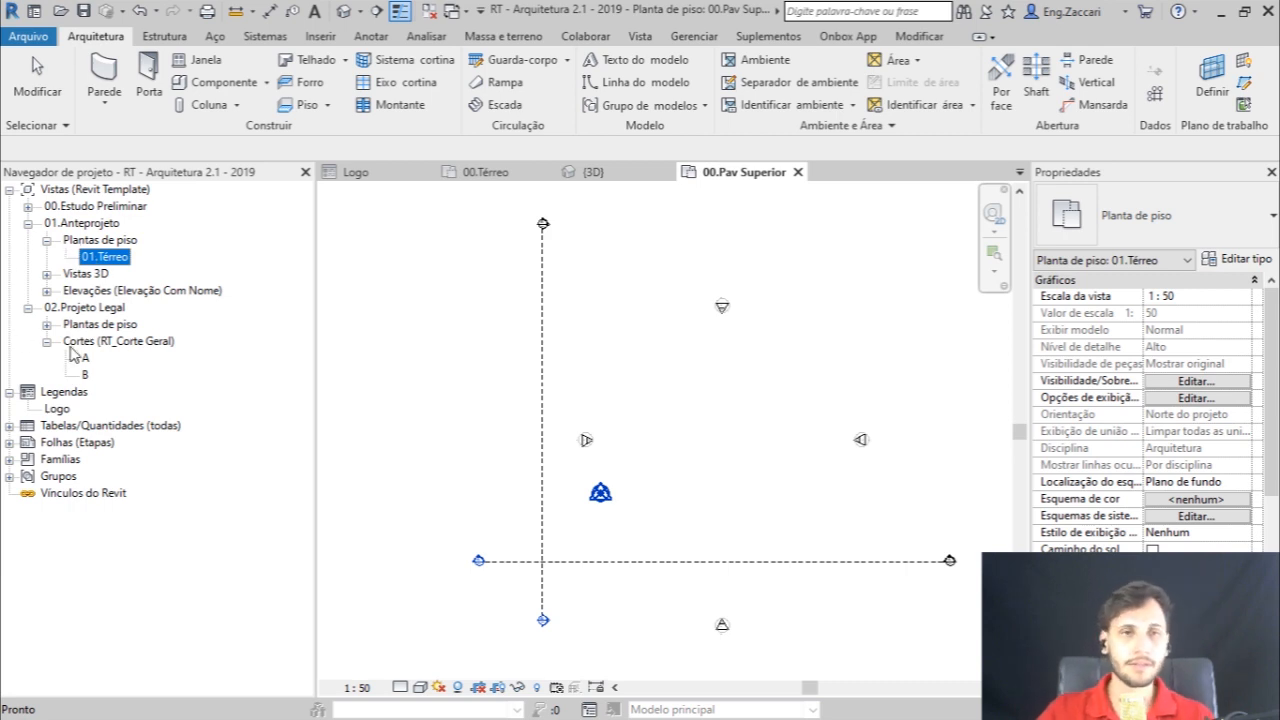
Select section A under 02.Projeto Legal, switch to the Check list Template workbook in Excel, and review its Otimização do Processo section
click(85, 358)
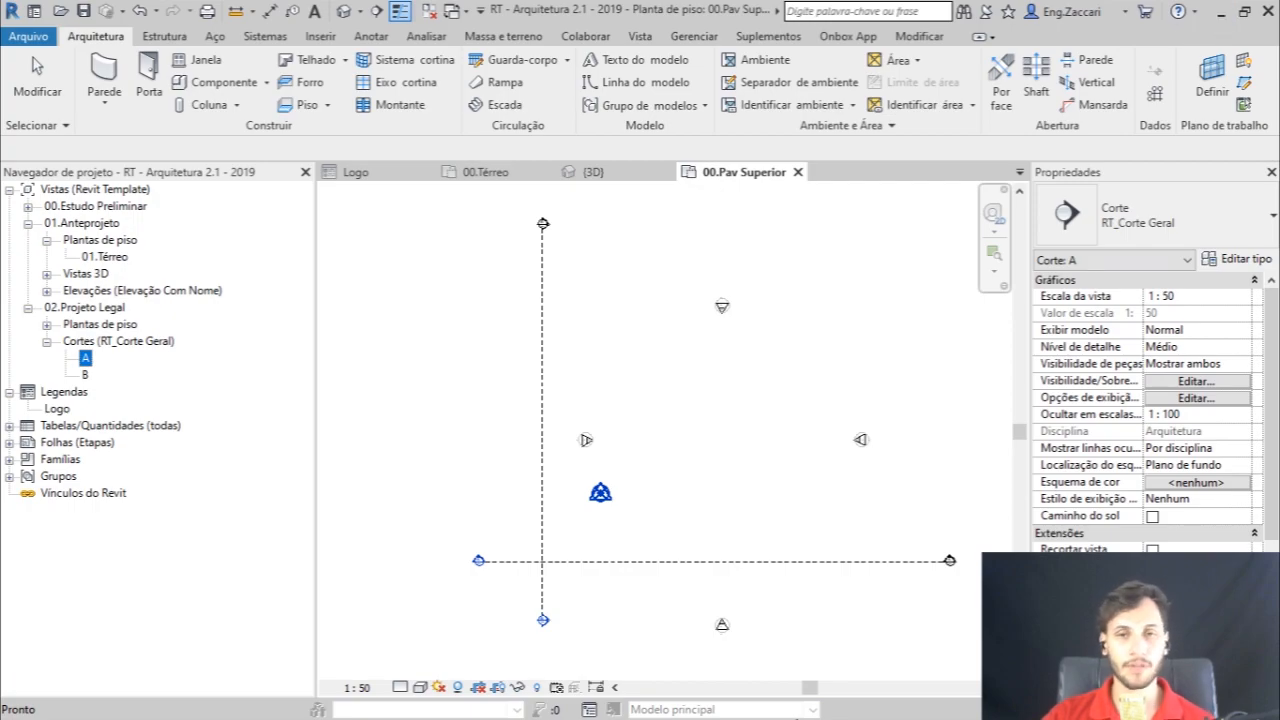
click(1221, 11)
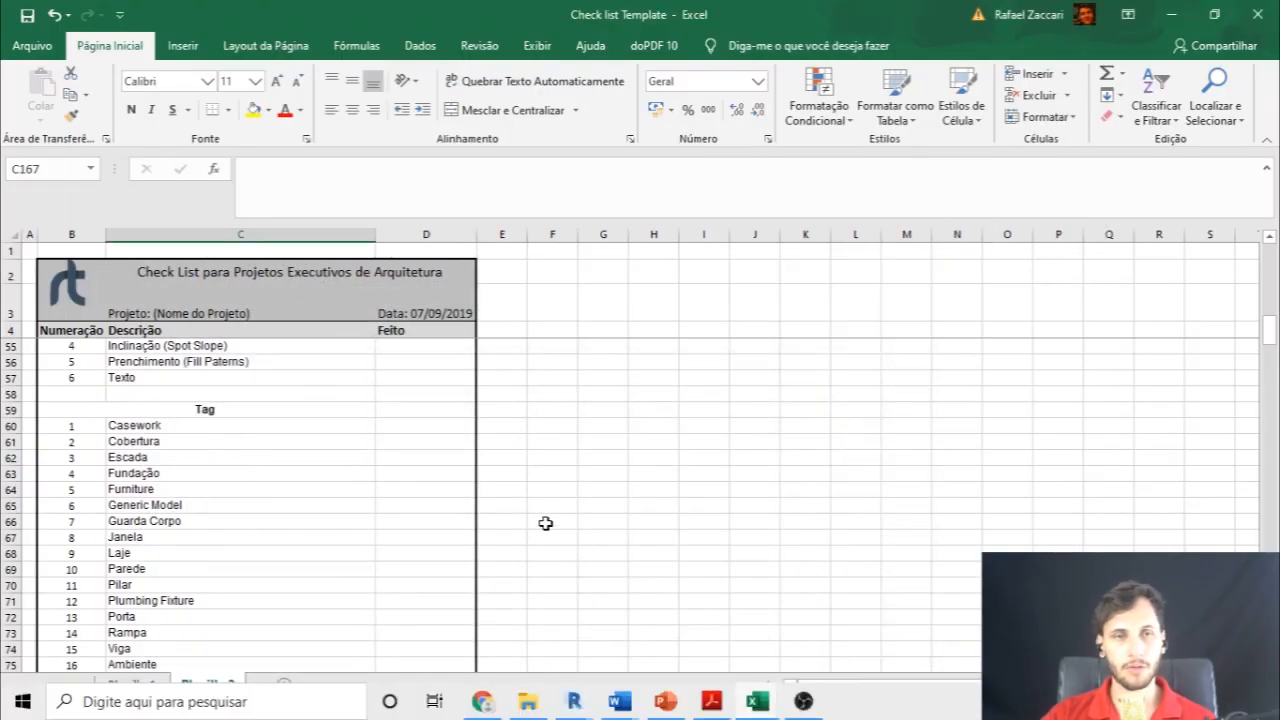
click(405, 504)
scroll(312, 410, down, 4)
scroll(312, 410, down, 11)
scroll(309, 415, up, 4)
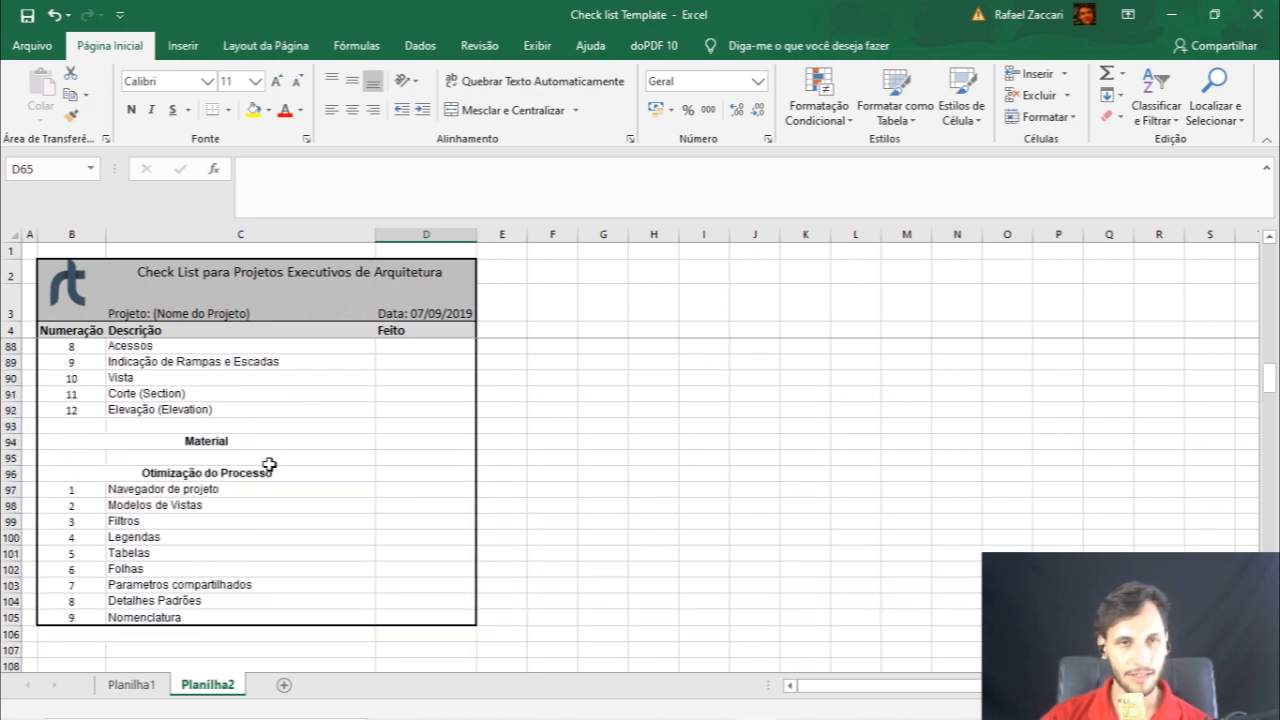
click(233, 475)
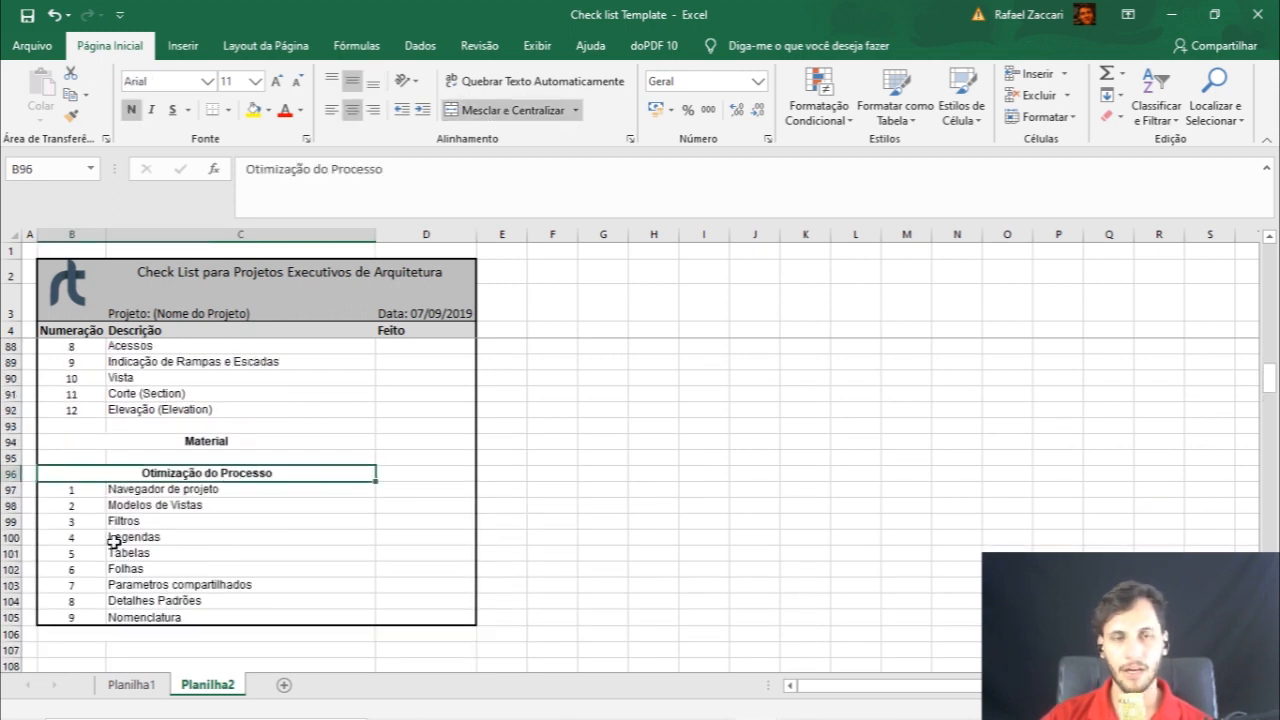
drag(112, 489, 100, 491)
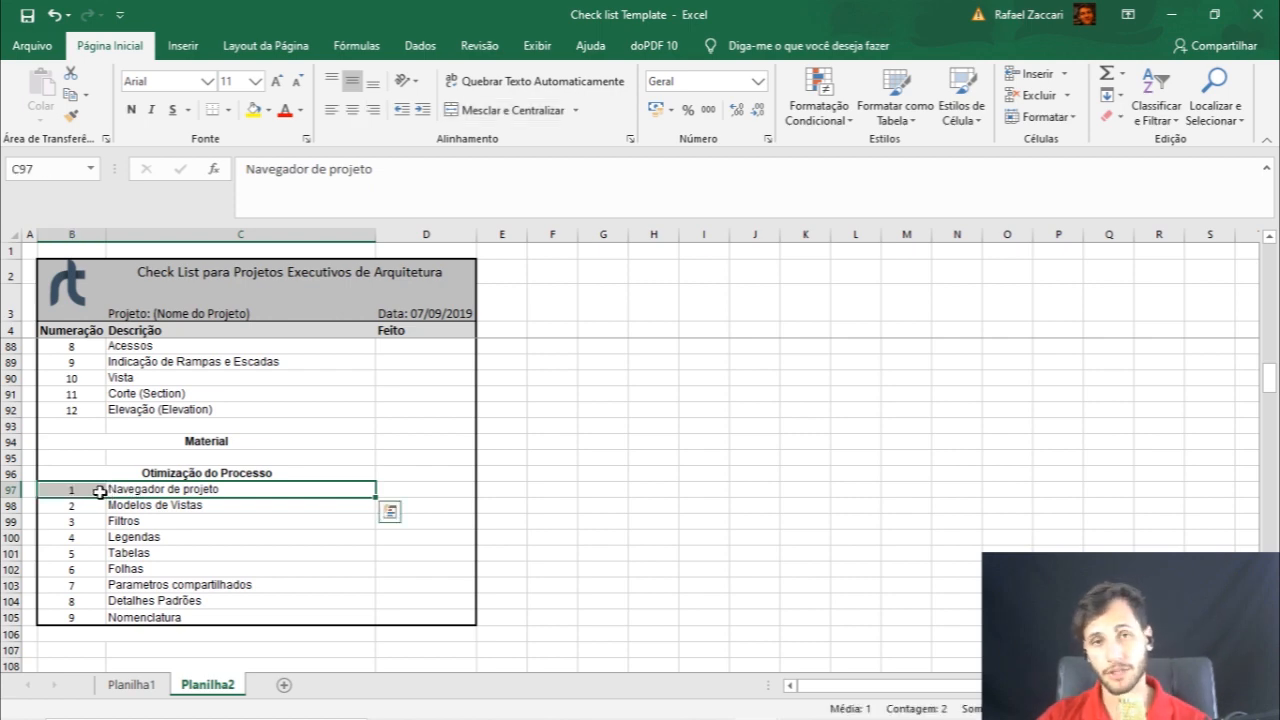
Return to the start of the checklist and review the Configurações Iniciais heading with its Logo and Unidades items
scroll(161, 504, up, 9)
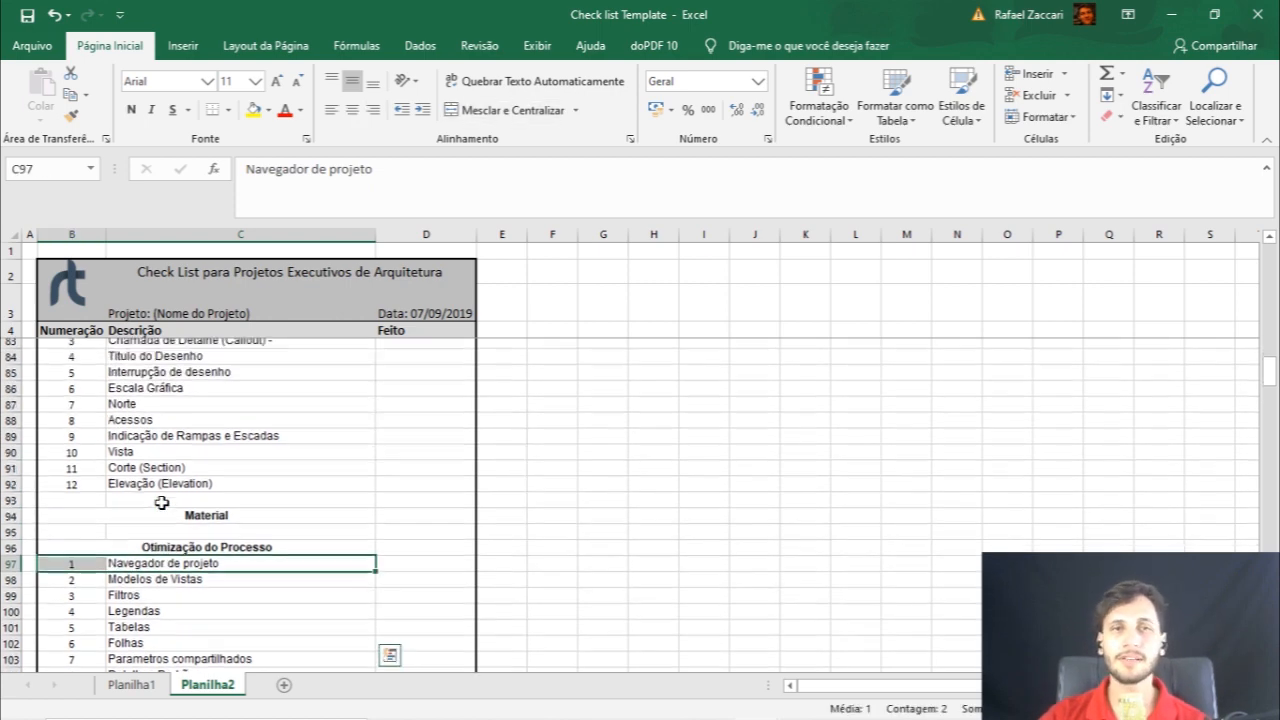
scroll(161, 504, up, 11)
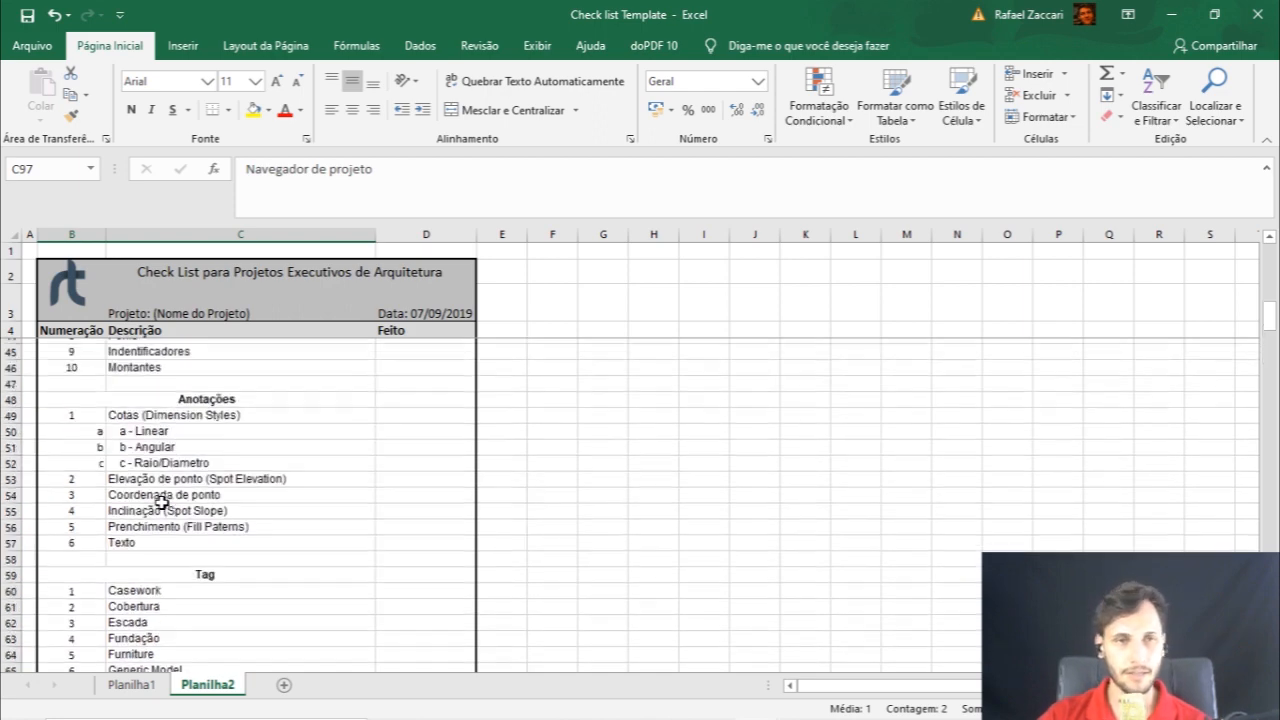
scroll(171, 494, up, 8)
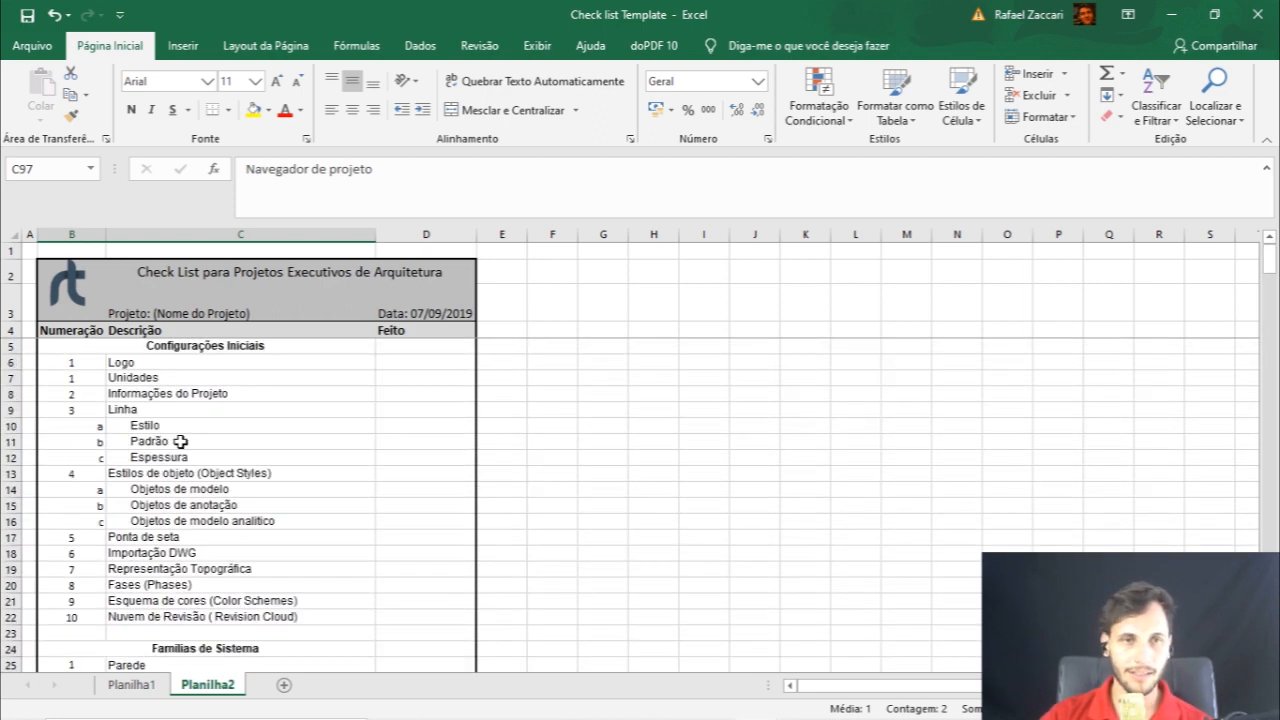
click(205, 362)
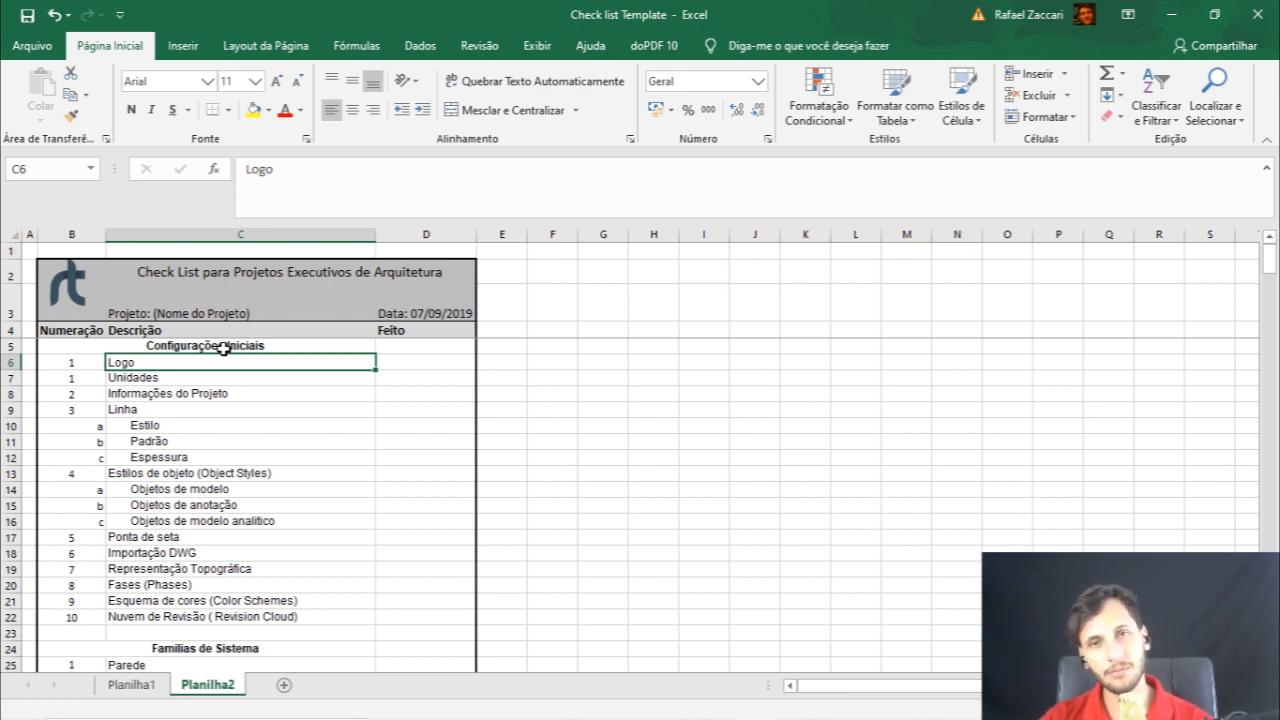
drag(72, 348, 87, 373)
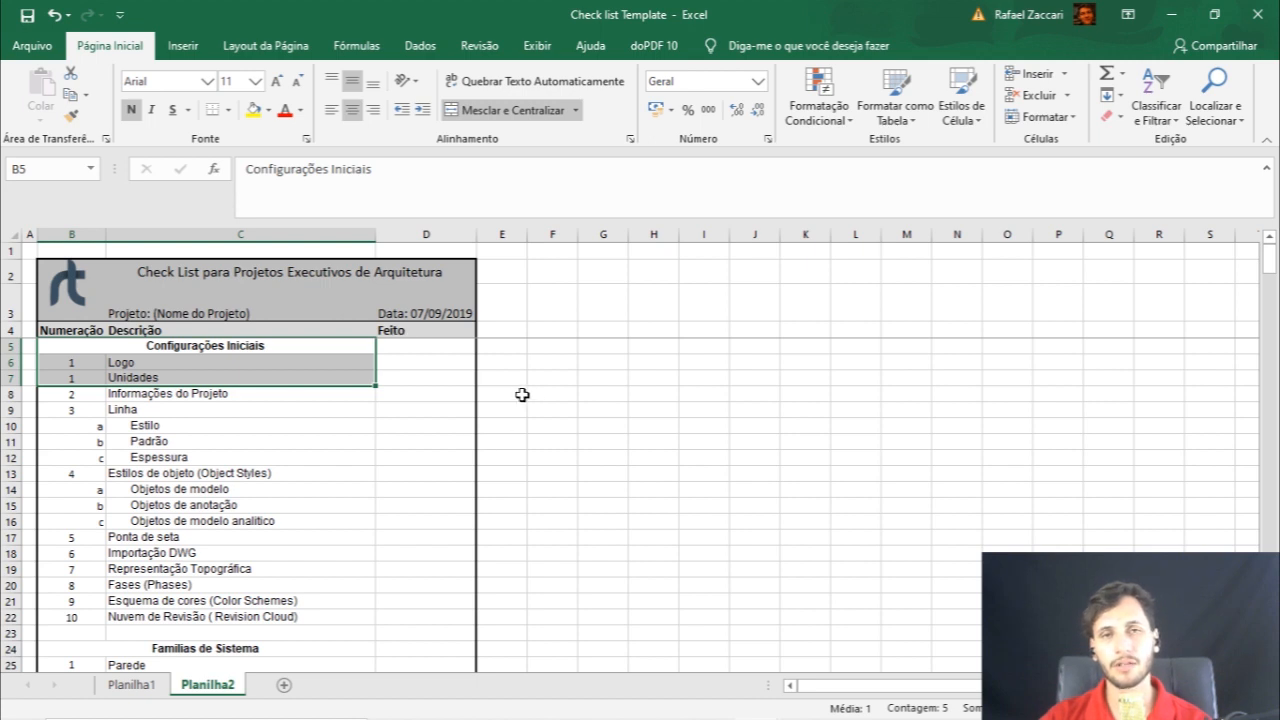
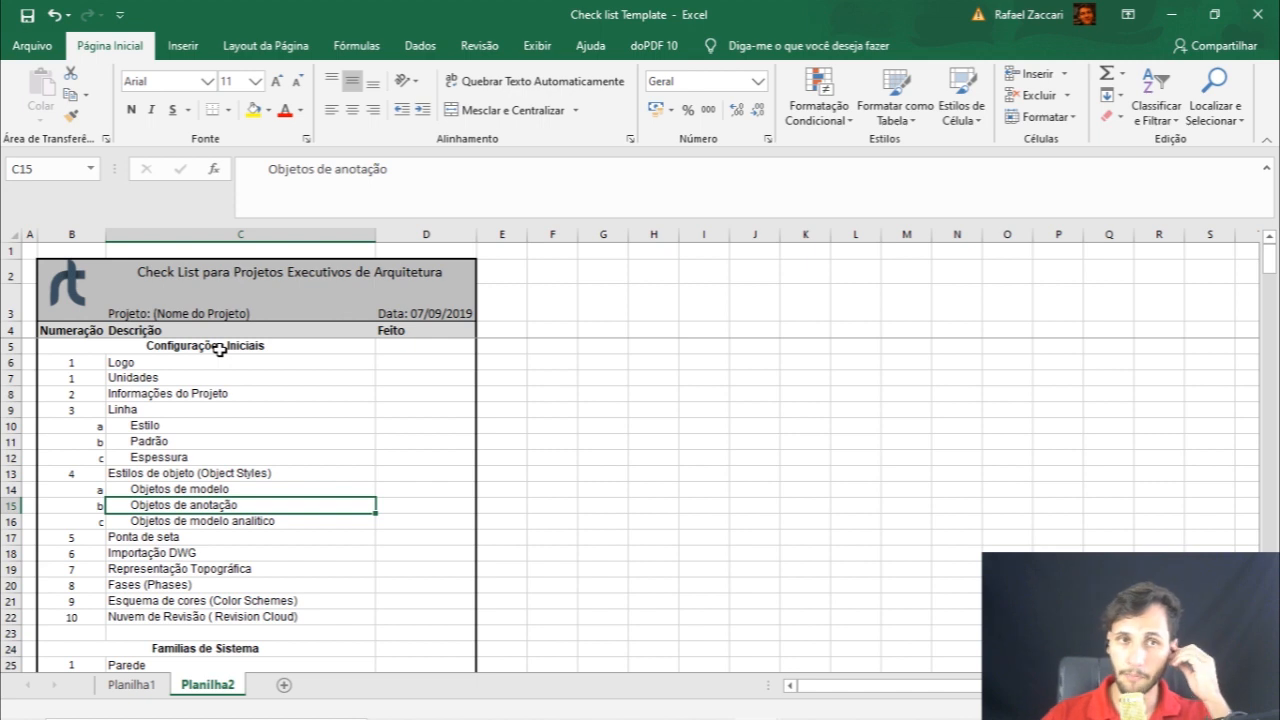
drag(219, 349, 46, 352)
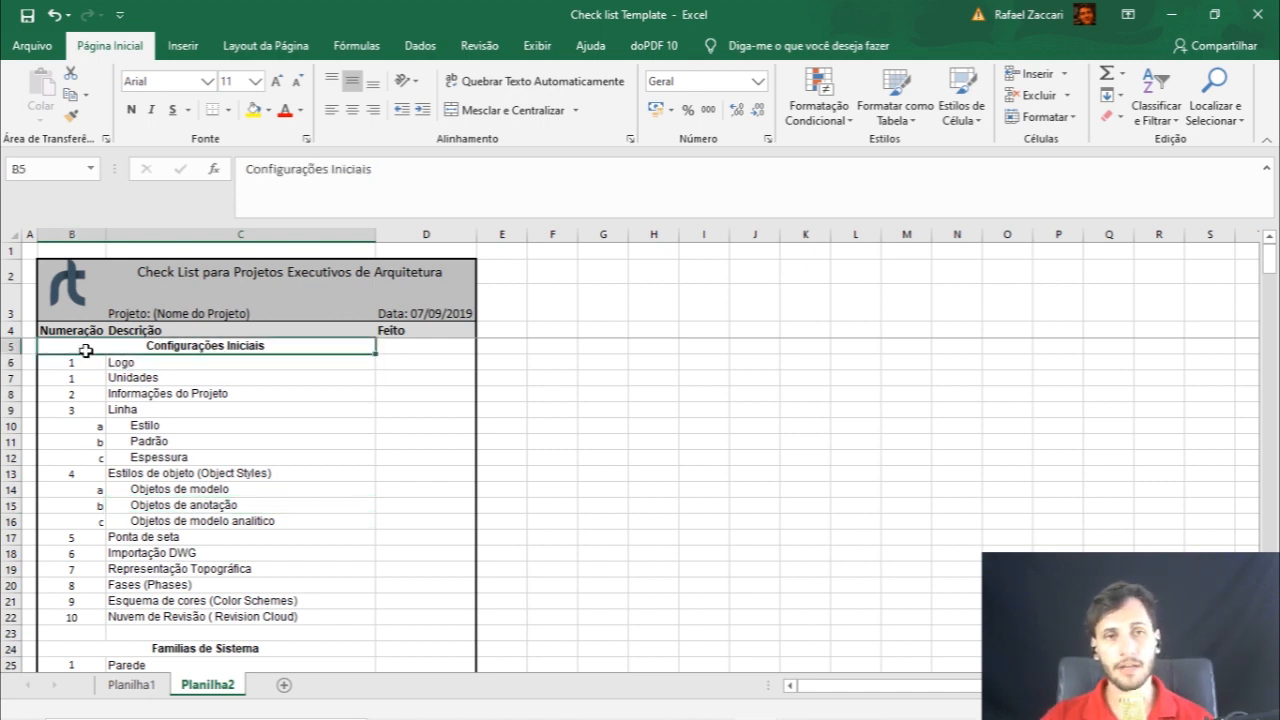
click(191, 360)
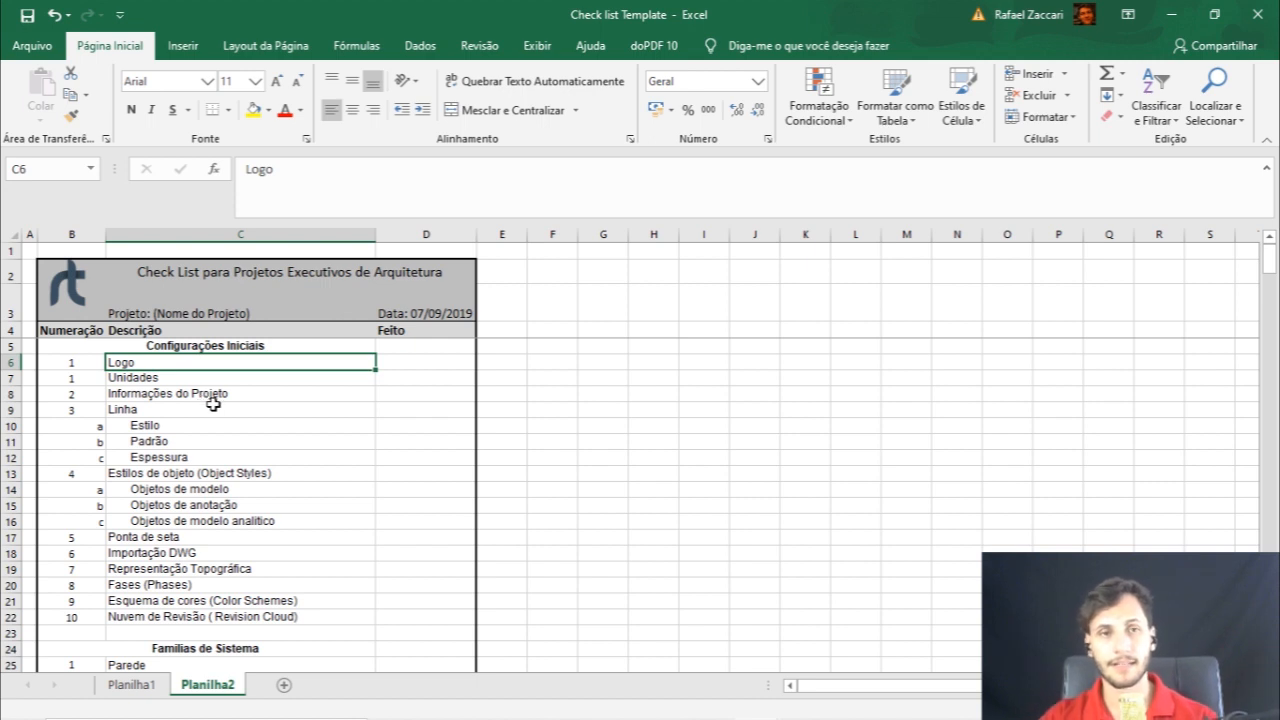
Go through the Informações do Projeto and Linha checklist items, including the Estilo and Padrão sub-items
click(163, 396)
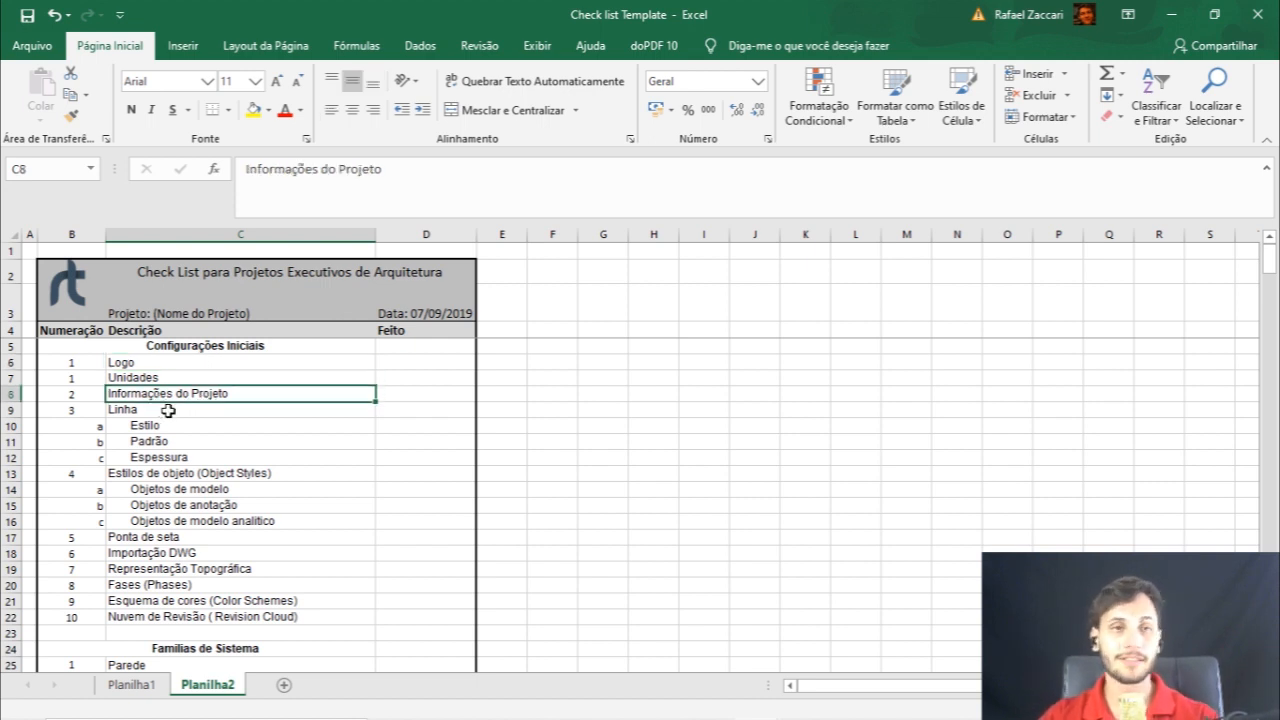
click(168, 410)
click(180, 425)
click(183, 442)
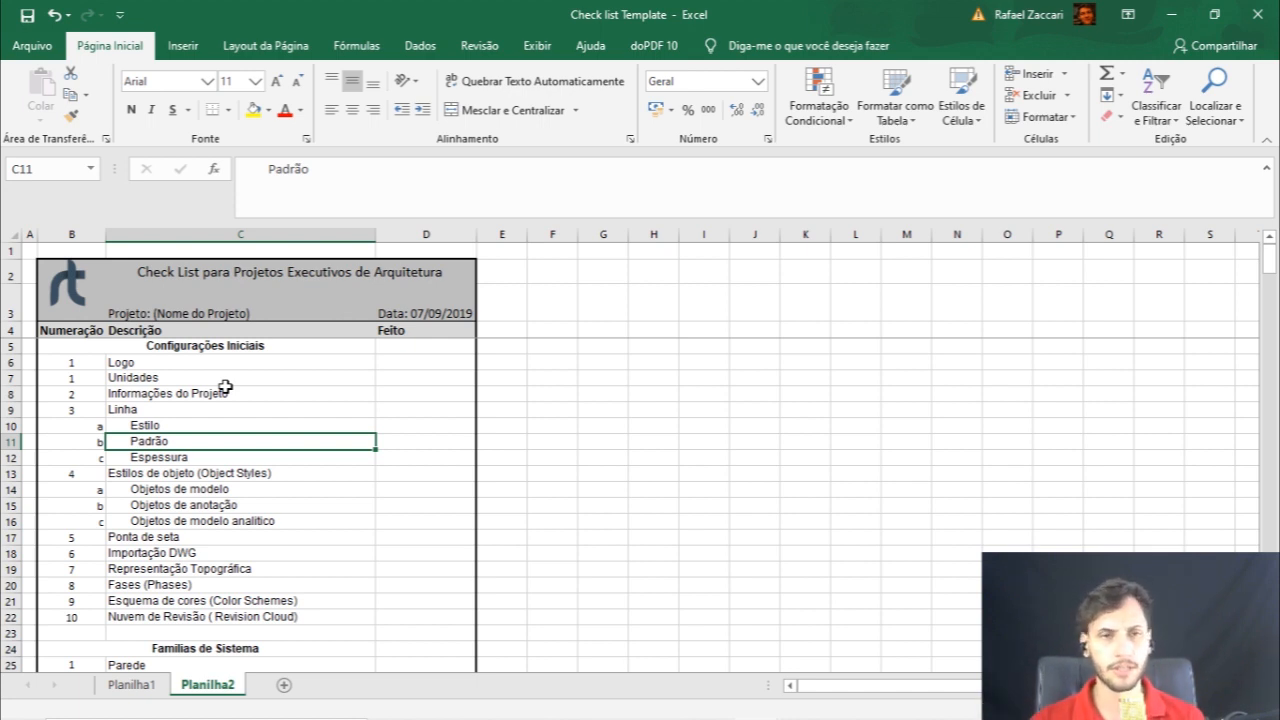
Review the Estilos de objeto checklist item and its sub-items for model, annotation and analytical model objects
scroll(225, 388, down, 1)
click(211, 424)
click(205, 444)
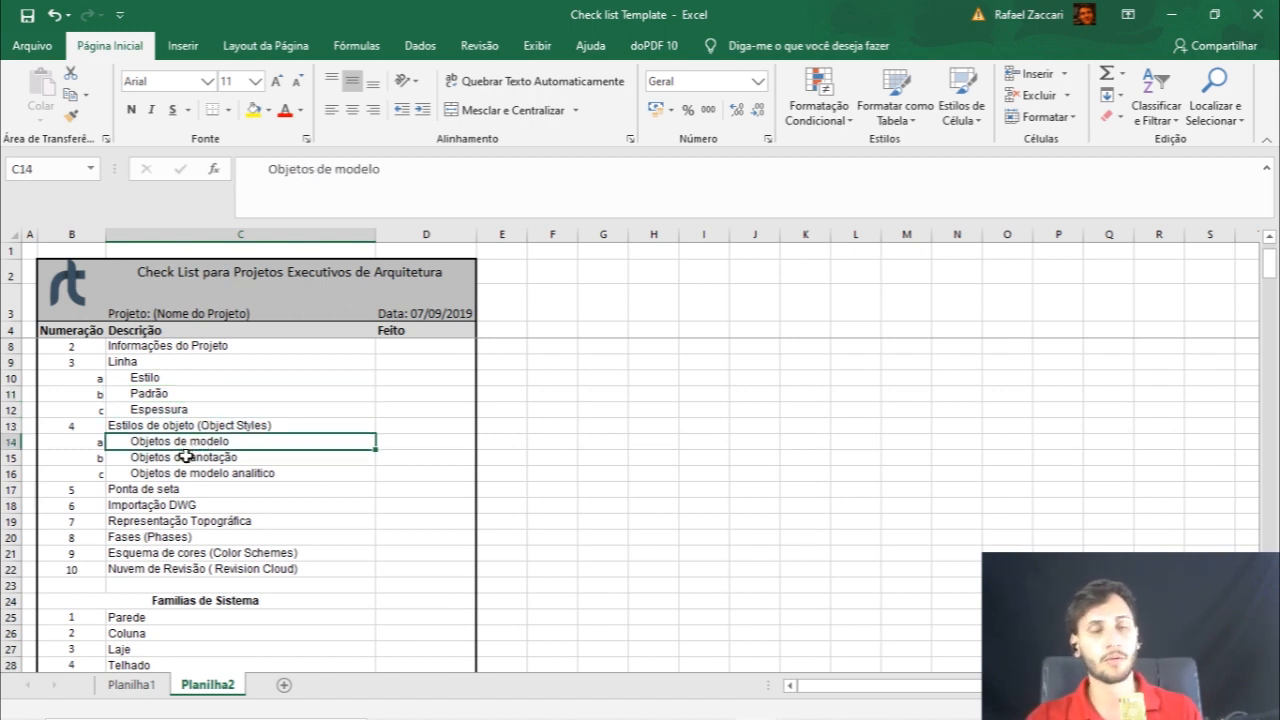
click(222, 461)
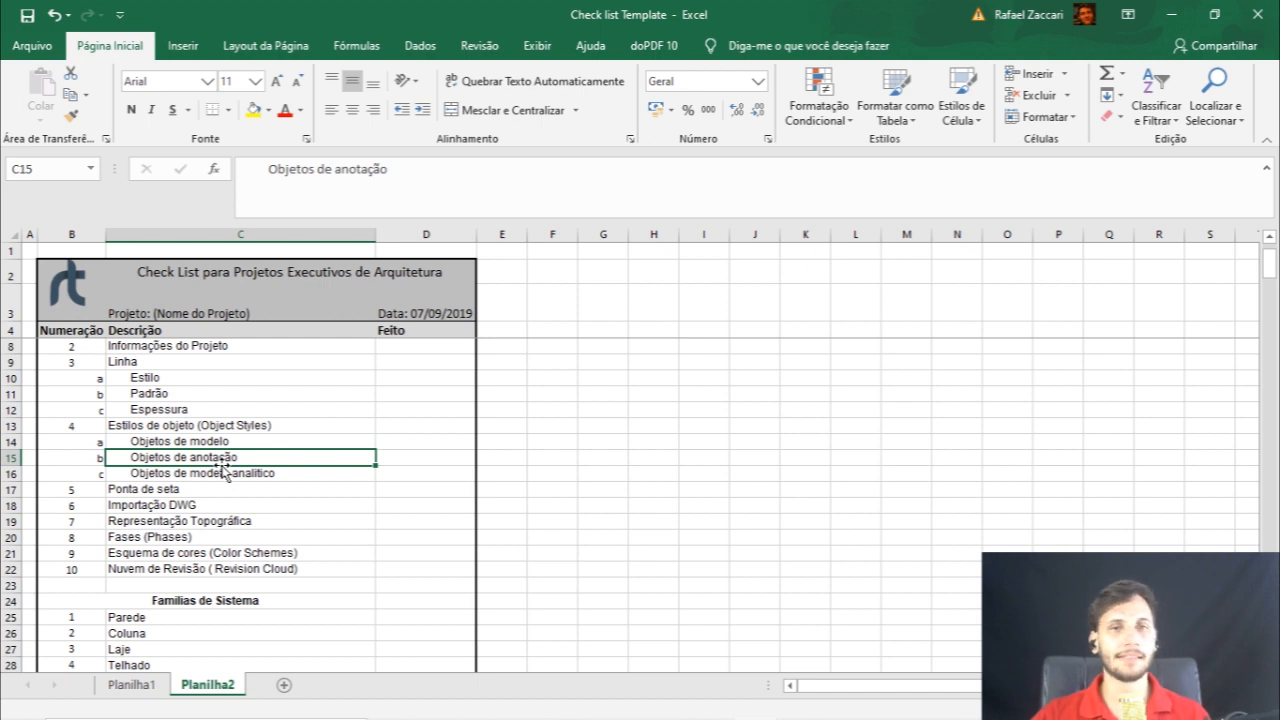
click(191, 441)
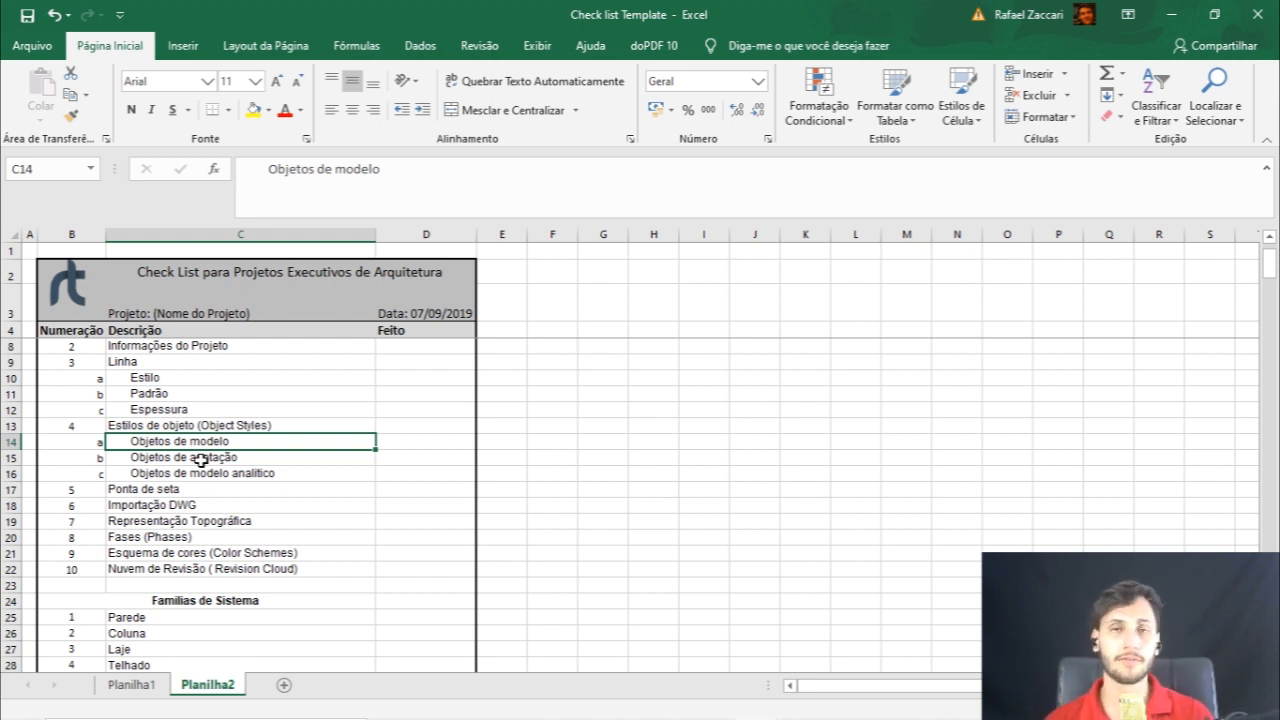
click(200, 474)
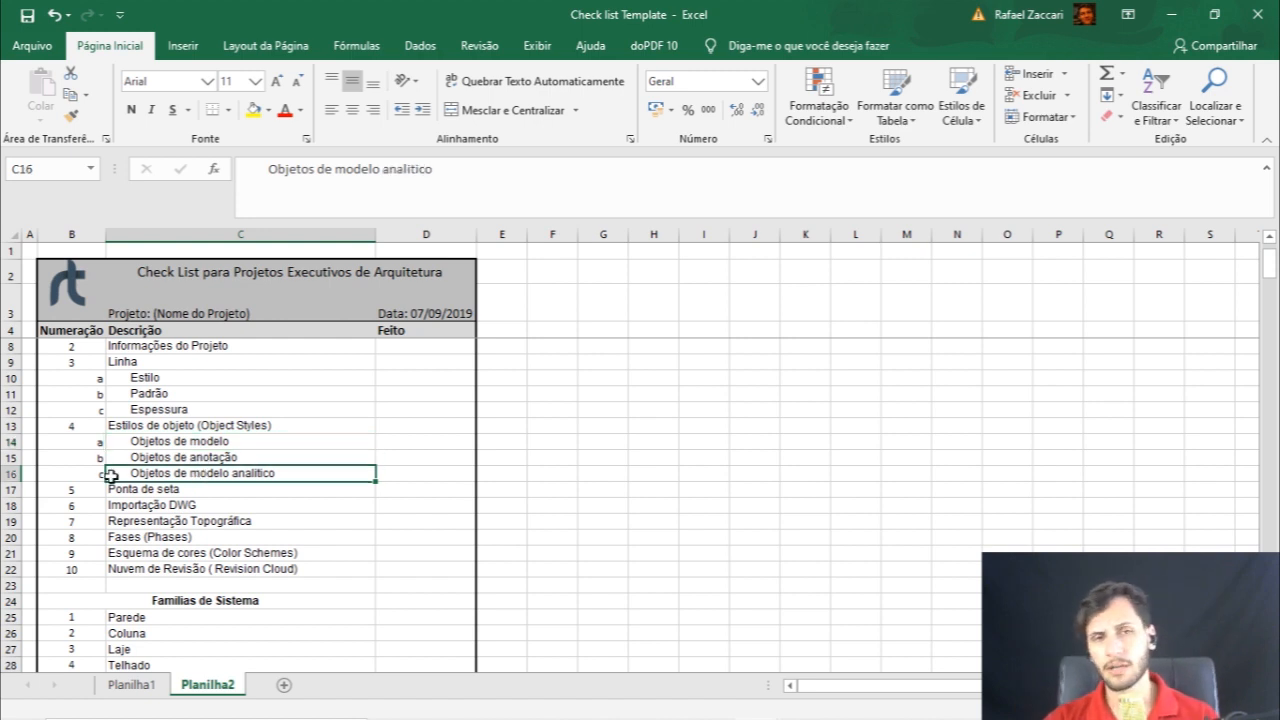
Review the Ponta de seta, Importação DWG, Representação Topográfica and Fases items of the checklist
scroll(175, 476, down, 1)
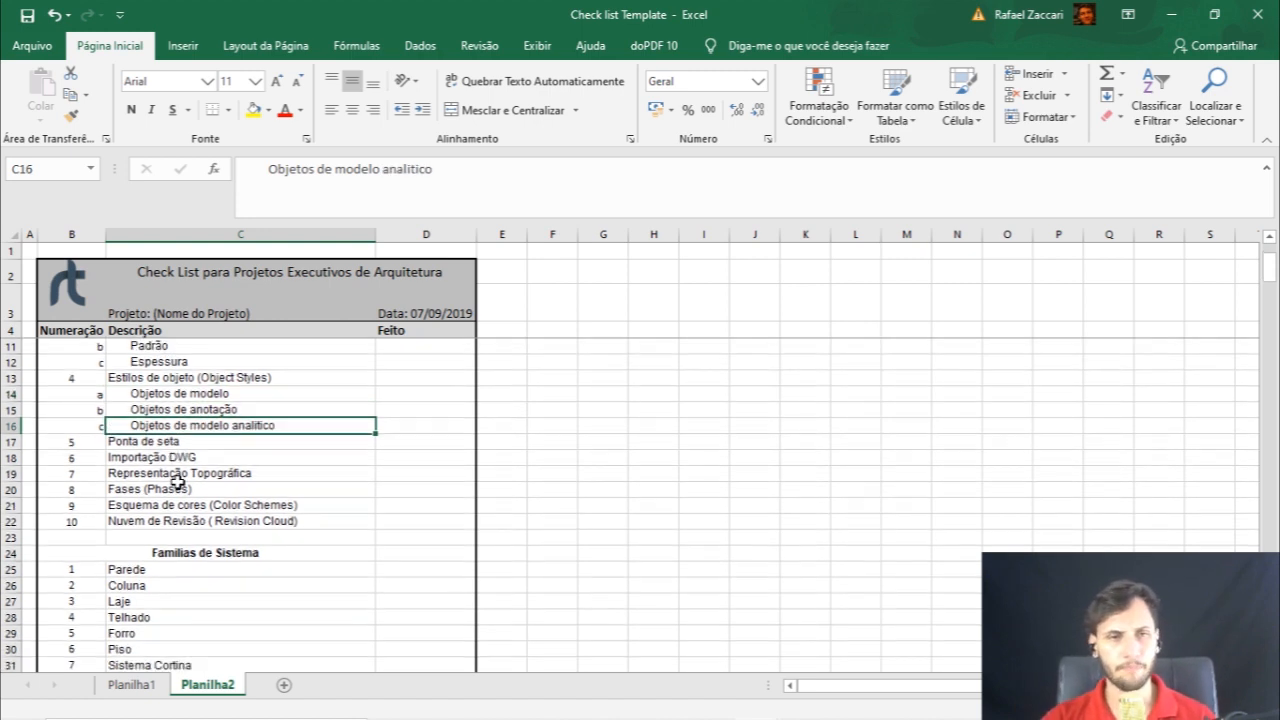
click(190, 443)
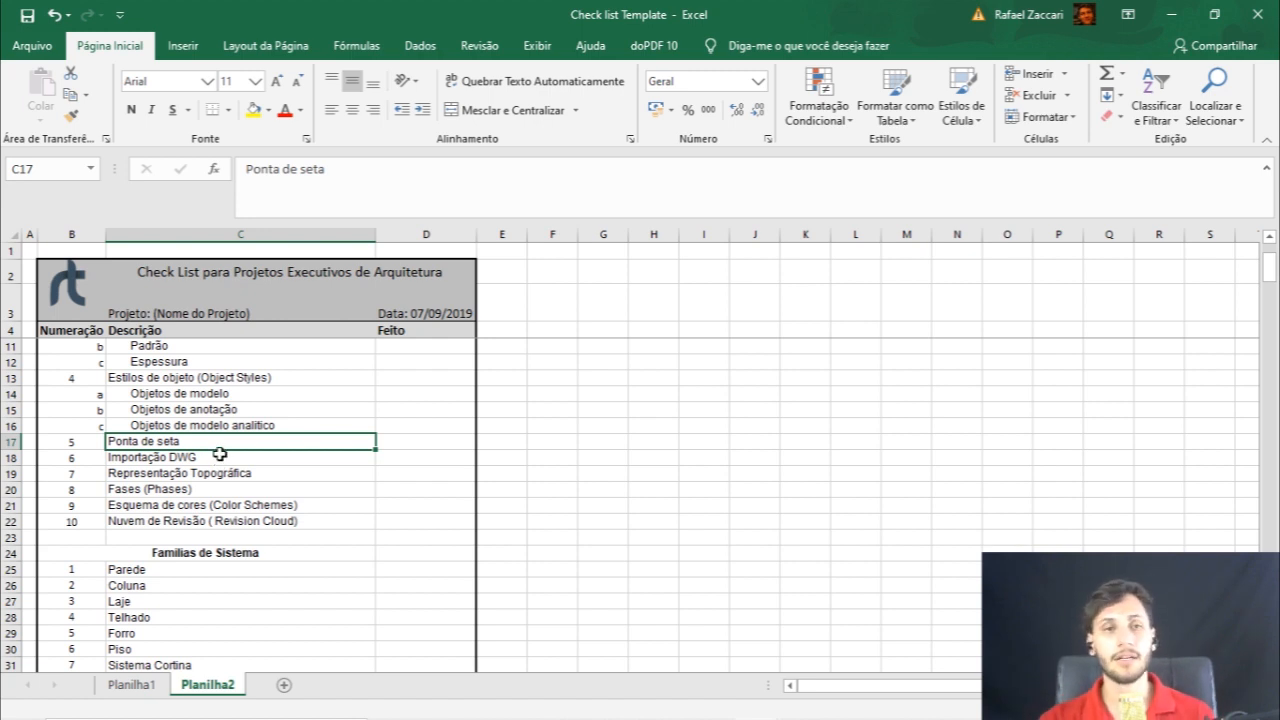
click(217, 457)
click(214, 440)
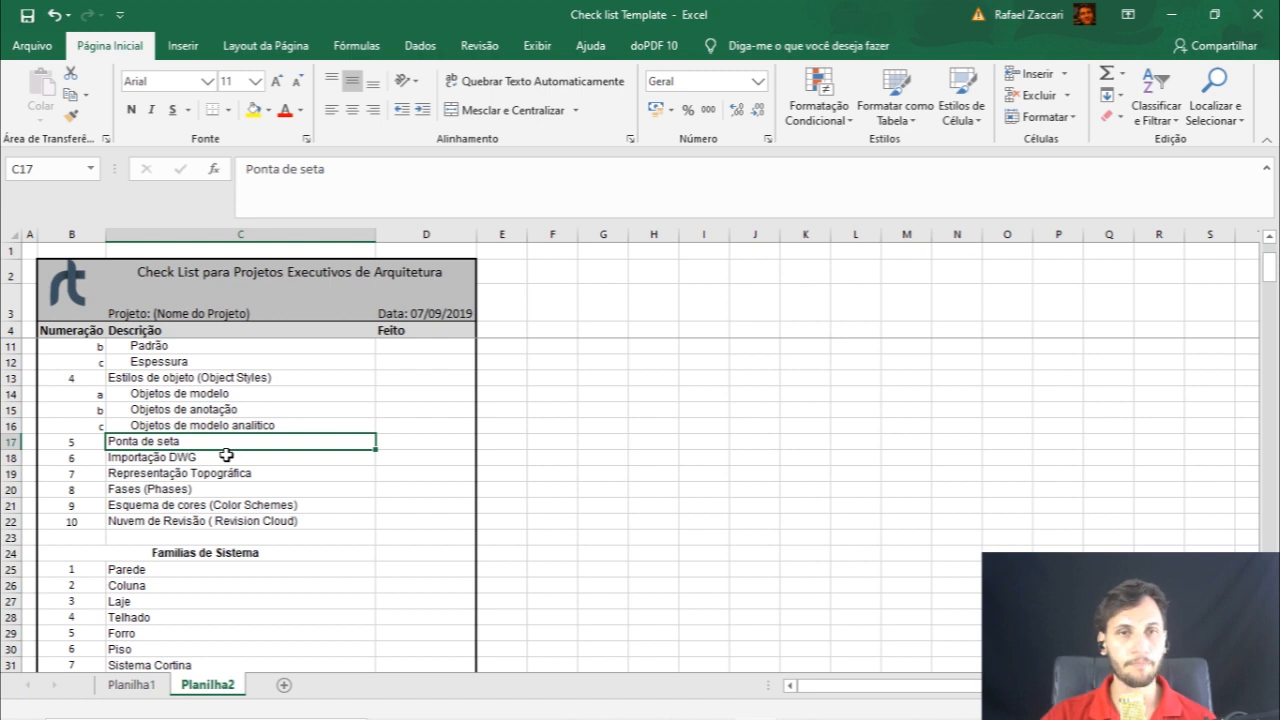
click(230, 457)
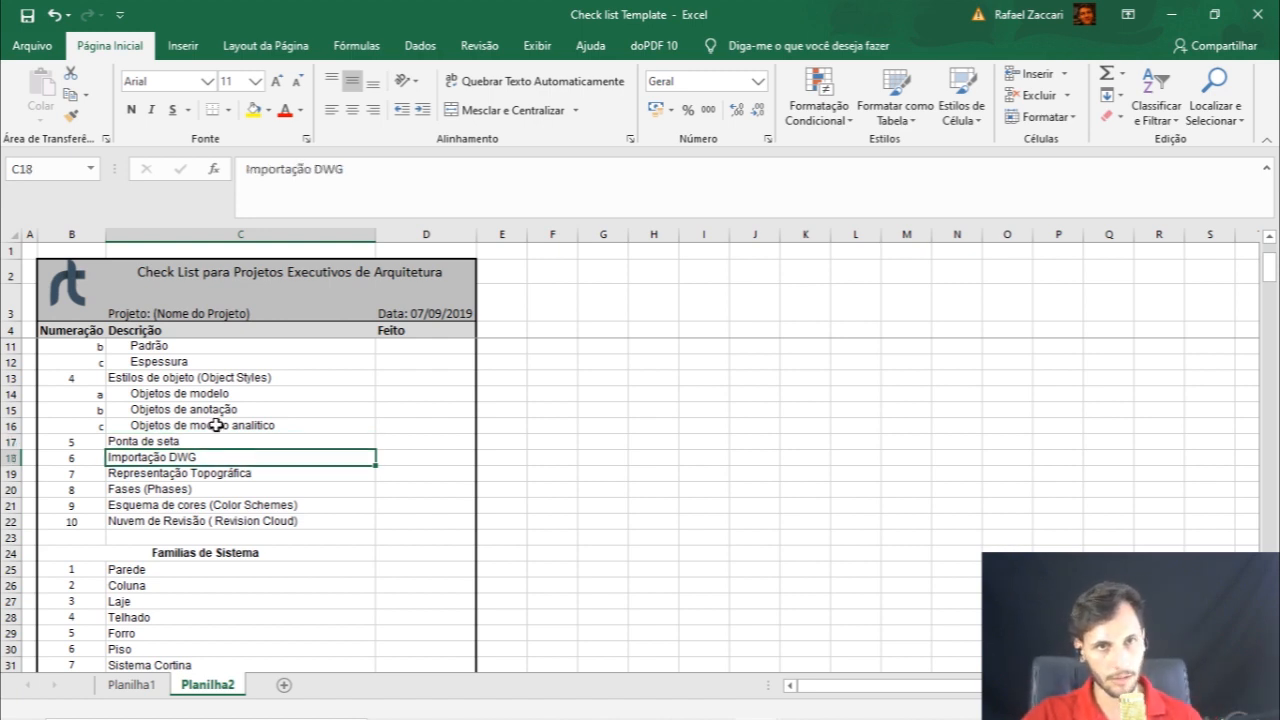
click(216, 445)
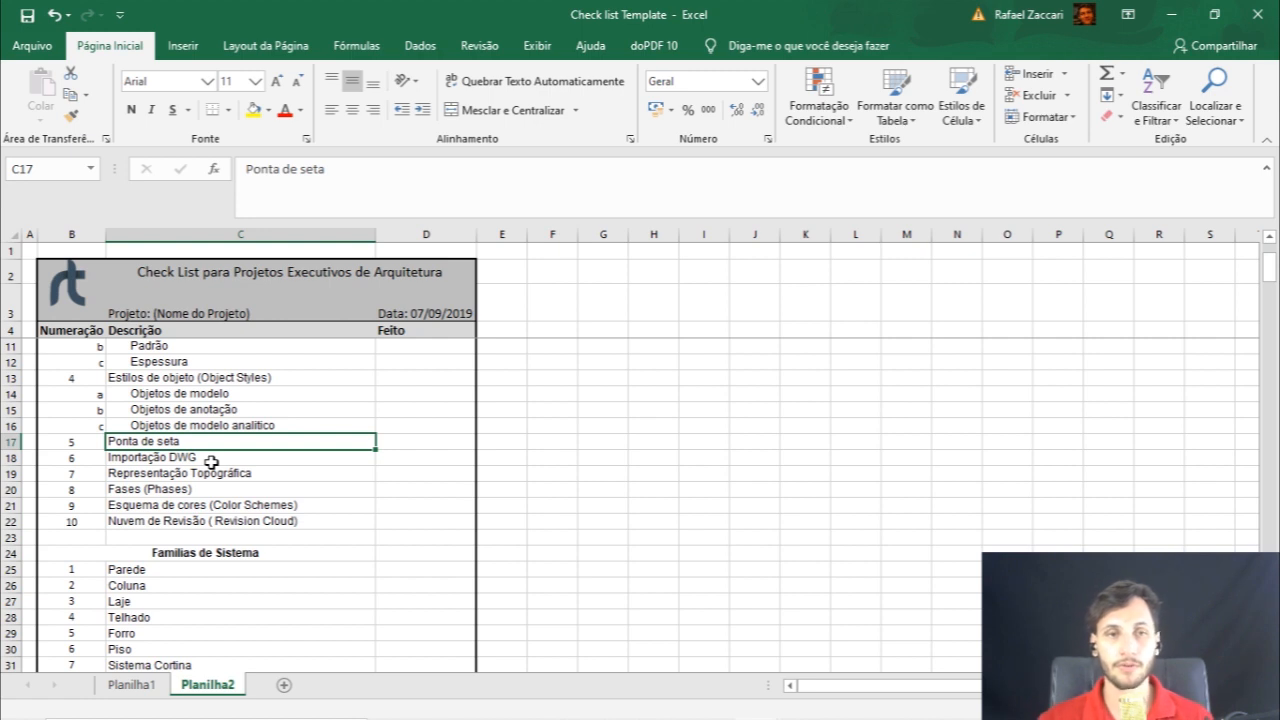
click(213, 473)
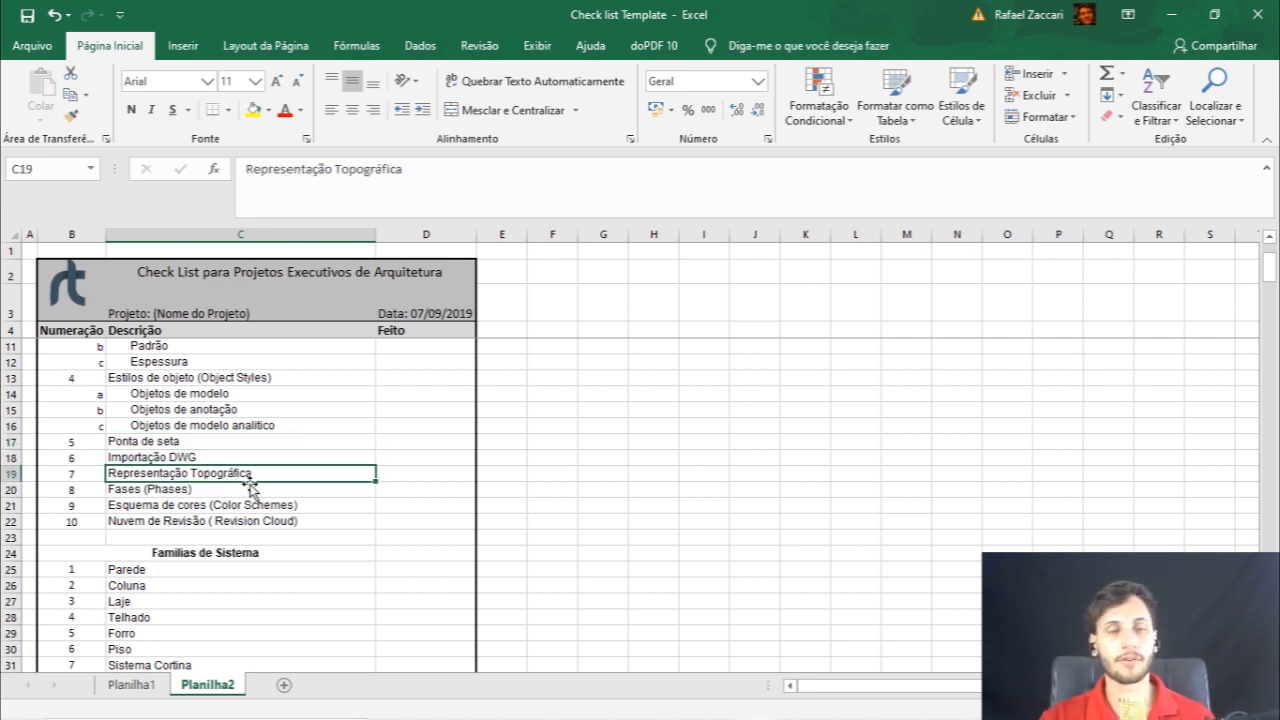
click(250, 491)
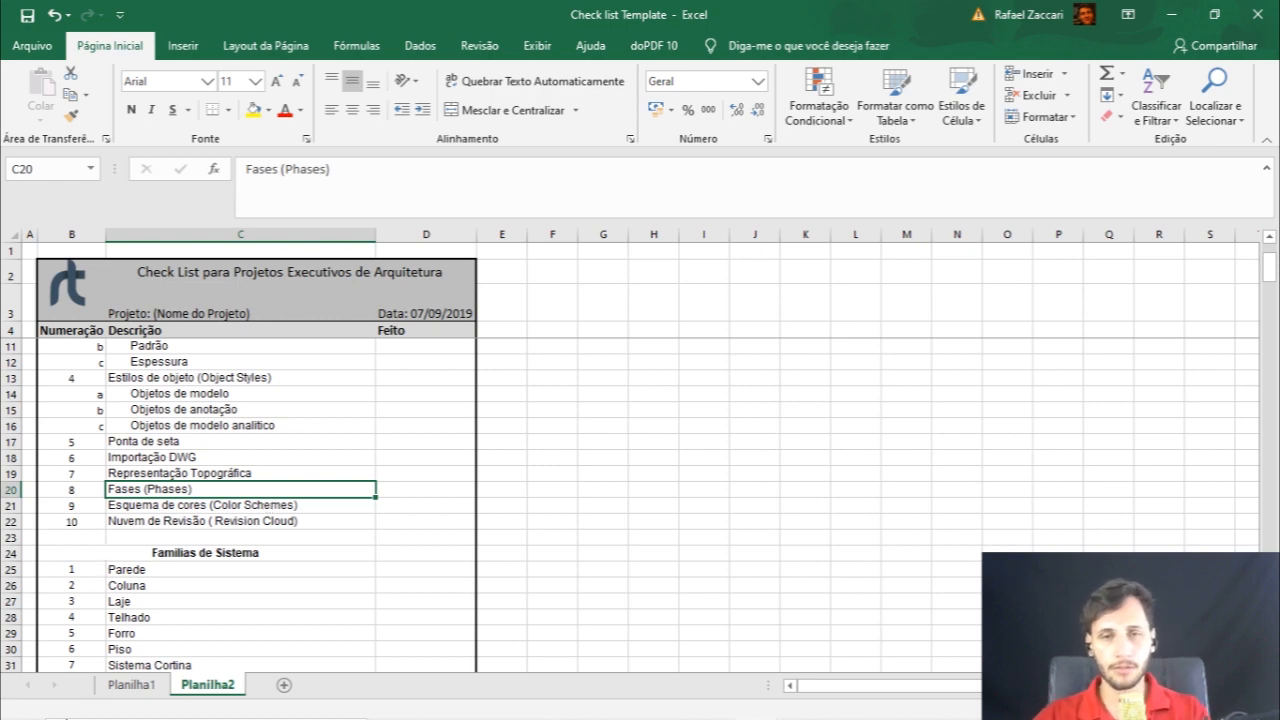
Switch to the RT - Arquitetura project in Revit and open the default 3D view
mouse_move(596, 697)
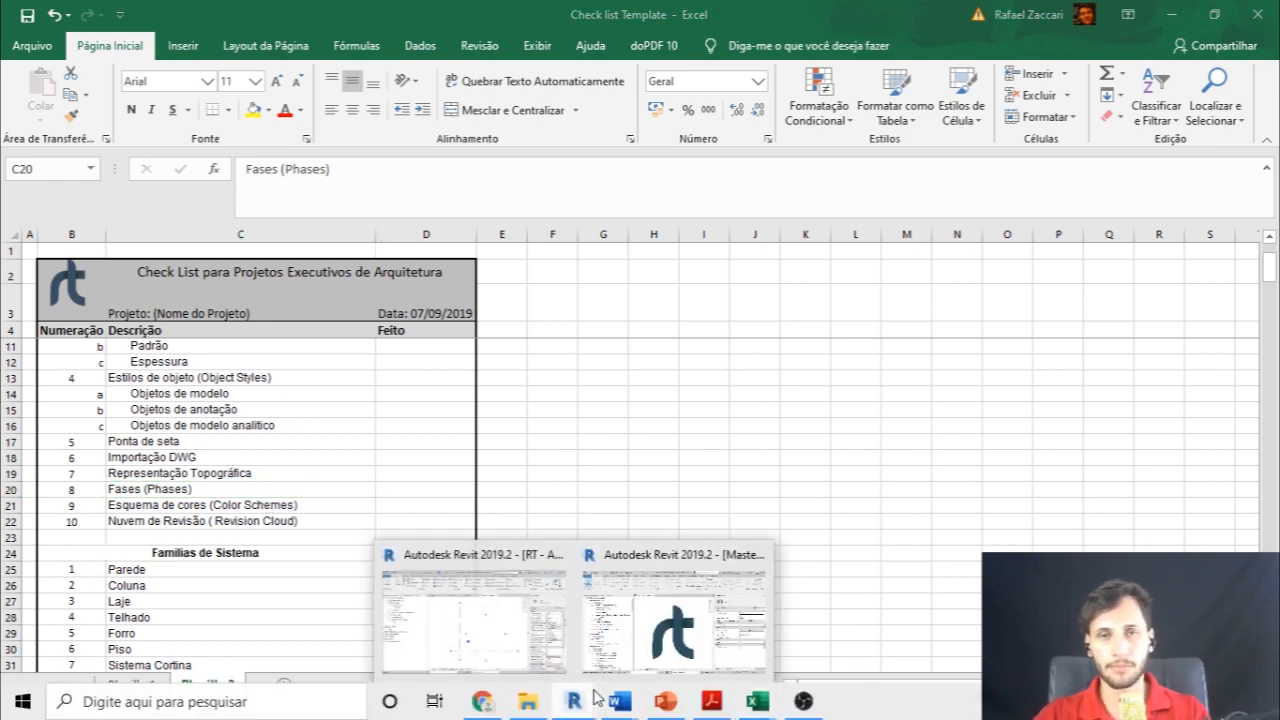
click(503, 610)
click(348, 11)
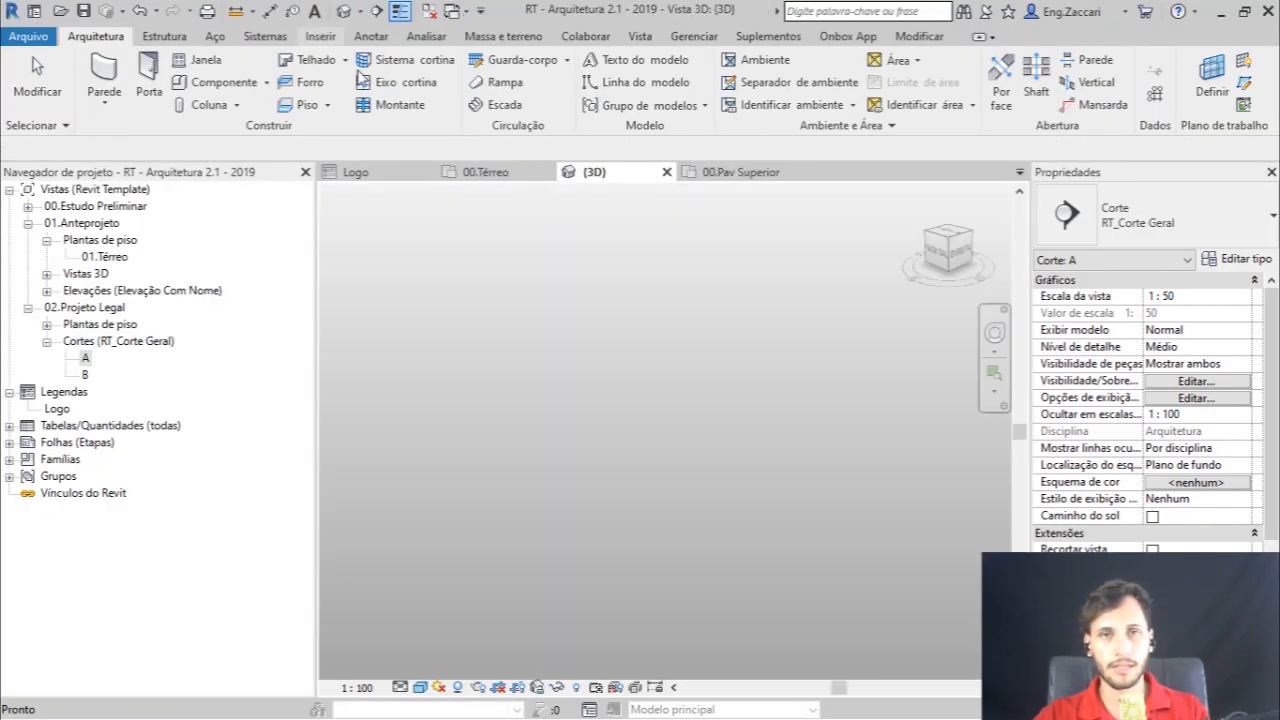
Try a different background type for the 3D view in its graphic display options
click(1194, 381)
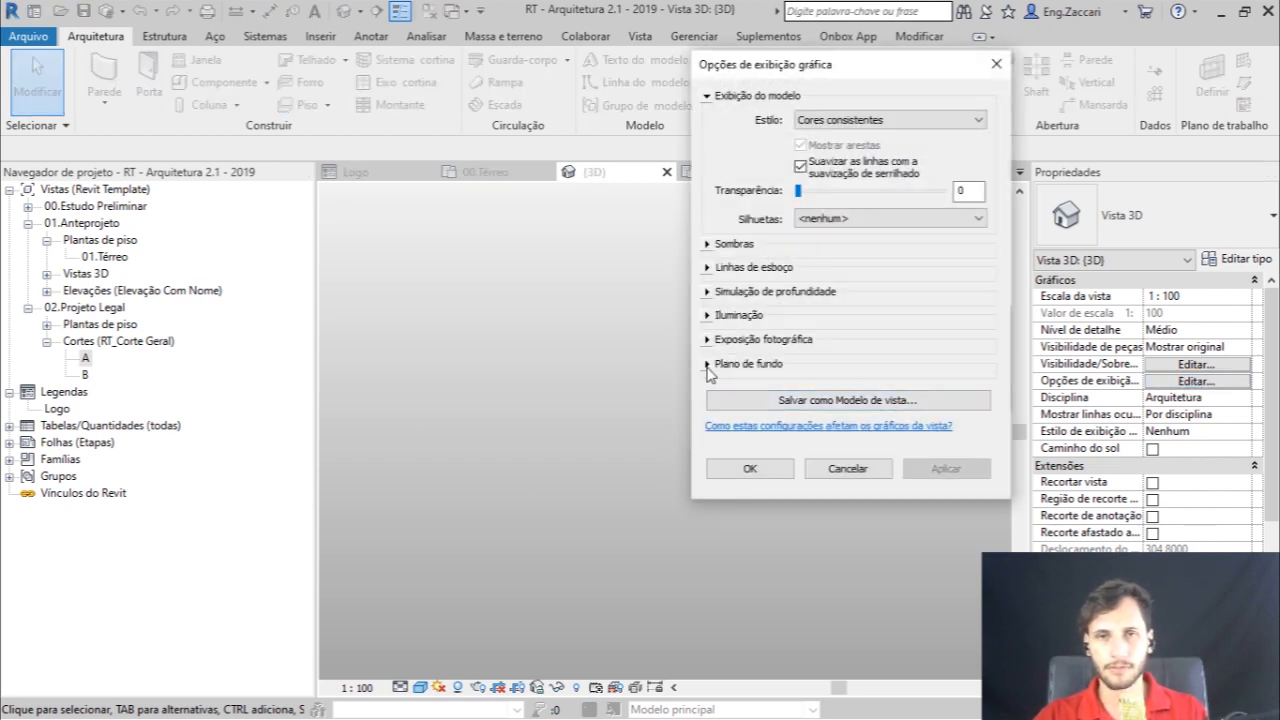
click(708, 364)
click(895, 392)
click(830, 425)
click(750, 580)
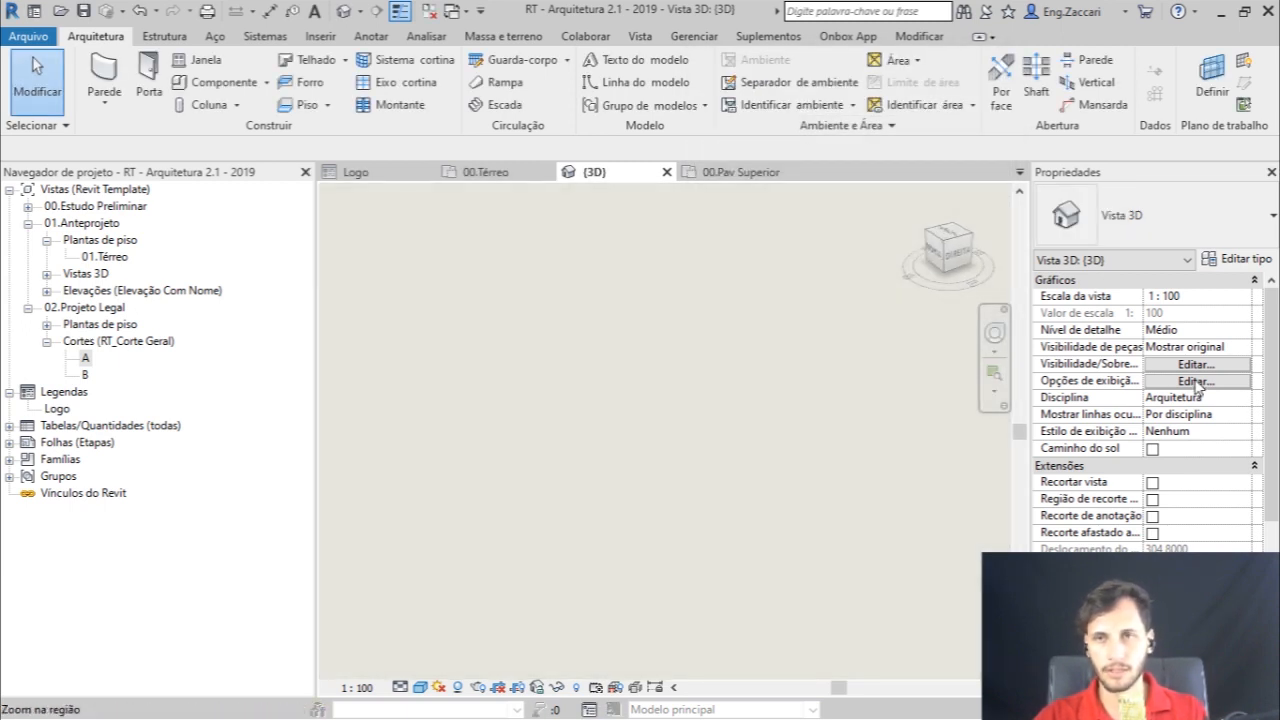
Set the 3D view's background colour to the custom orange RGB 186-106-027 in its graphic display options
click(1195, 381)
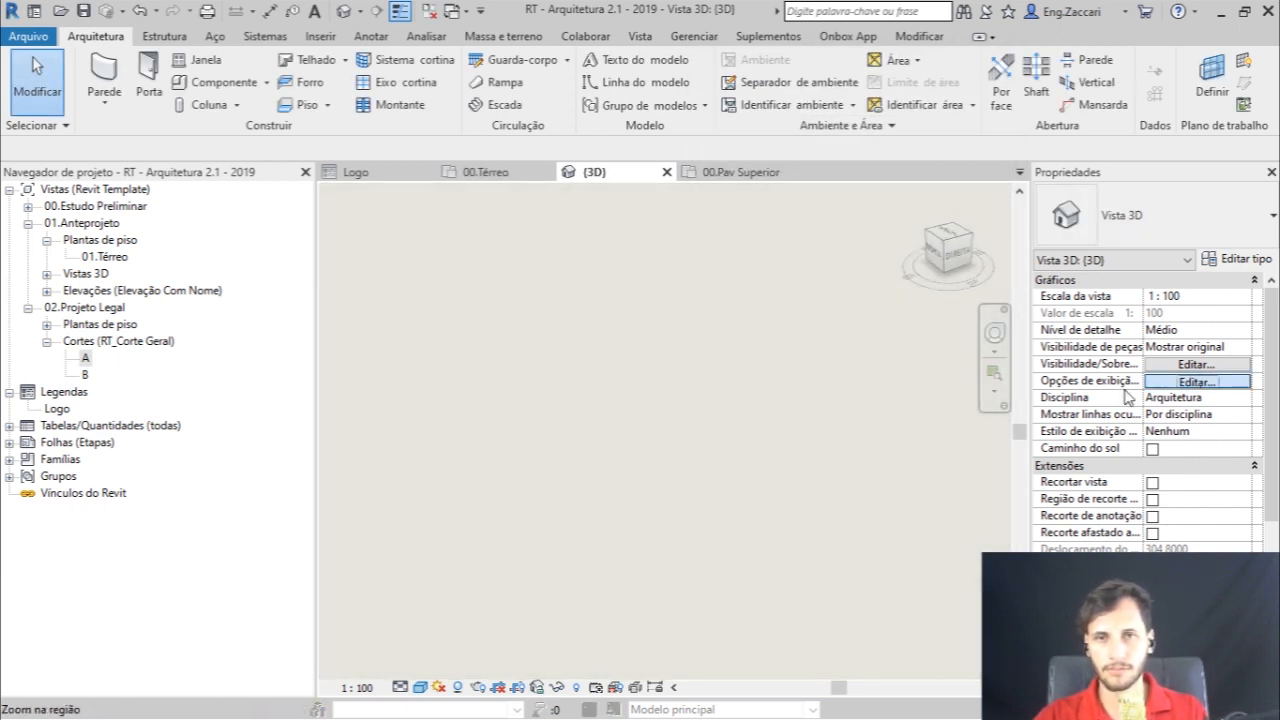
click(708, 364)
click(831, 474)
click(718, 356)
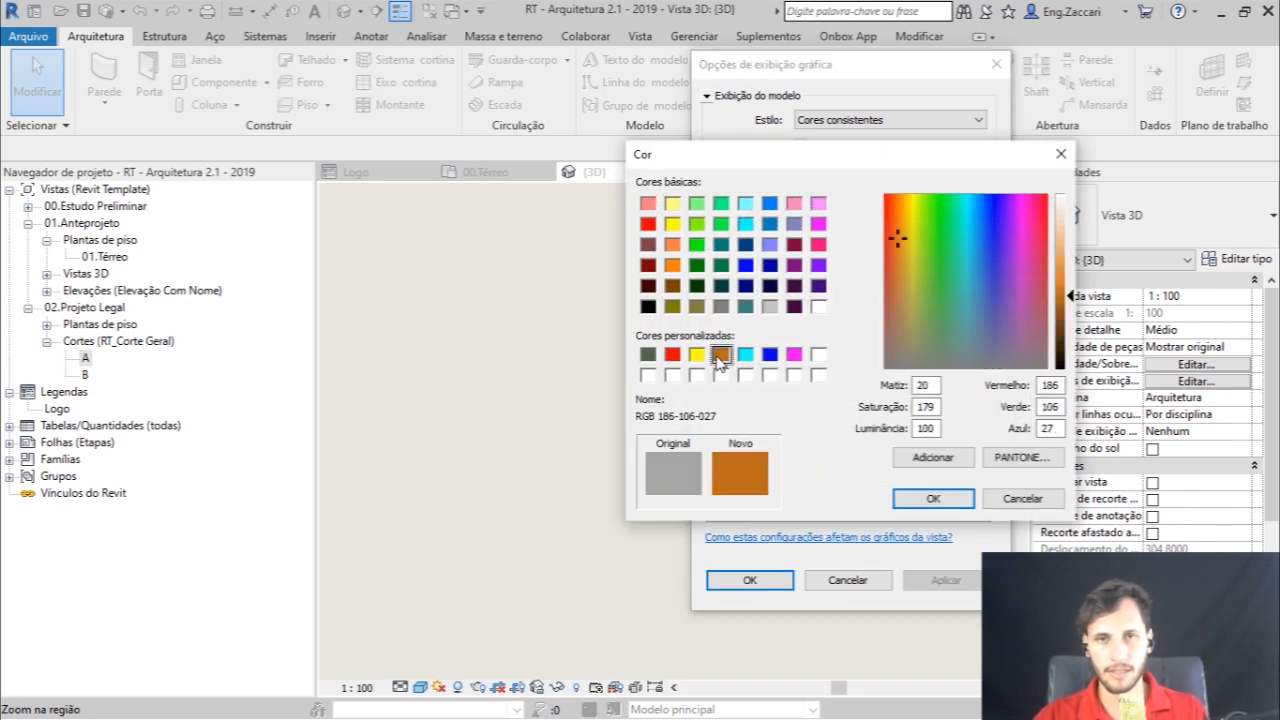
click(934, 498)
click(752, 580)
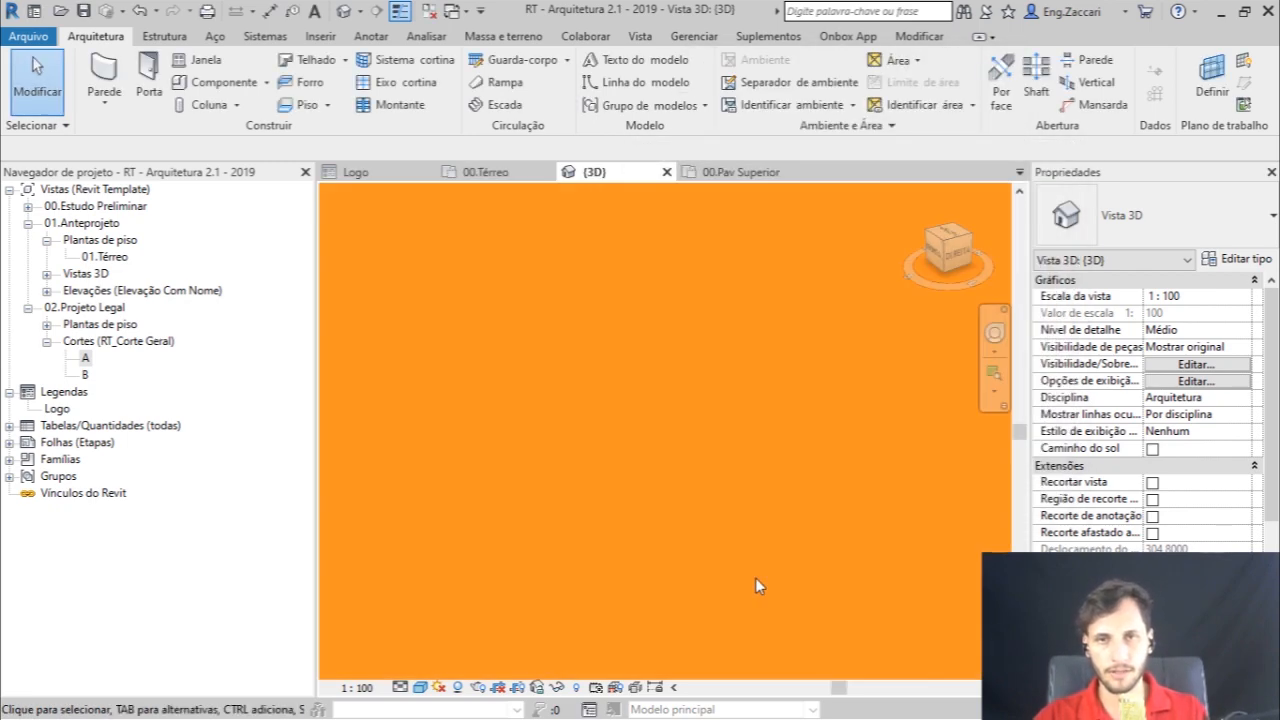
Check the orange background from another angle and undo the background changes in the 3D view
shift+middle_drag(754, 586, 740, 386)
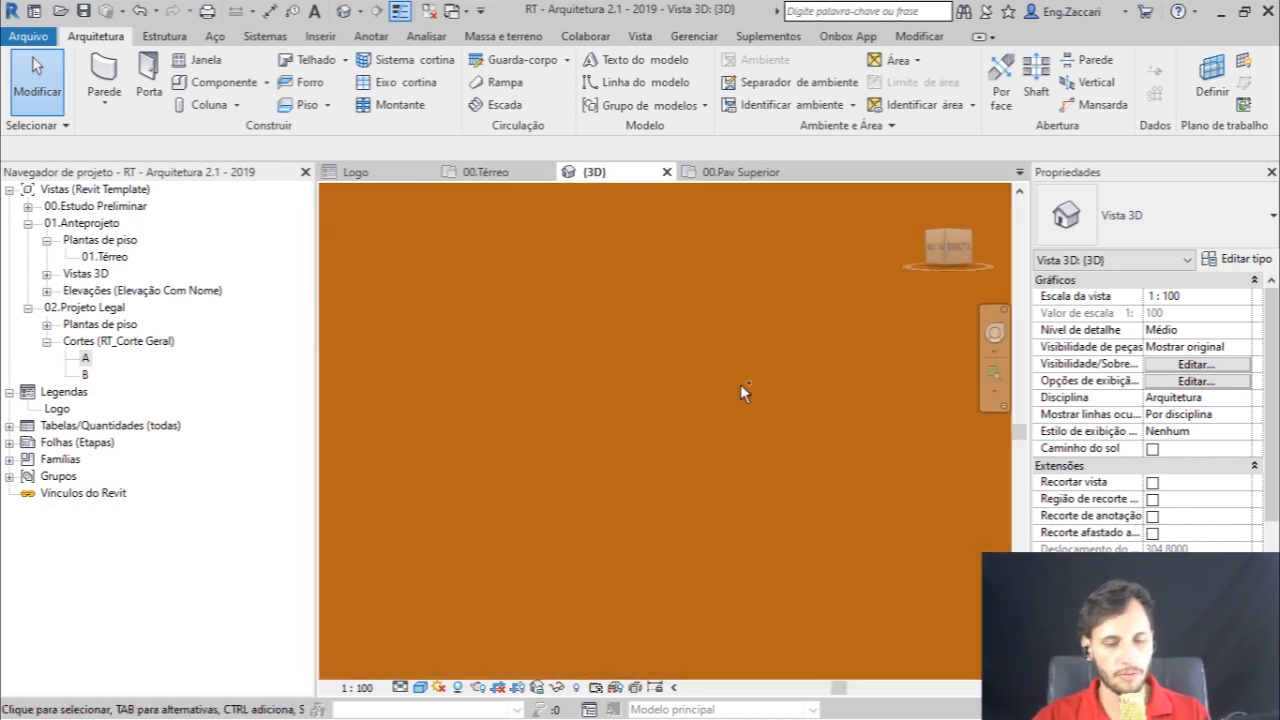
key(ctrl+z)
shift+middle_drag(727, 425, 741, 392)
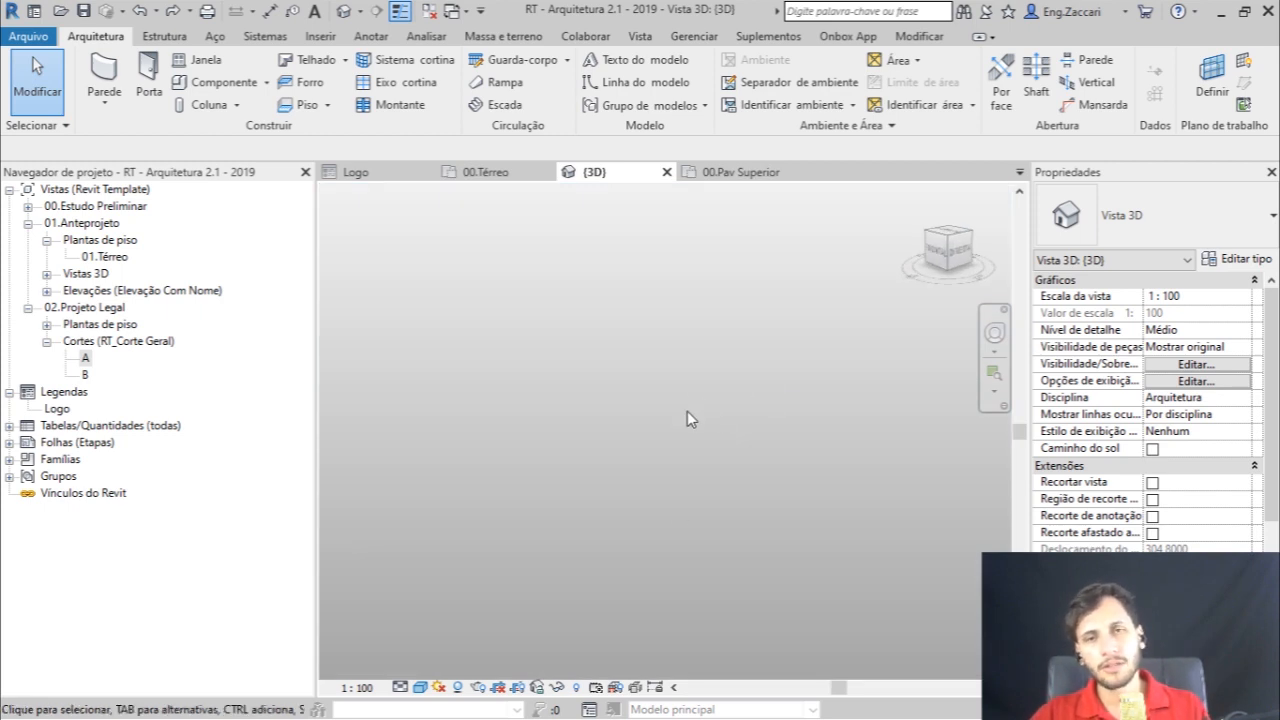
Draw a straight RT_20_Padrão wall about 19 m long in the 3D view, based on the Térreo level
click(105, 72)
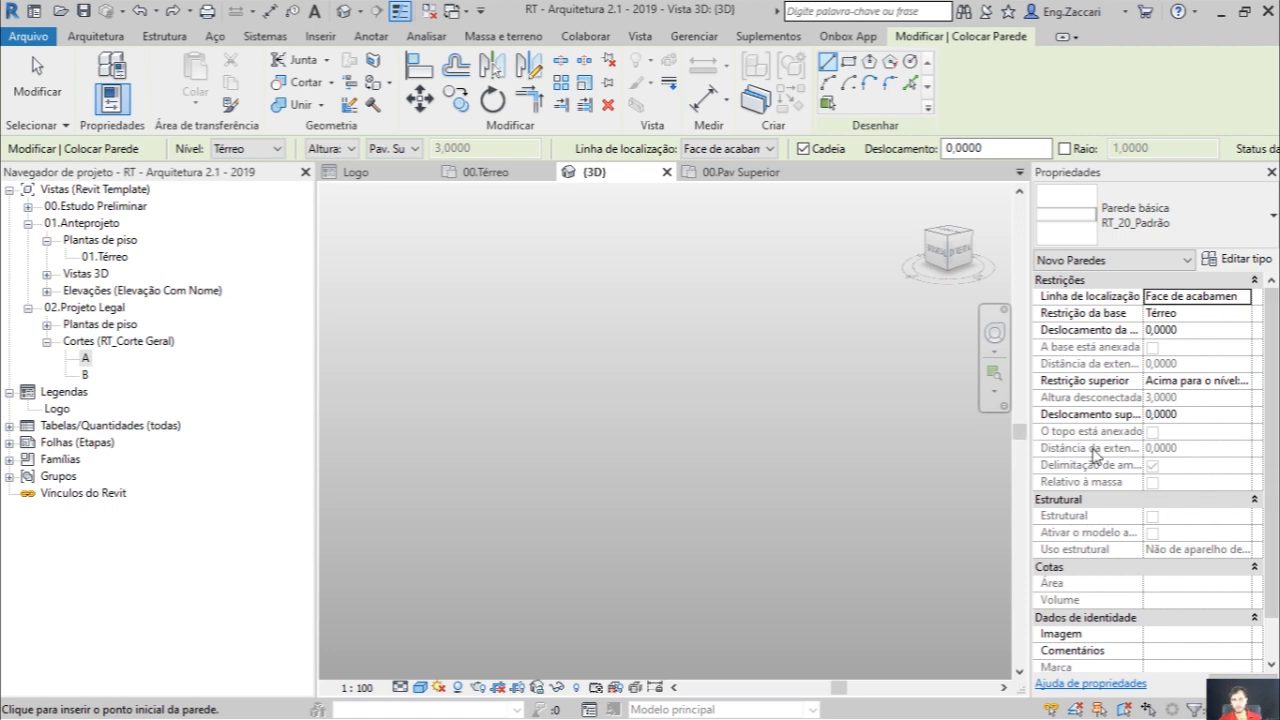
scroll(1141, 410, down, 1)
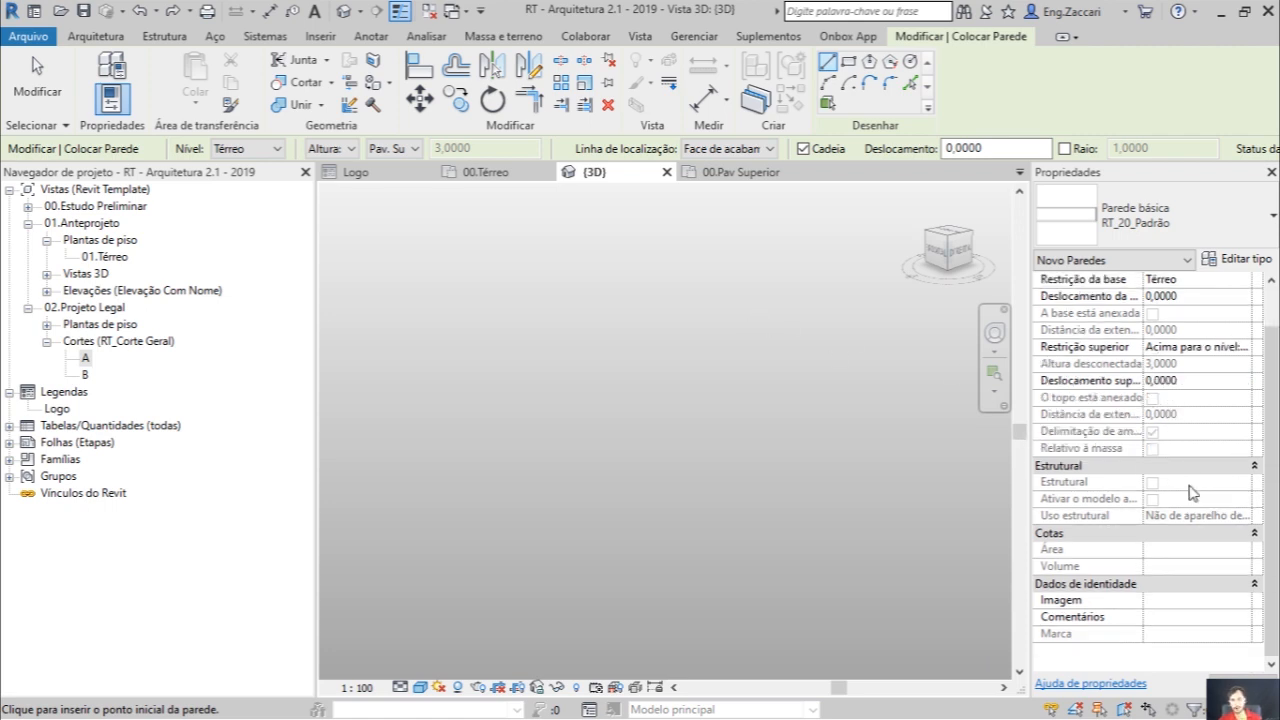
click(719, 520)
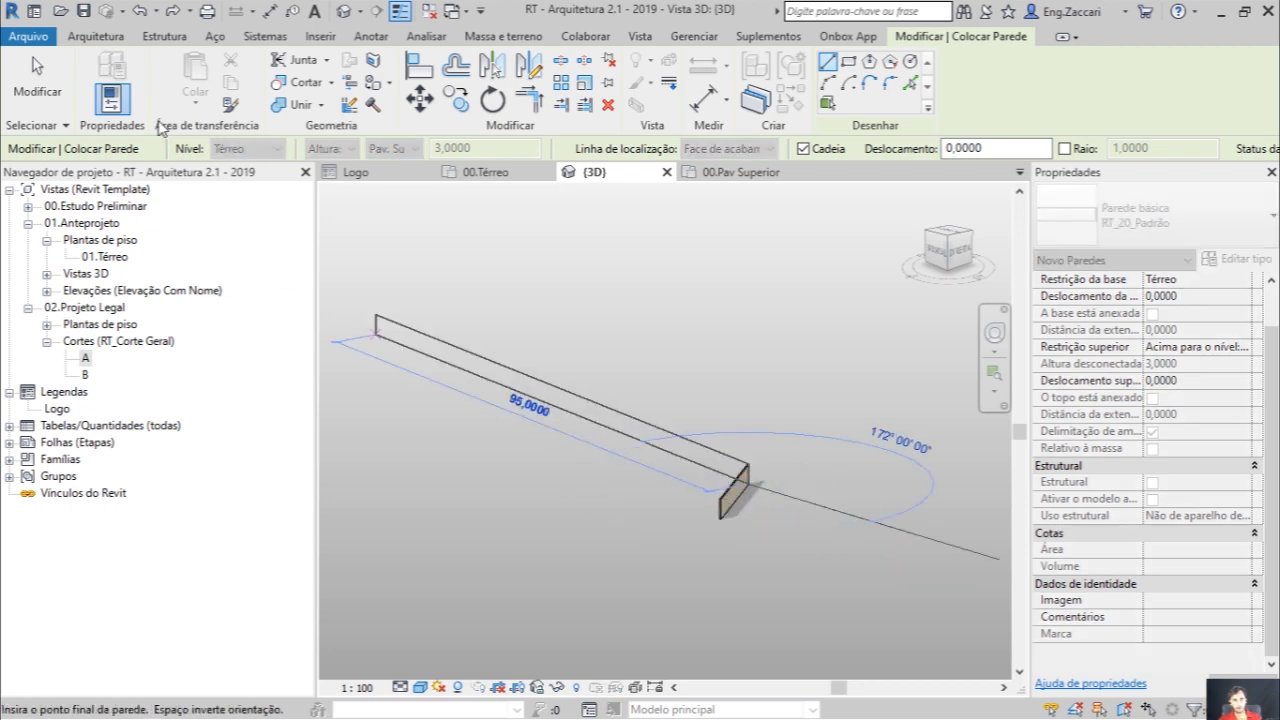
click(37, 85)
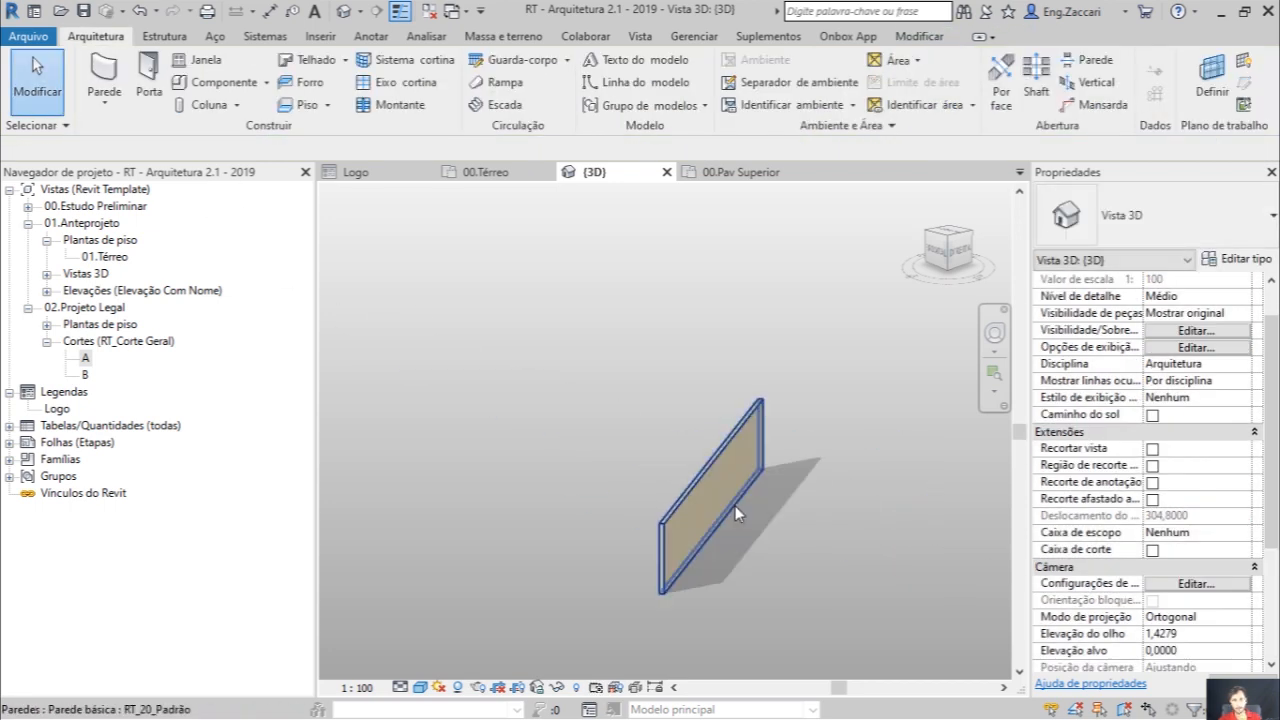
Examine the phase options offered for the wall's Fase criada and Fase demolida properties, leaving both values as they are
click(732, 502)
scroll(779, 503, up, 1)
scroll(1100, 516, down, 2)
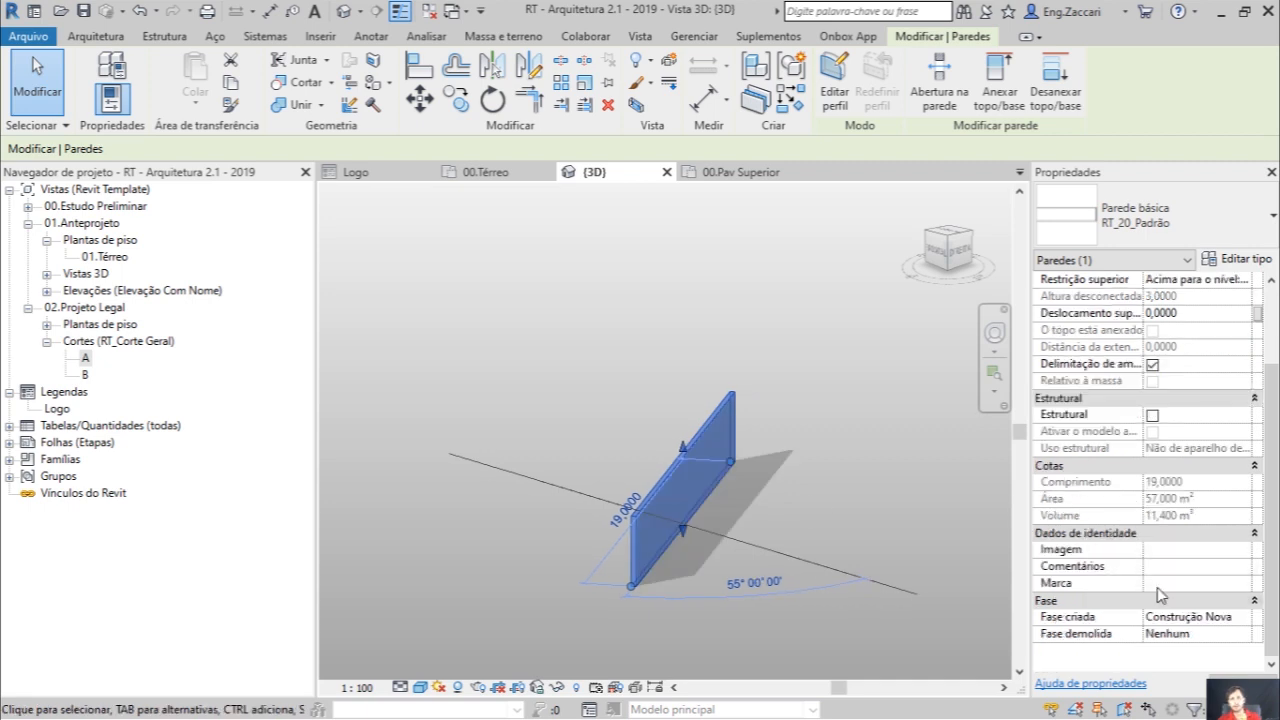
click(1241, 620)
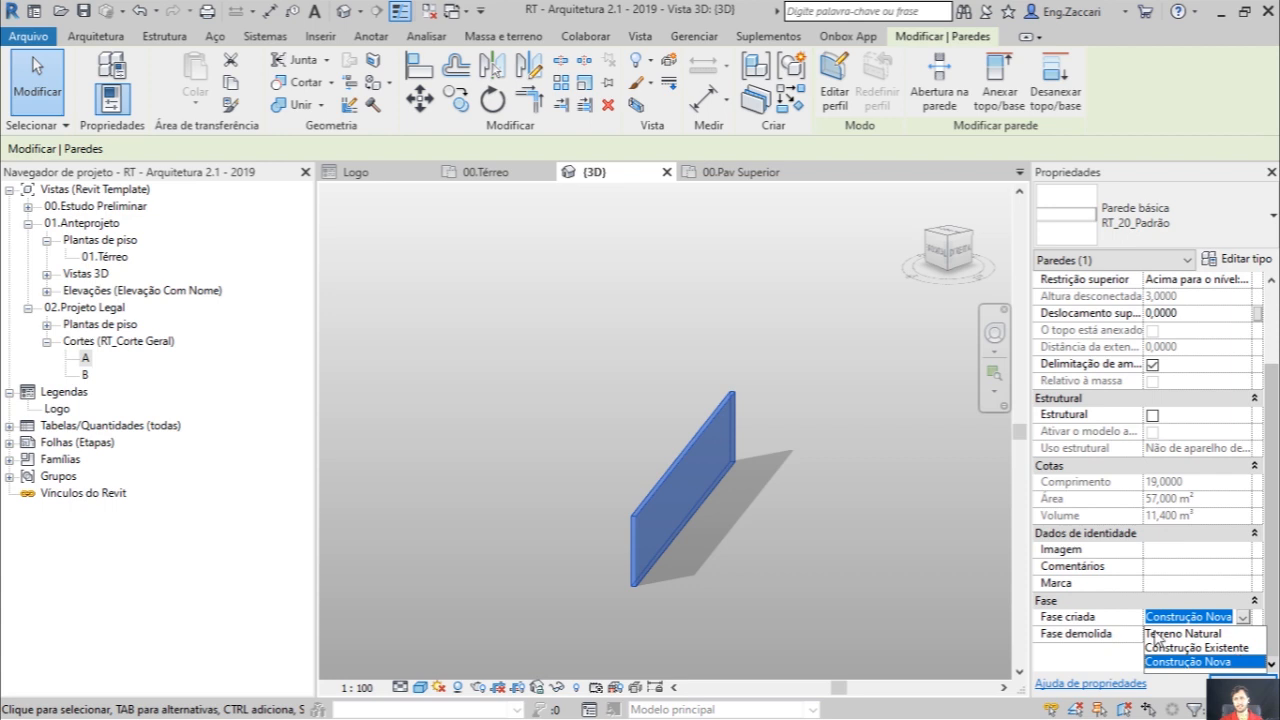
click(1191, 657)
click(1234, 635)
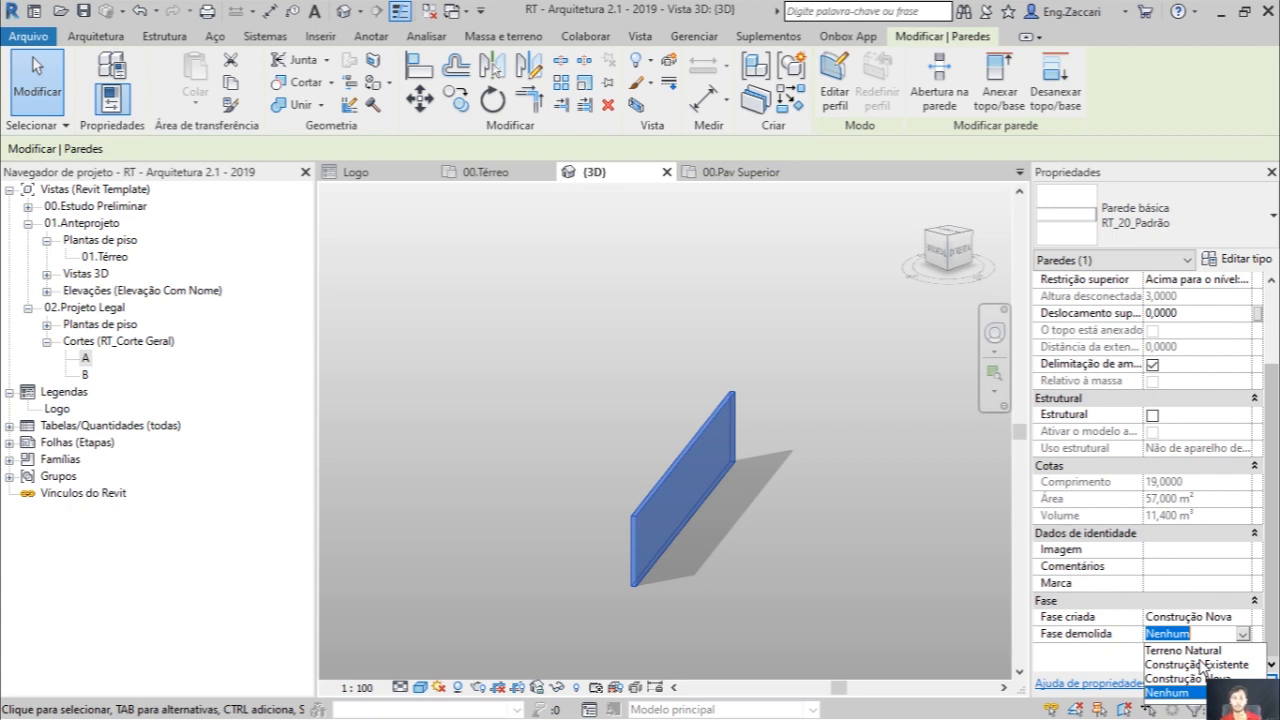
click(650, 388)
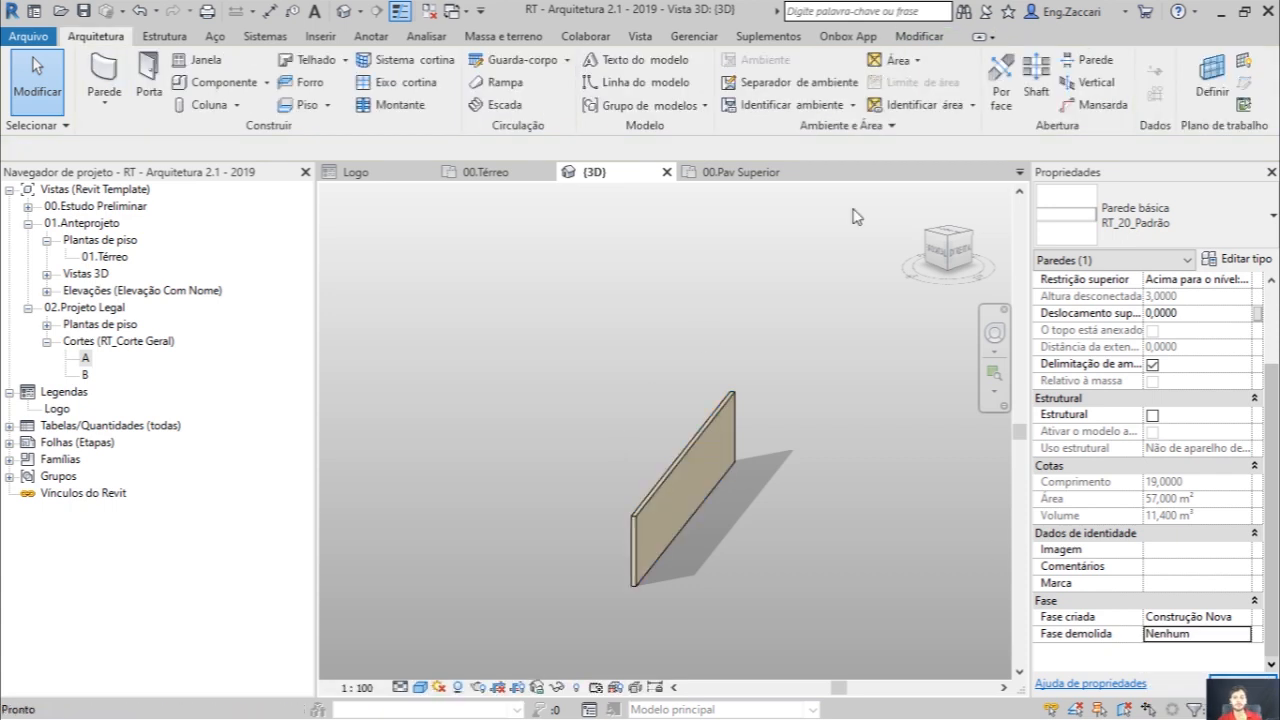
Switch to the Check list Template workbook in Excel and review the Fases, Esquema de cores and Nuvem de Revisão items under Configurações Iniciais
click(1216, 11)
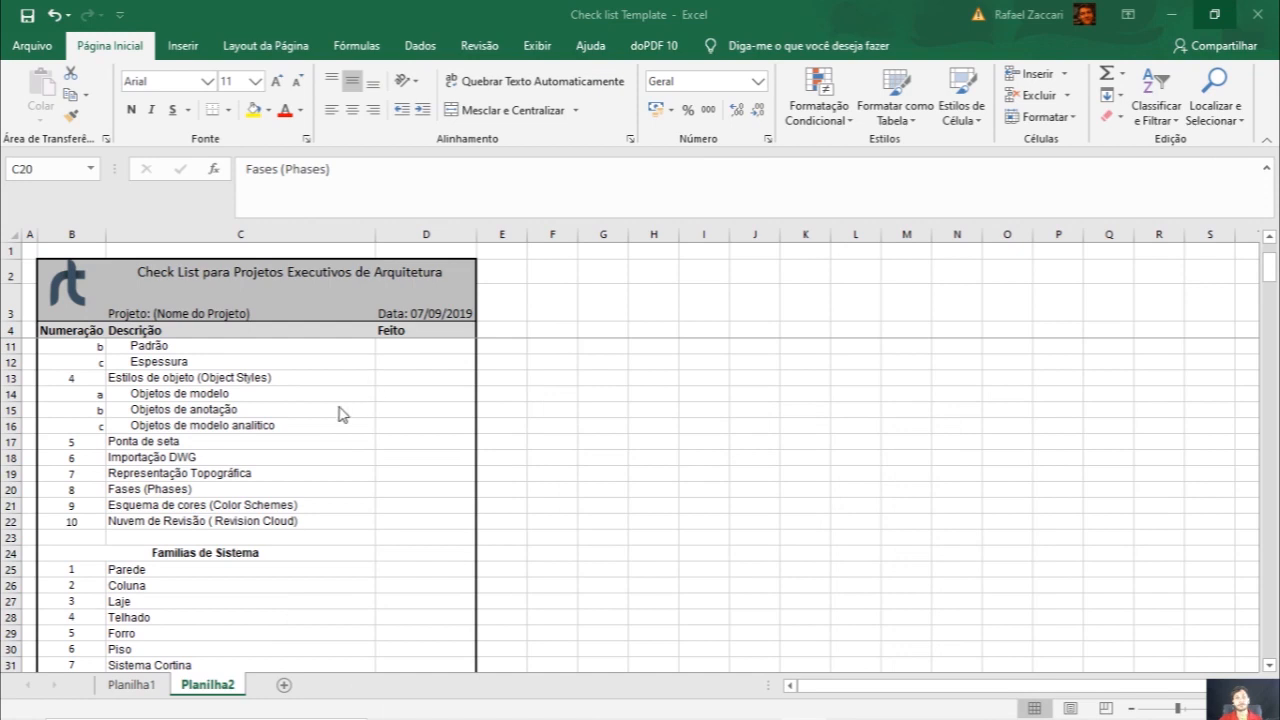
click(222, 489)
click(232, 505)
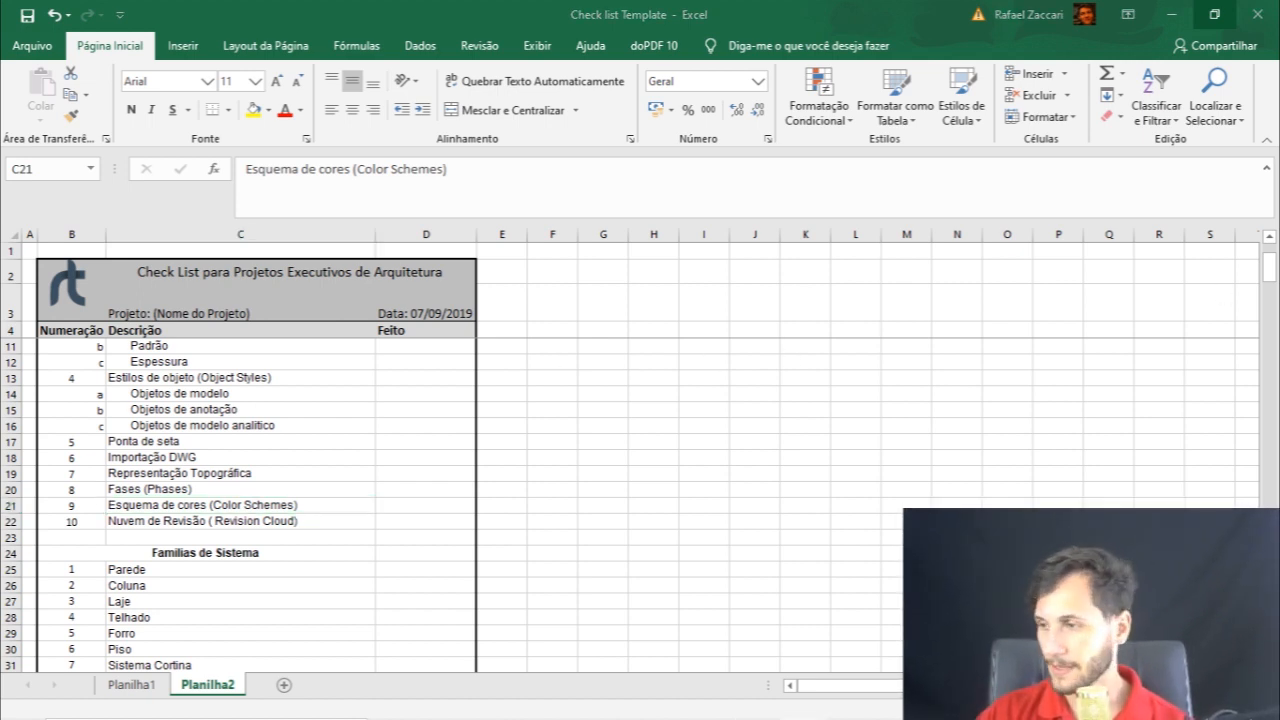
click(270, 536)
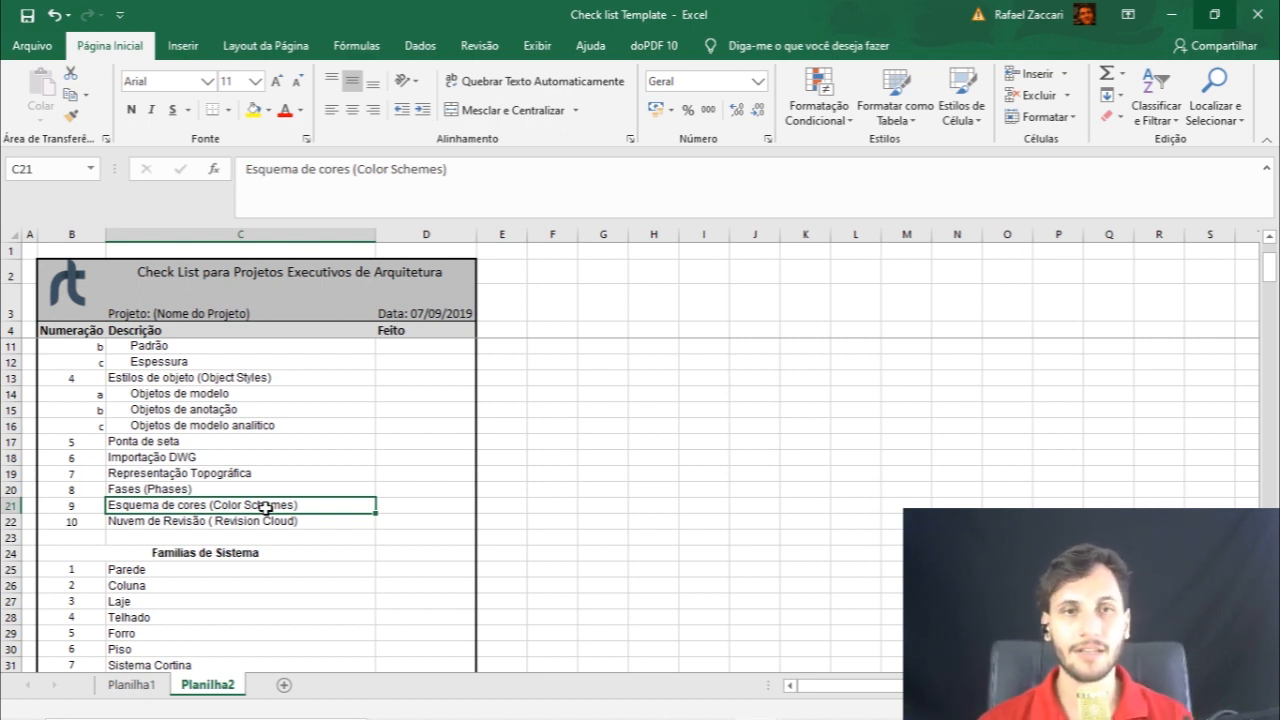
click(234, 521)
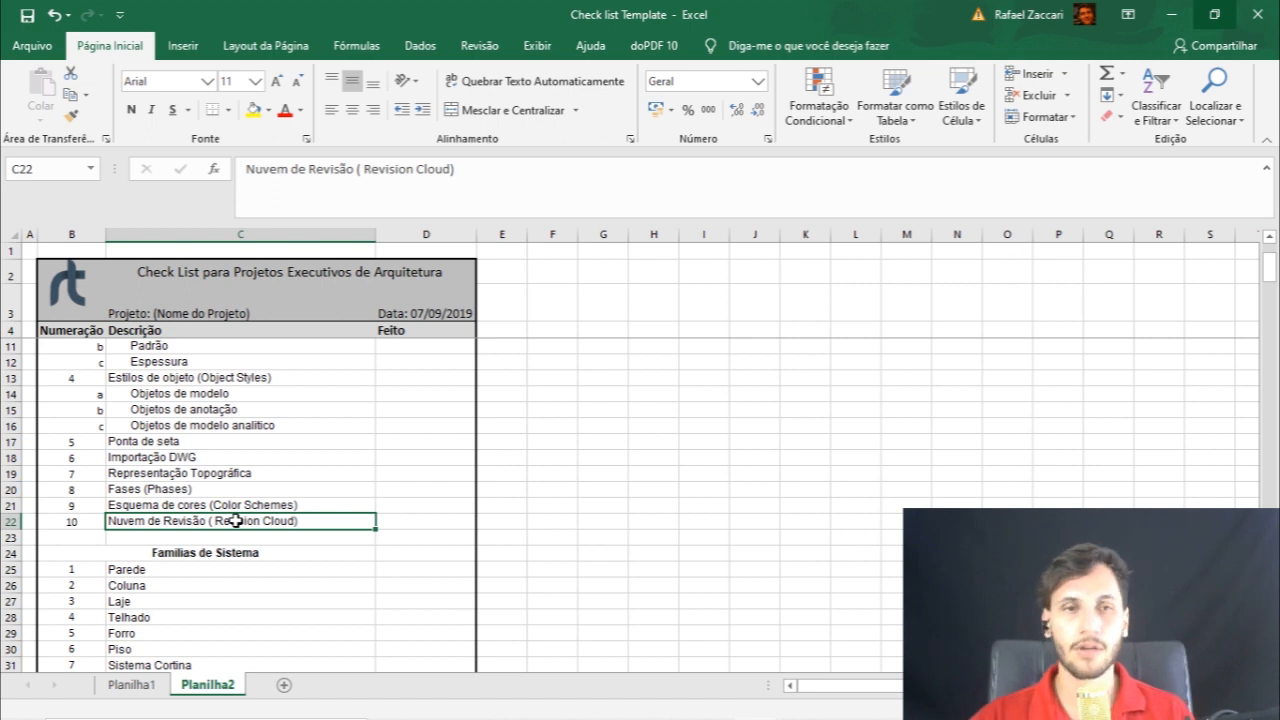
scroll(234, 521, down, 1)
scroll(240, 500, up, 3)
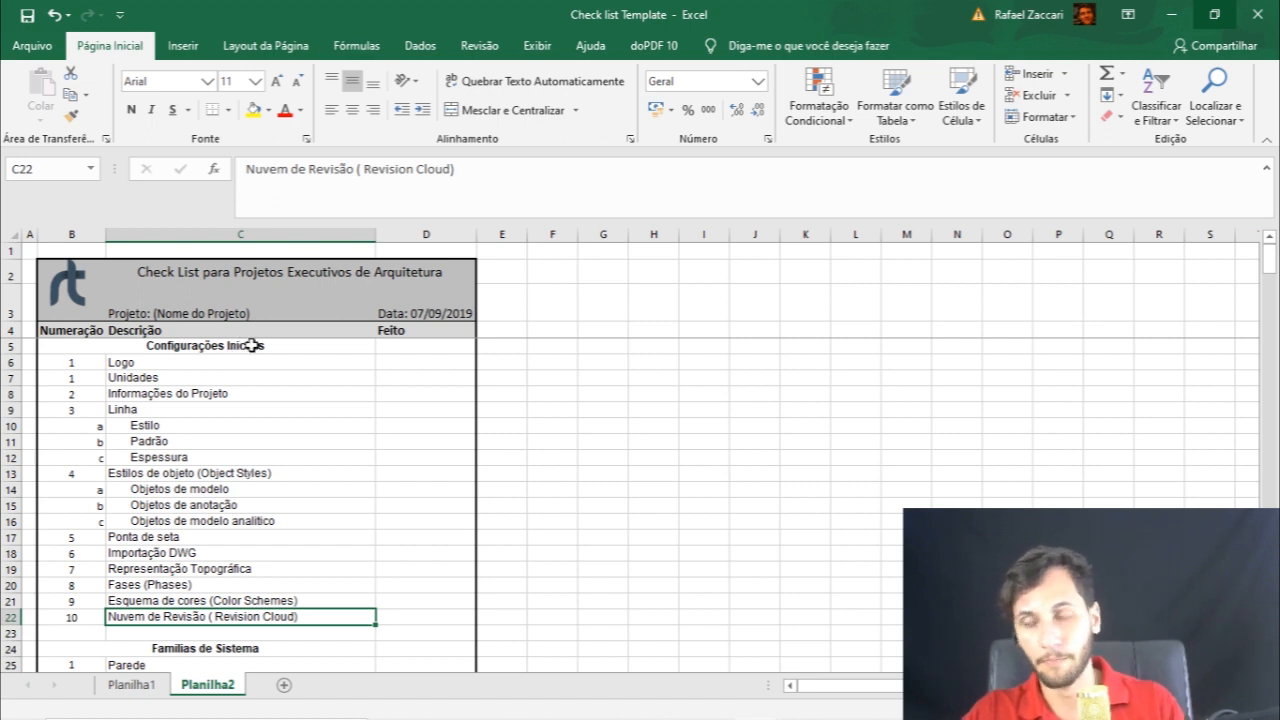
Go through the Familias de Sistema section of the checklist item by item, from Parede to Escada
scroll(206, 438, down, 2)
scroll(222, 521, down, 3)
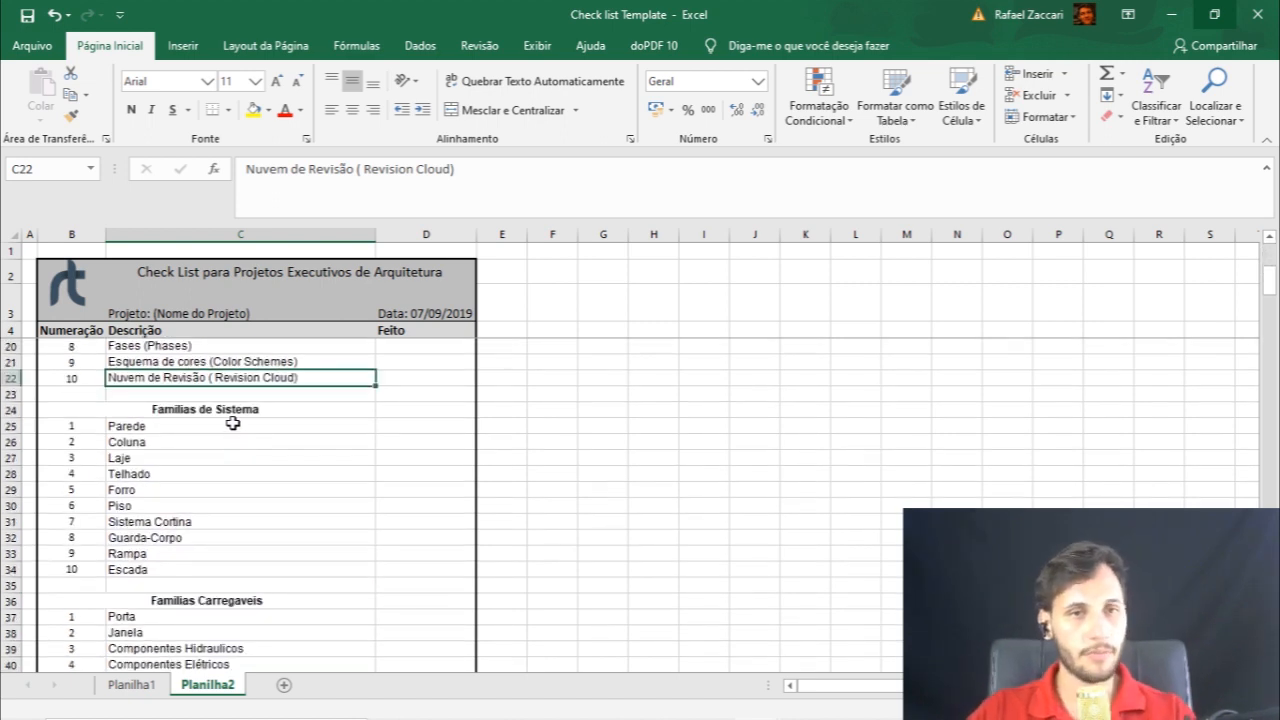
click(223, 424)
click(231, 442)
click(184, 457)
click(182, 473)
click(185, 490)
click(192, 521)
click(198, 537)
click(200, 553)
click(200, 567)
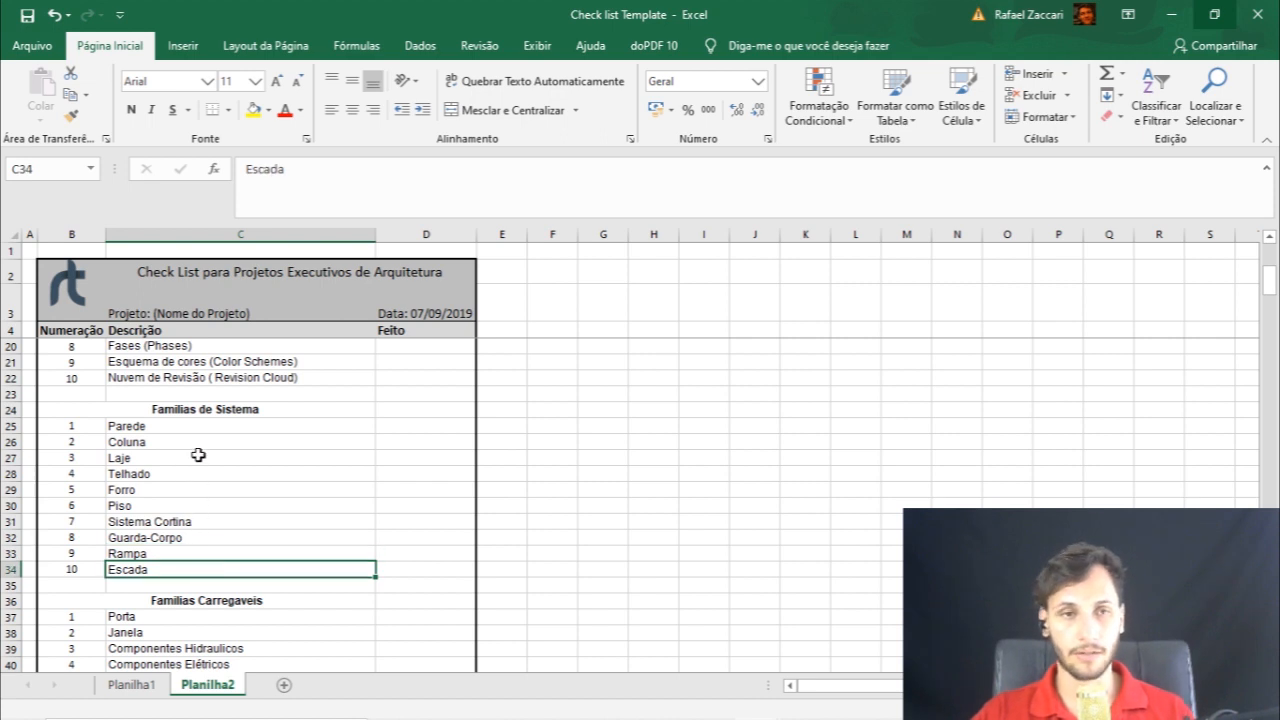
Go through the Familias Carregaveis section of the checklist, including hydraulic and electrical components, structural items, furniture, 2D details, profiles, identifiers and mullions
scroll(200, 455, down, 3)
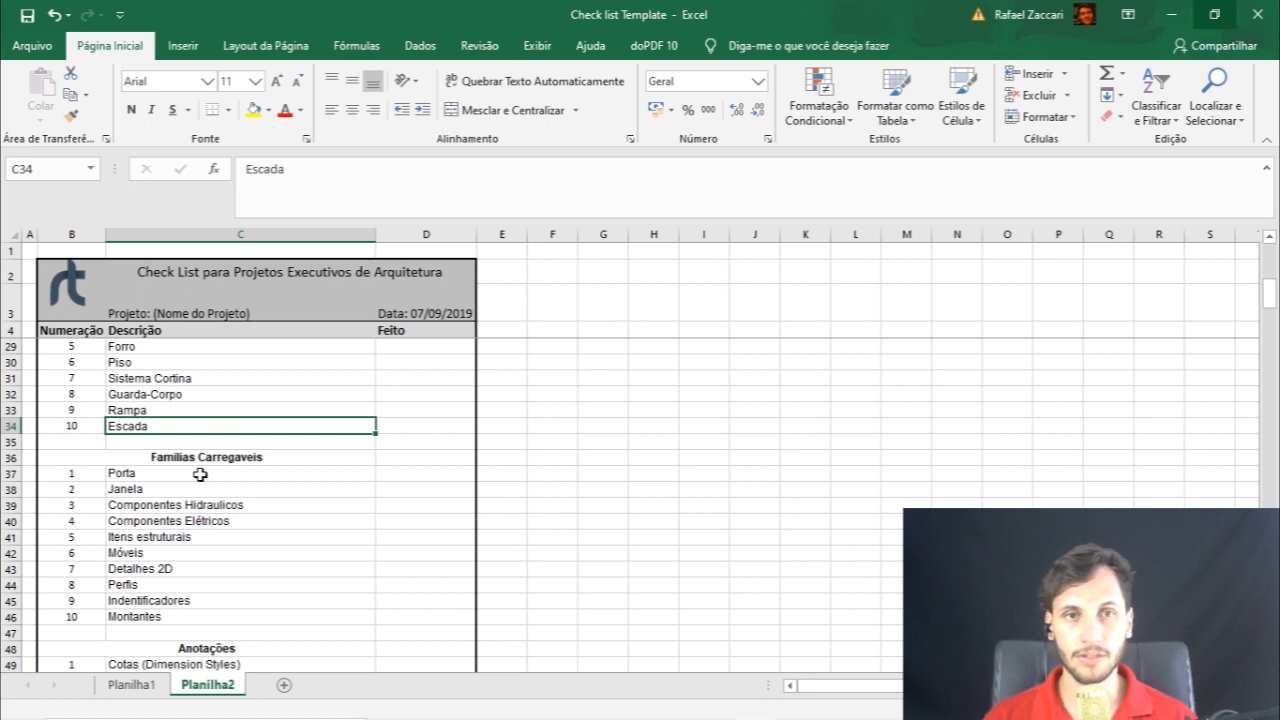
click(229, 504)
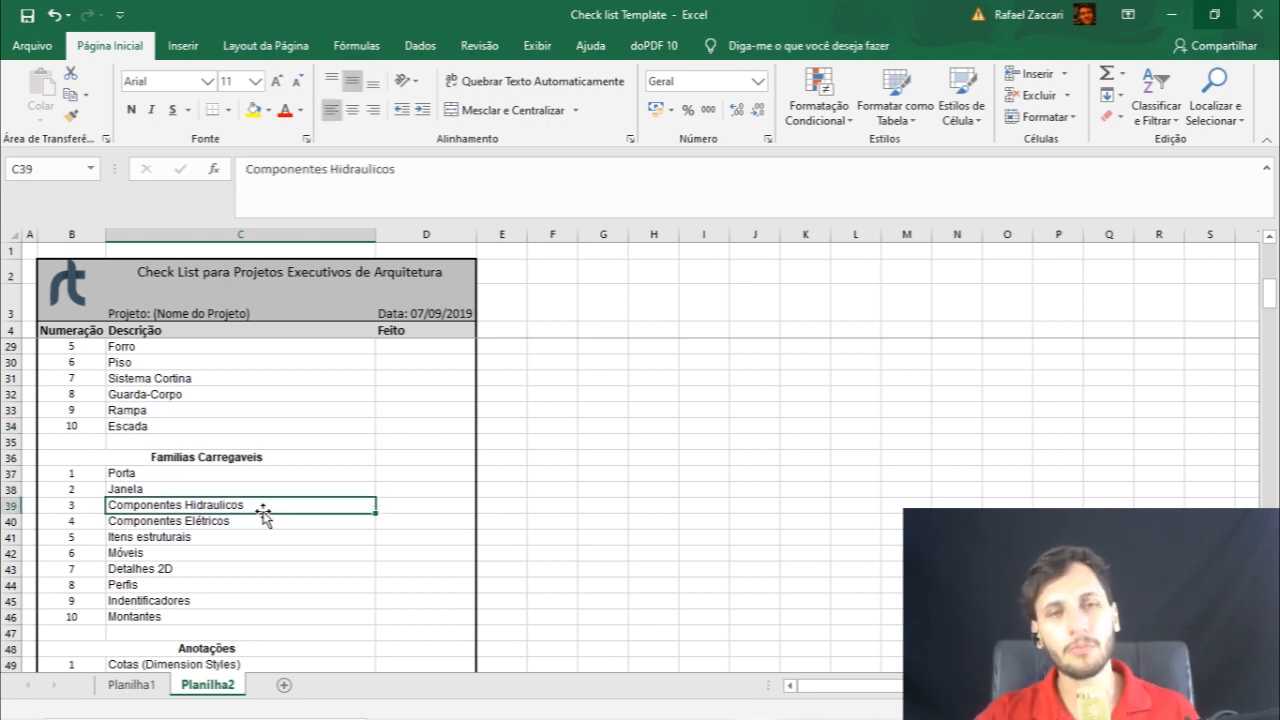
click(247, 521)
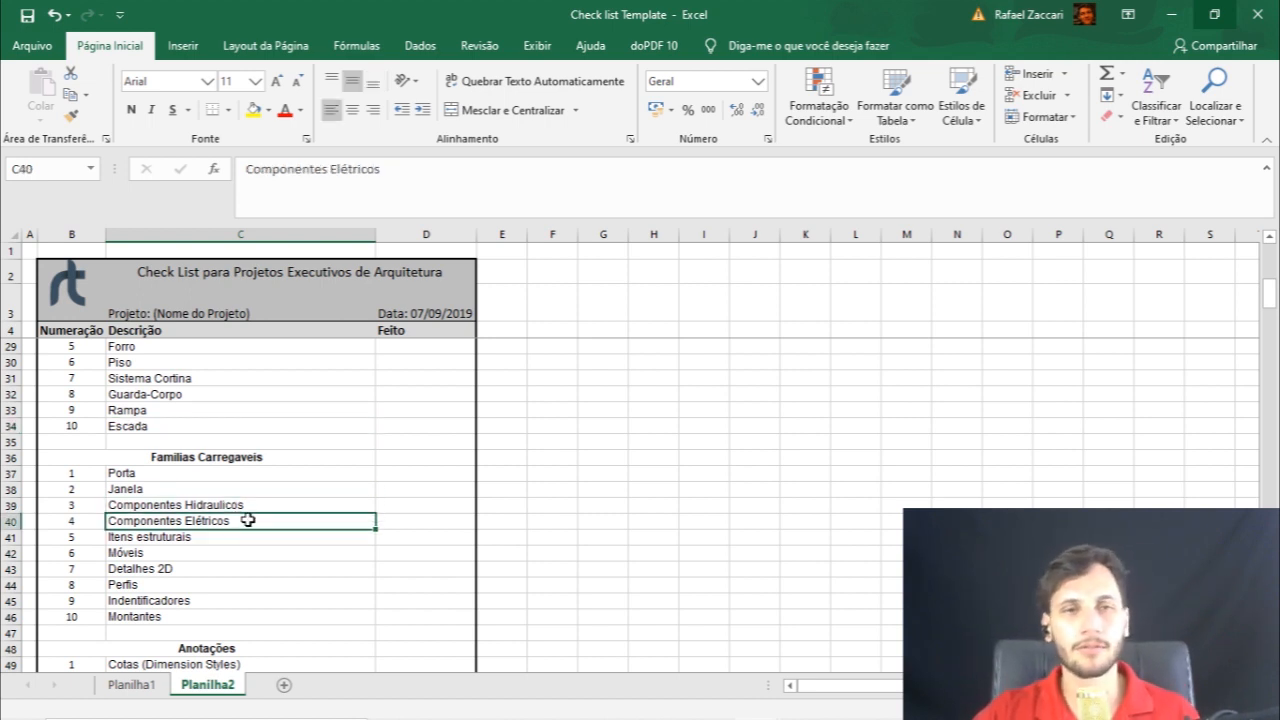
scroll(247, 521, down, 1)
click(192, 490)
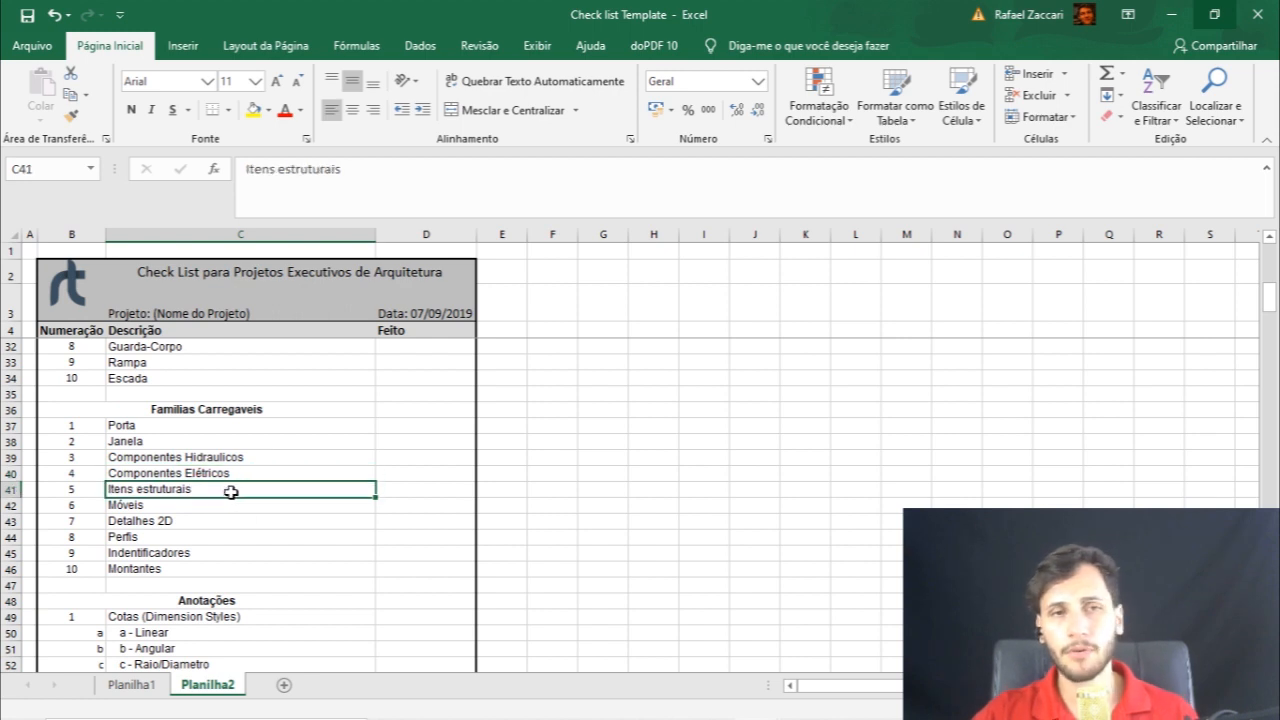
click(233, 507)
click(231, 522)
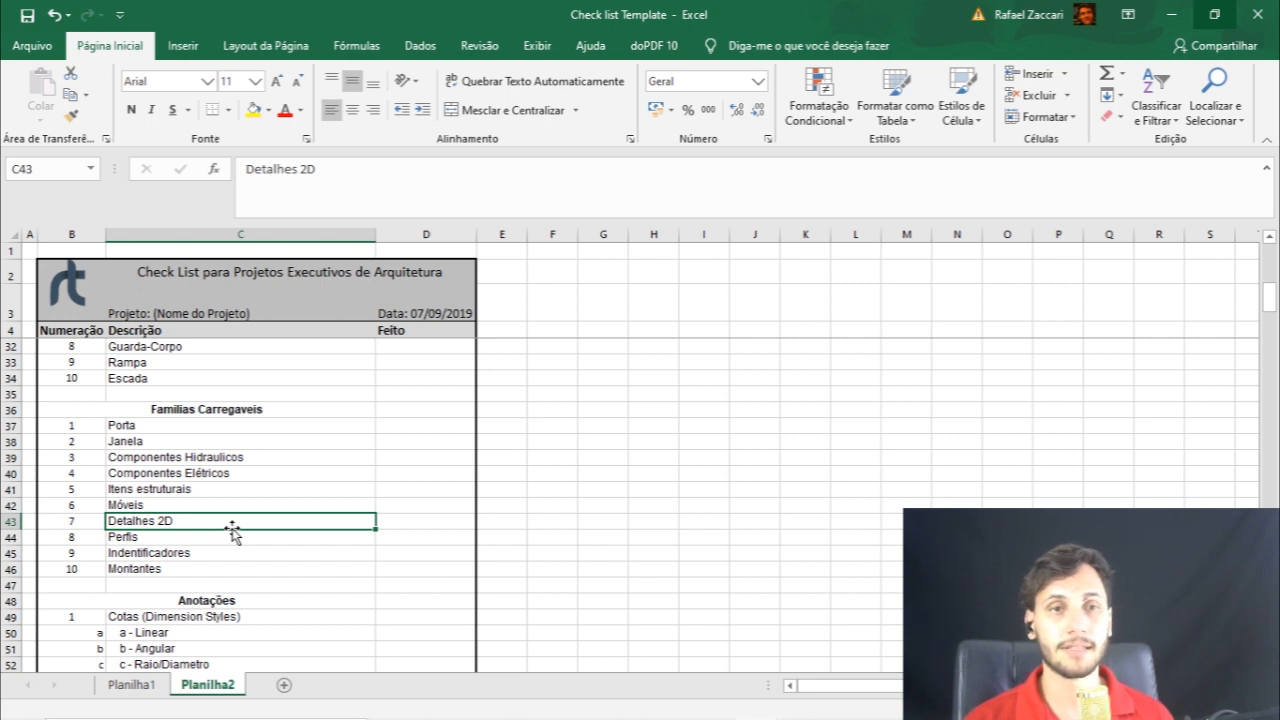
click(184, 536)
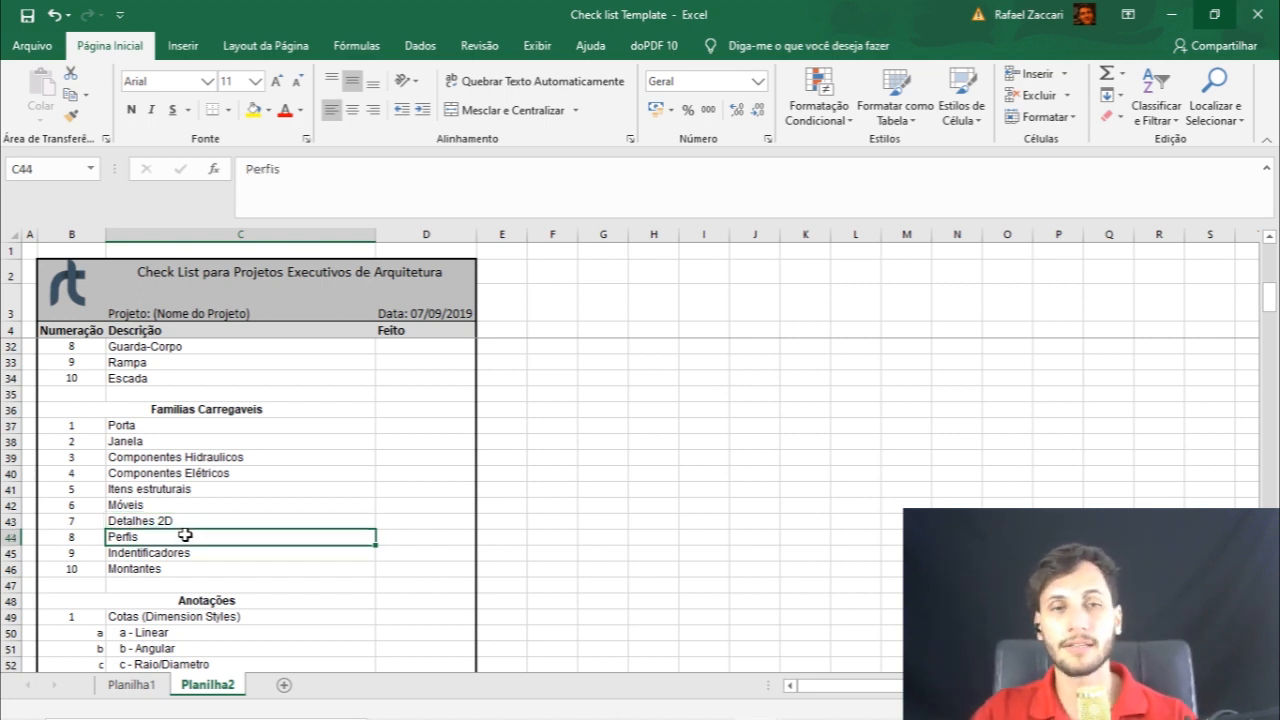
click(255, 548)
click(259, 539)
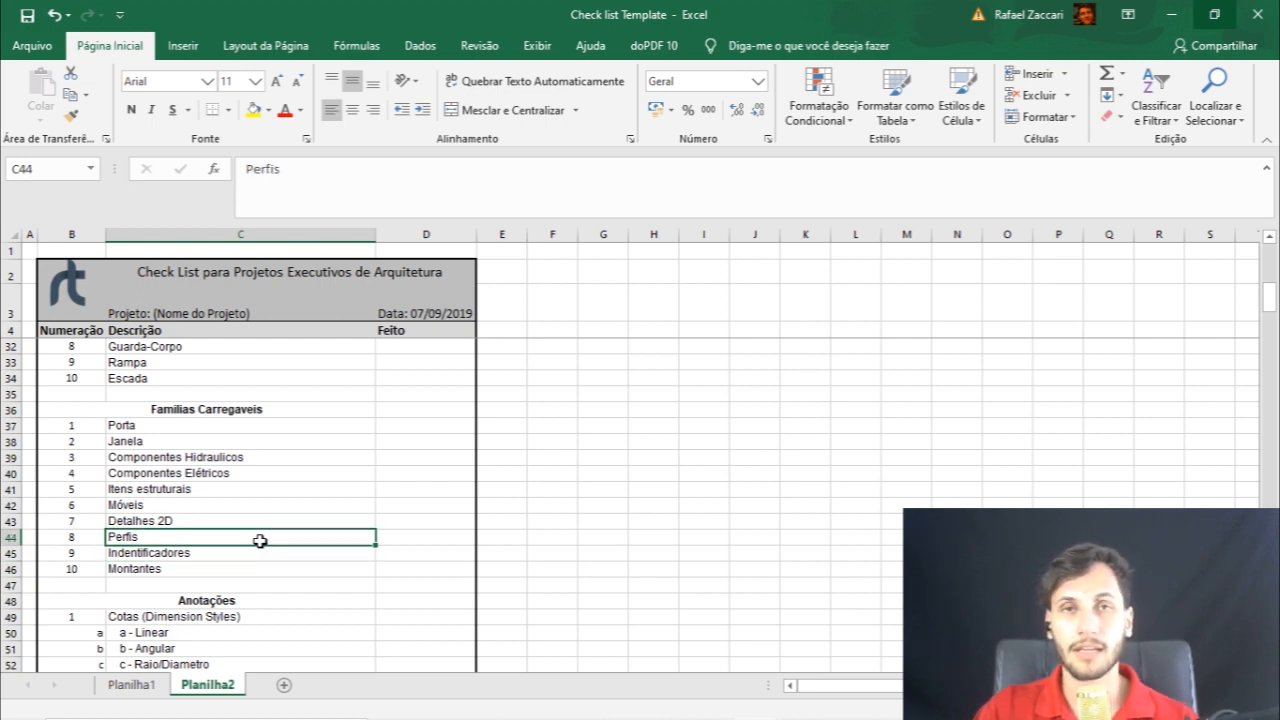
click(217, 555)
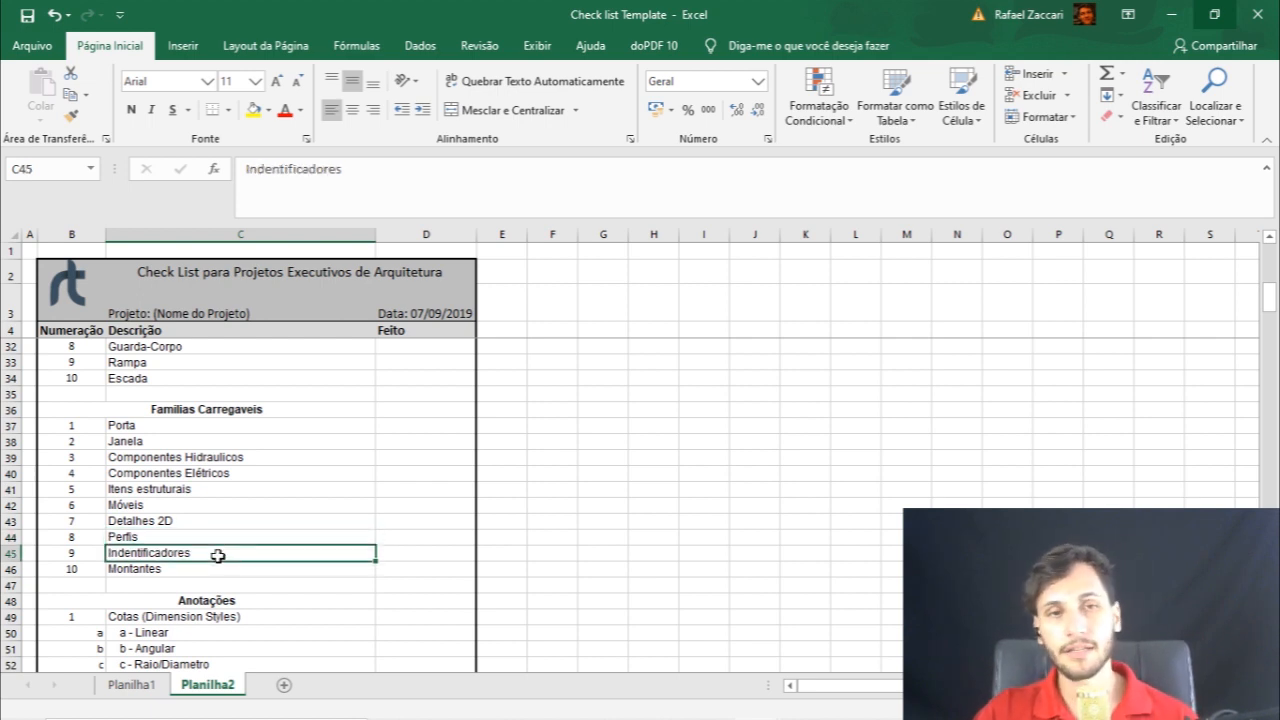
click(172, 568)
scroll(200, 570, down, 1)
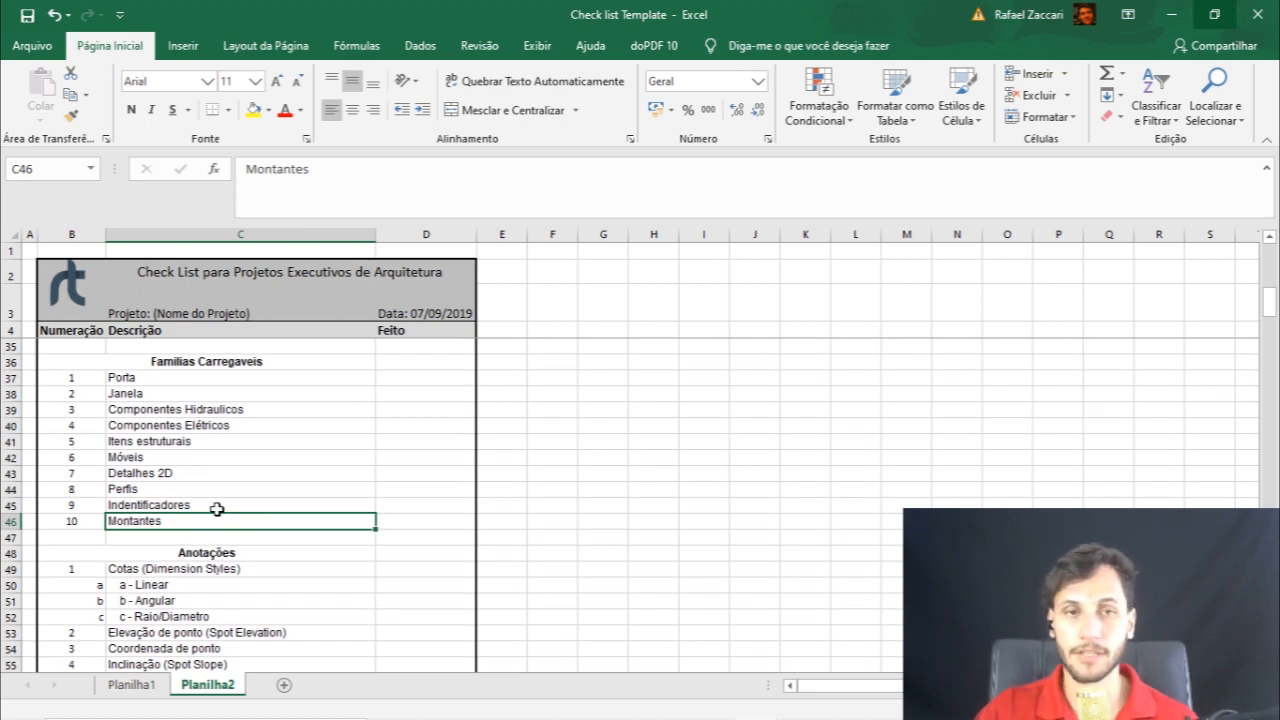
Review the Anotações section of the checklist, focusing on the Cotas (Dimension Styles) item
scroll(205, 507, down, 2)
click(253, 470)
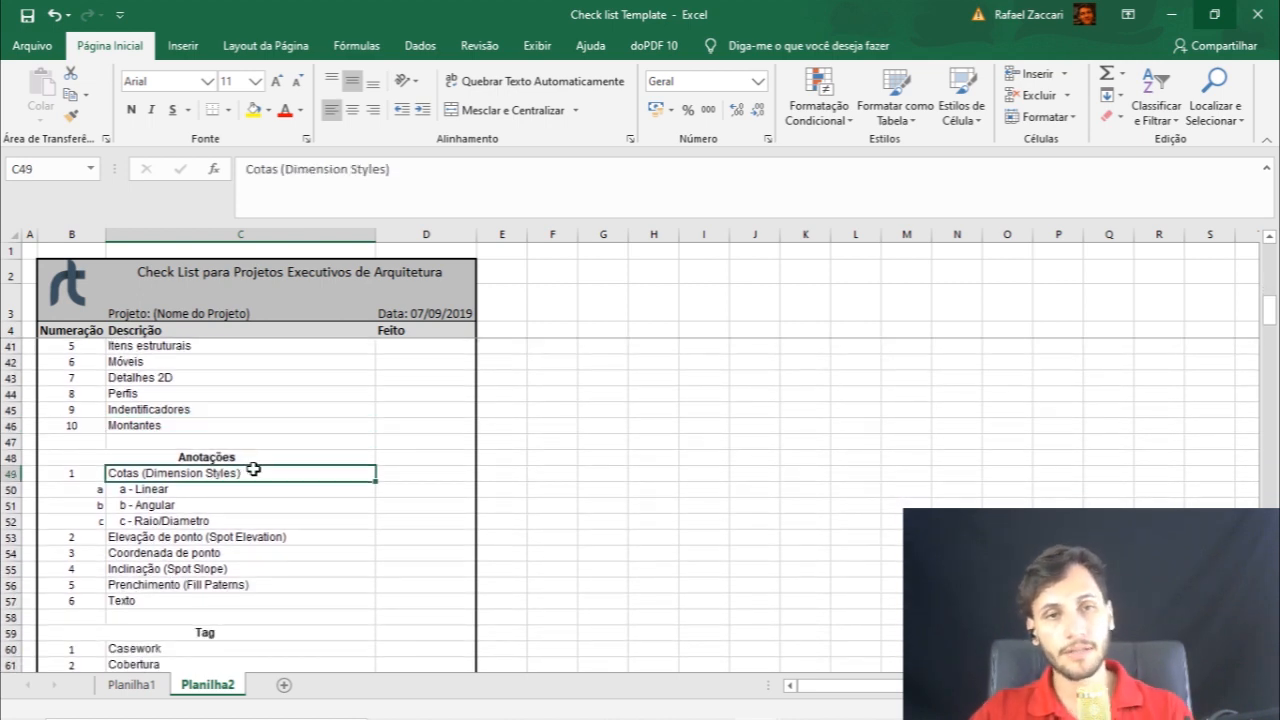
click(246, 457)
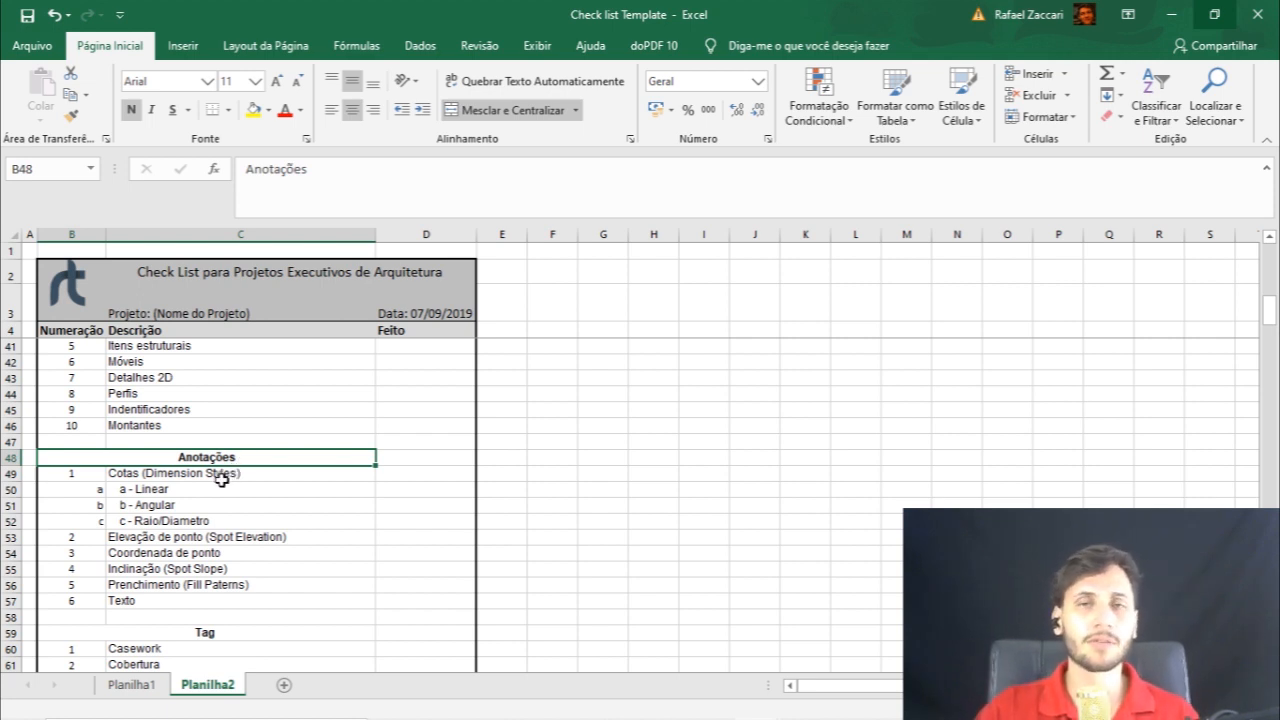
click(220, 475)
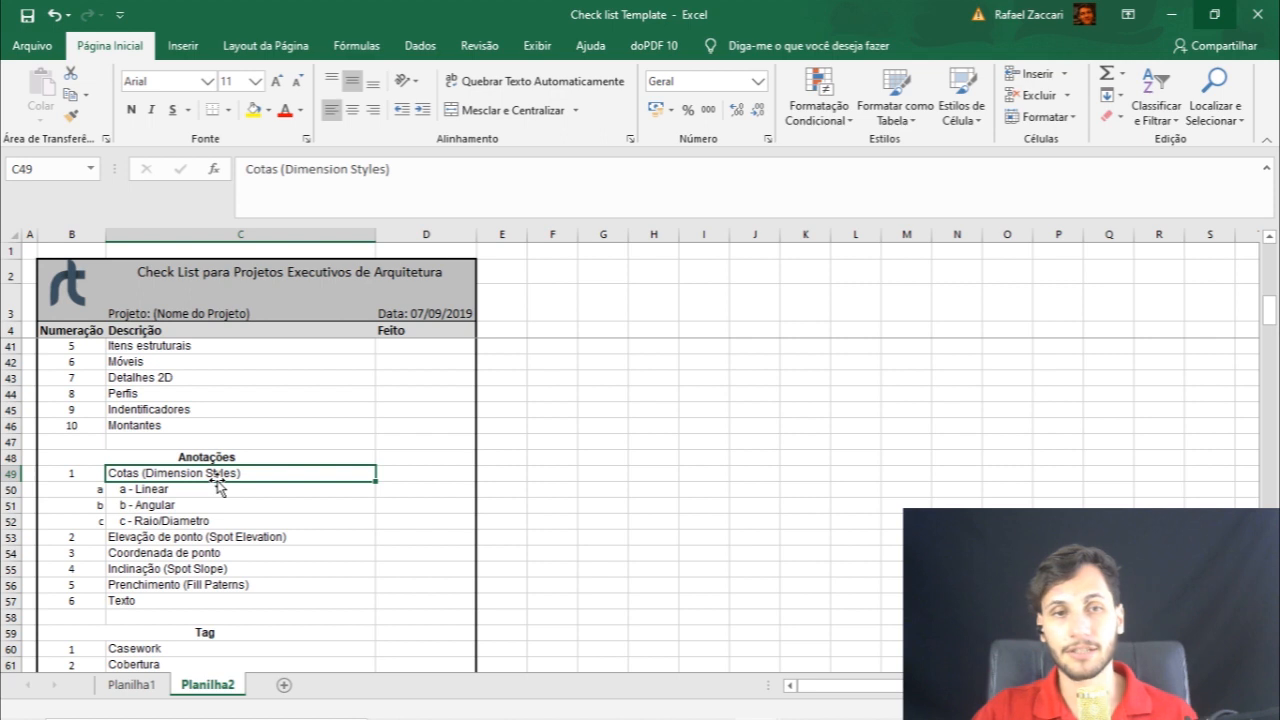
scroll(217, 480, down, 3)
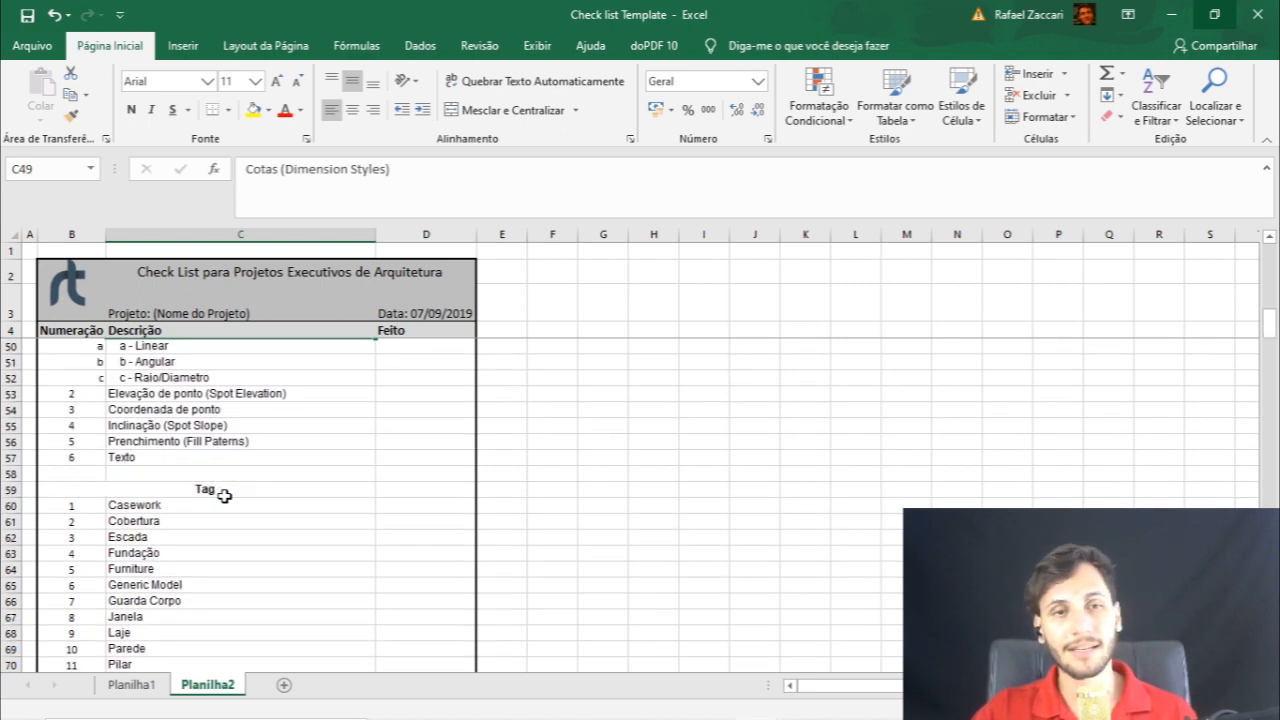
Review the Tag section of the checklist, from its heading through Preenchimento de cor
click(218, 490)
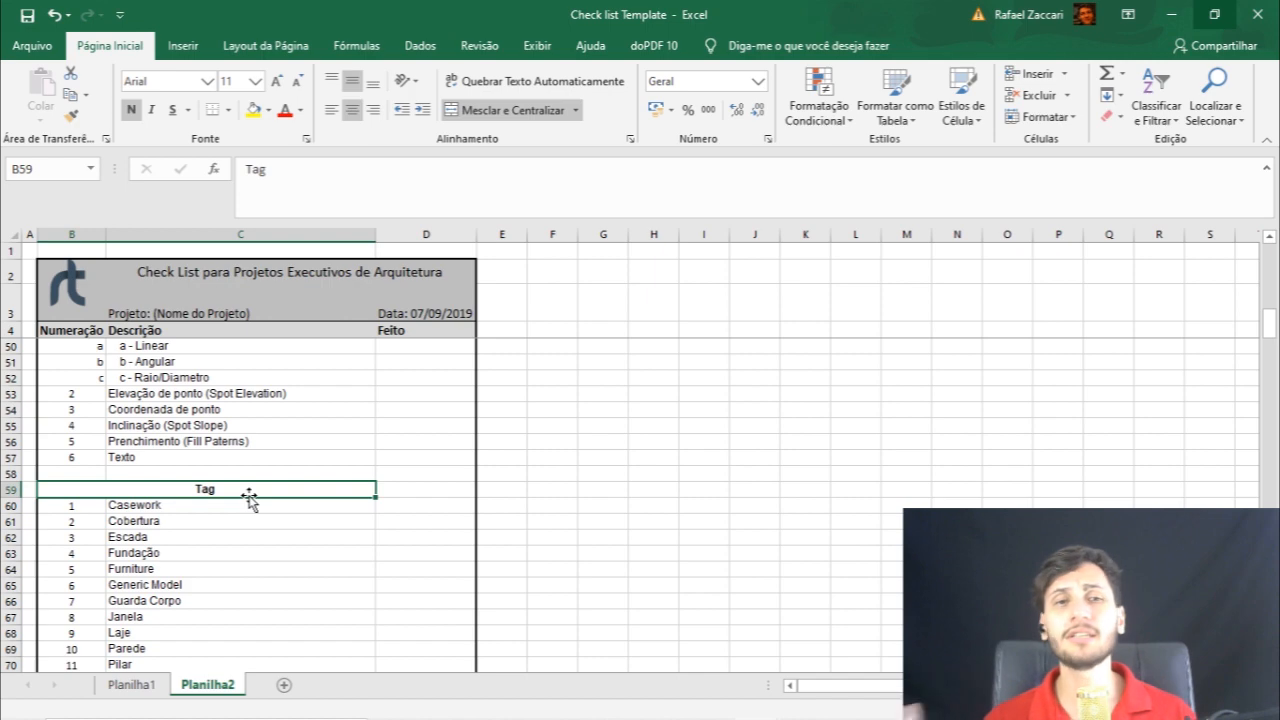
scroll(200, 423, down, 2)
scroll(443, 400, down, 1)
scroll(448, 457, down, 3)
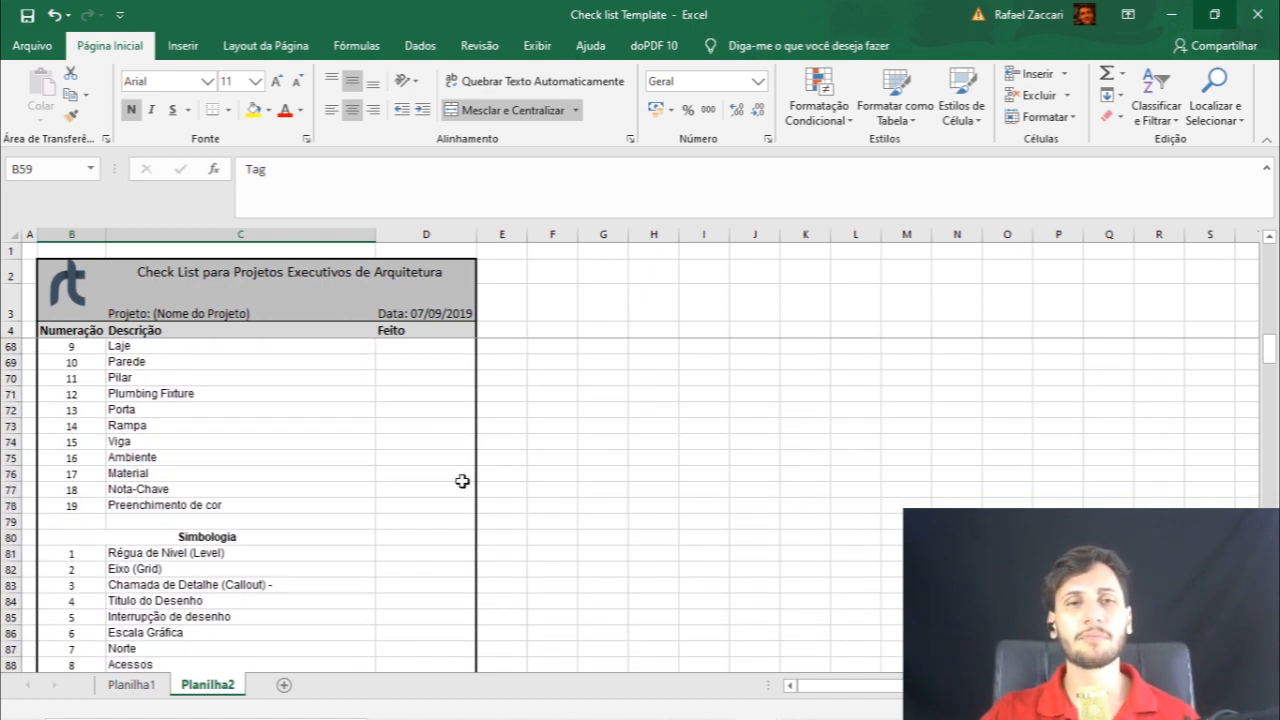
Review the Simbologia section of the checklist and look back over the Tag items above it
scroll(326, 486, down, 3)
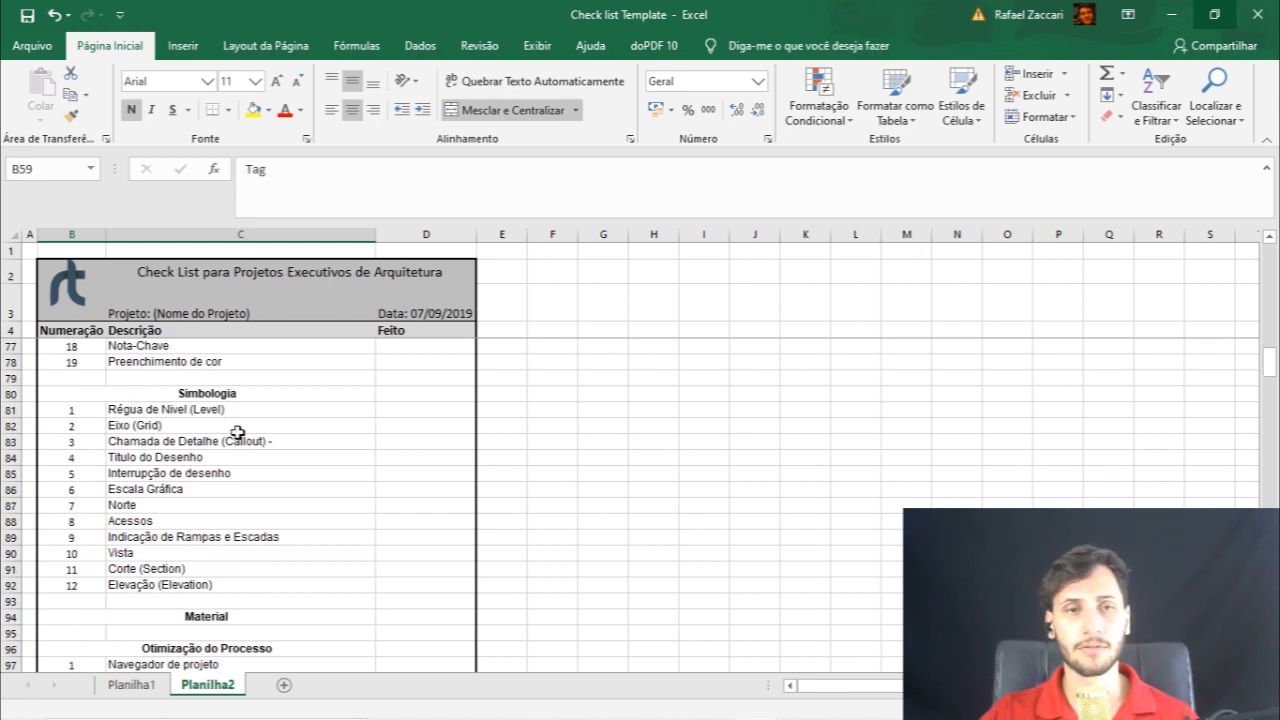
scroll(247, 437, up, 1)
click(247, 437)
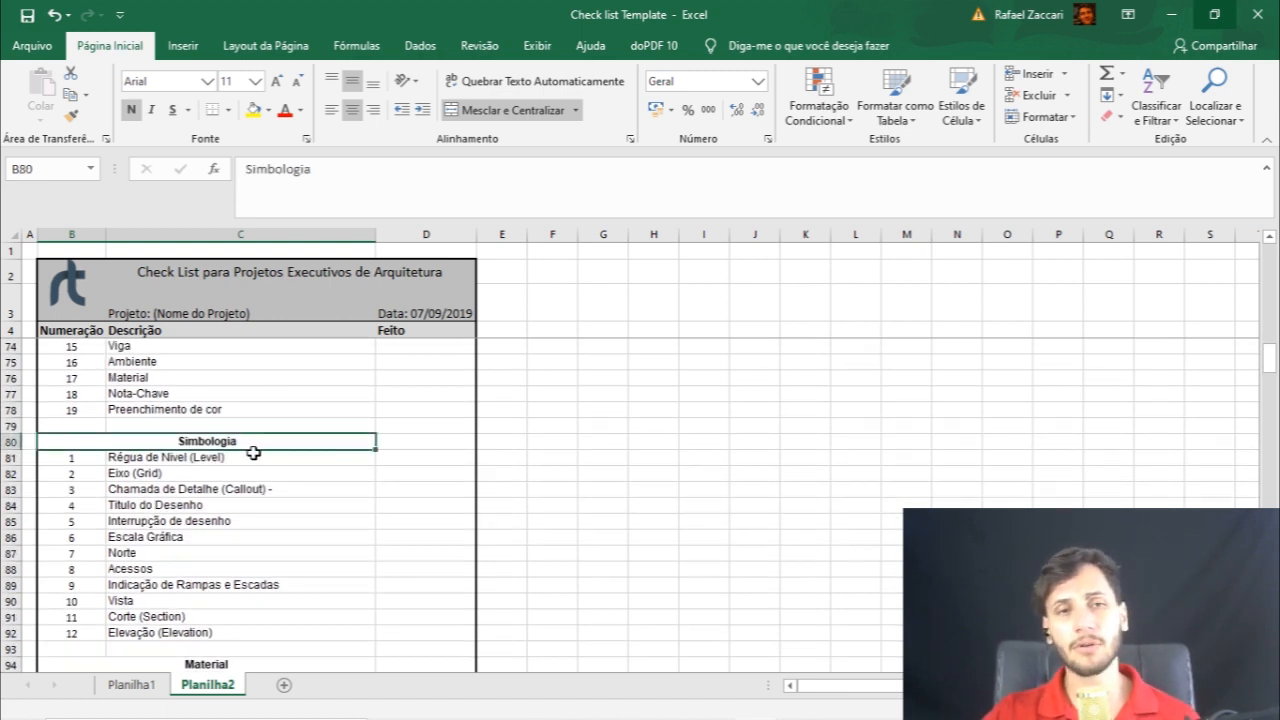
scroll(250, 468, up, 5)
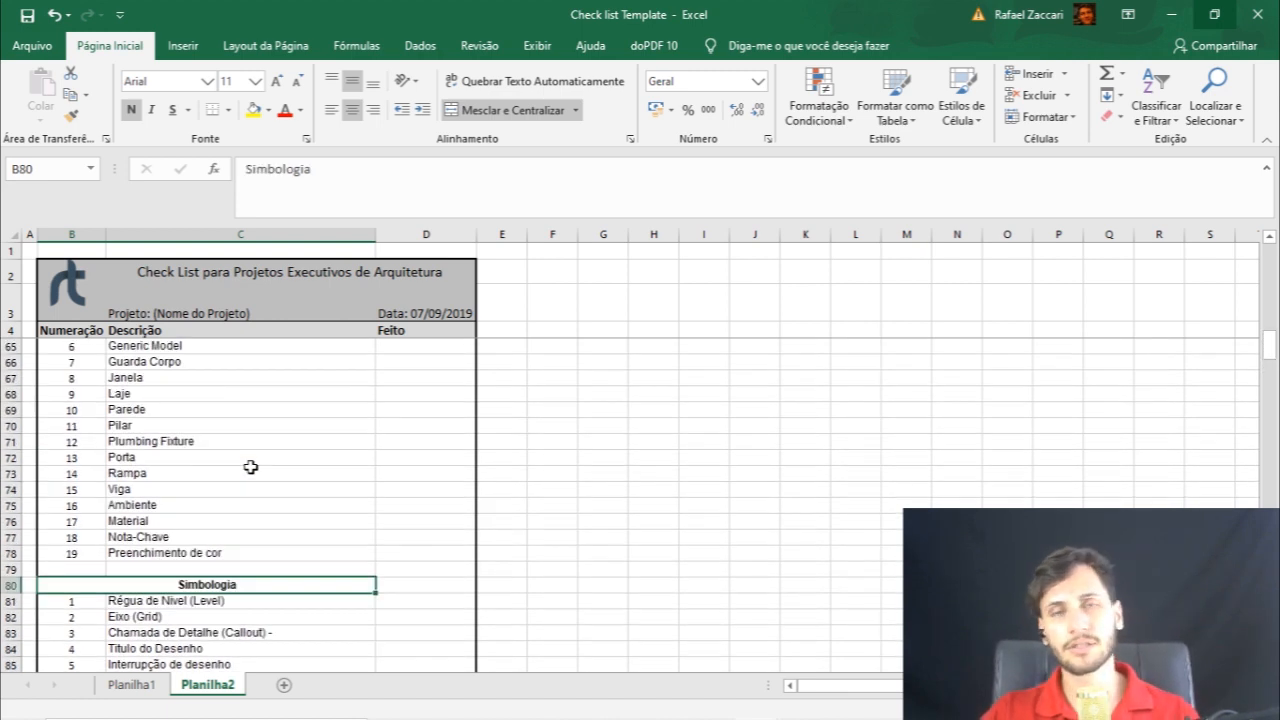
scroll(243, 470, up, 5)
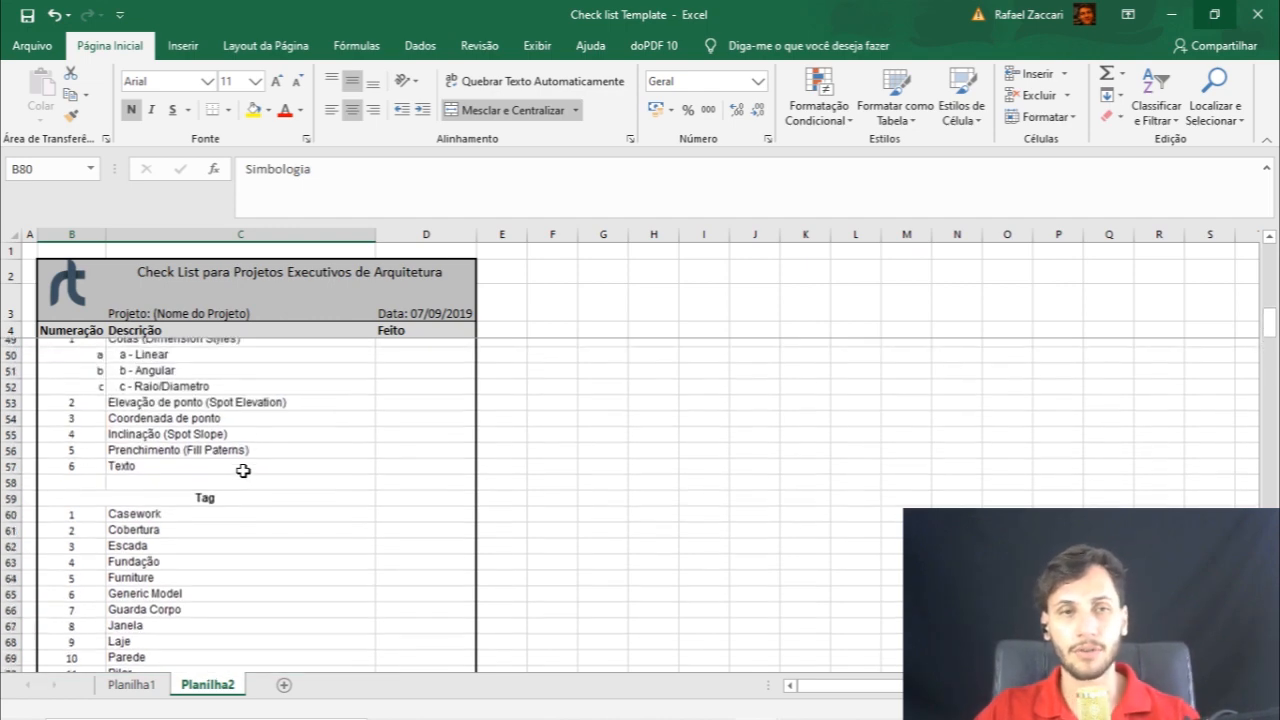
scroll(243, 470, down, 7)
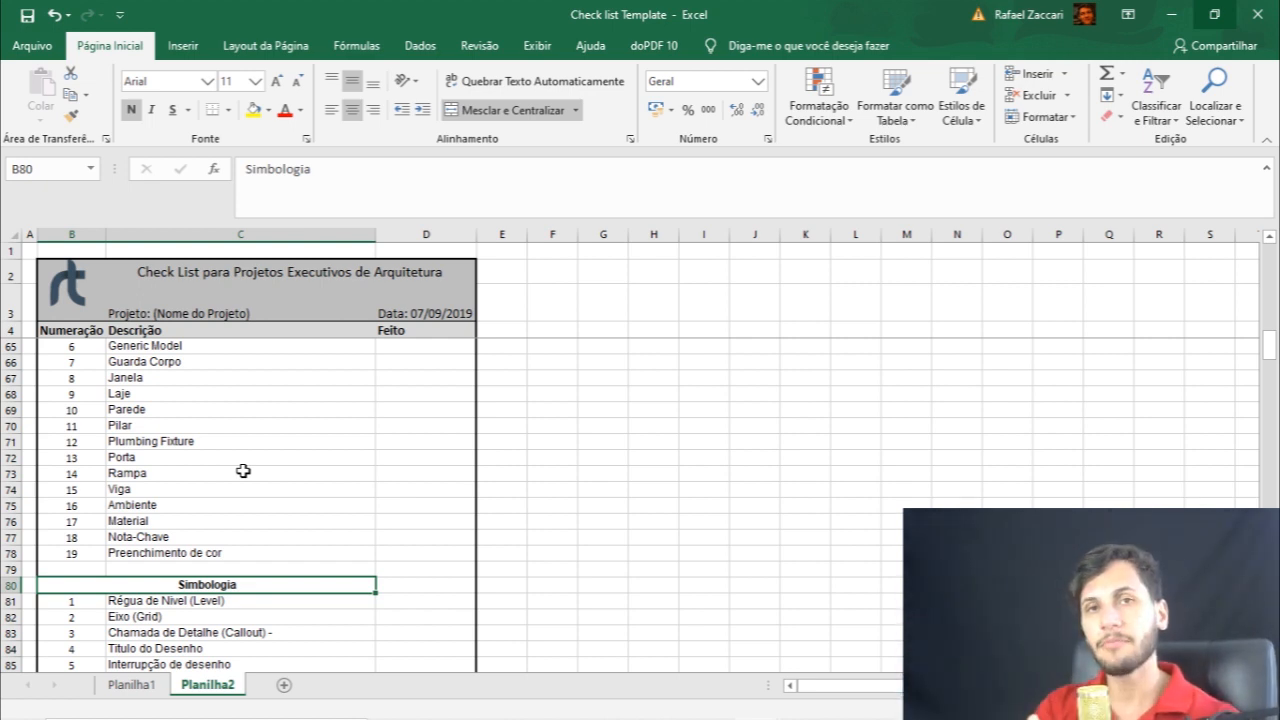
Review the Simbologia section of the checklist, from Régua de Nivel (Level) through Elevação (Elevation)
scroll(243, 471, down, 3)
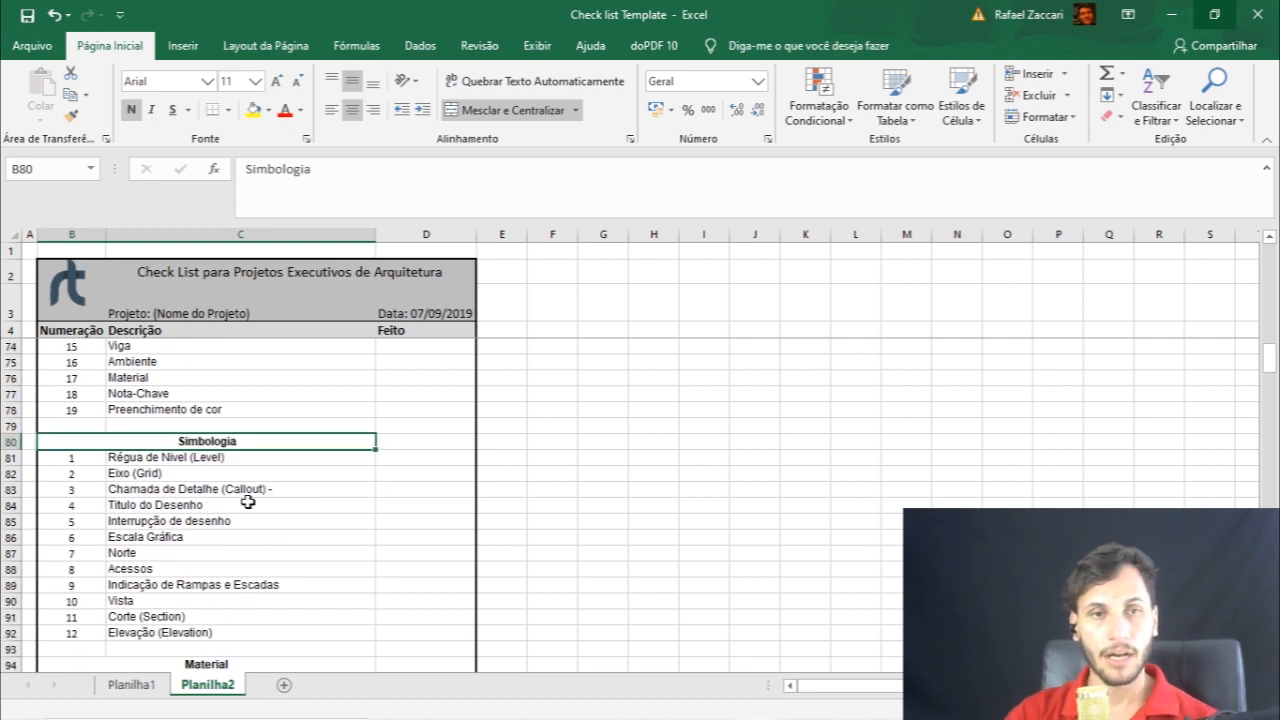
scroll(245, 488, down, 1)
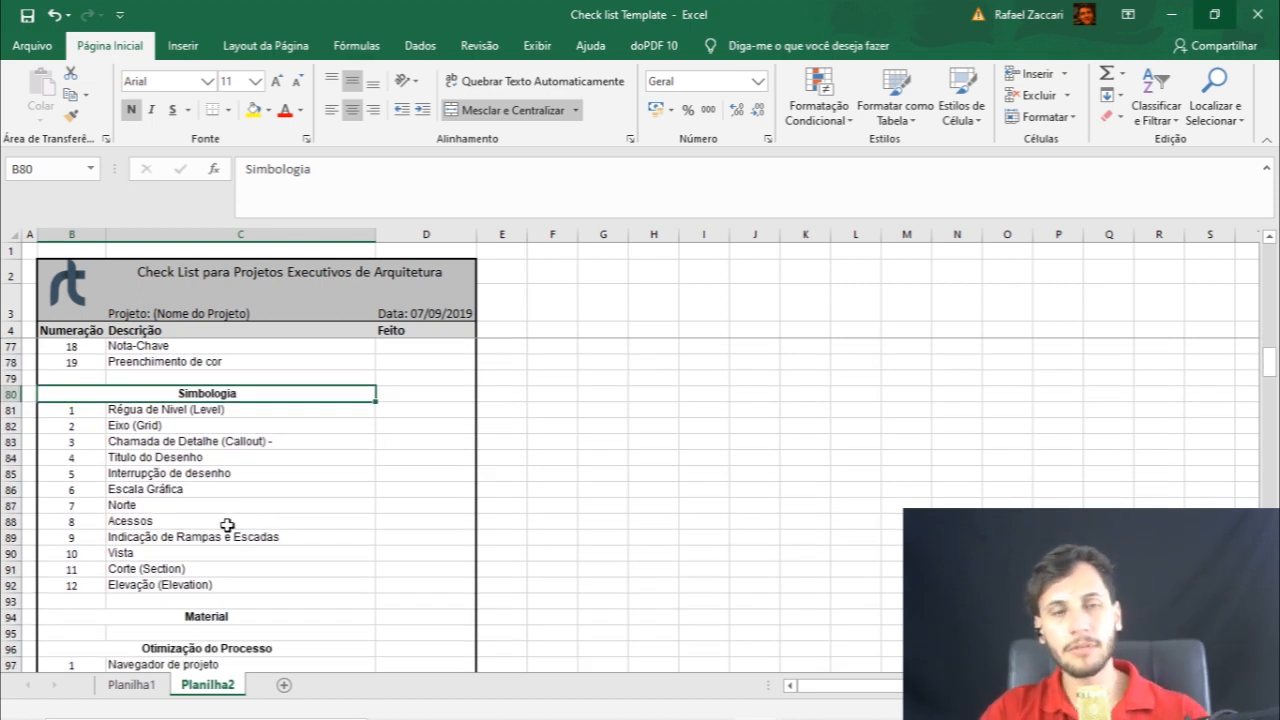
click(195, 568)
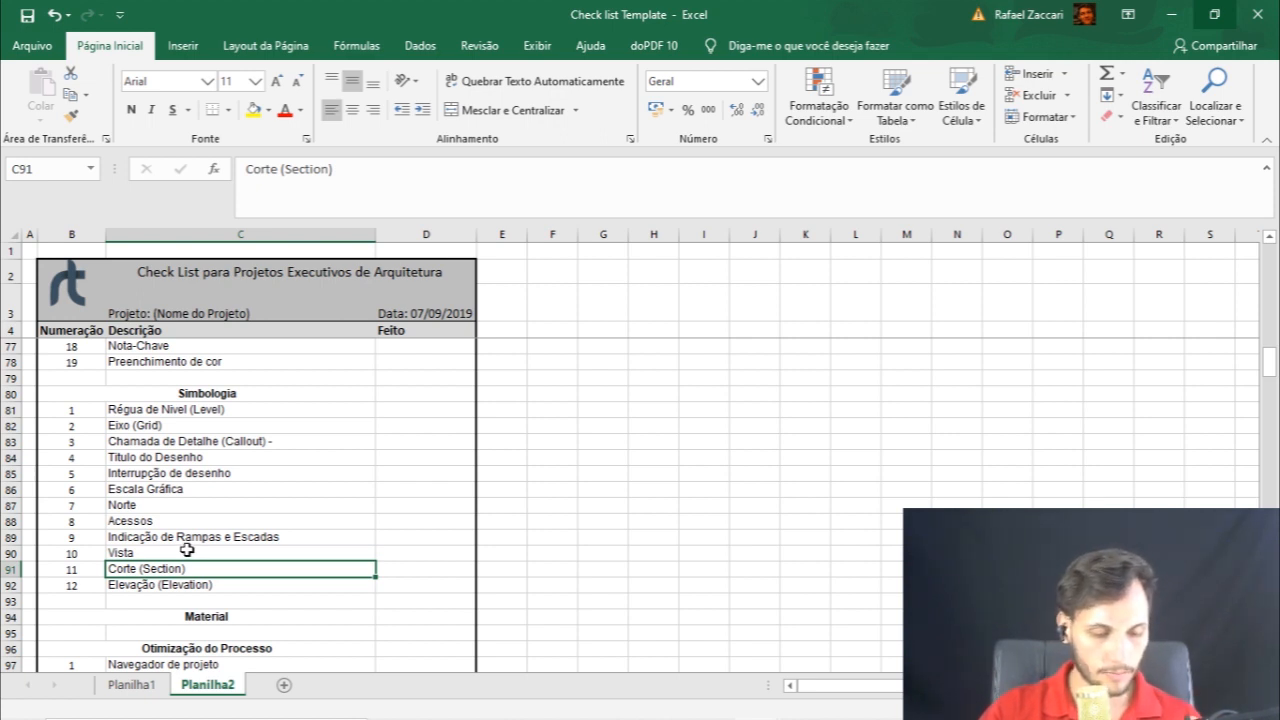
click(234, 414)
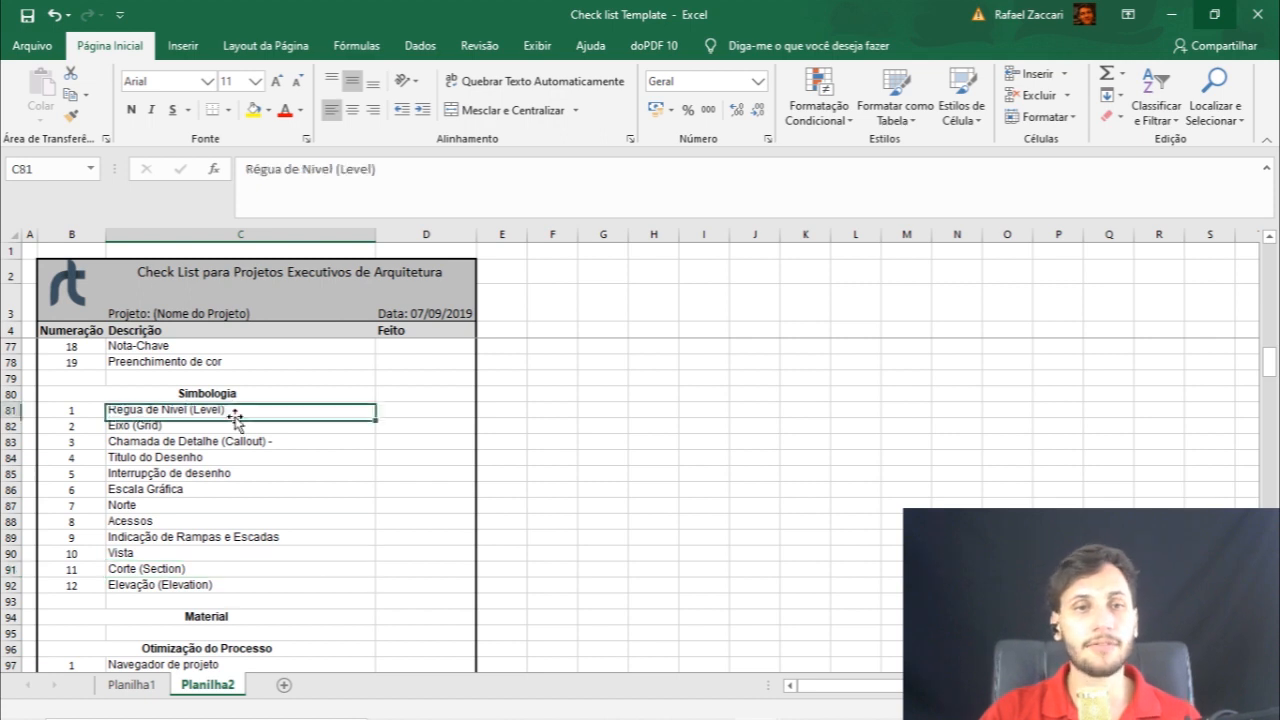
click(230, 478)
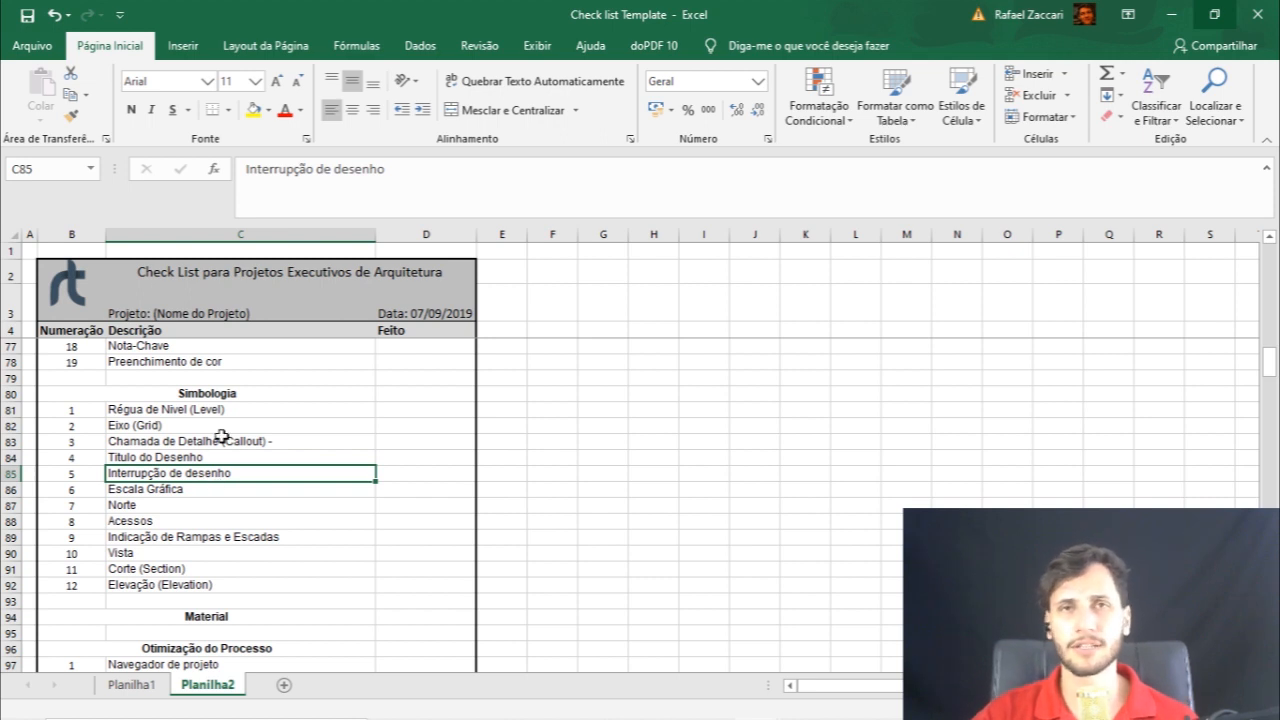
Insert a row below Elevação (Elevation) in the Simbologia section and number it 13, leaving its description blank
click(20, 596)
right_click(20, 597)
click(40, 448)
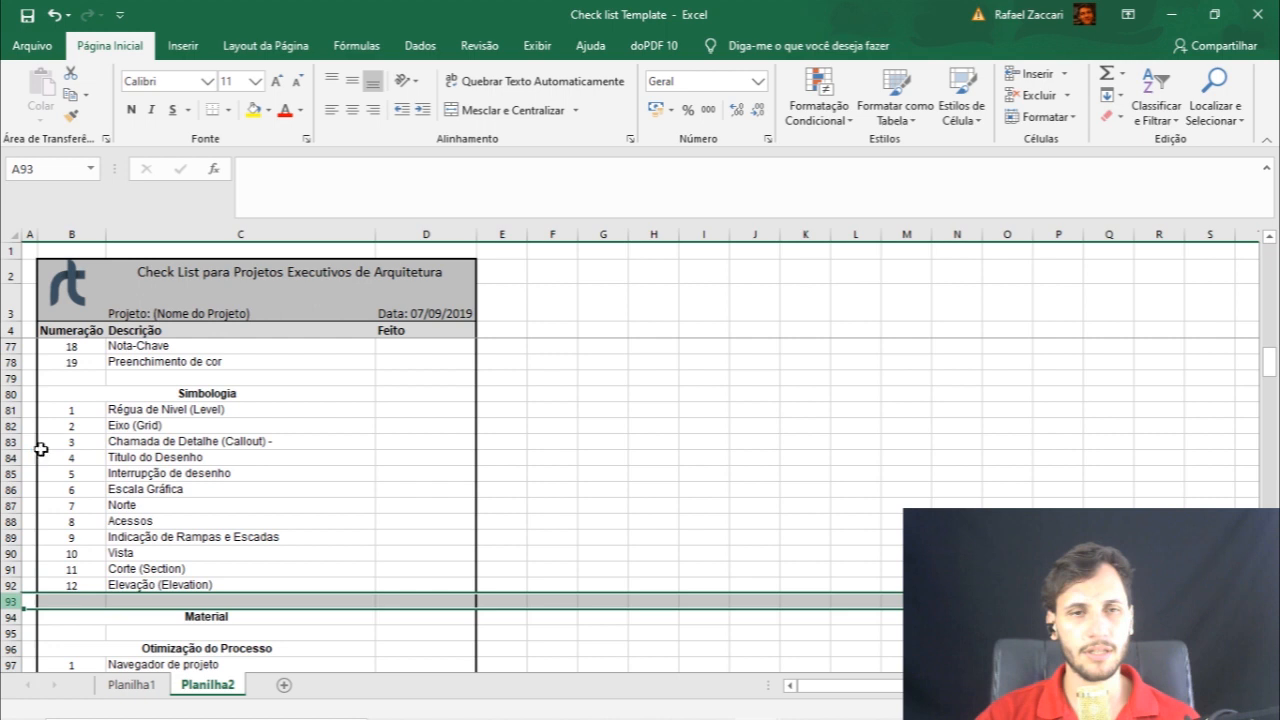
click(92, 598)
text(13)
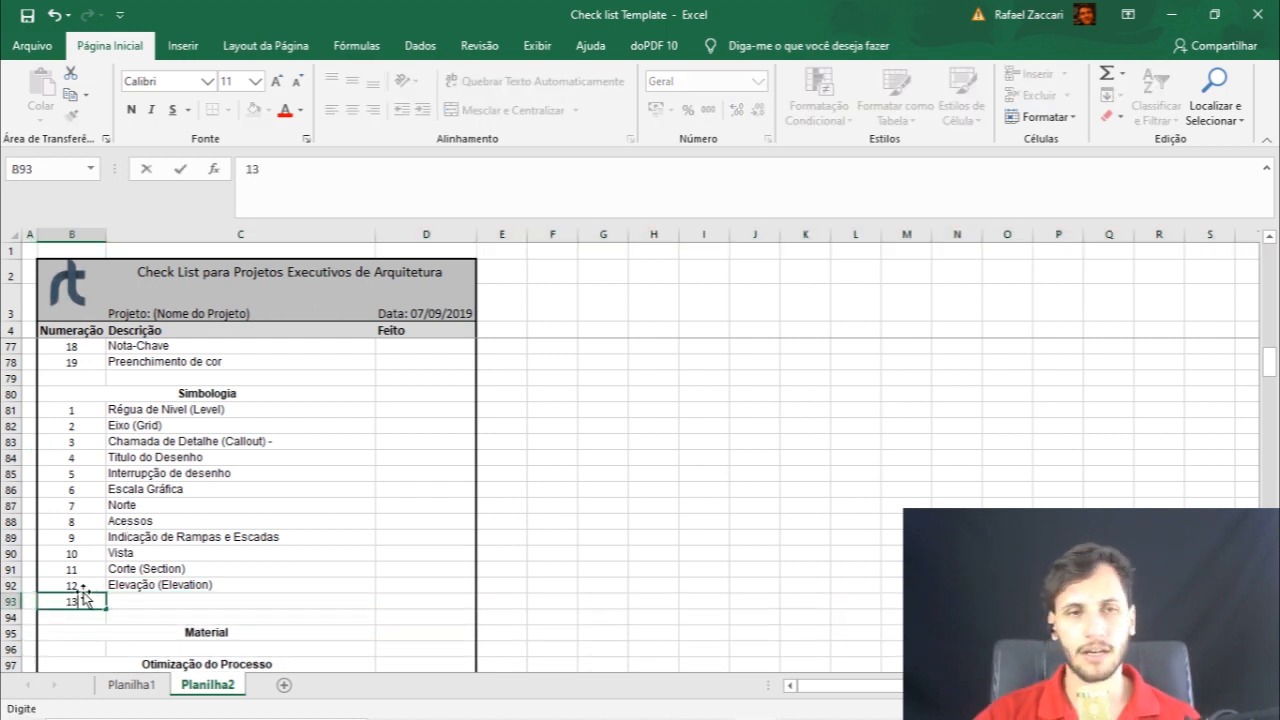
click(128, 602)
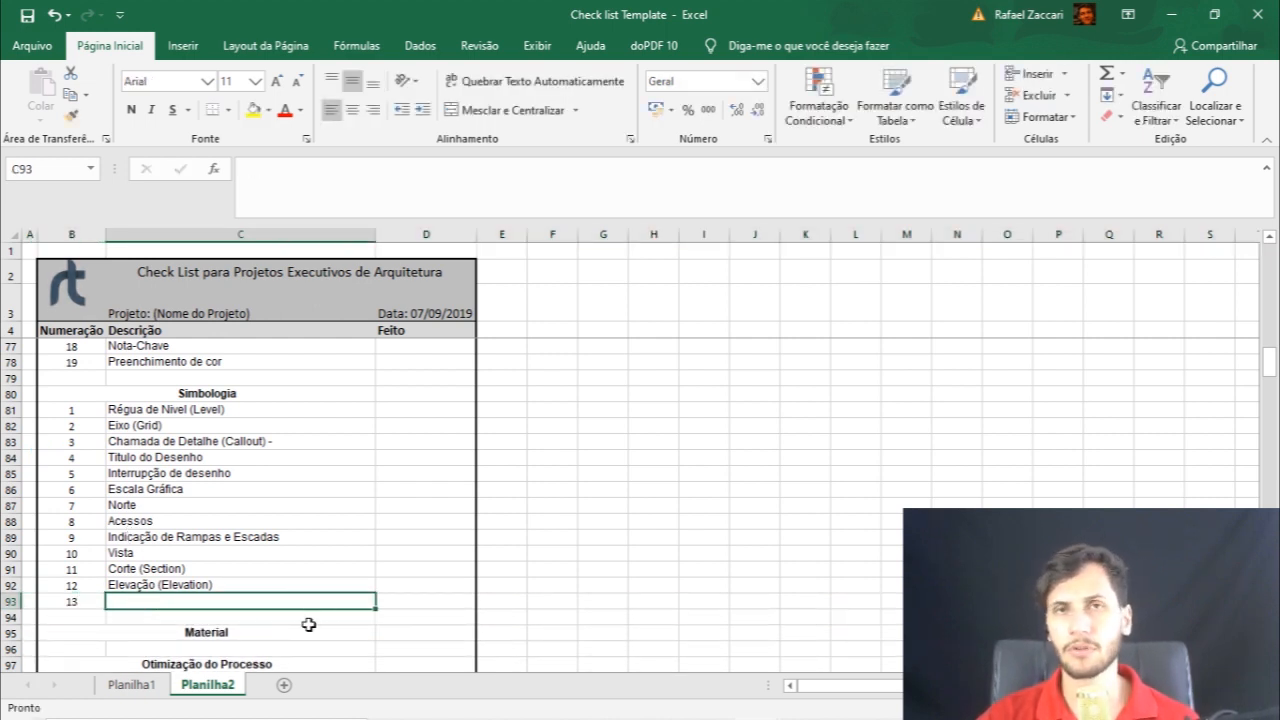
Review the Material section of the checklist, including the empty row beneath its heading
scroll(309, 572, down, 2)
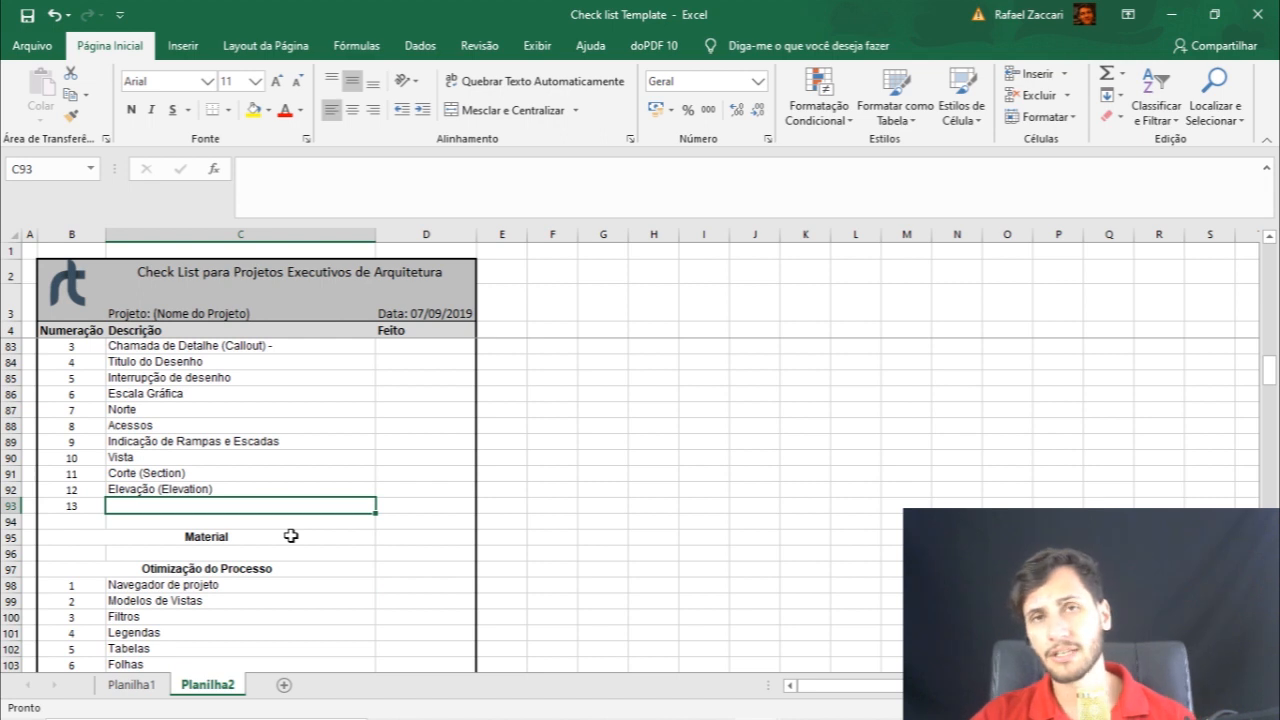
scroll(297, 469, down, 1)
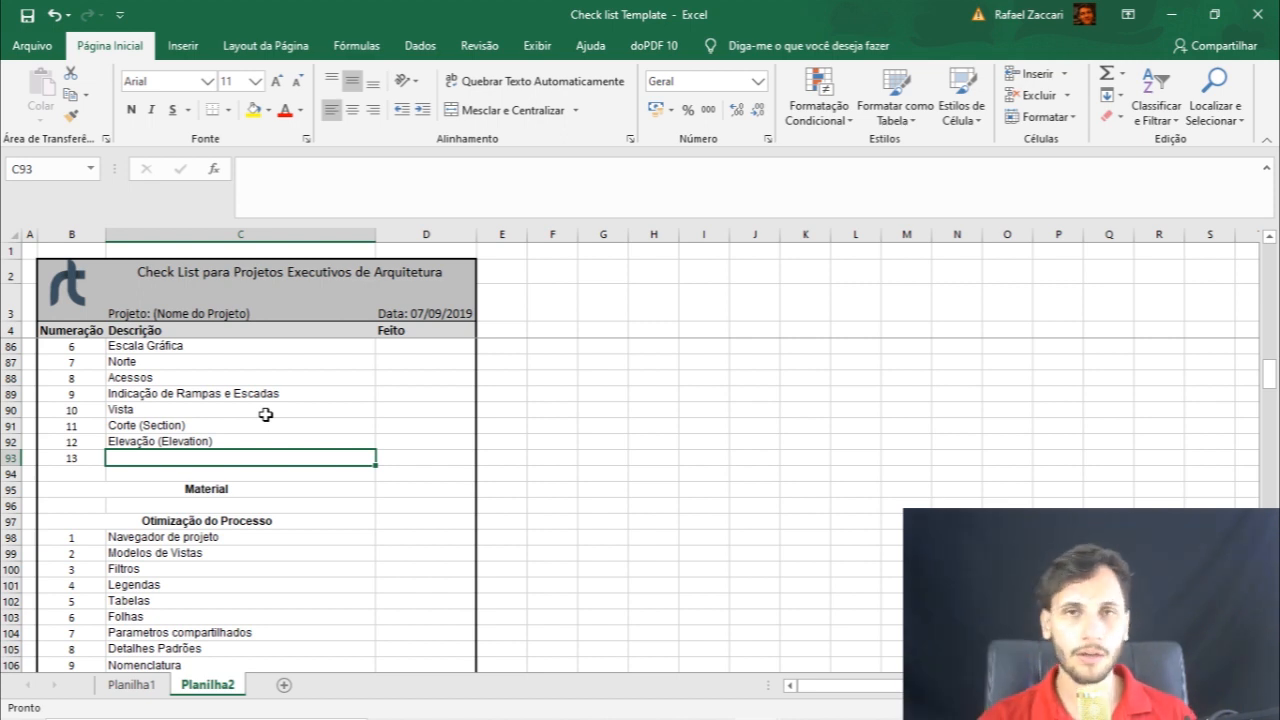
scroll(266, 414, down, 3)
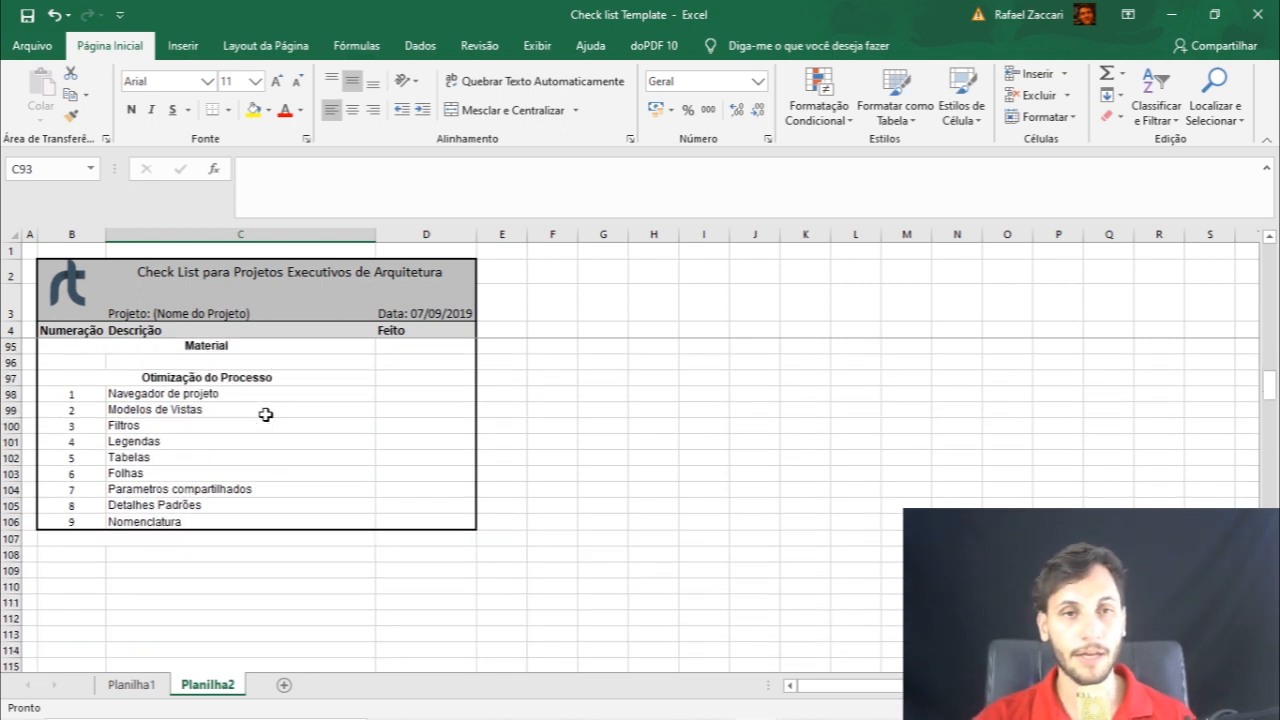
scroll(263, 395, up, 2)
click(253, 456)
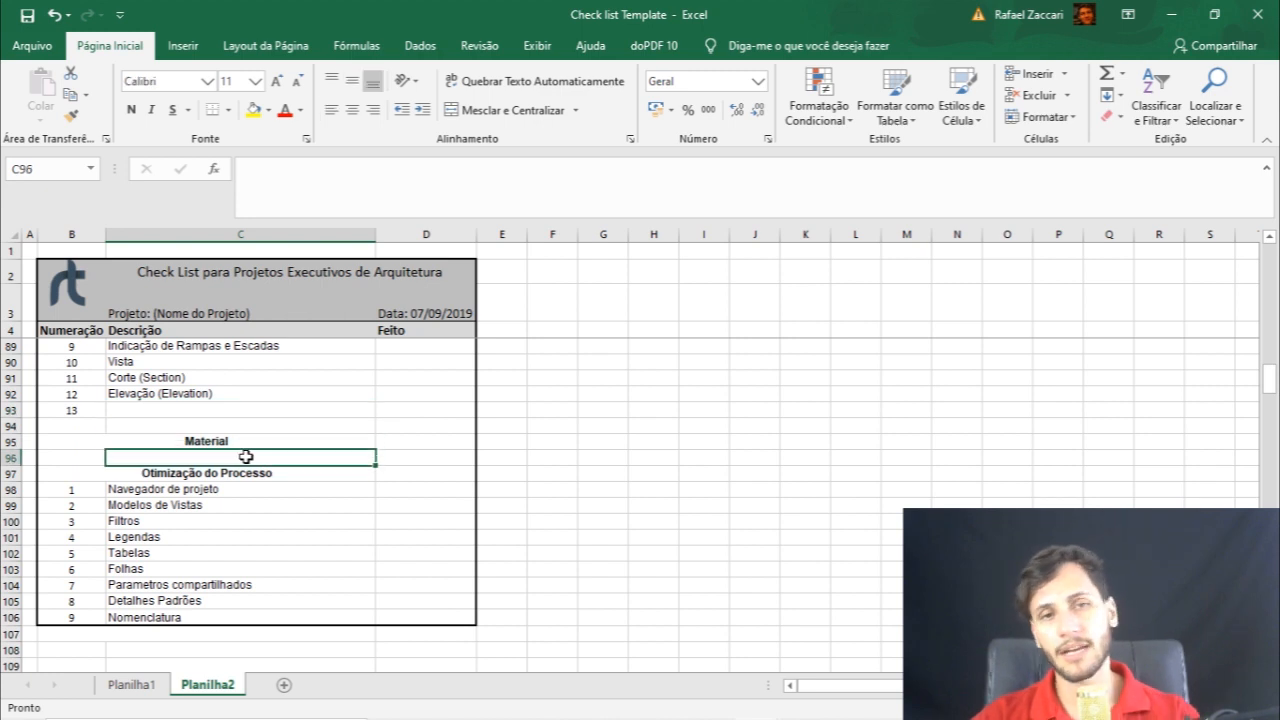
drag(95, 457, 123, 458)
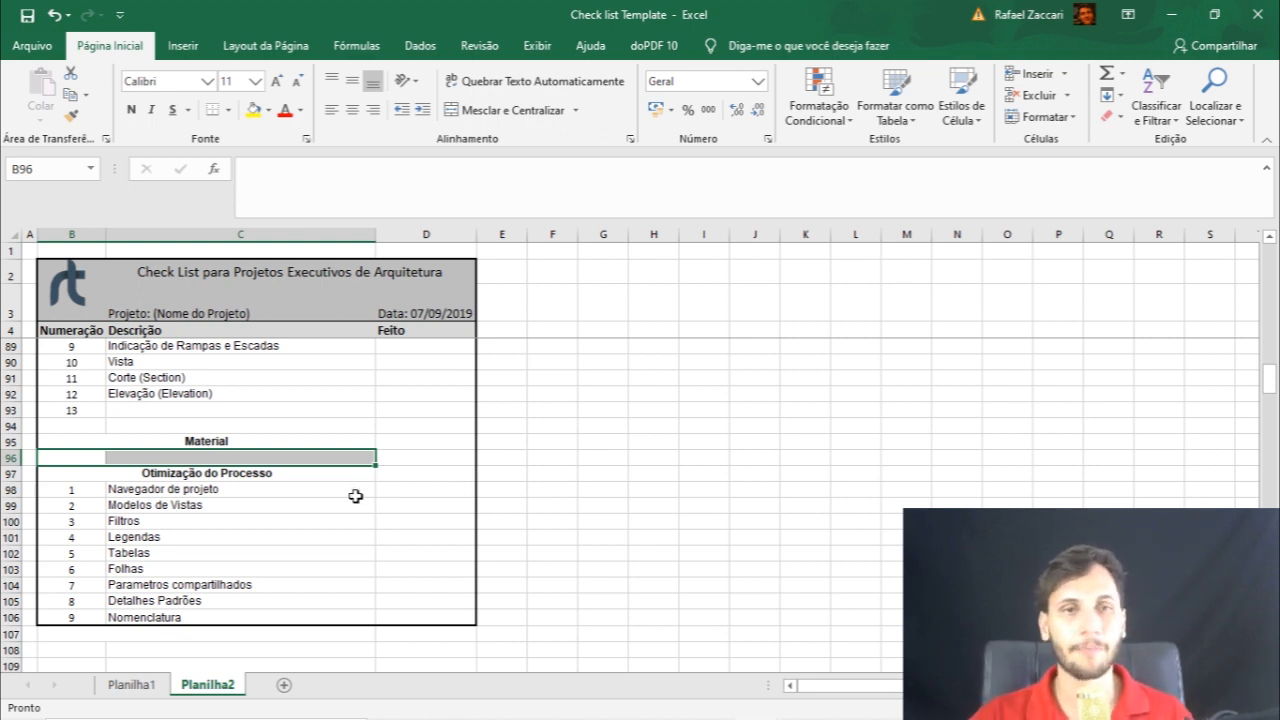
Review the Otimização do Processo section of the checklist, from Navegador de projeto through Nomenclatura
click(280, 487)
click(267, 475)
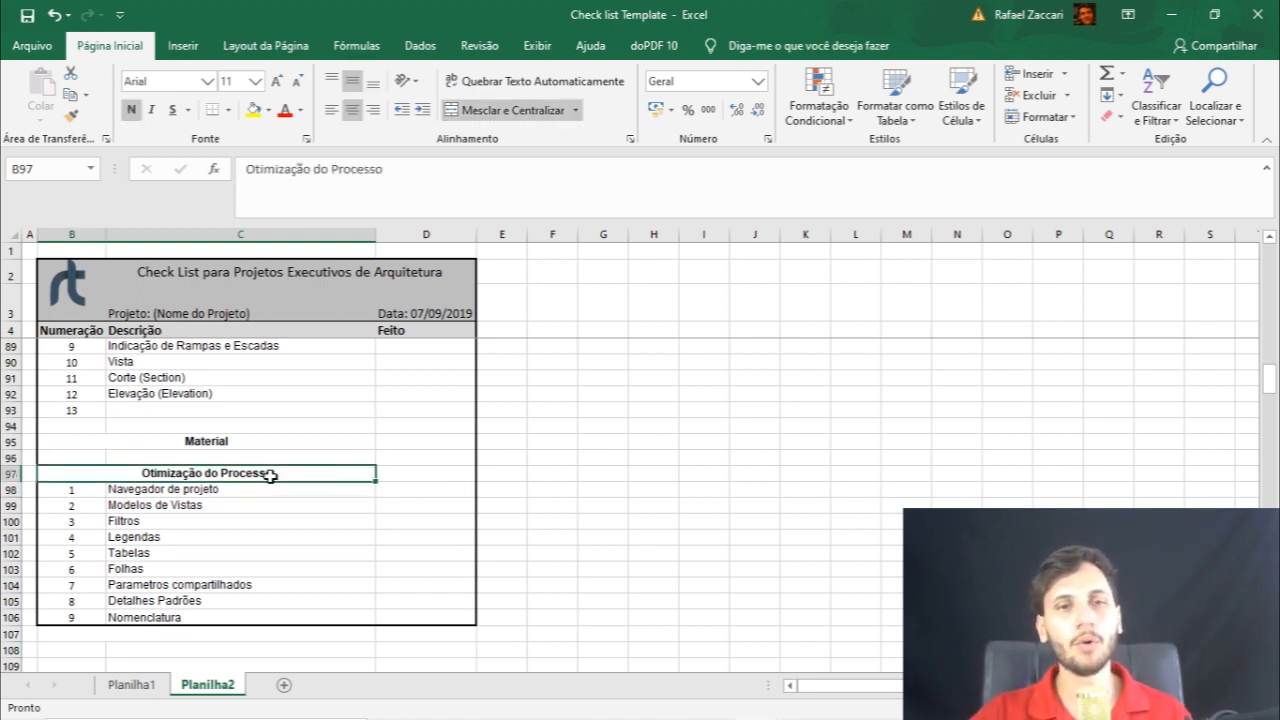
drag(274, 489, 227, 611)
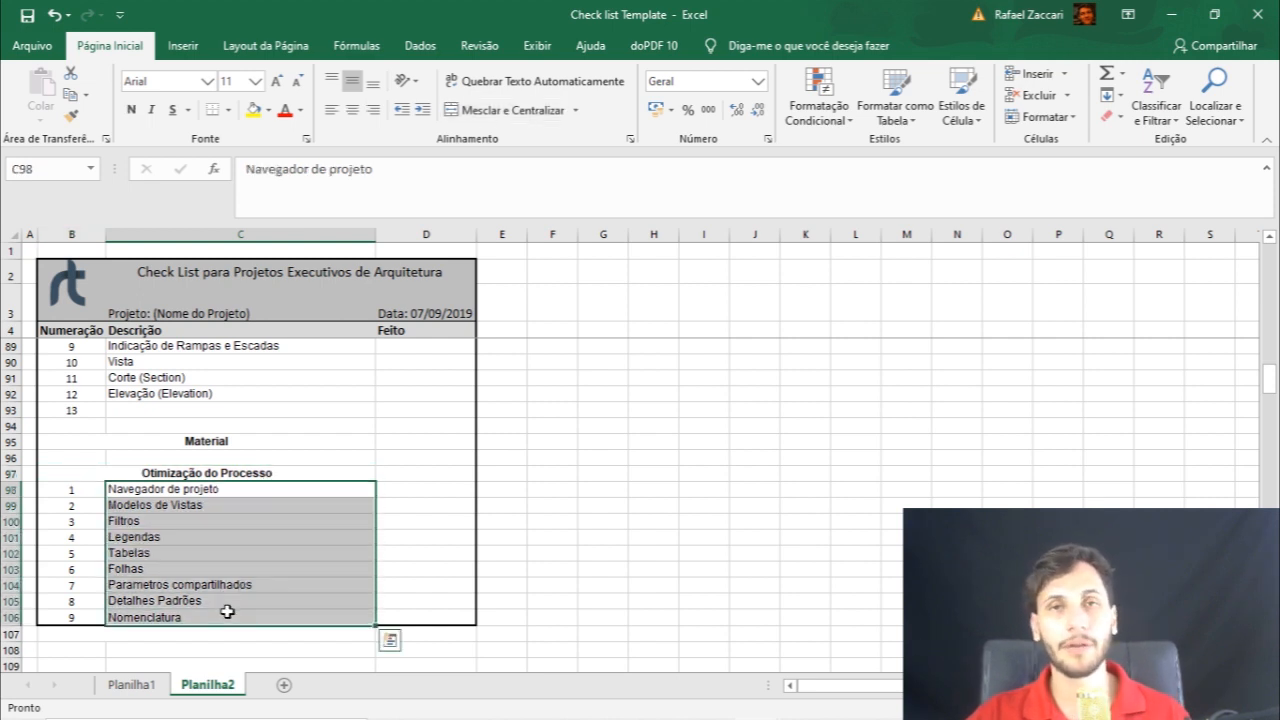
click(190, 553)
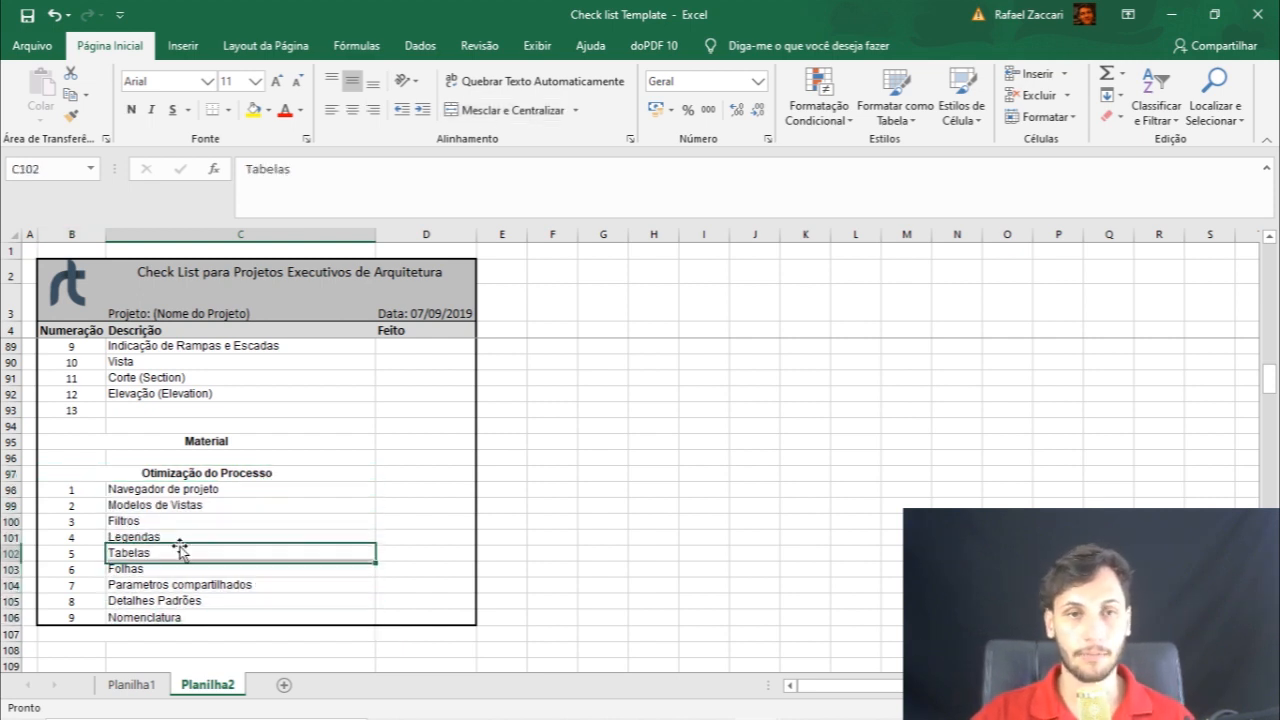
click(217, 489)
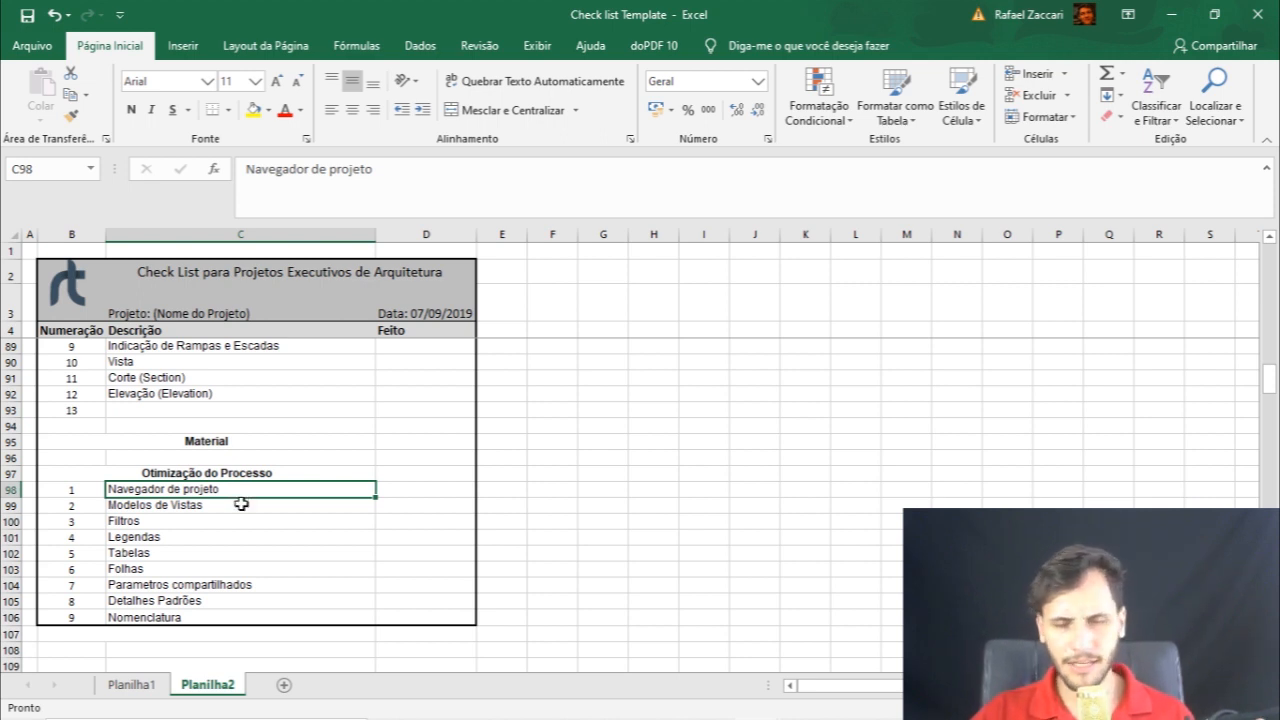
click(241, 504)
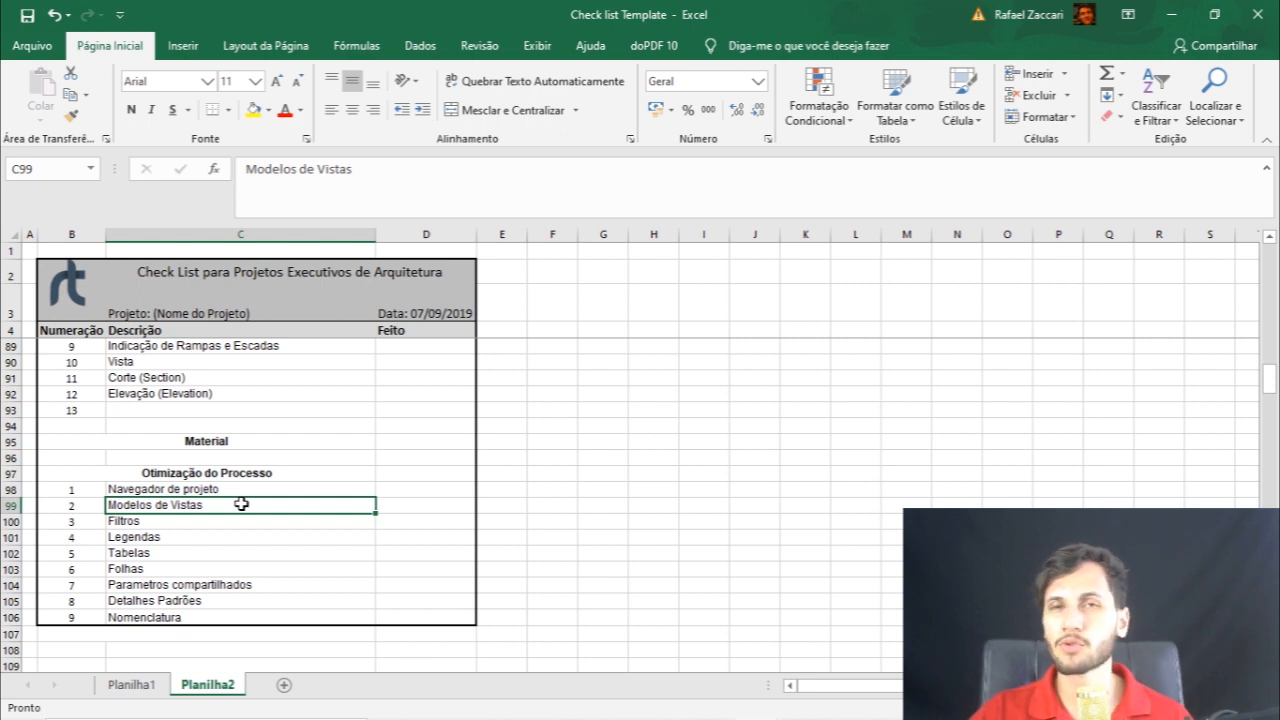
click(211, 552)
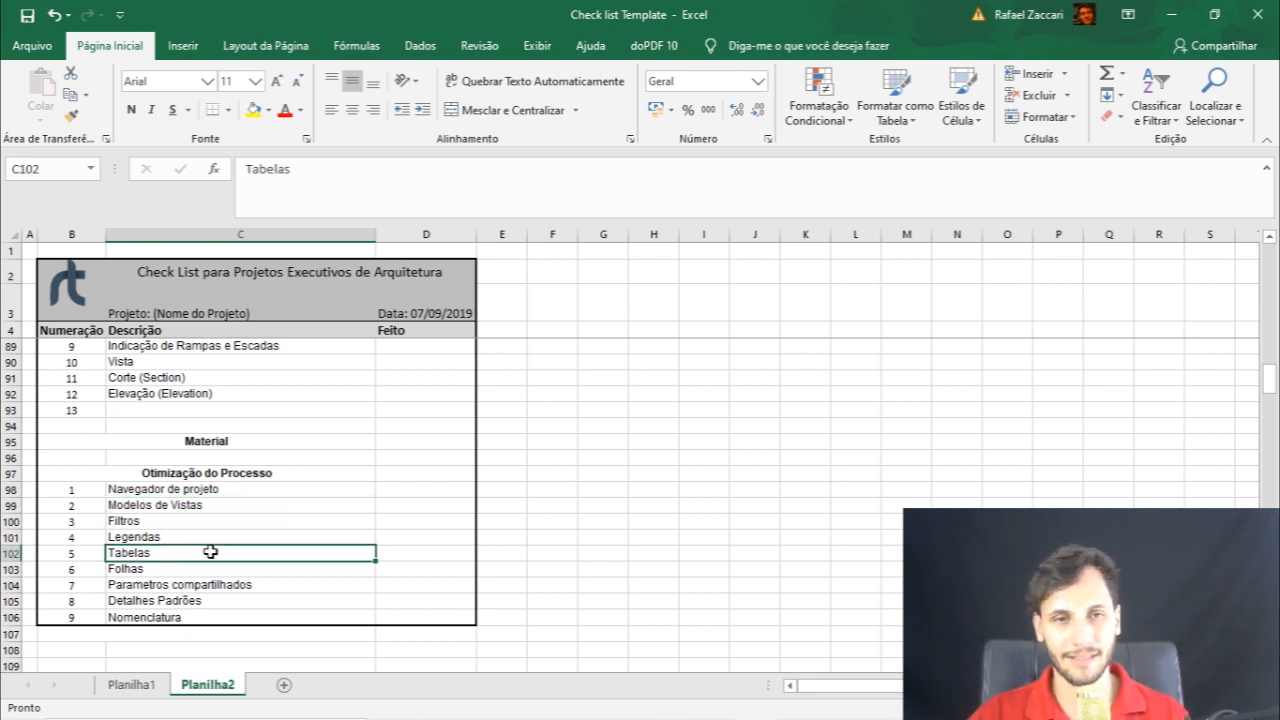
click(192, 629)
click(188, 618)
click(193, 604)
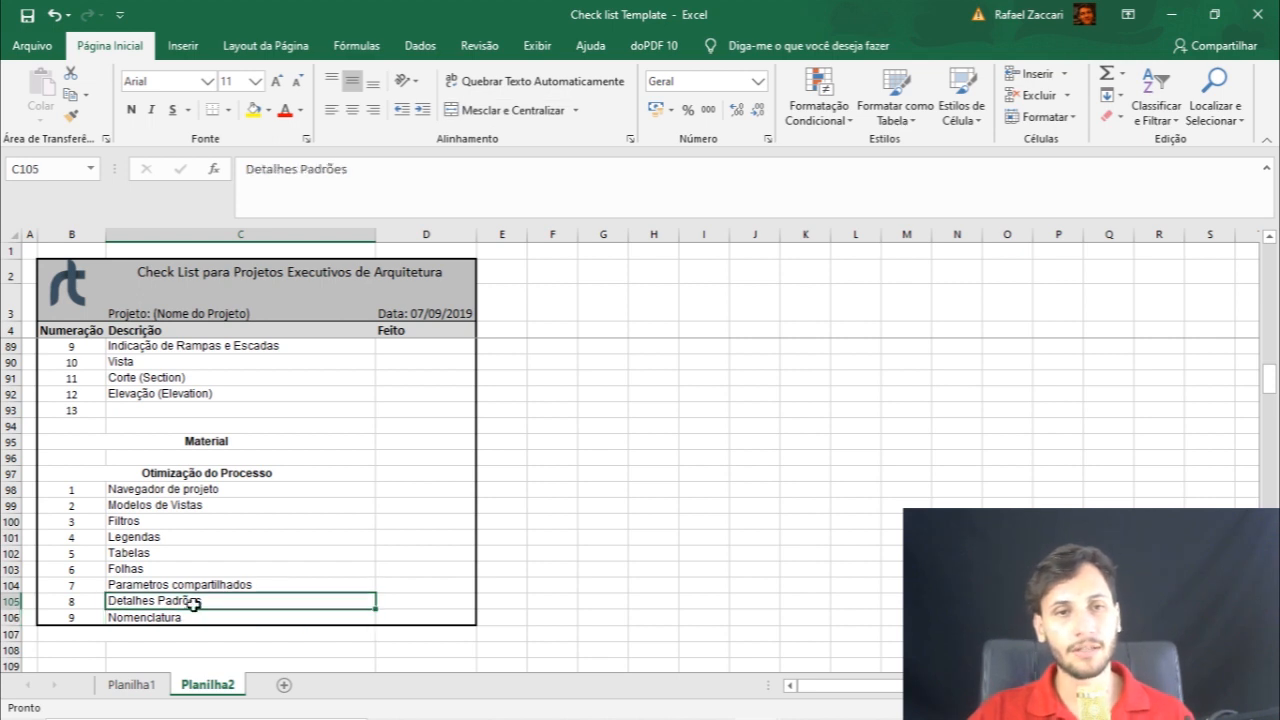
click(206, 541)
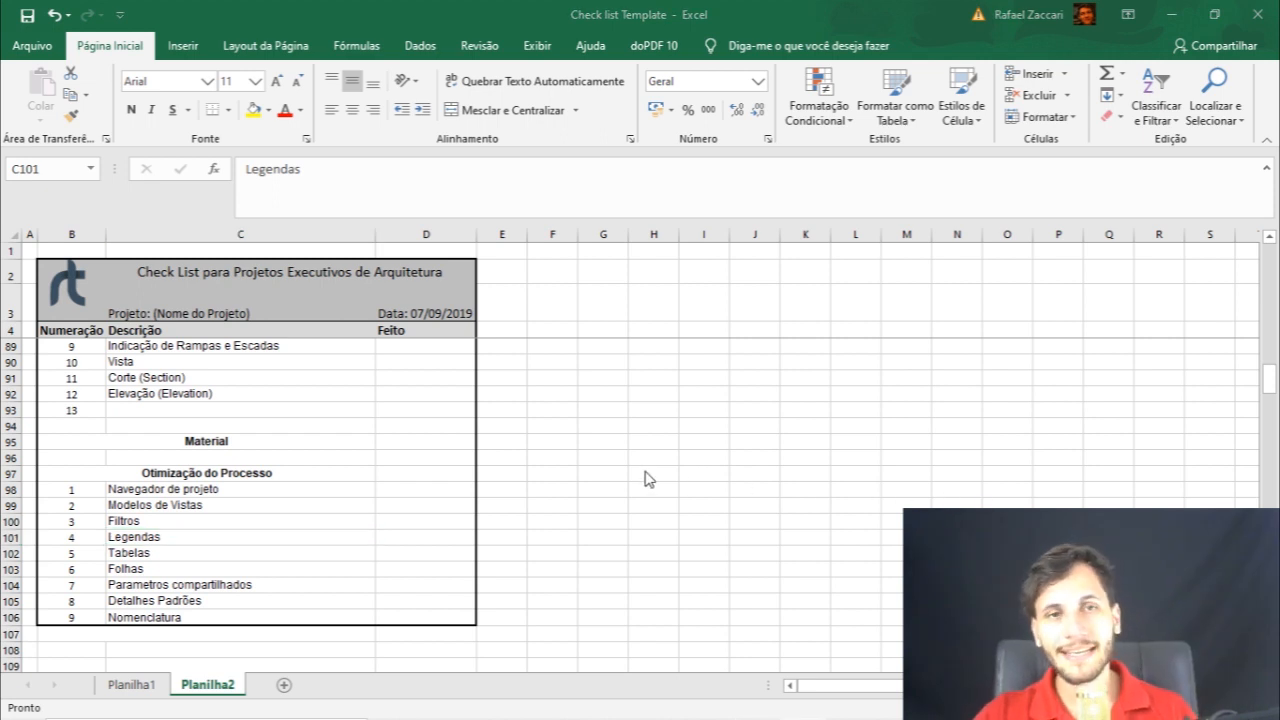
click(368, 426)
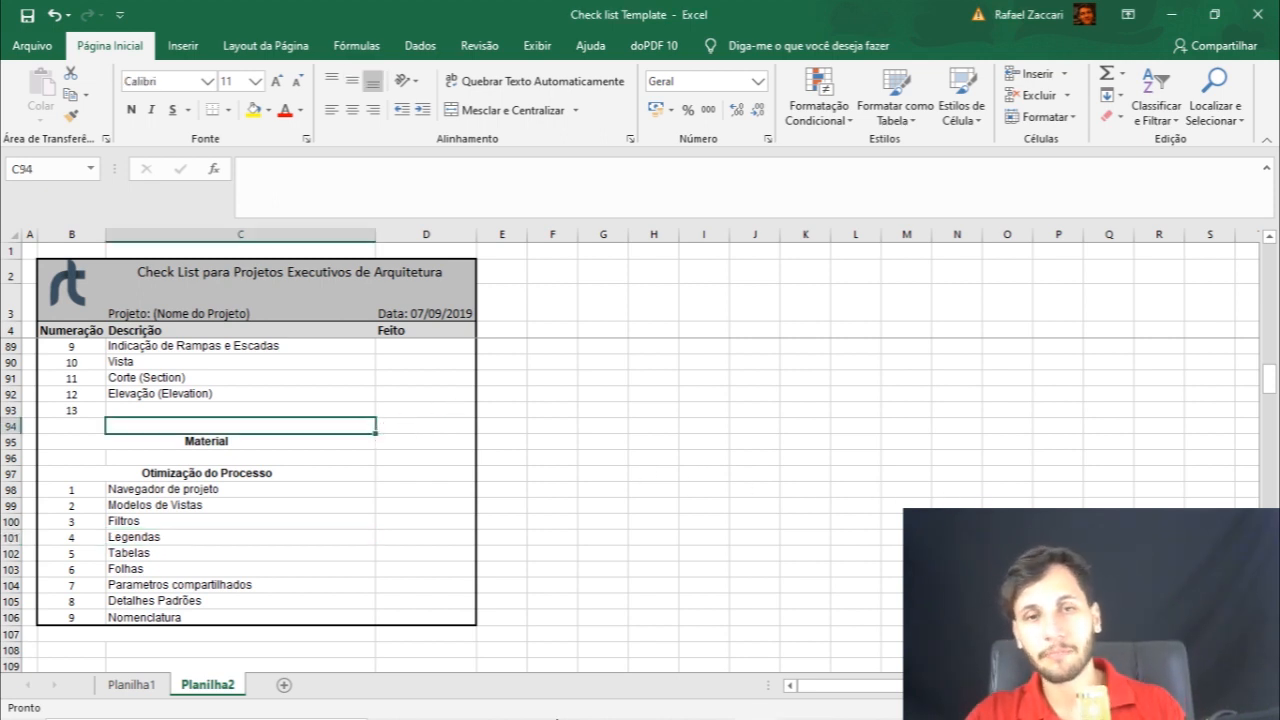
Switch to the Check List Projeto workbook and show its Principal sheet
mouse_move(716, 712)
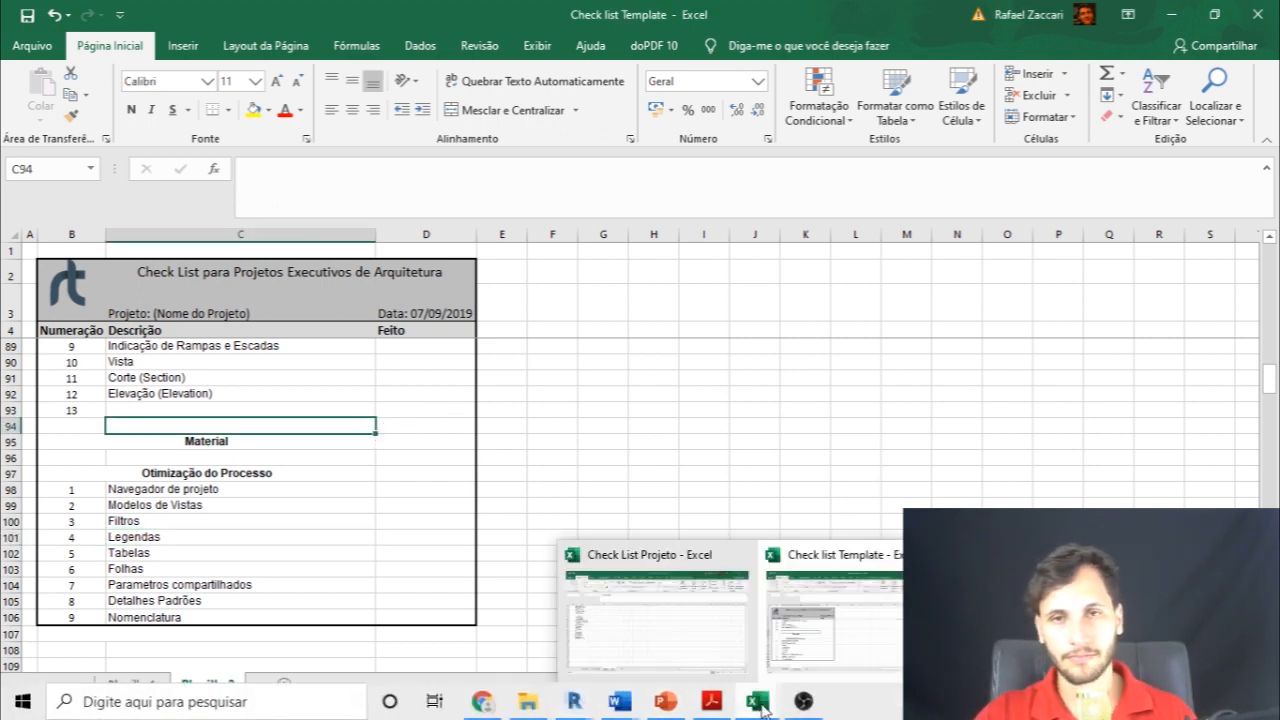
click(724, 651)
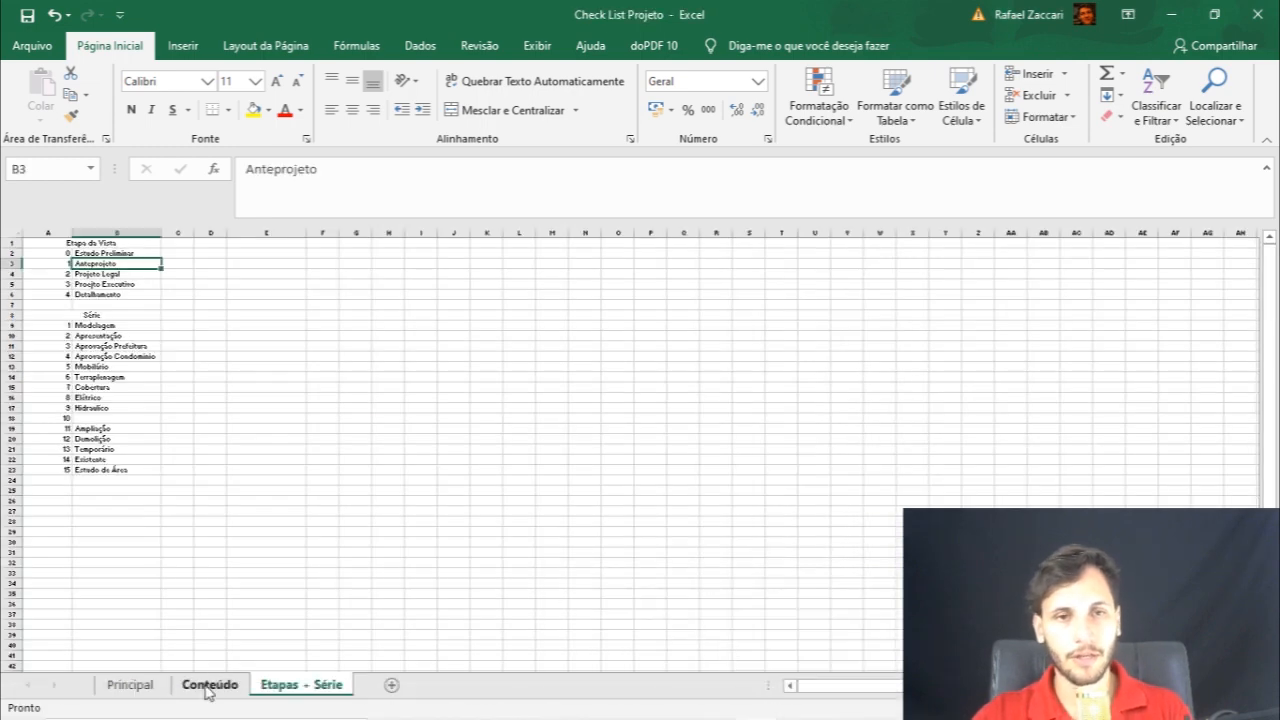
click(116, 685)
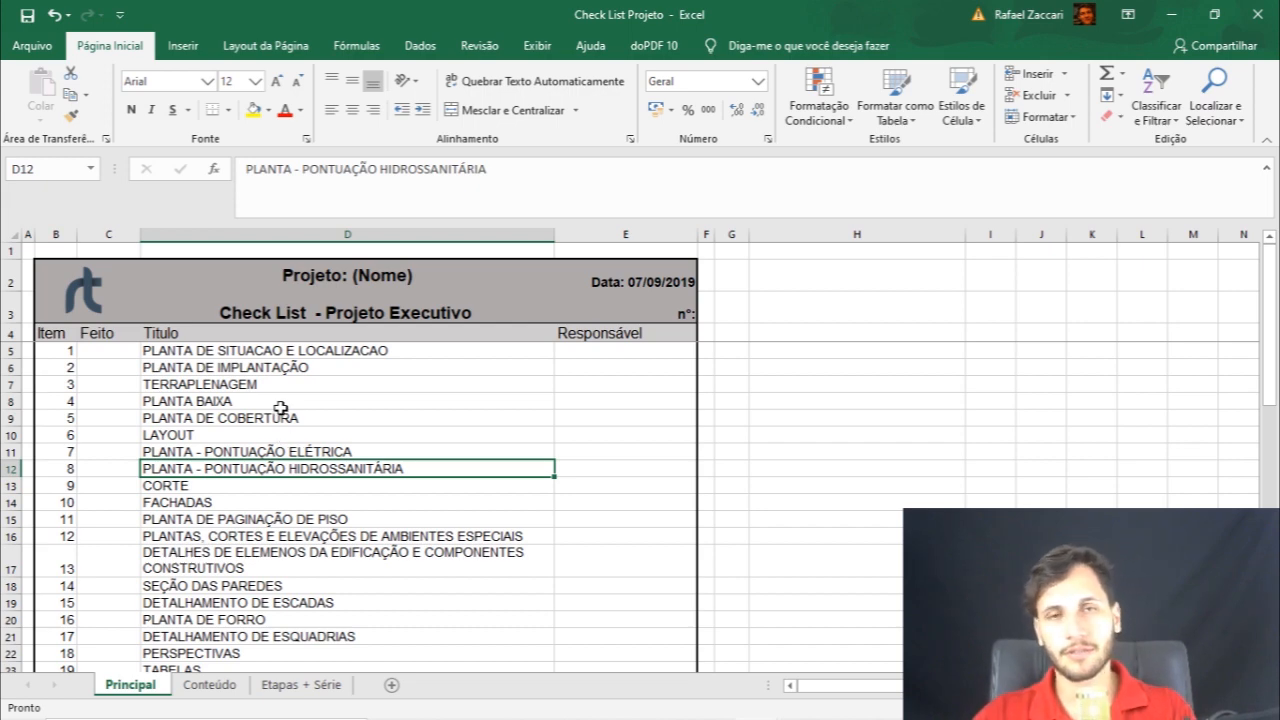
Review the first titles of the Projeto Executivo checklist: Planta de Situacao e Localizacao, Planta de Implantação and Terraplenagem
click(185, 351)
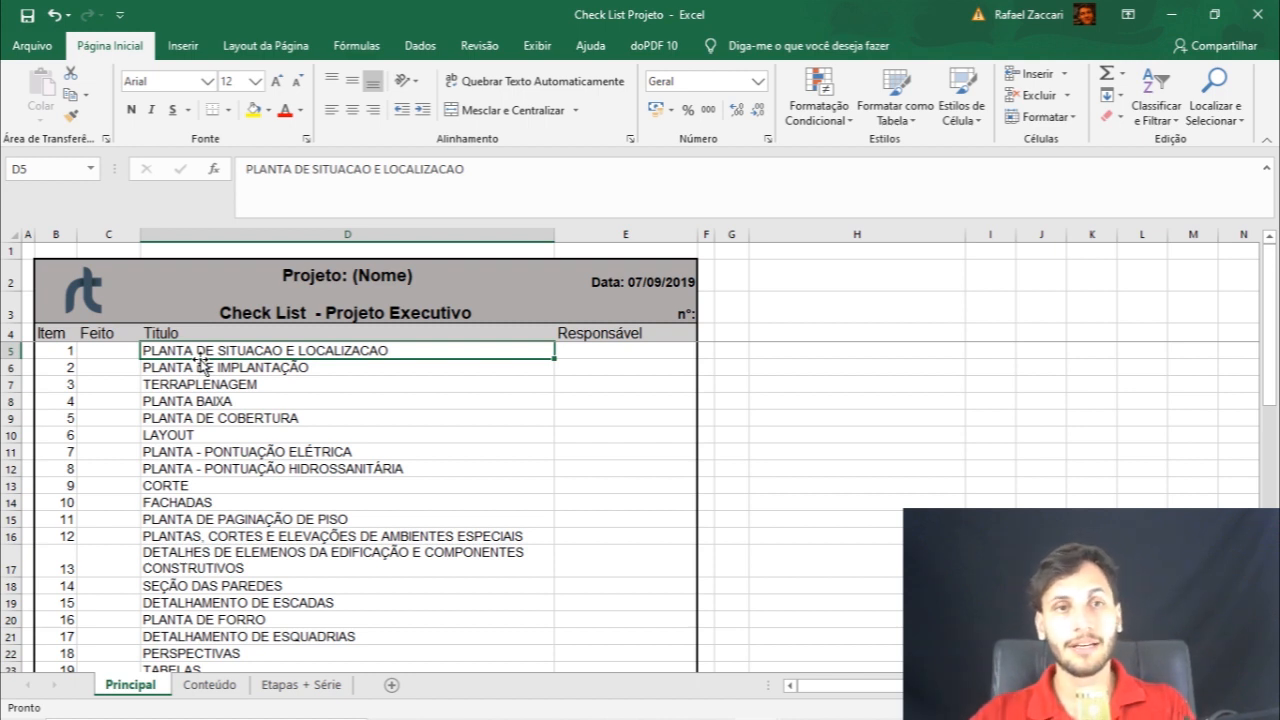
click(236, 368)
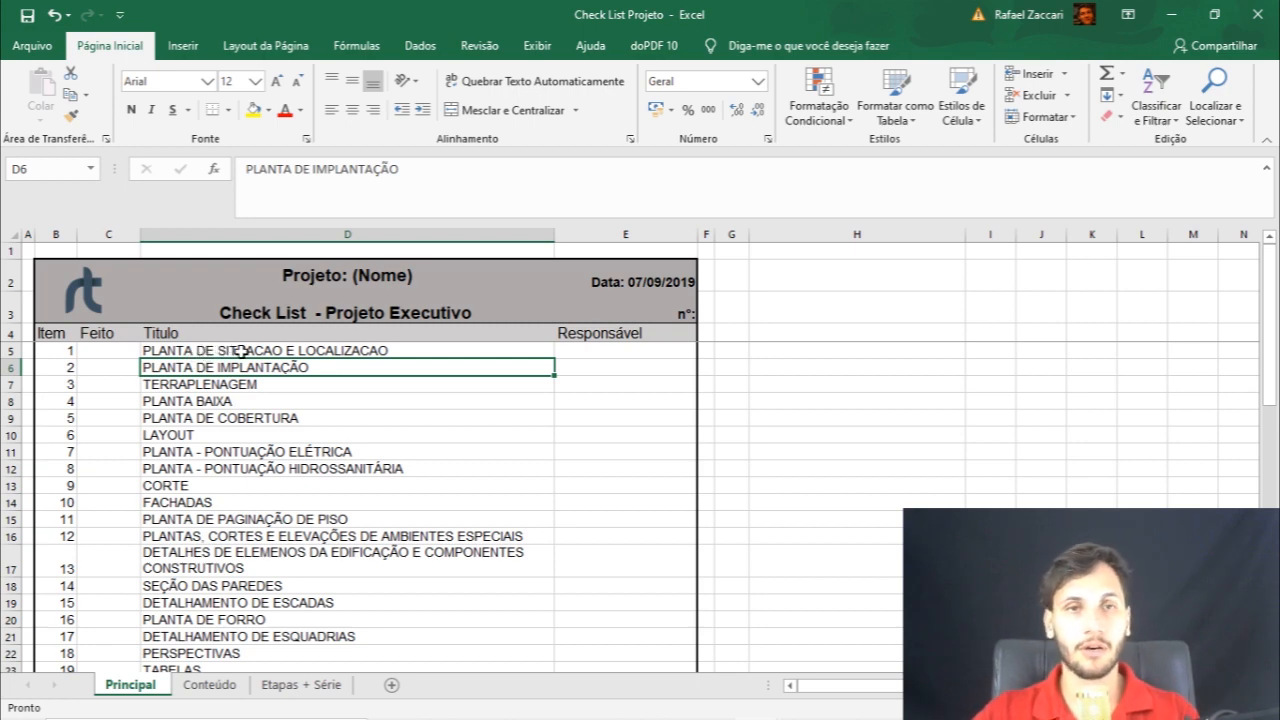
click(238, 350)
click(246, 370)
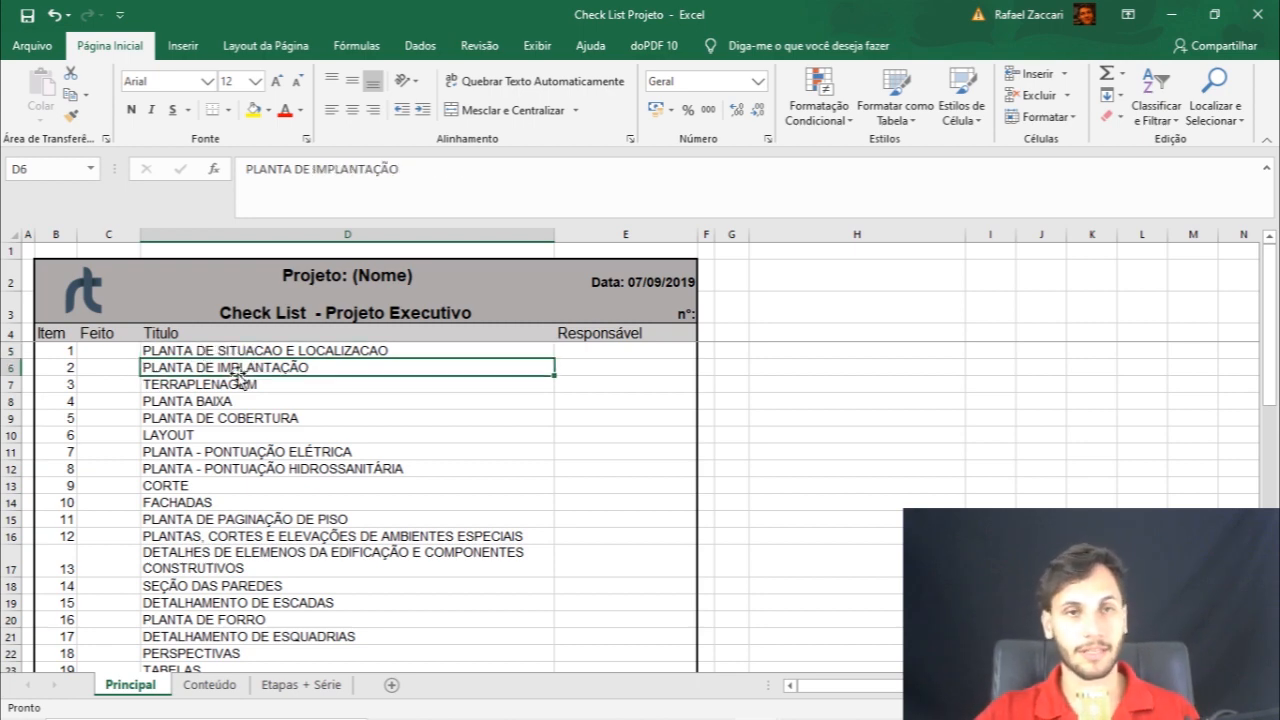
click(240, 387)
Review the remaining titles of the Projeto Executivo checklist, from Planta Baixa through Tabelas, and look back over Terraplenagem and Planta de Cobertura
drag(238, 401, 200, 503)
scroll(238, 439, down, 1)
scroll(240, 438, down, 2)
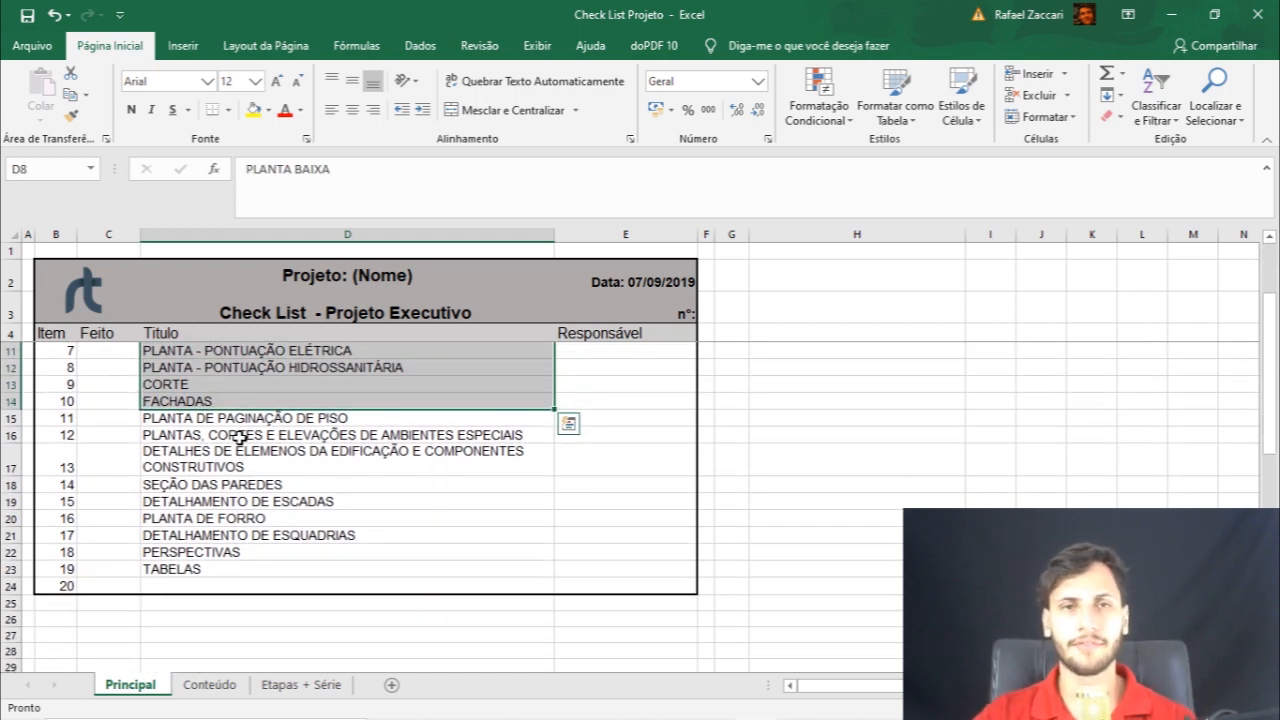
scroll(240, 437, up, 1)
scroll(240, 437, up, 1)
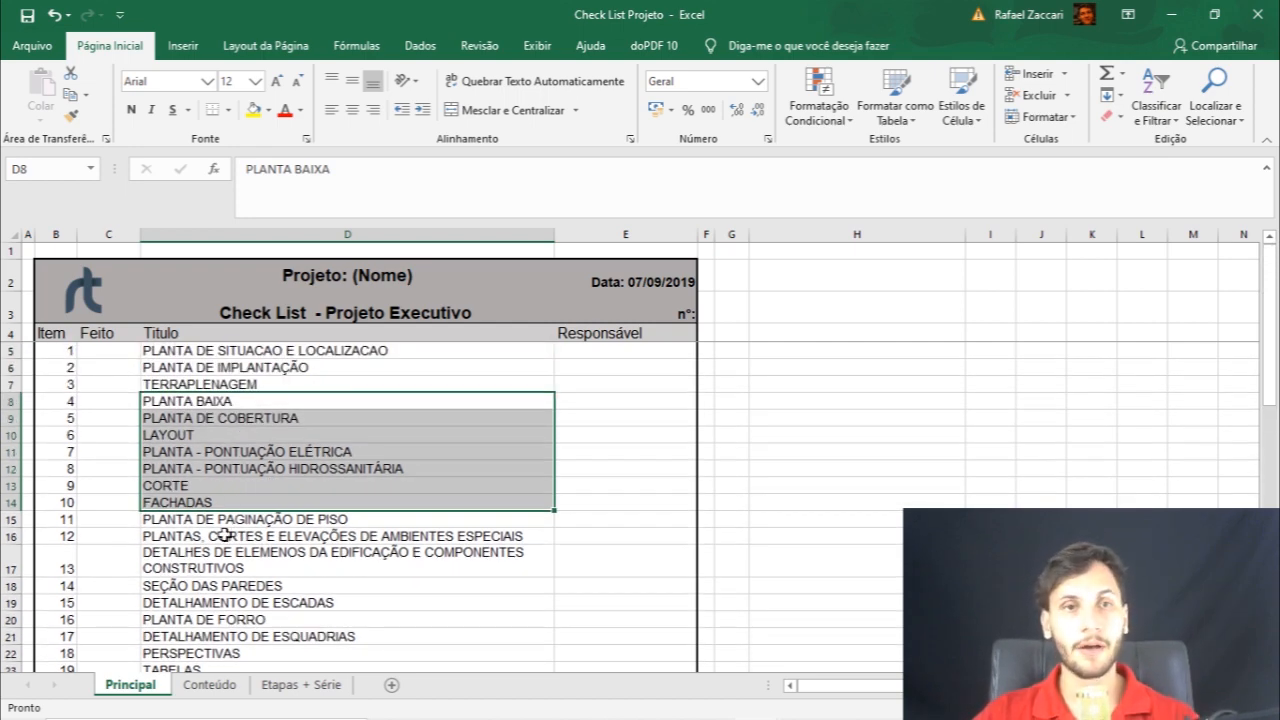
click(241, 384)
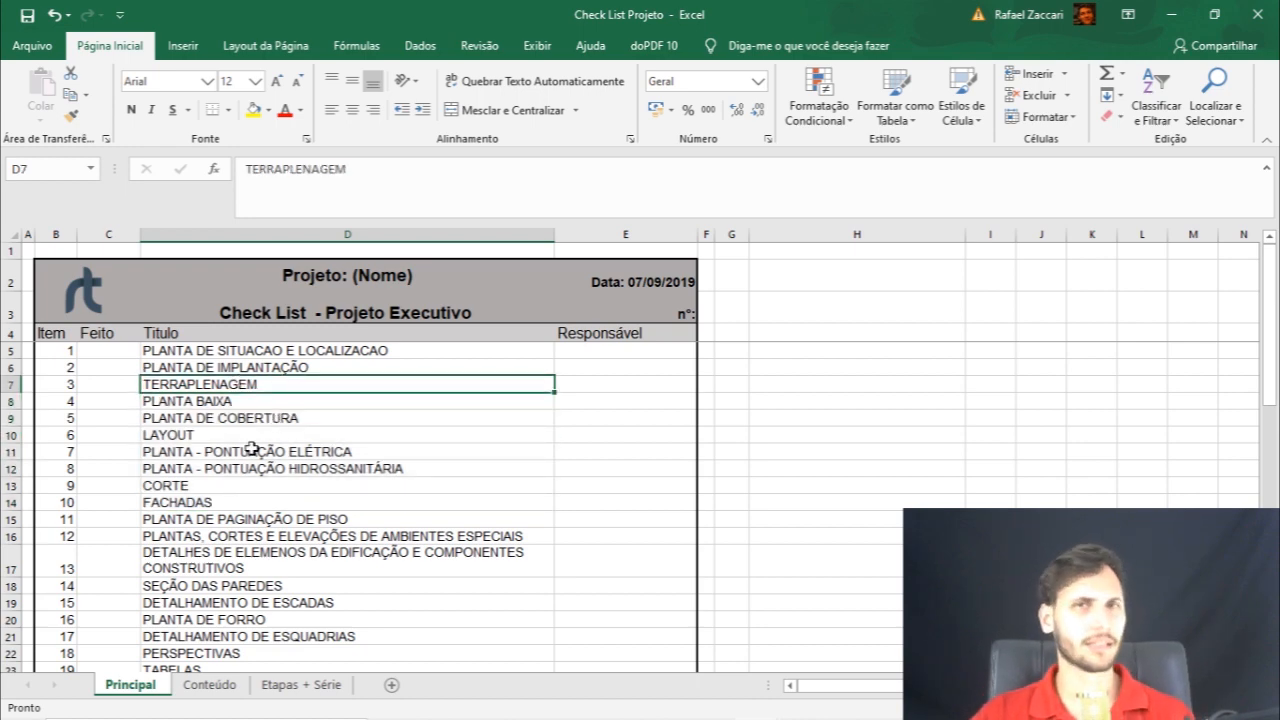
click(255, 421)
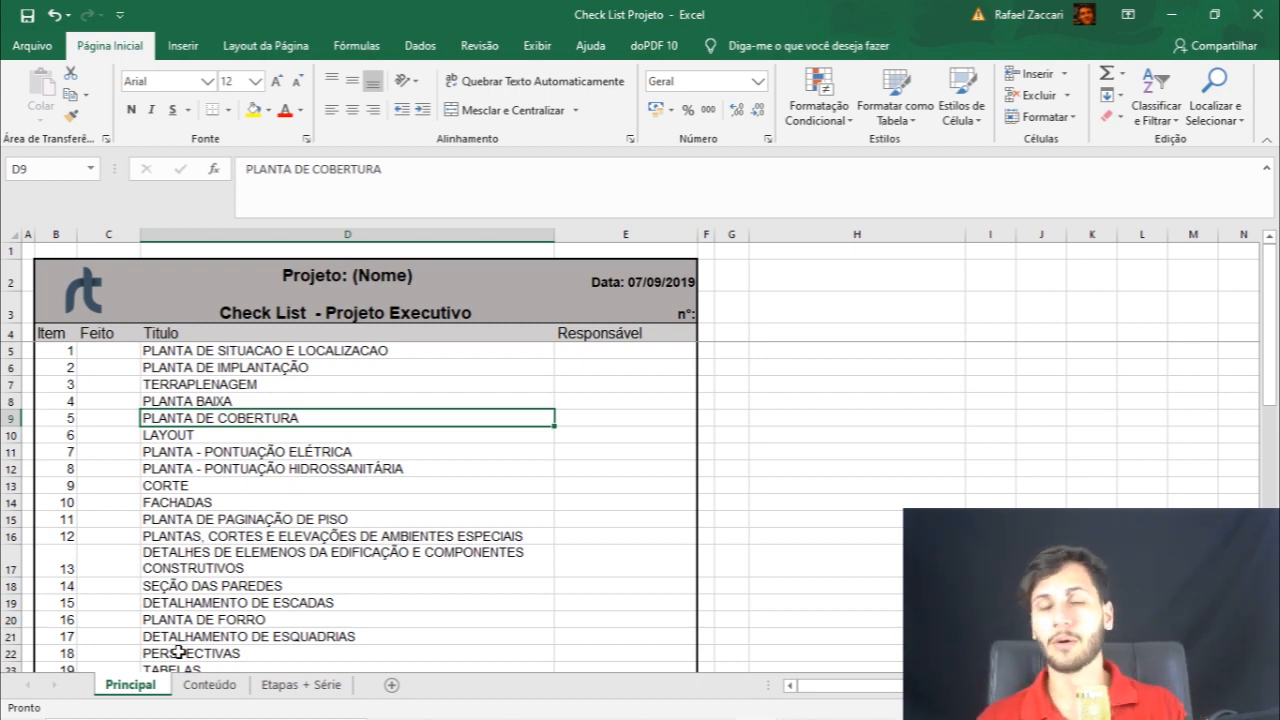
Show the Conteúdo sheet and look through its detailed item lists down to the final Tabelas section
click(205, 685)
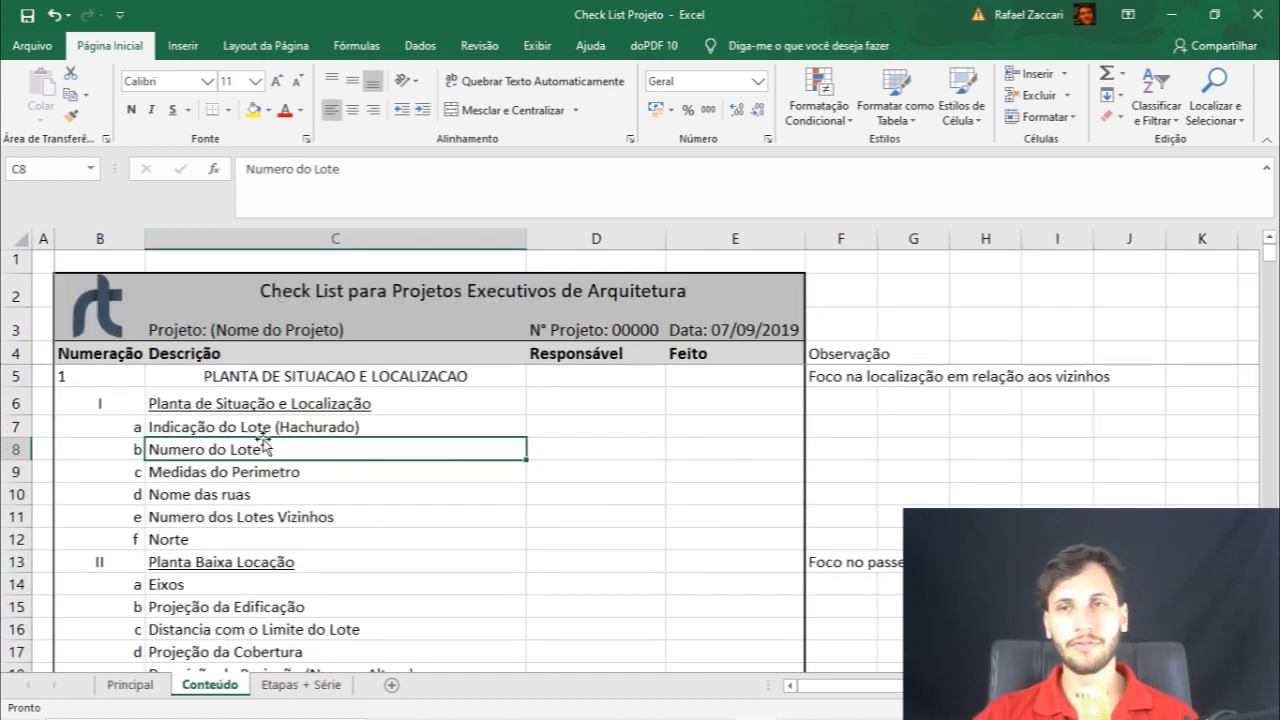
scroll(262, 443, down, 20)
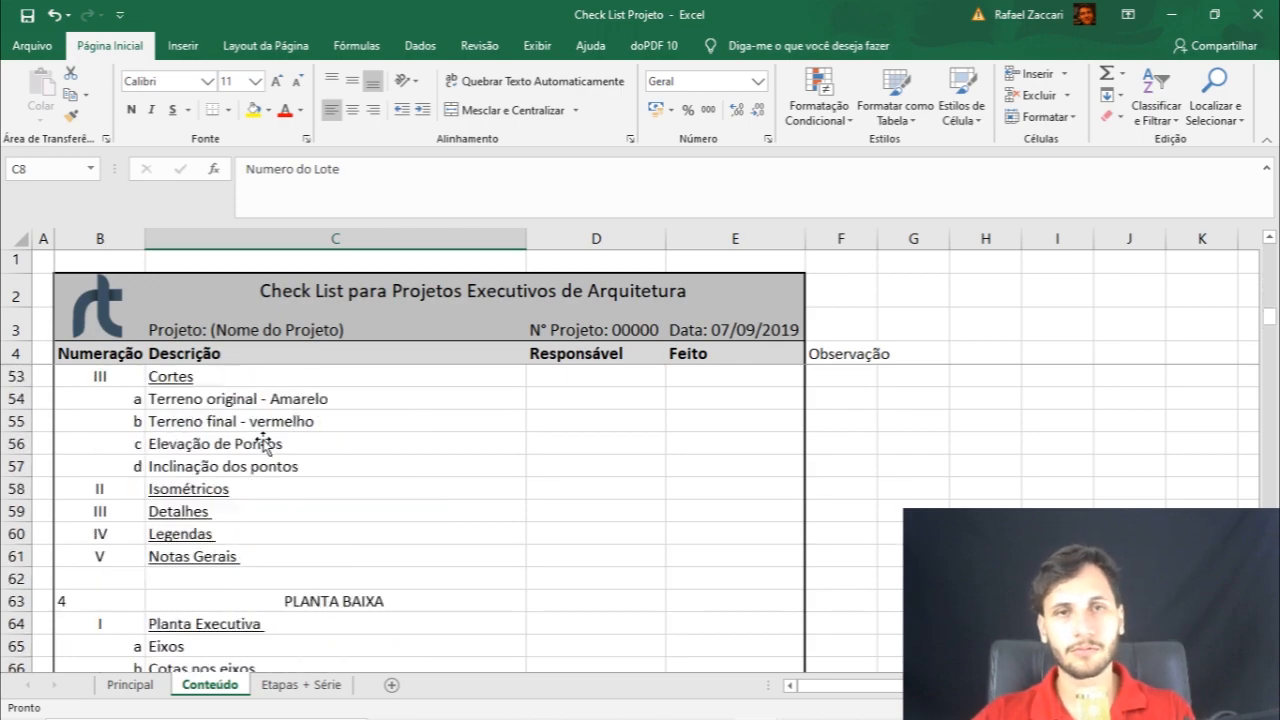
drag(1259, 341, 1248, 658)
scroll(271, 509, up, 3)
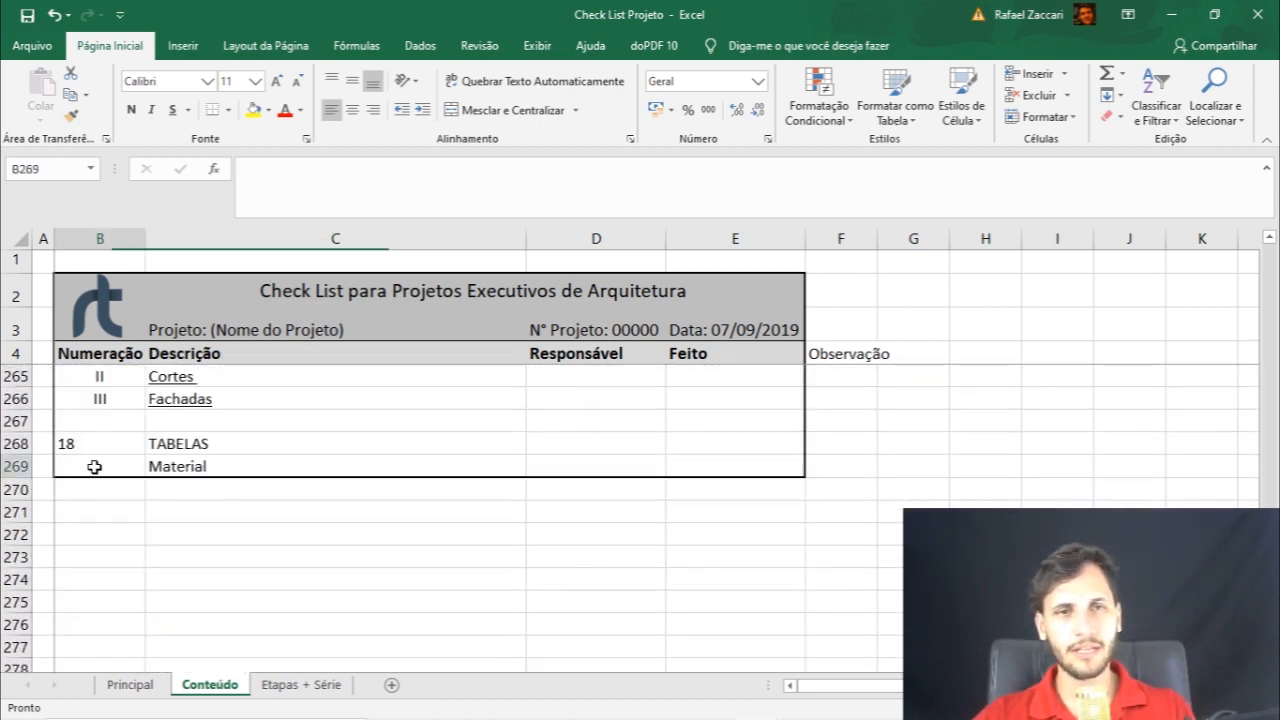
Return from the Tabelas section to the start of the Conteúdo list and examine the number and title of section 1
drag(94, 466, 214, 466)
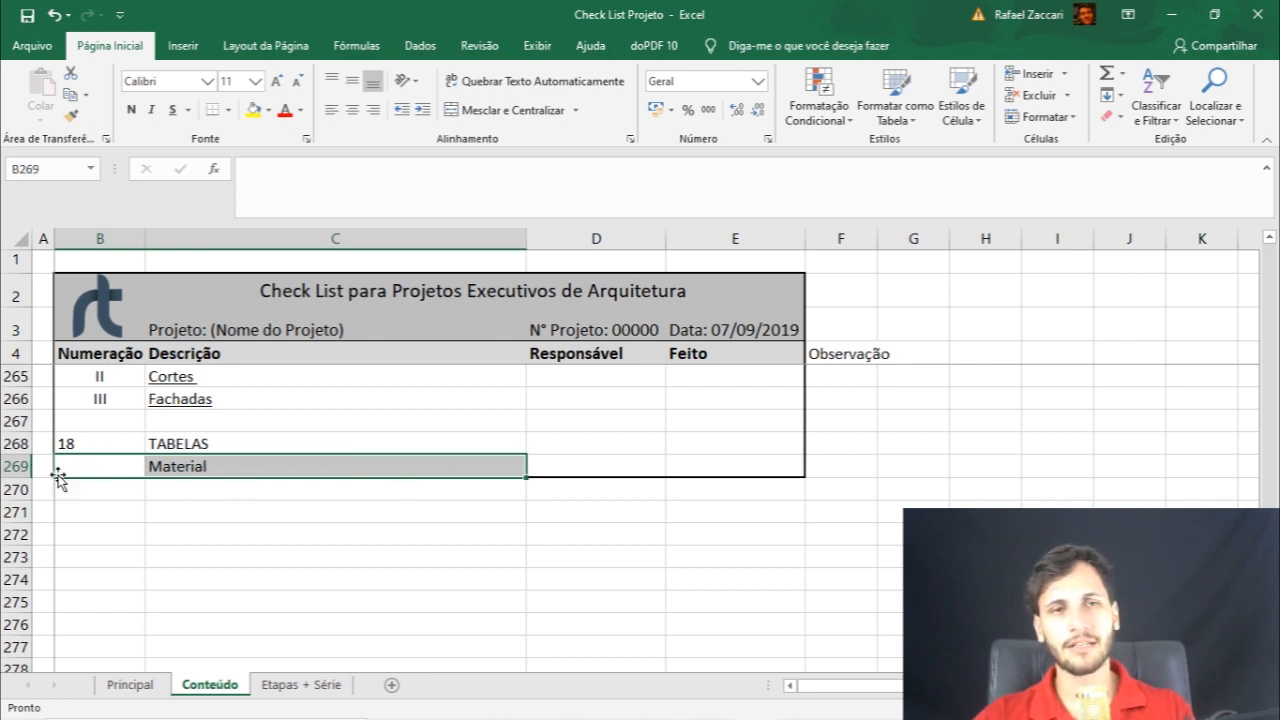
scroll(137, 451, up, 1)
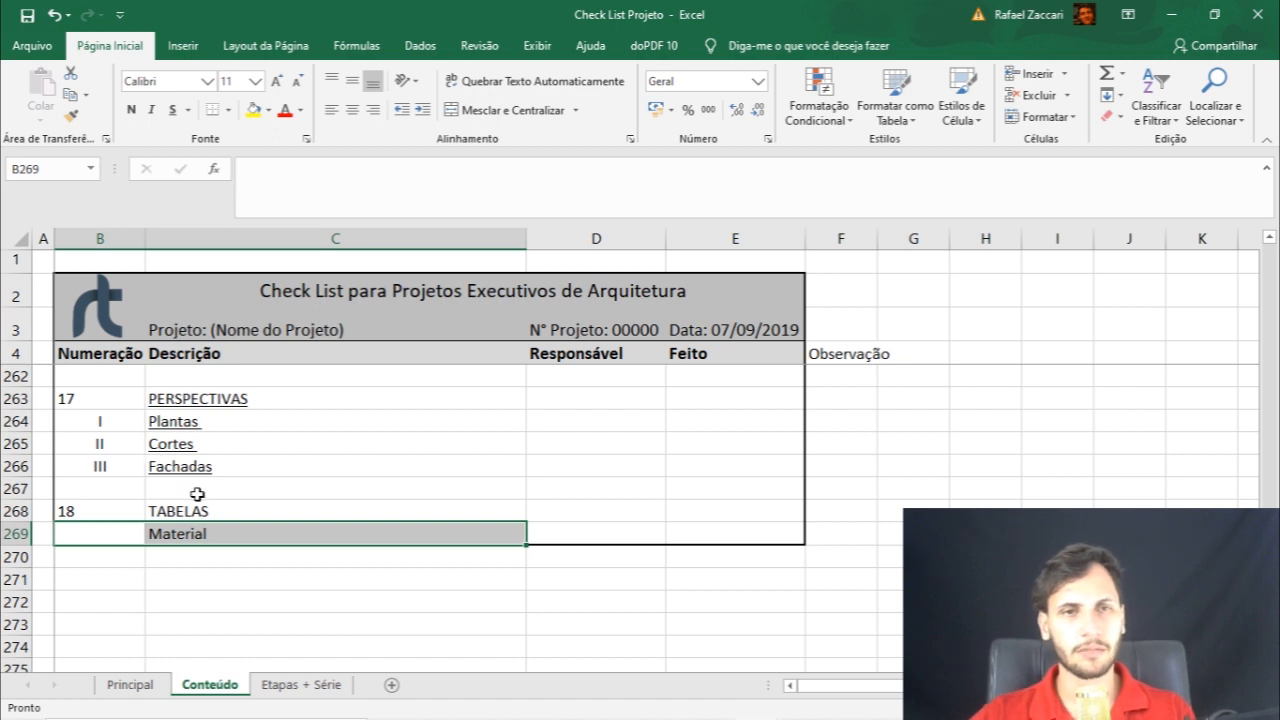
scroll(190, 540, up, 1)
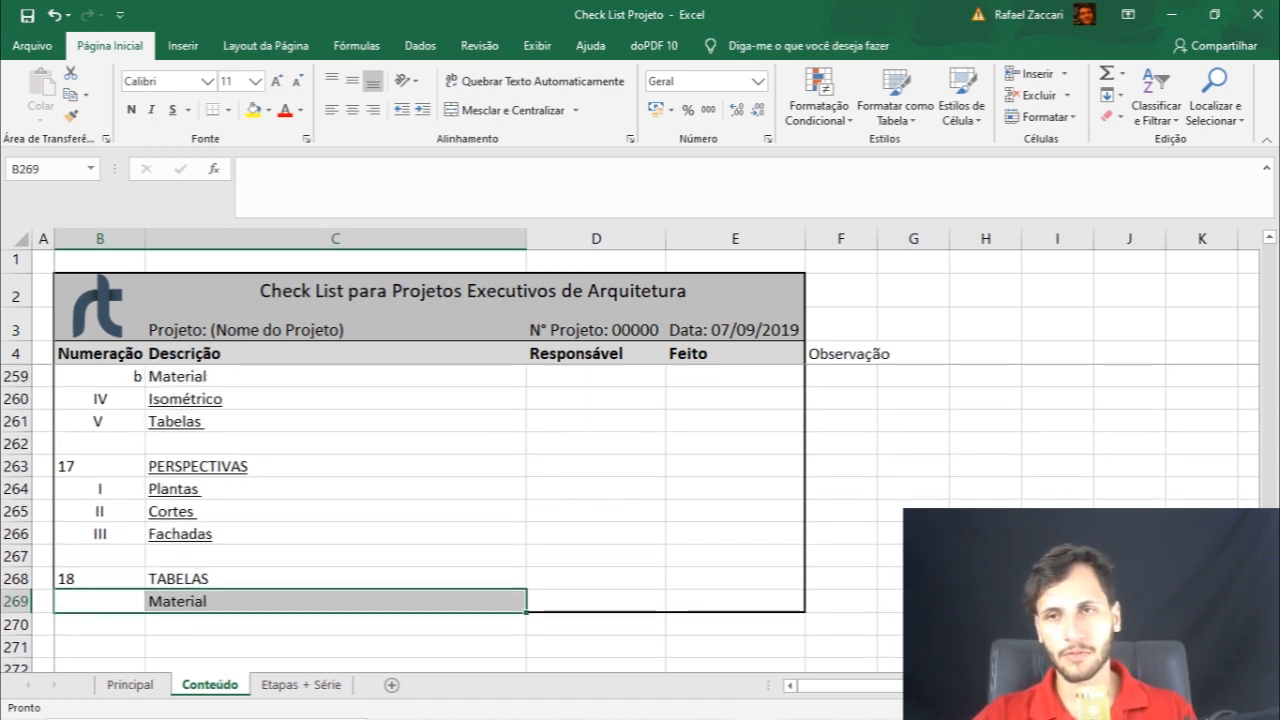
scroll(243, 443, up, 20)
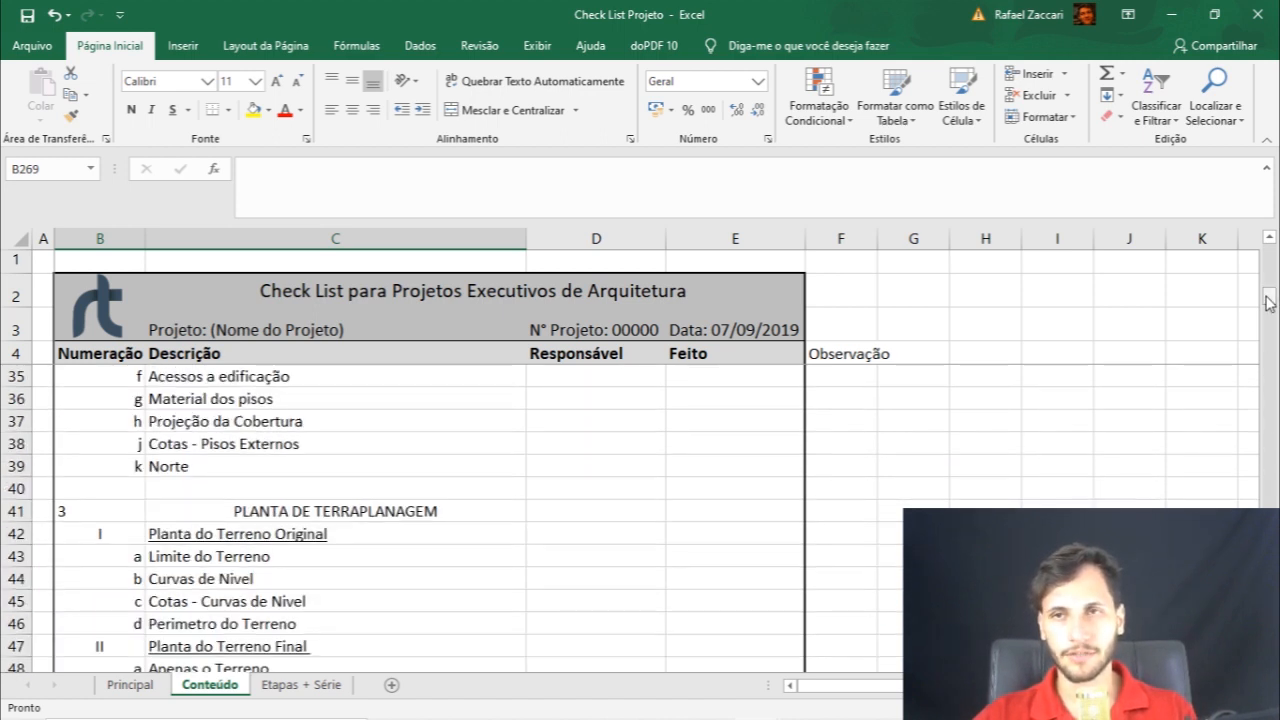
click(266, 376)
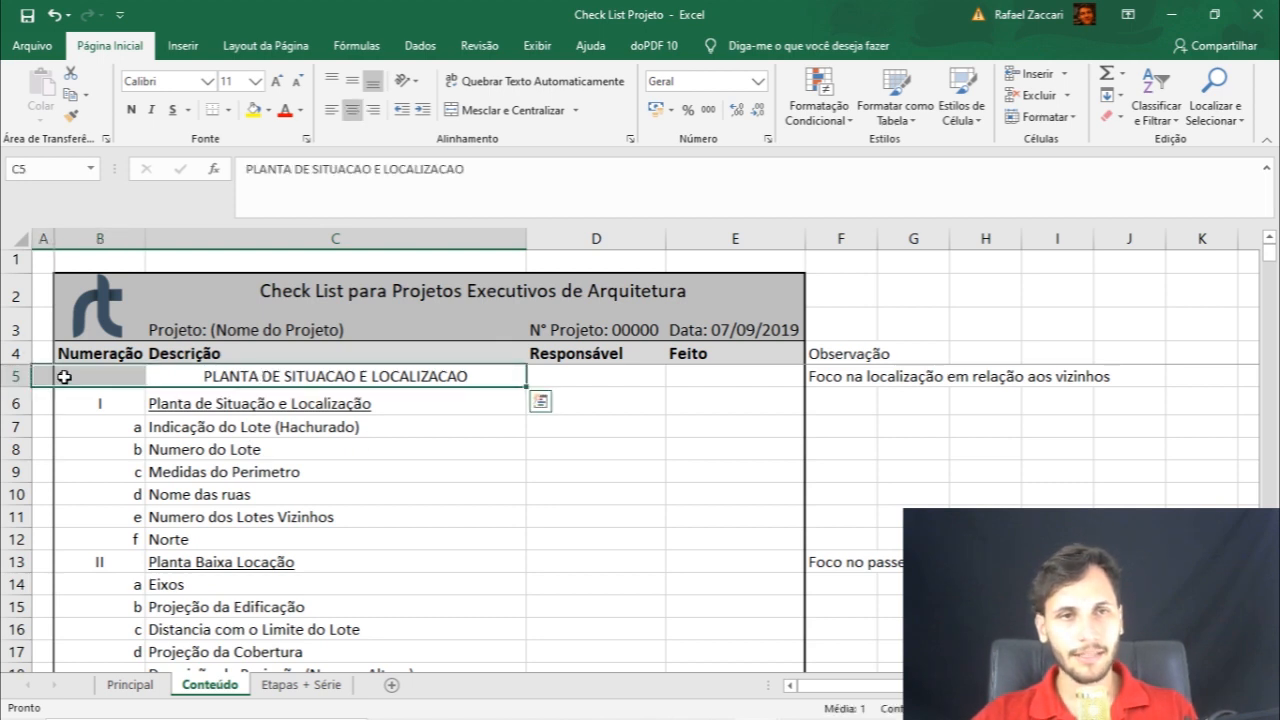
click(89, 380)
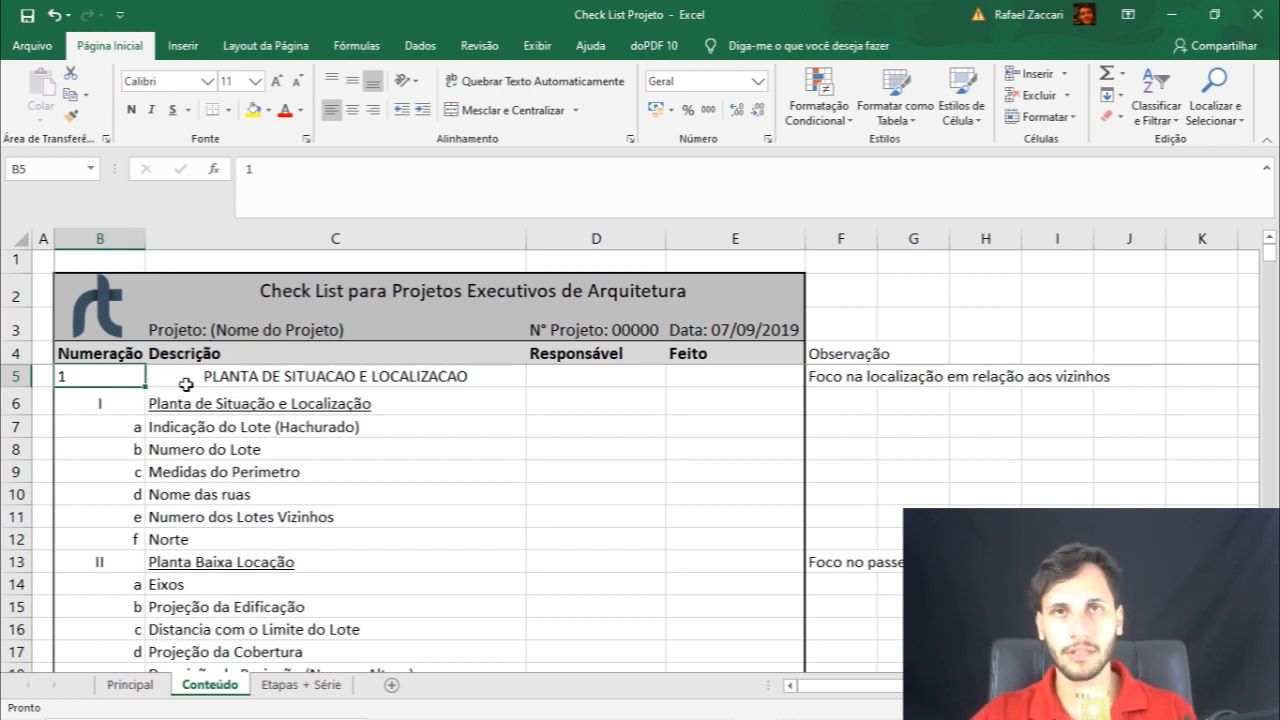
drag(158, 375, 135, 376)
click(222, 378)
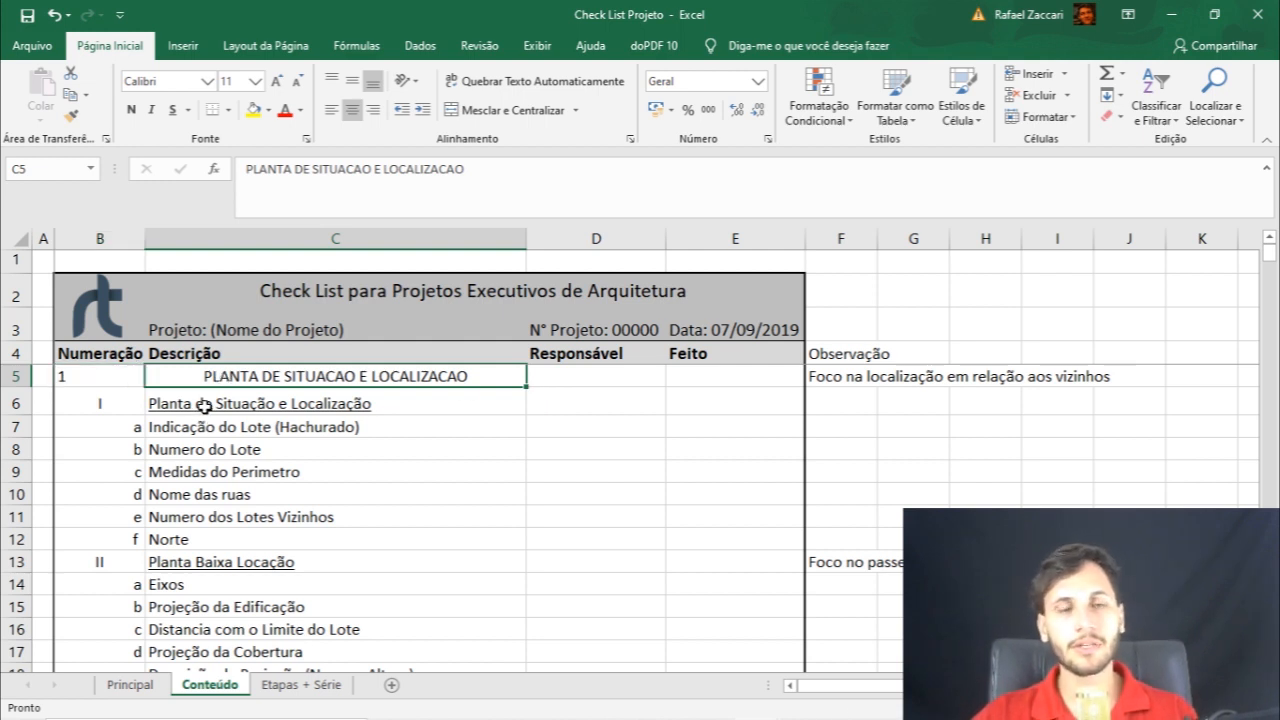
Compare section 1's two numbered drawings, Planta de Situação e Localização and Planta Baixa Locação
click(204, 405)
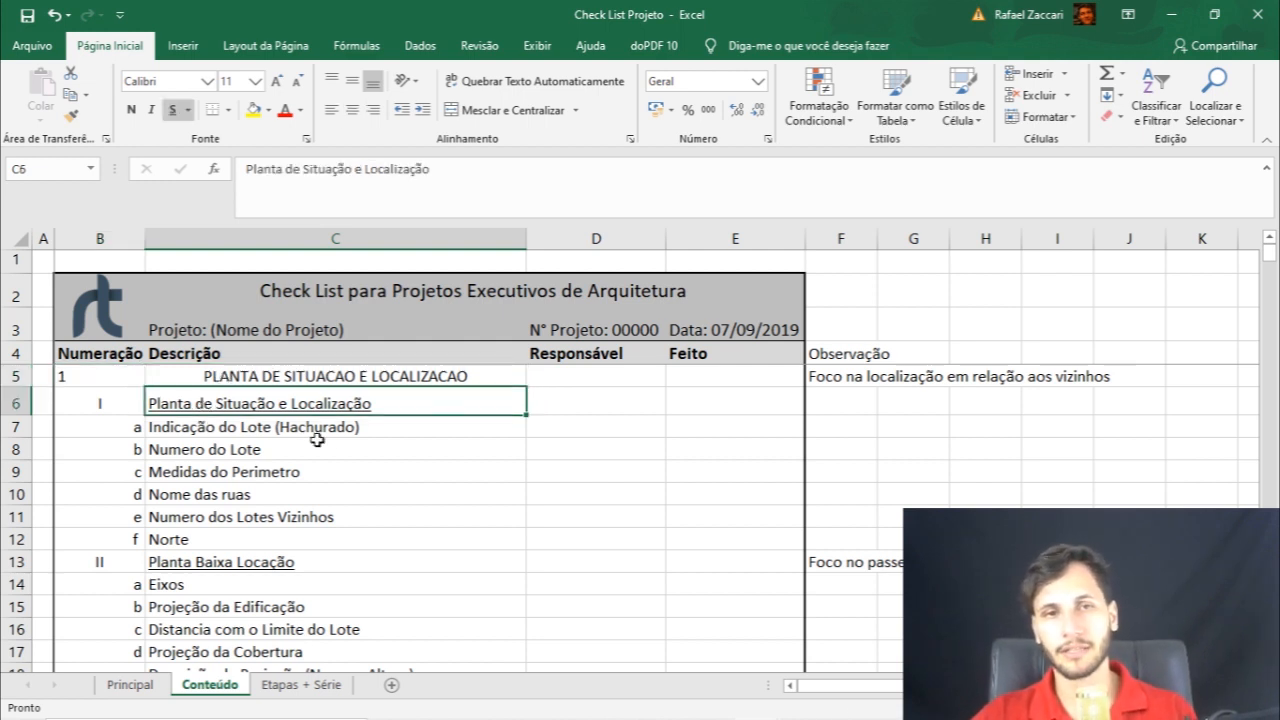
click(300, 563)
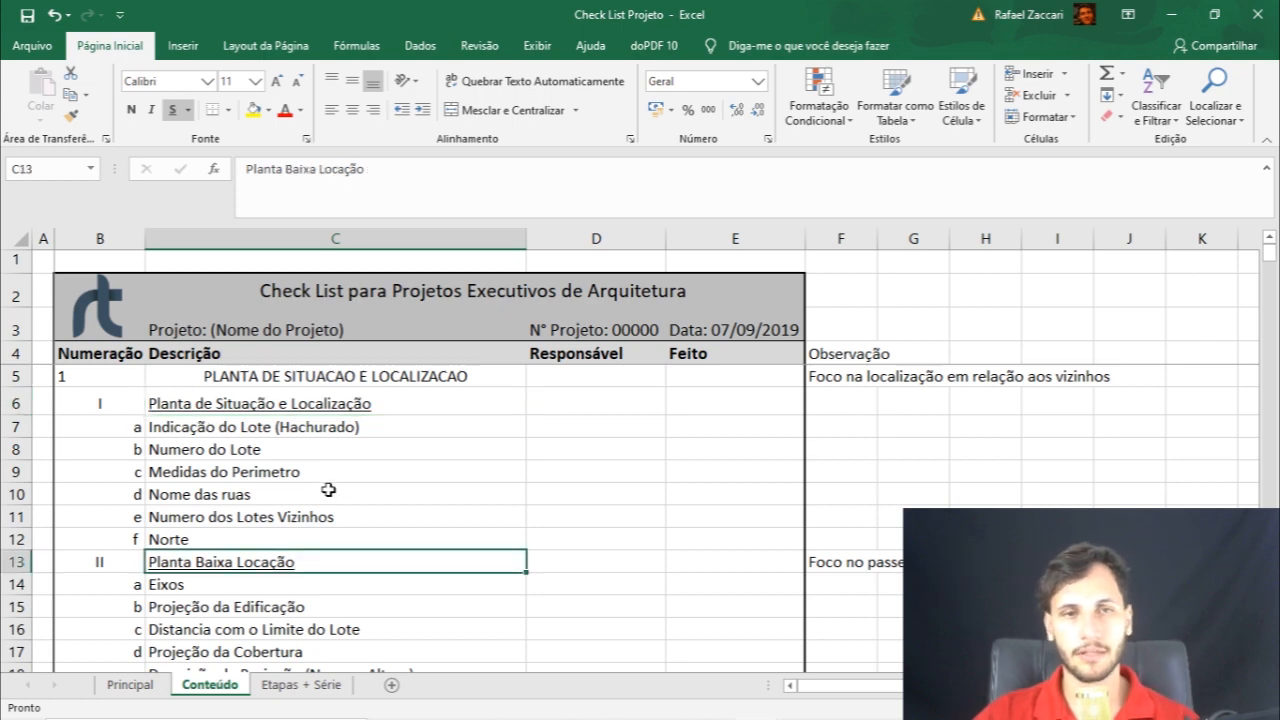
scroll(329, 489, down, 5)
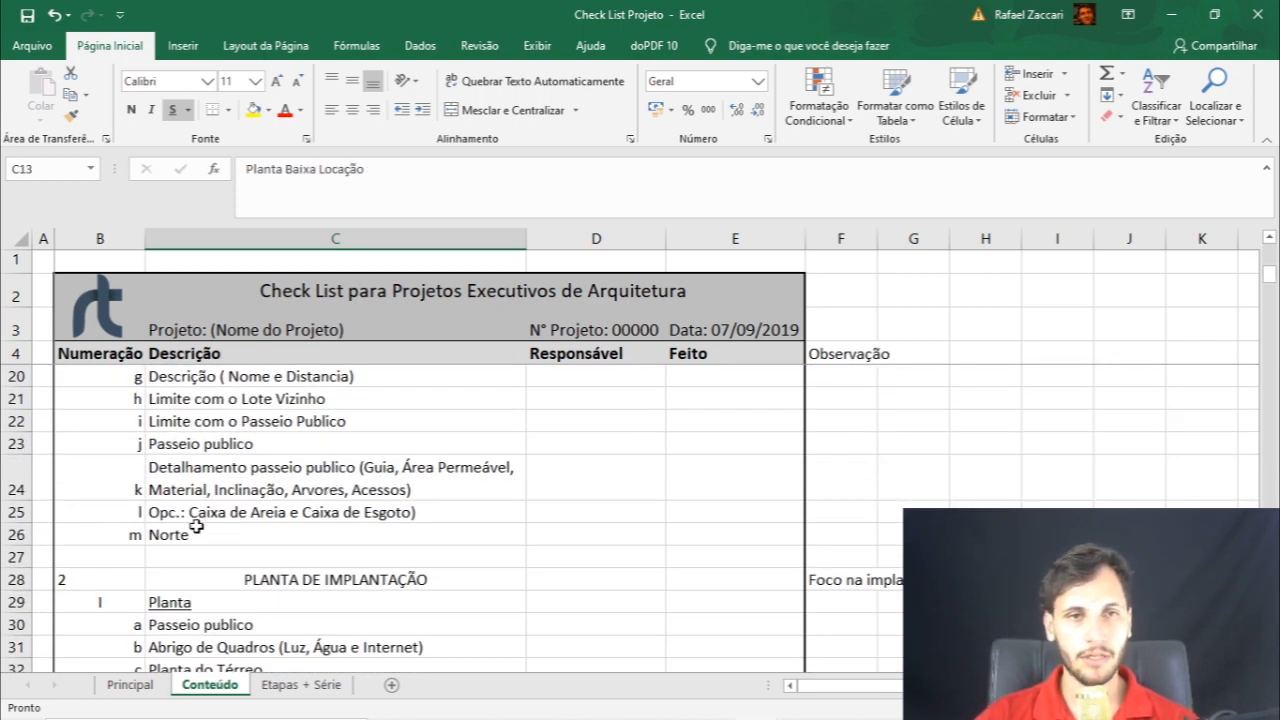
scroll(190, 530, up, 5)
click(108, 408)
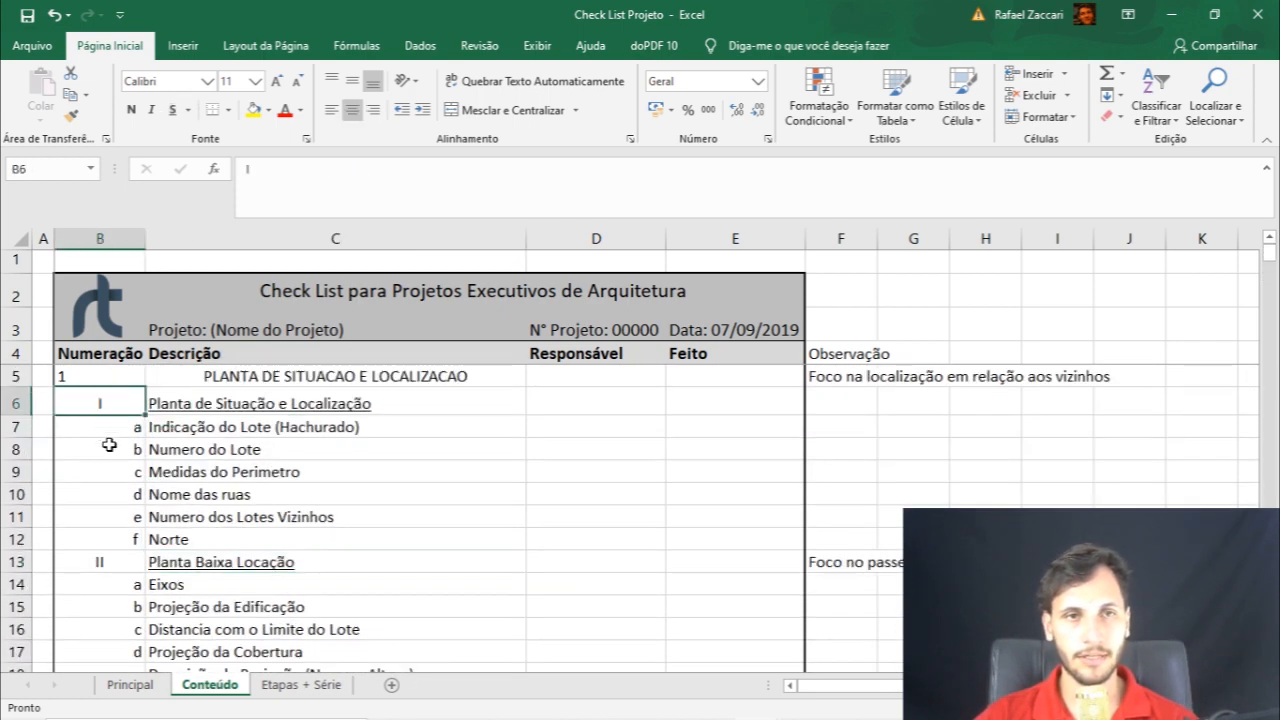
click(110, 558)
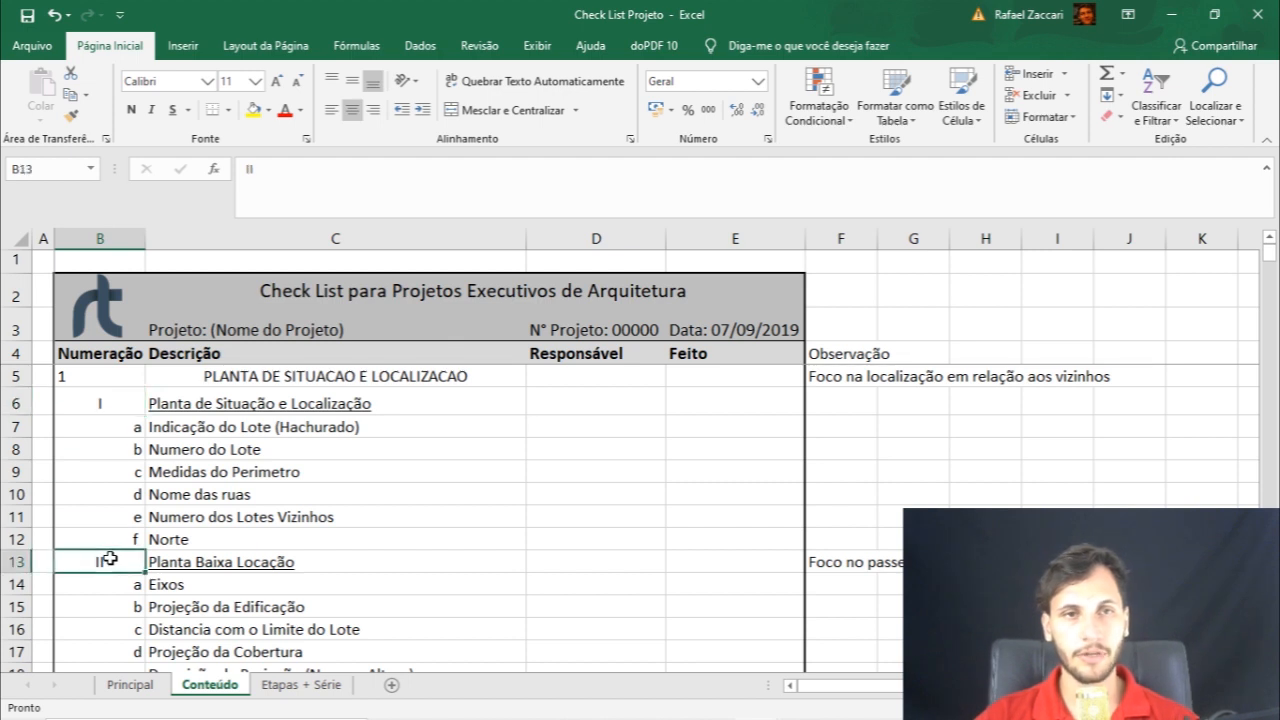
click(222, 403)
click(205, 558)
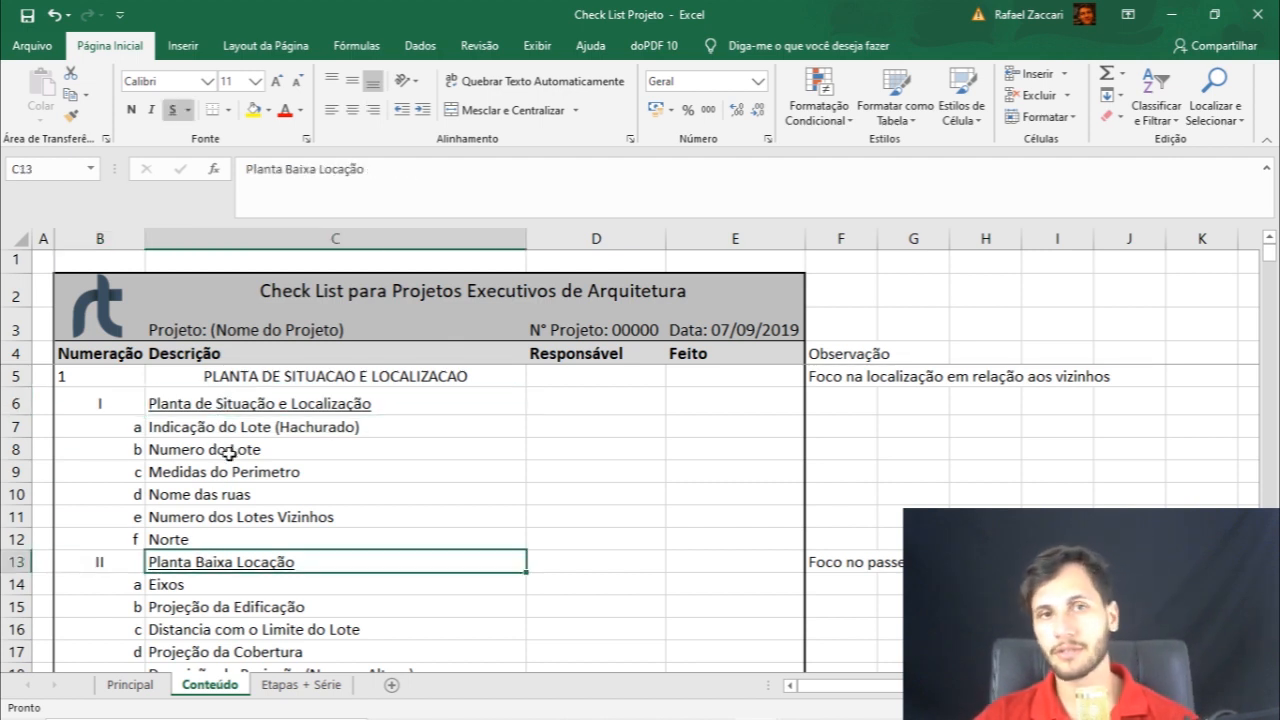
click(228, 406)
click(225, 560)
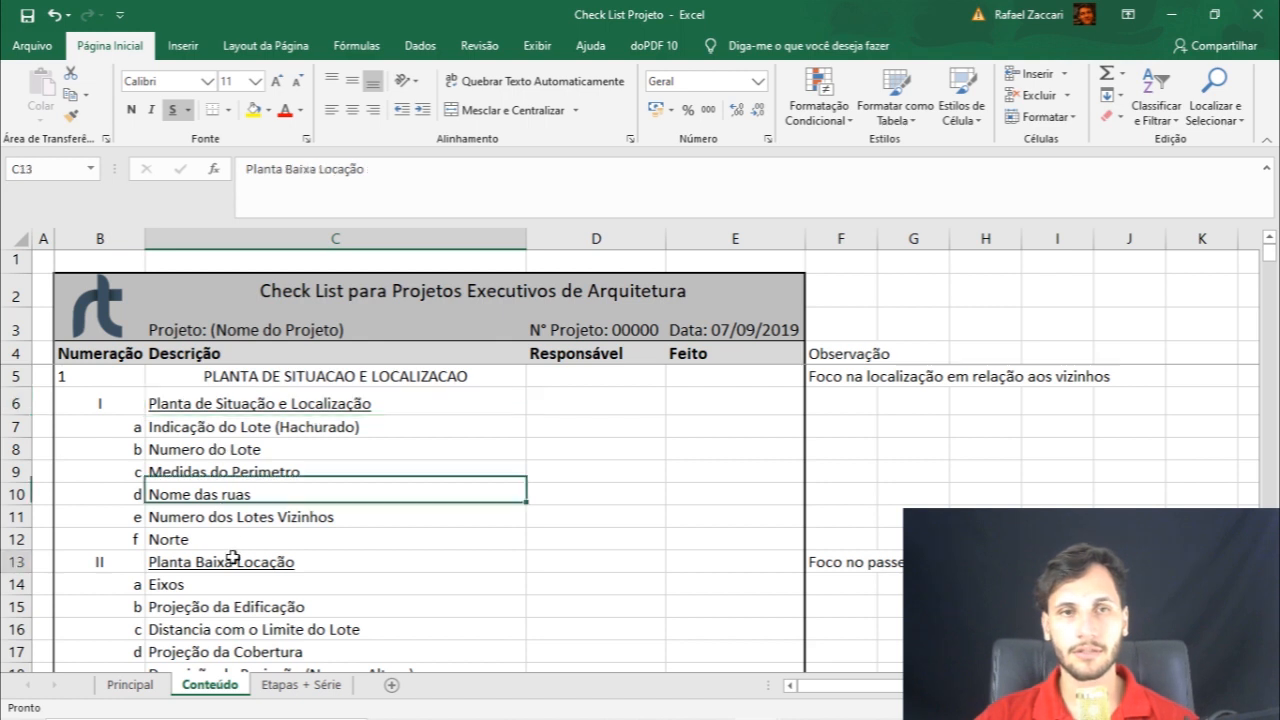
click(204, 376)
click(218, 403)
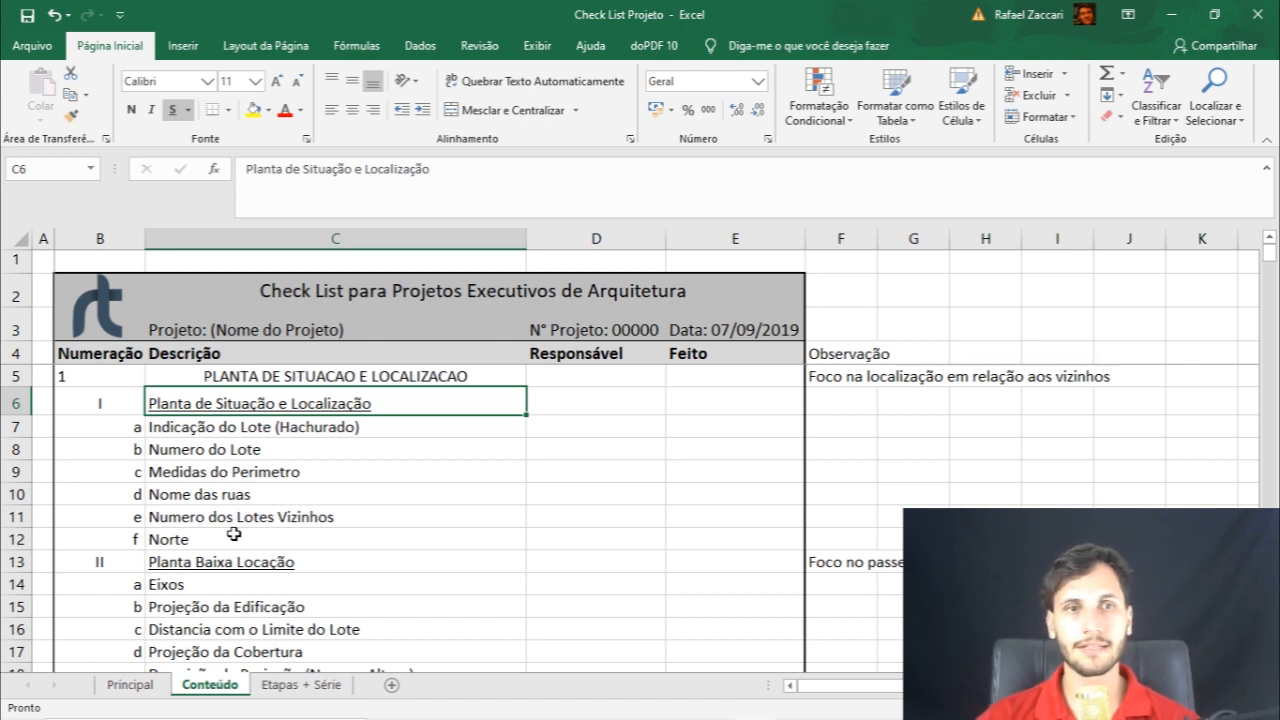
Review items a to f under Planta de Situação e Localização, from Indicação do Lote (Hachurado) to Norte
click(258, 421)
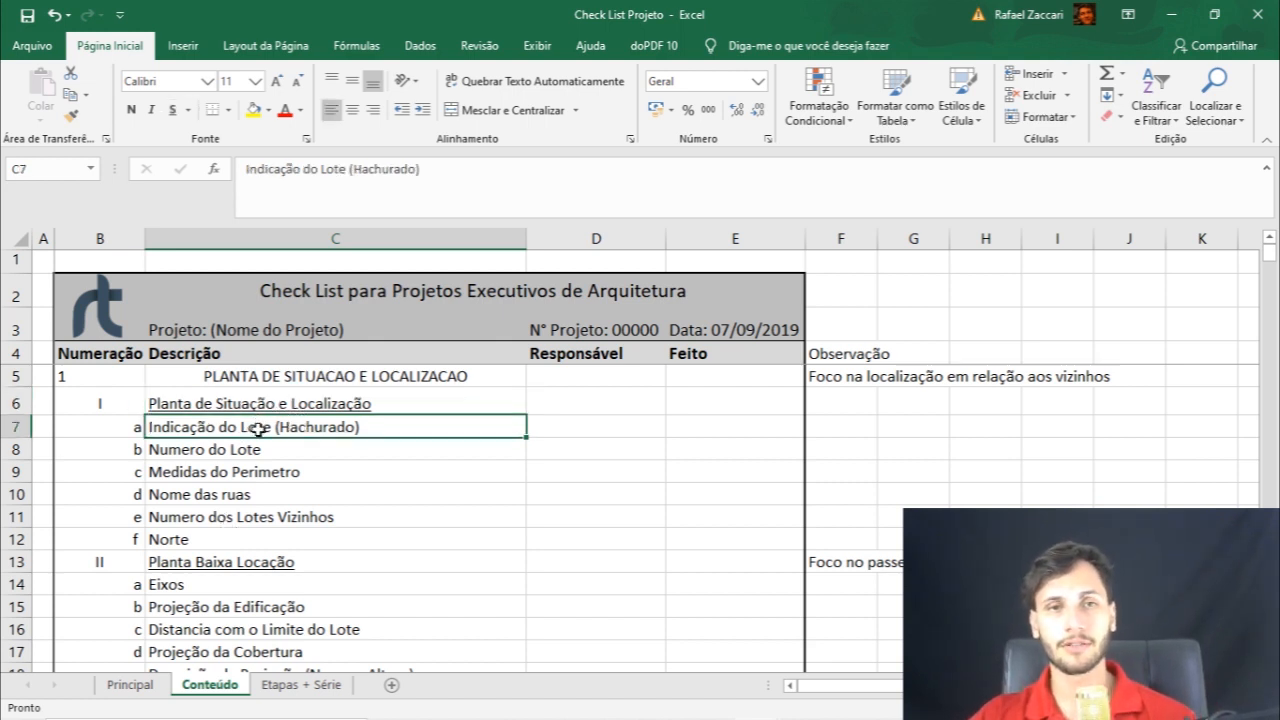
click(258, 451)
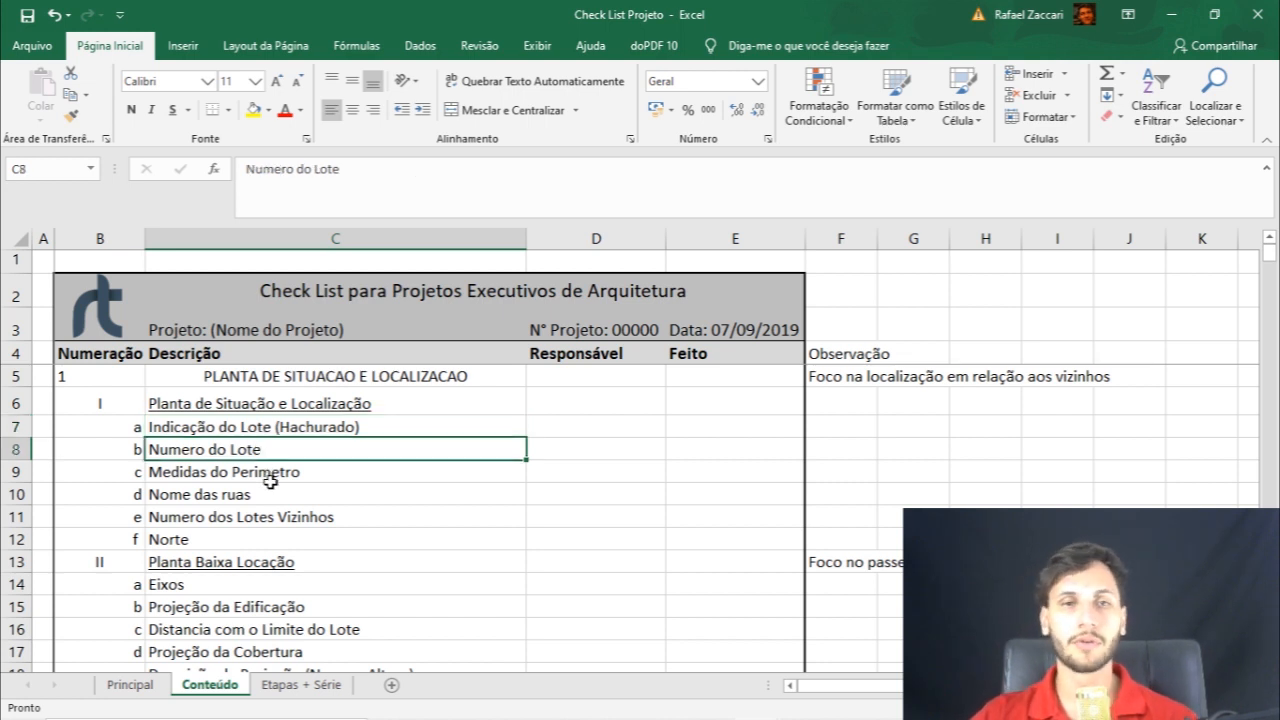
click(255, 476)
click(261, 494)
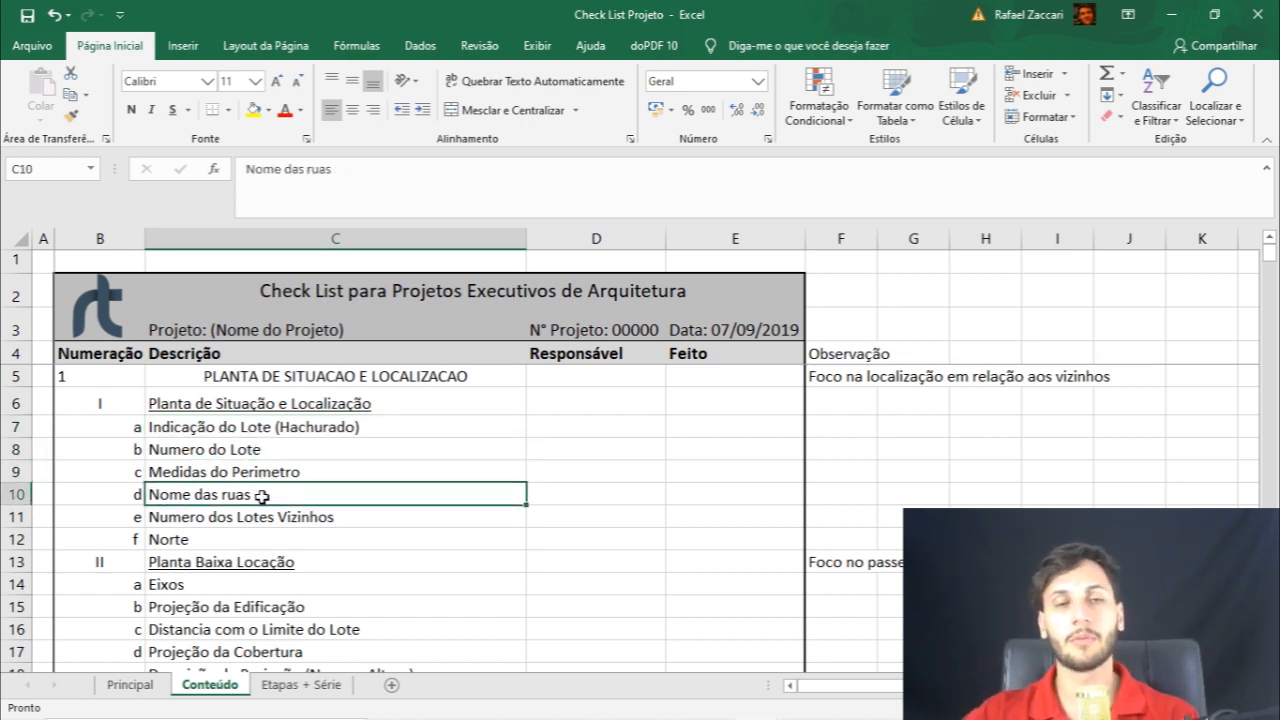
click(250, 517)
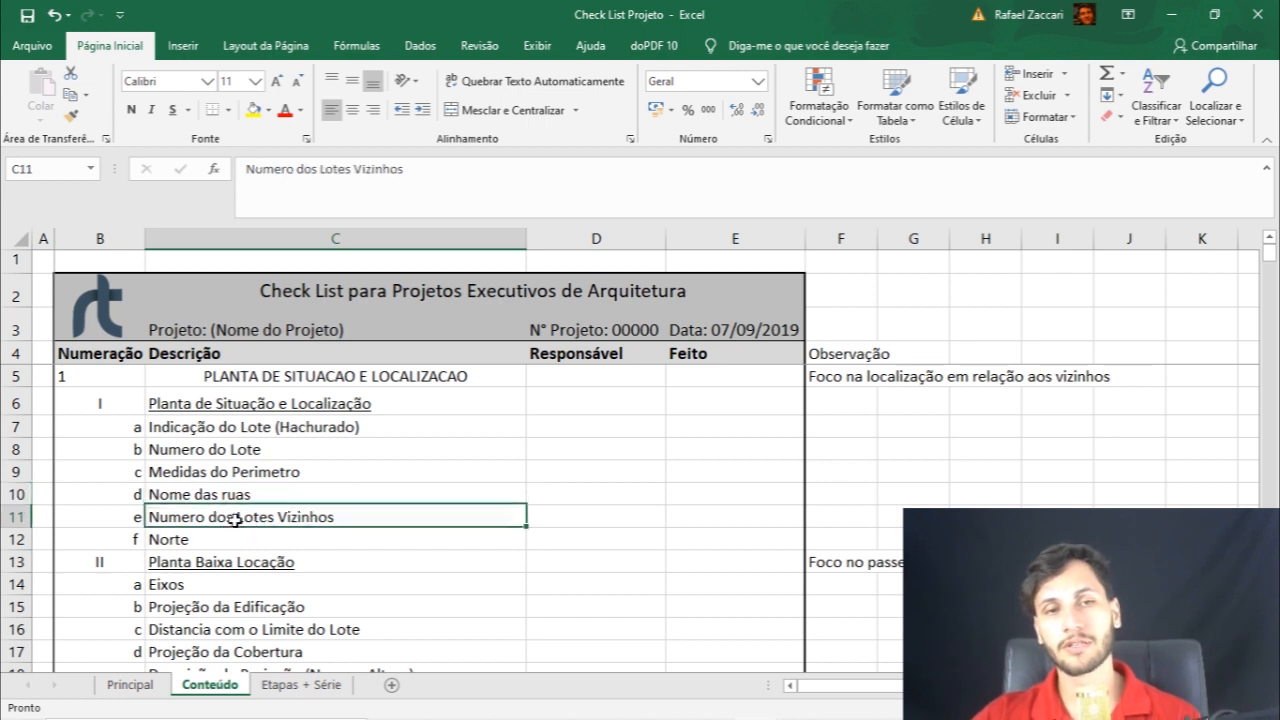
click(201, 539)
drag(233, 426, 226, 537)
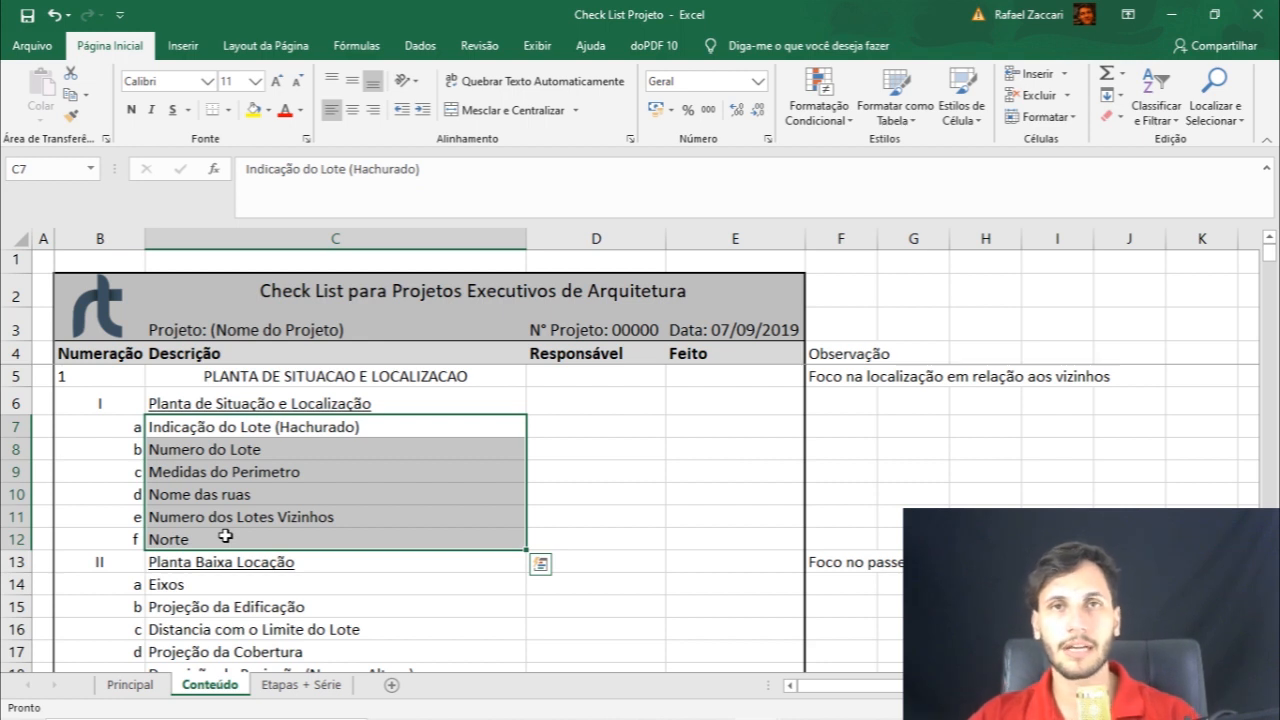
click(252, 403)
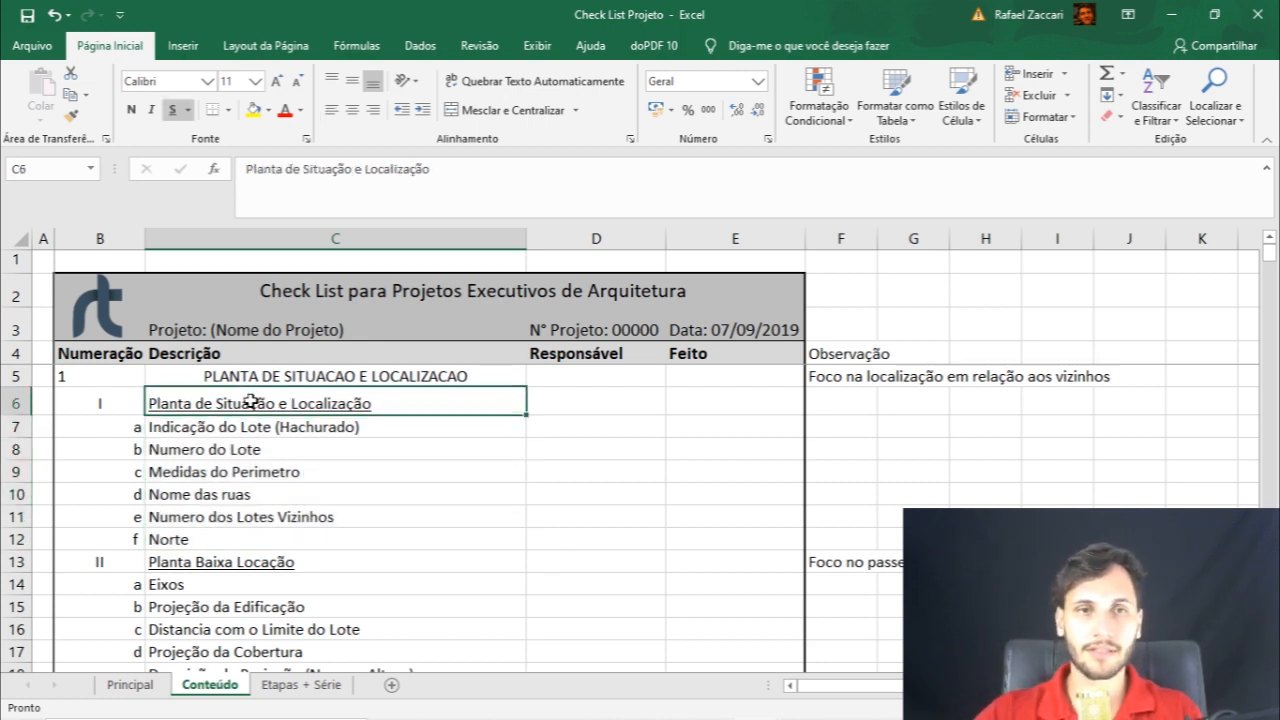
Look at the Responsável and Feito cells beside the Planta de Situação e Localização items
click(638, 379)
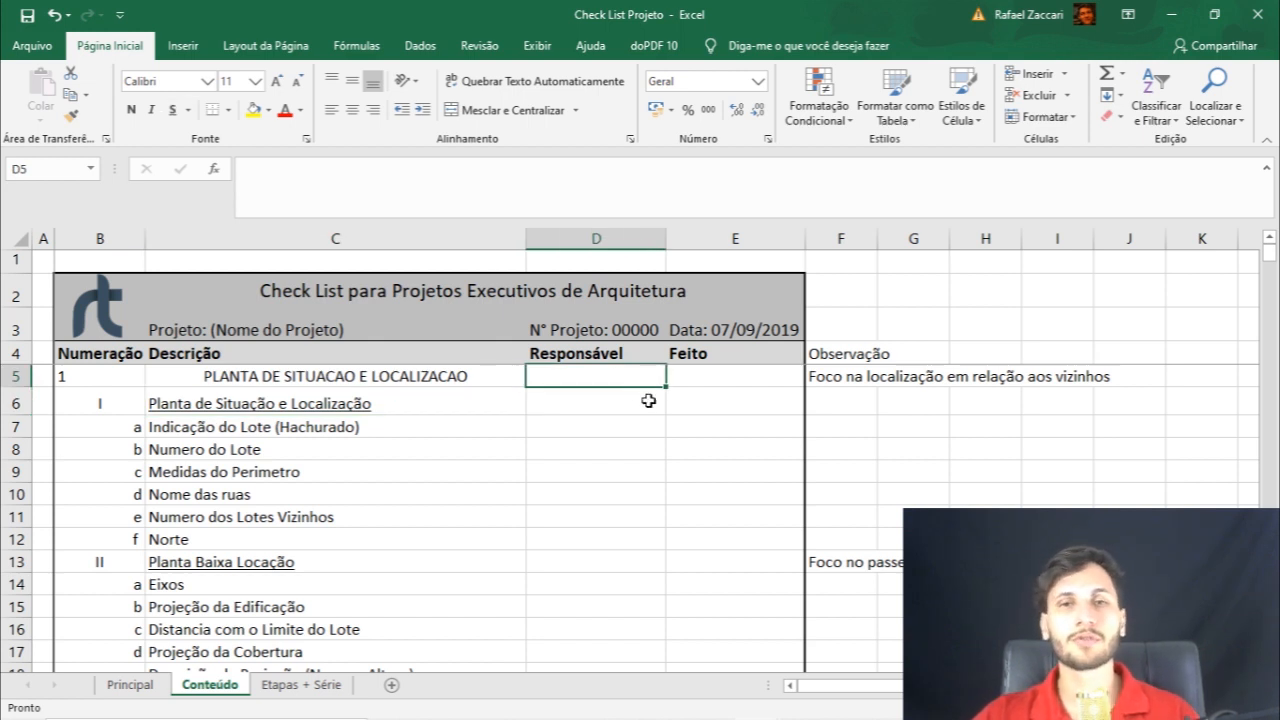
click(605, 449)
click(252, 410)
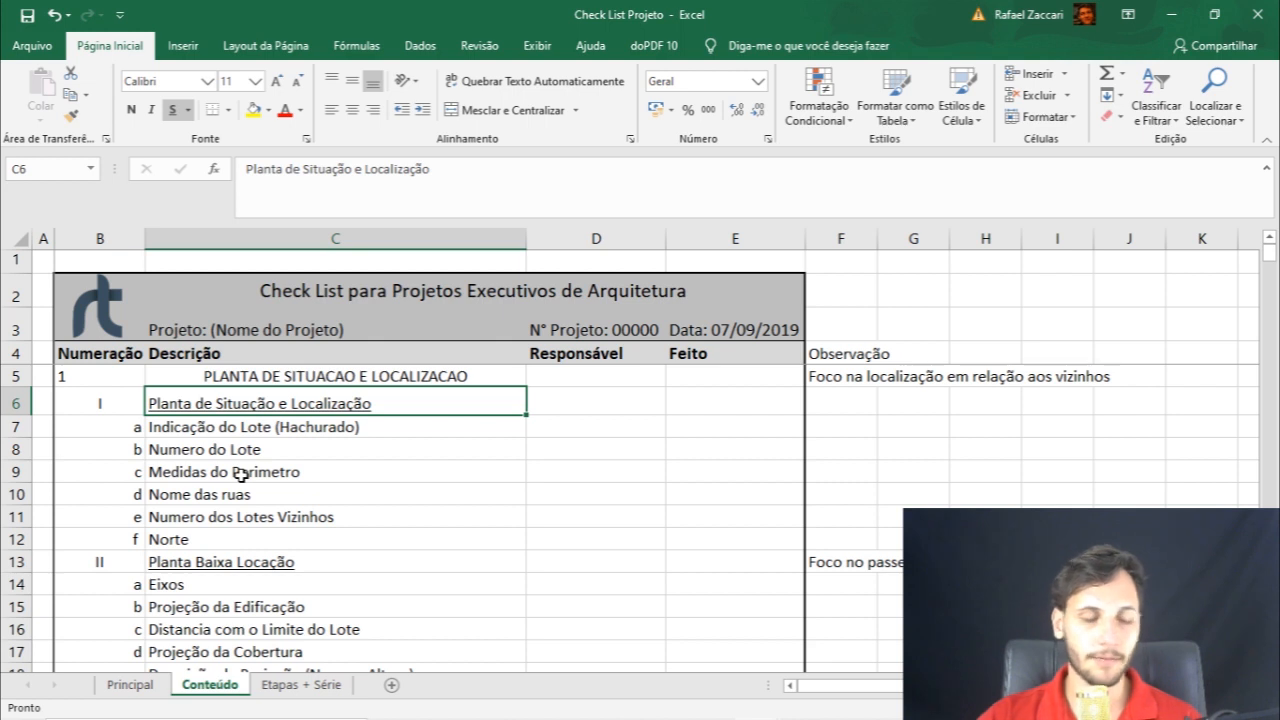
click(720, 423)
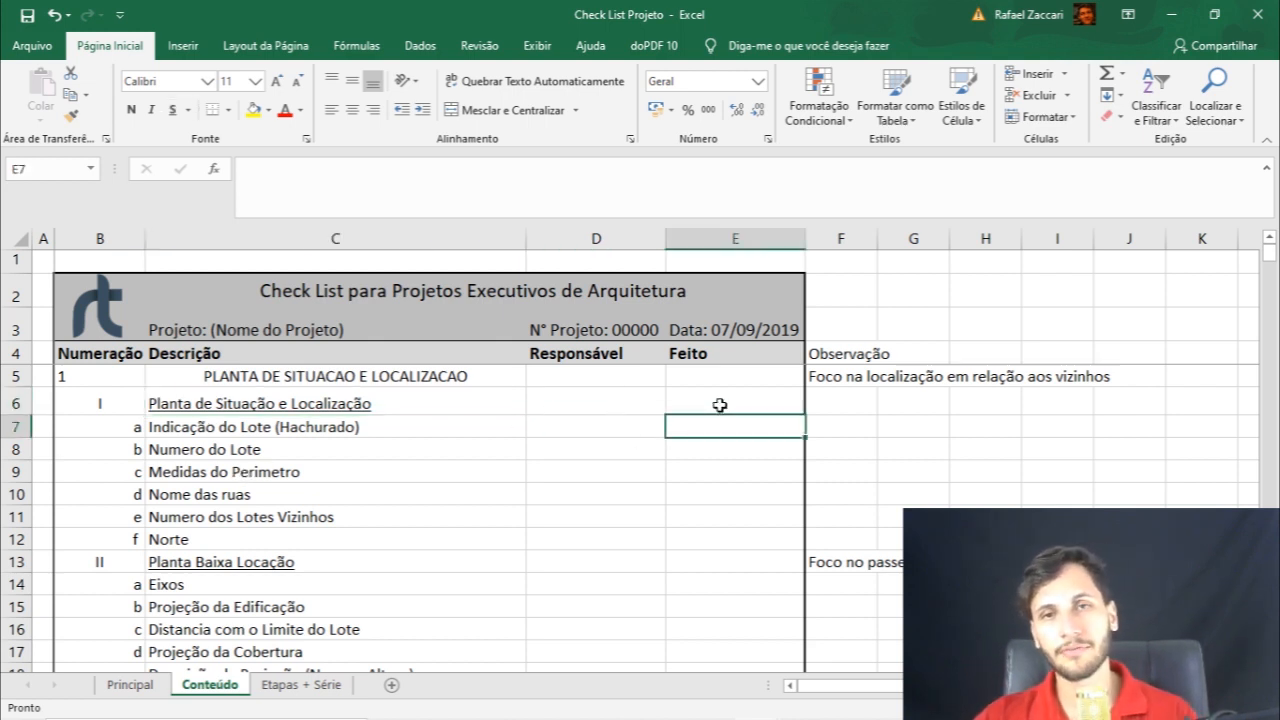
Examine the Observação column and its note for section 1, Planta de Situacao e Localizacao
click(847, 369)
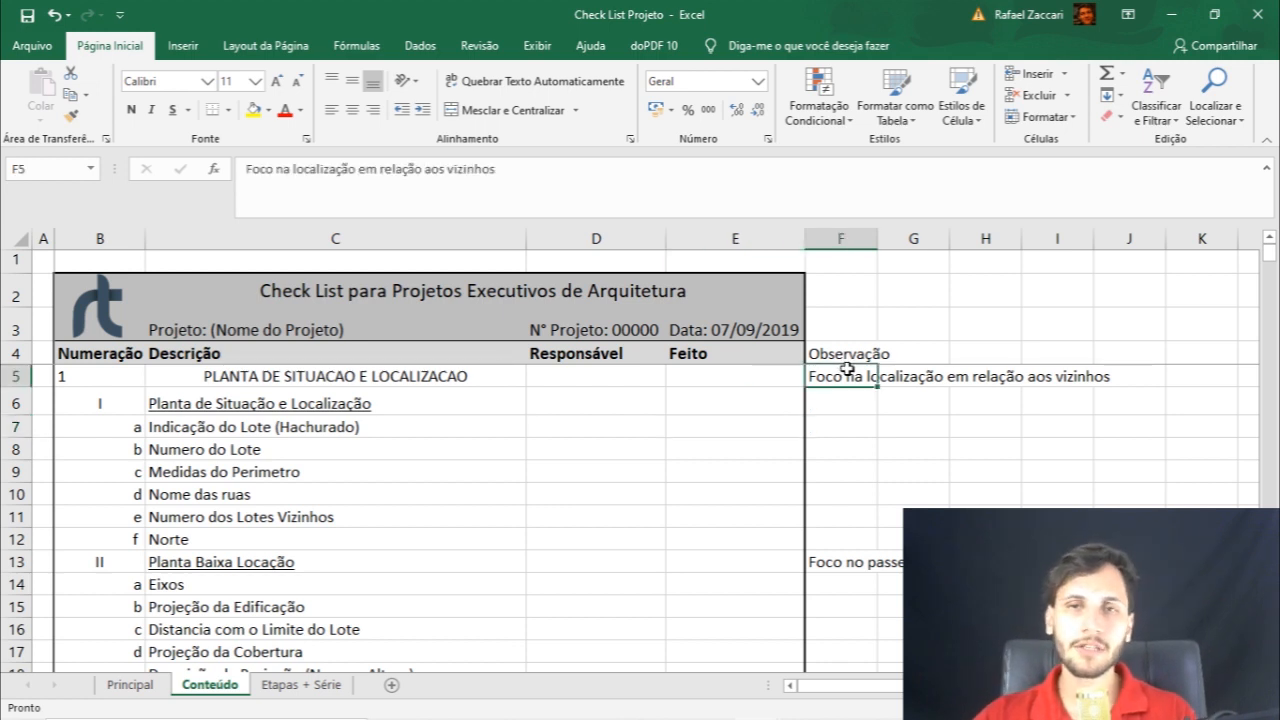
drag(848, 354, 848, 377)
click(846, 401)
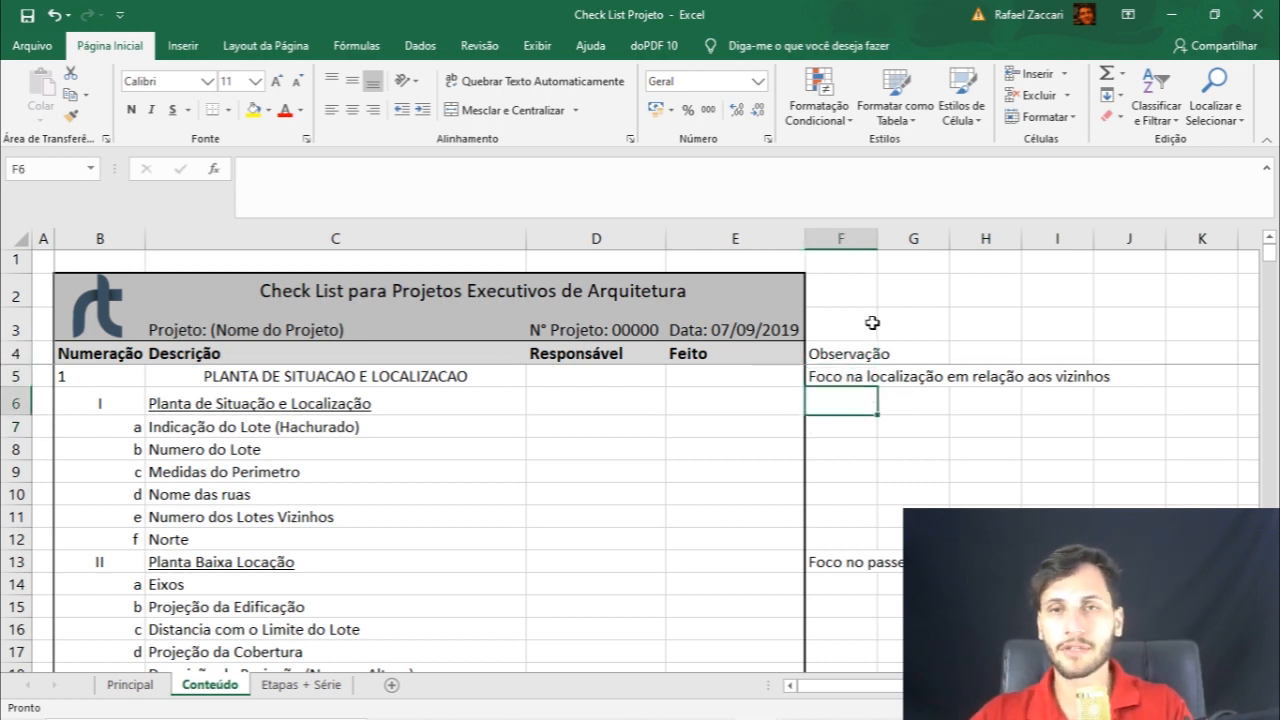
click(860, 373)
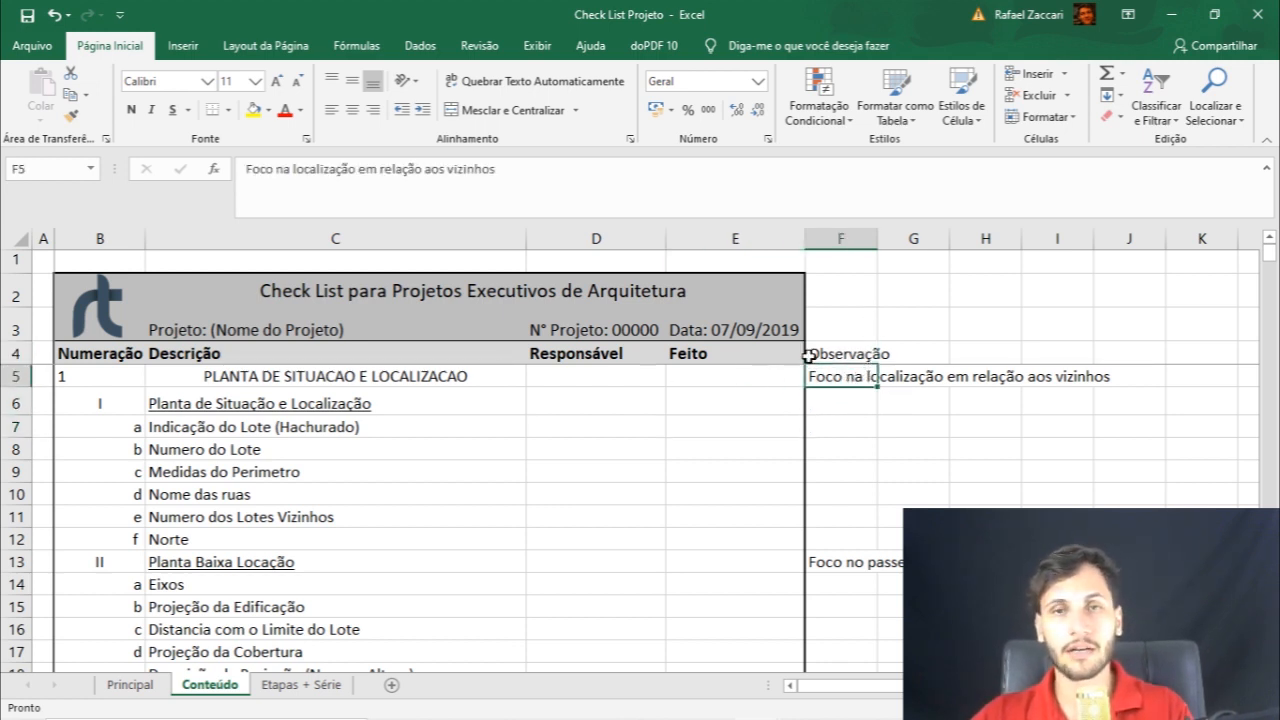
click(846, 427)
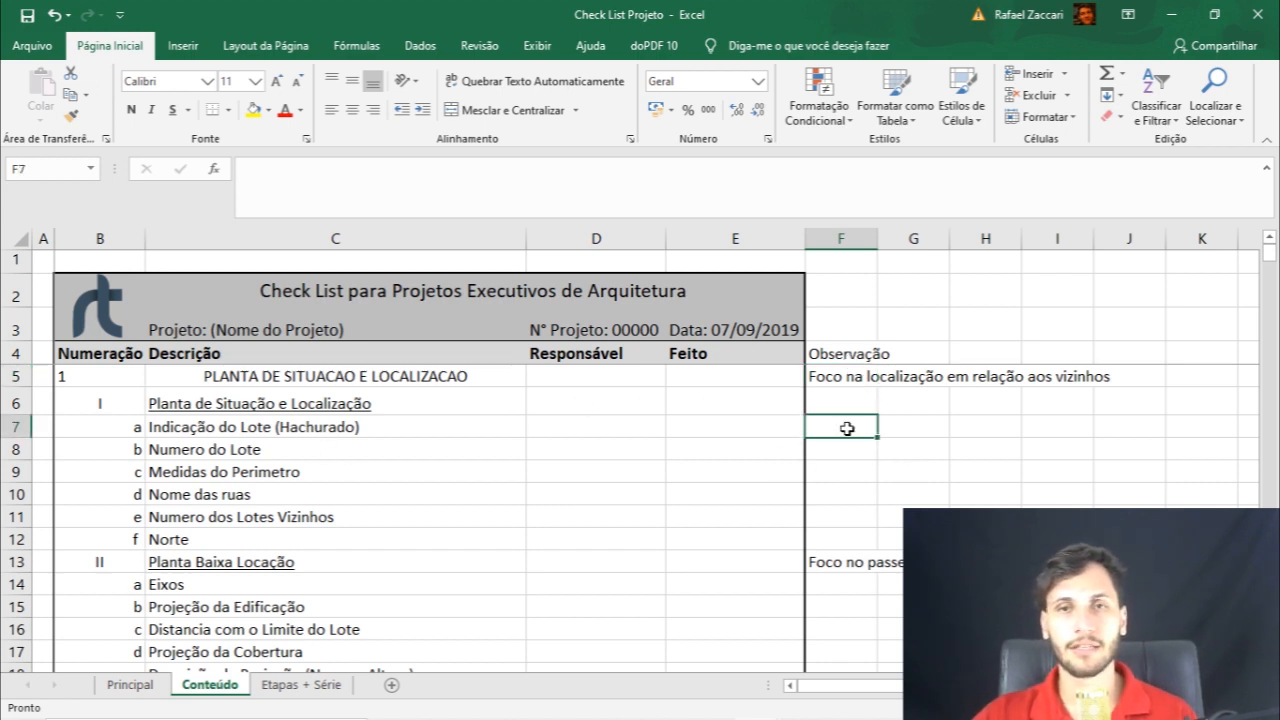
click(842, 494)
click(842, 540)
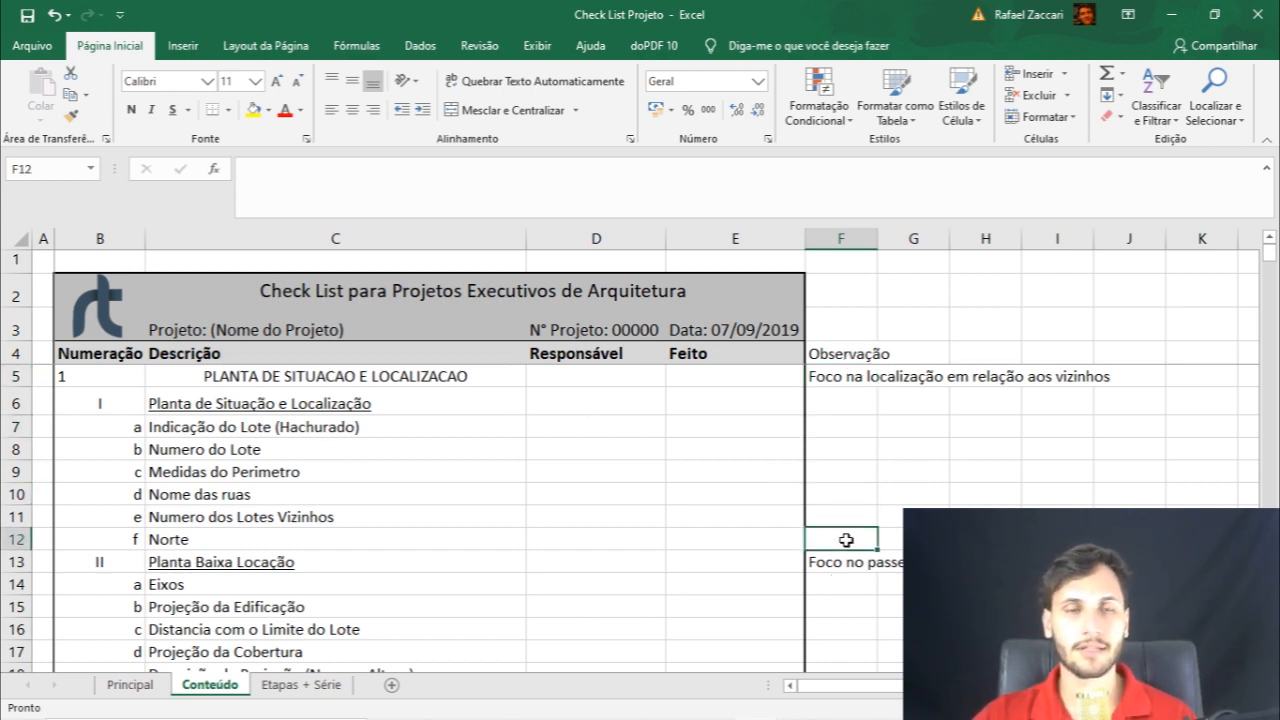
Auto-fit the width of the Observação column (F) to its text and select the section 1 note
double_click(878, 238)
click(882, 358)
click(858, 377)
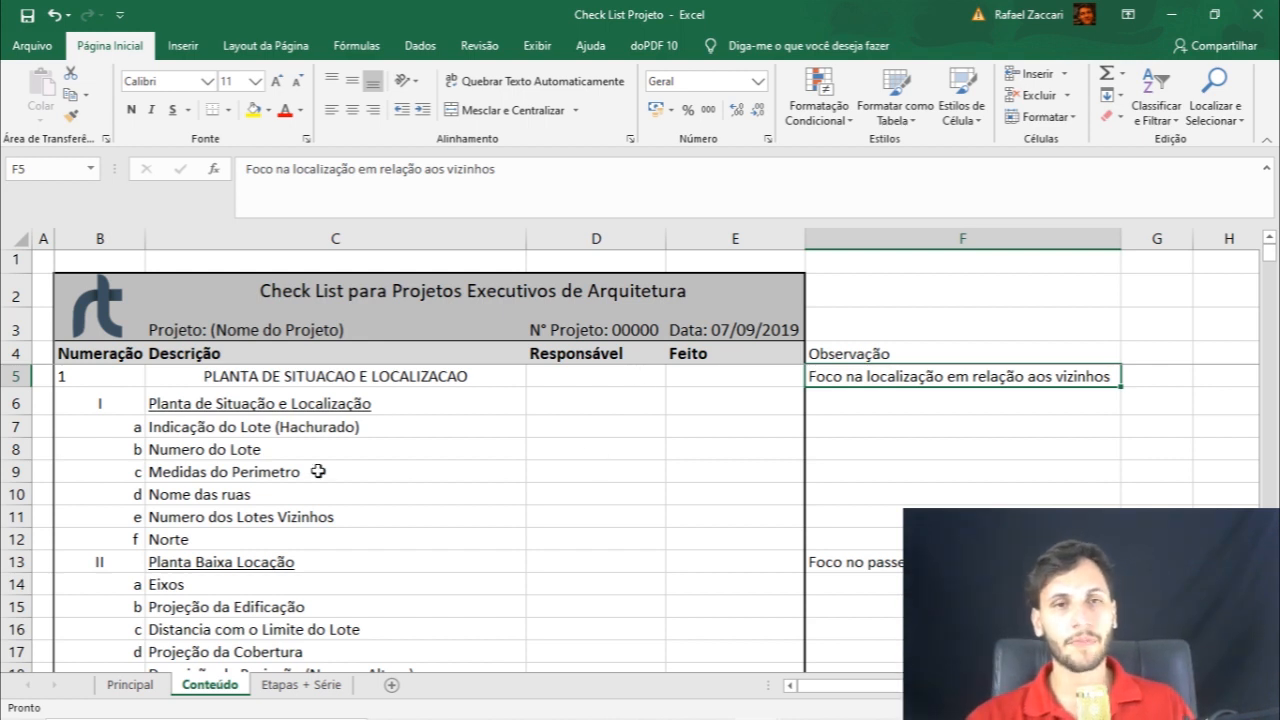
Review the Observação note and the items of Planta Baixa Locação, from Eixos to Norte, up to the Planta de Implantação section
click(290, 562)
click(868, 562)
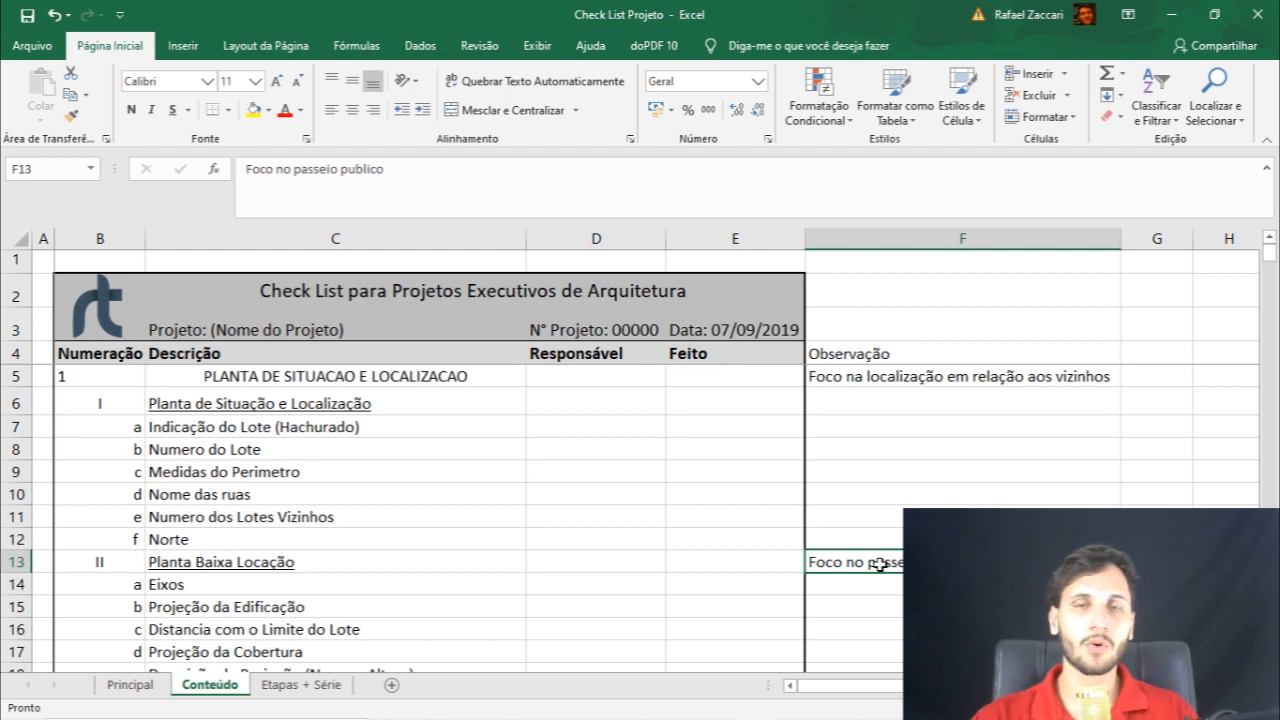
scroll(851, 563, down, 1)
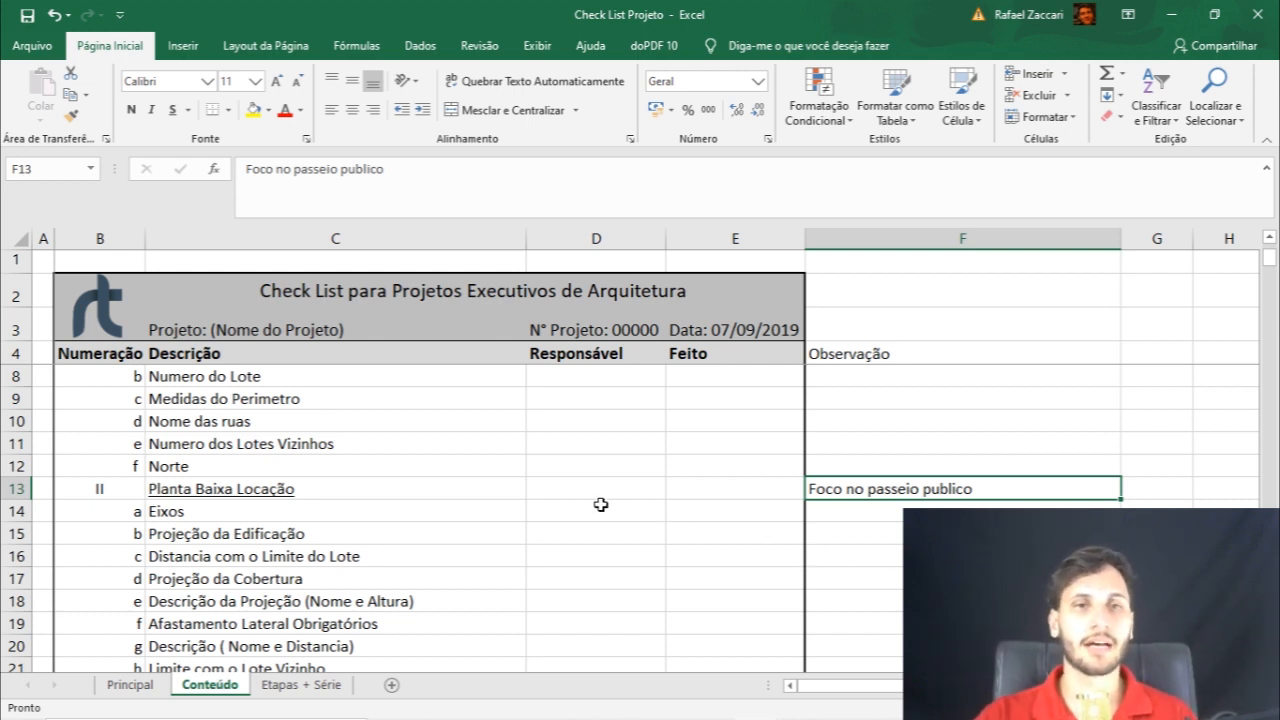
scroll(600, 500, down, 1)
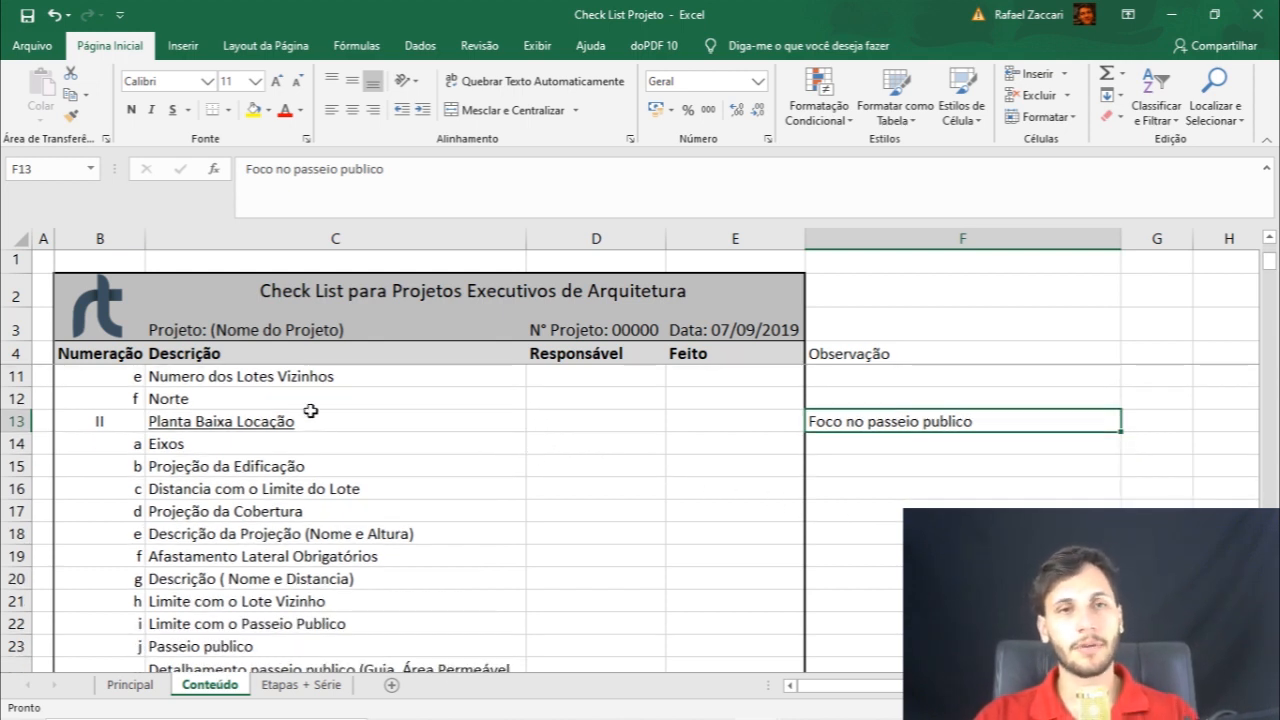
scroll(310, 412, down, 1)
scroll(310, 412, down, 2)
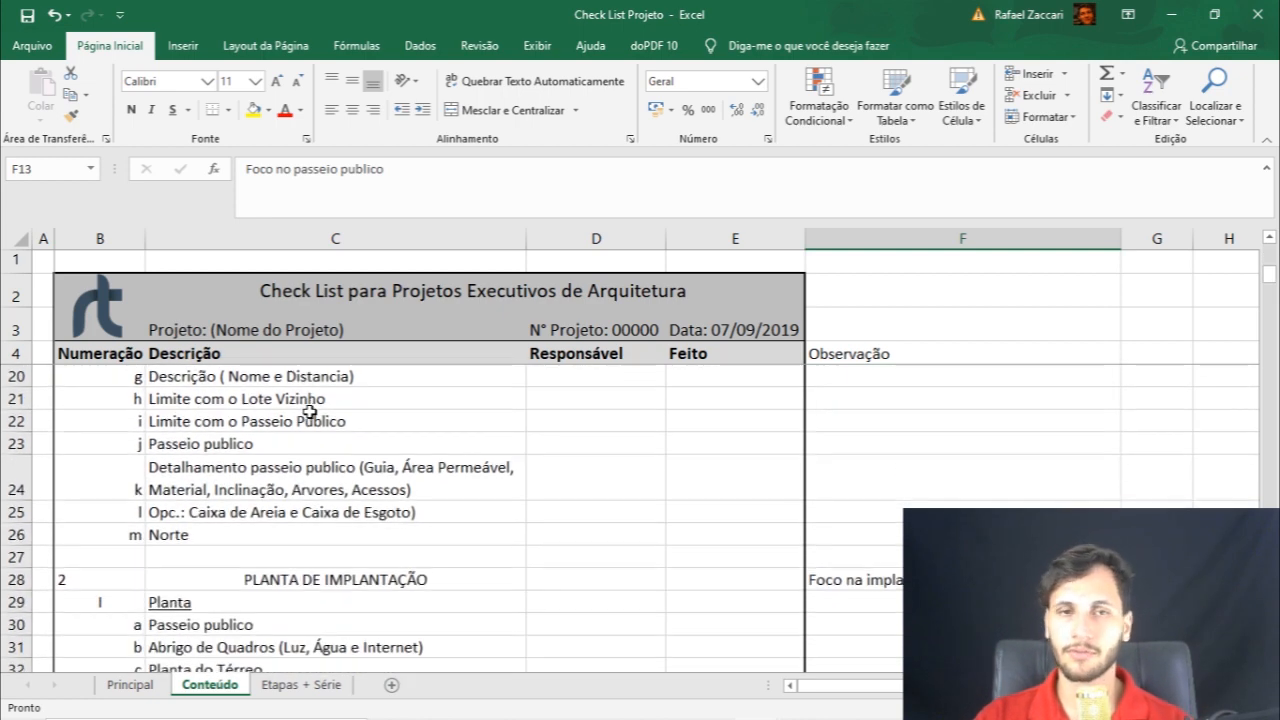
scroll(309, 441, down, 1)
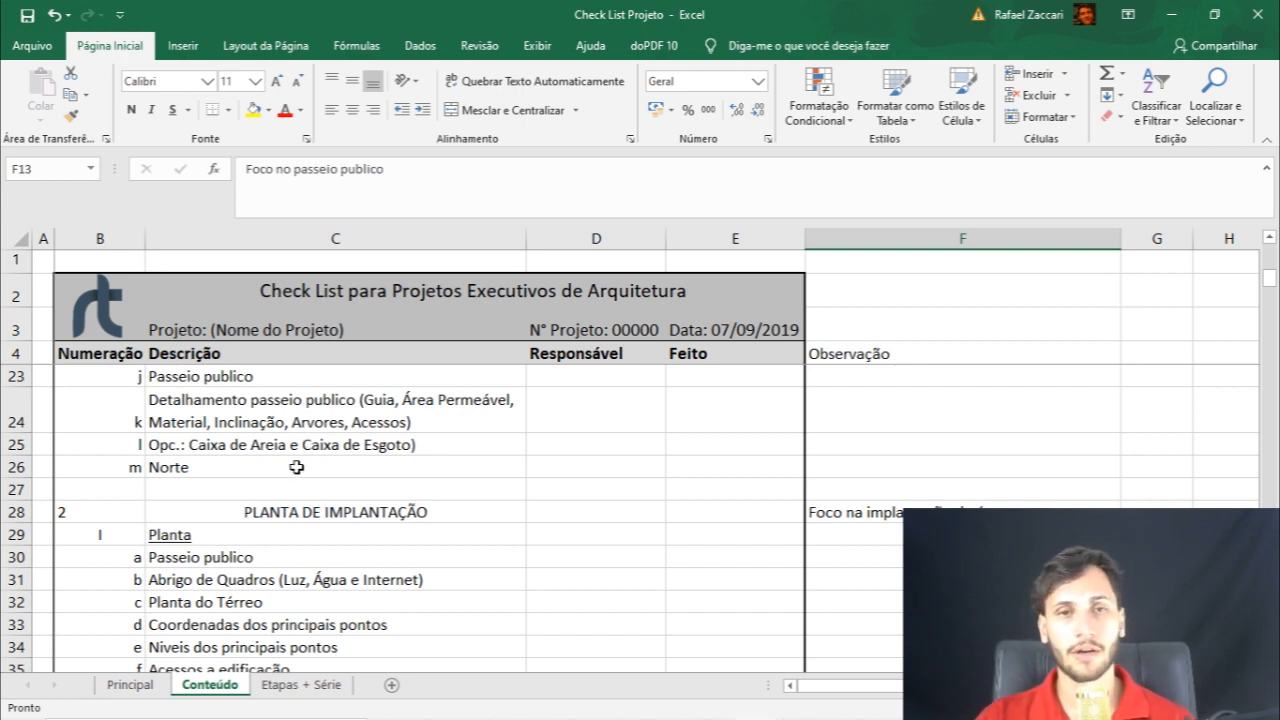
Review the section 2 heading, Planta de Implantação, with its Observação note and the items listed under it
click(843, 508)
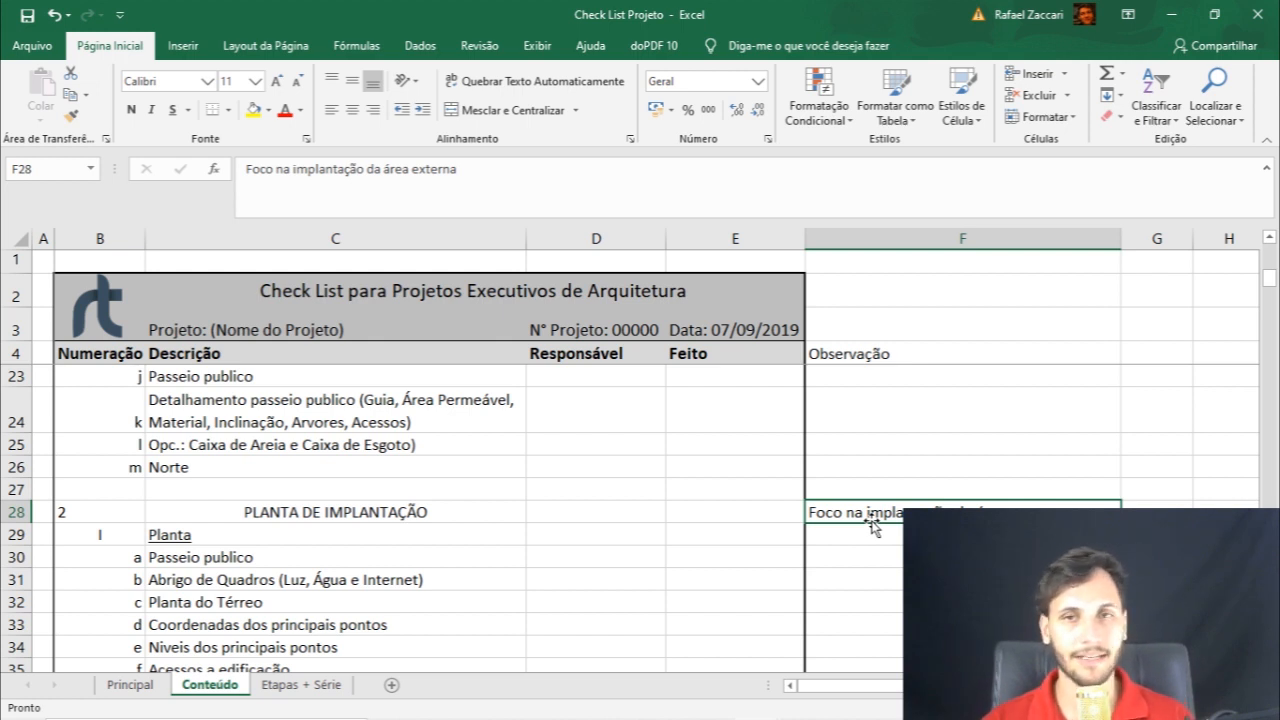
click(411, 511)
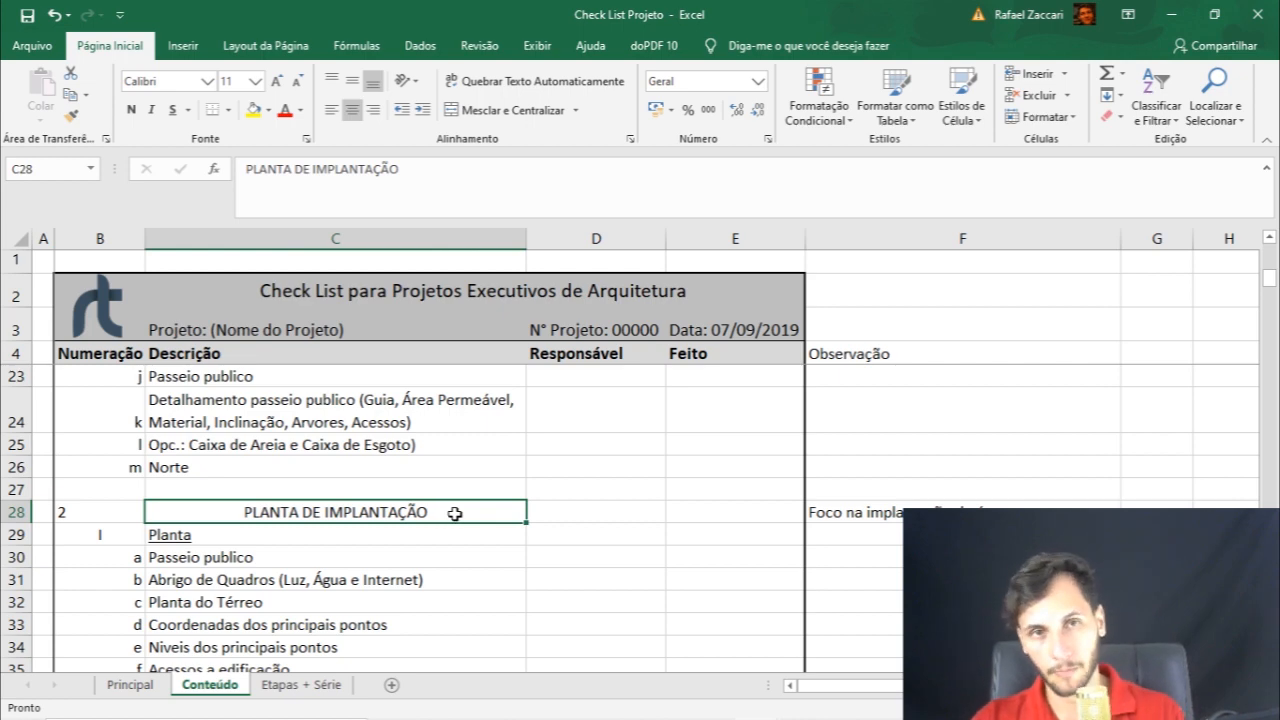
scroll(386, 443, down, 2)
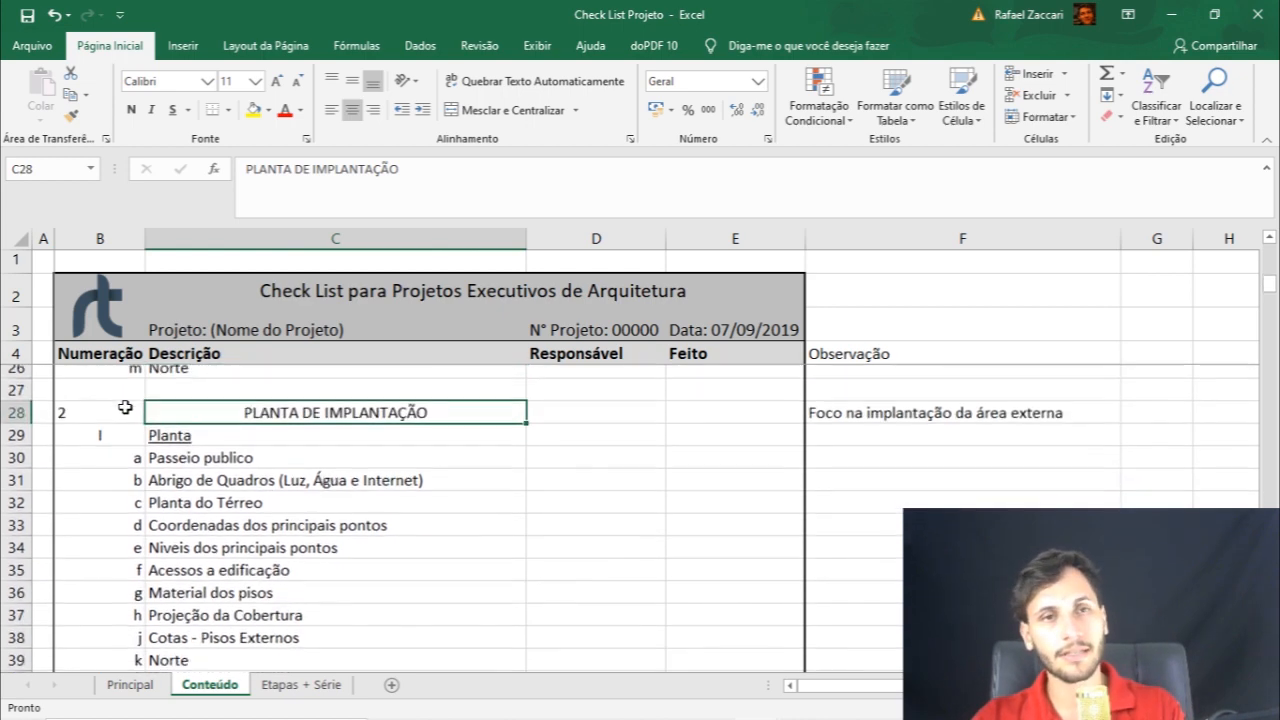
drag(100, 418, 156, 421)
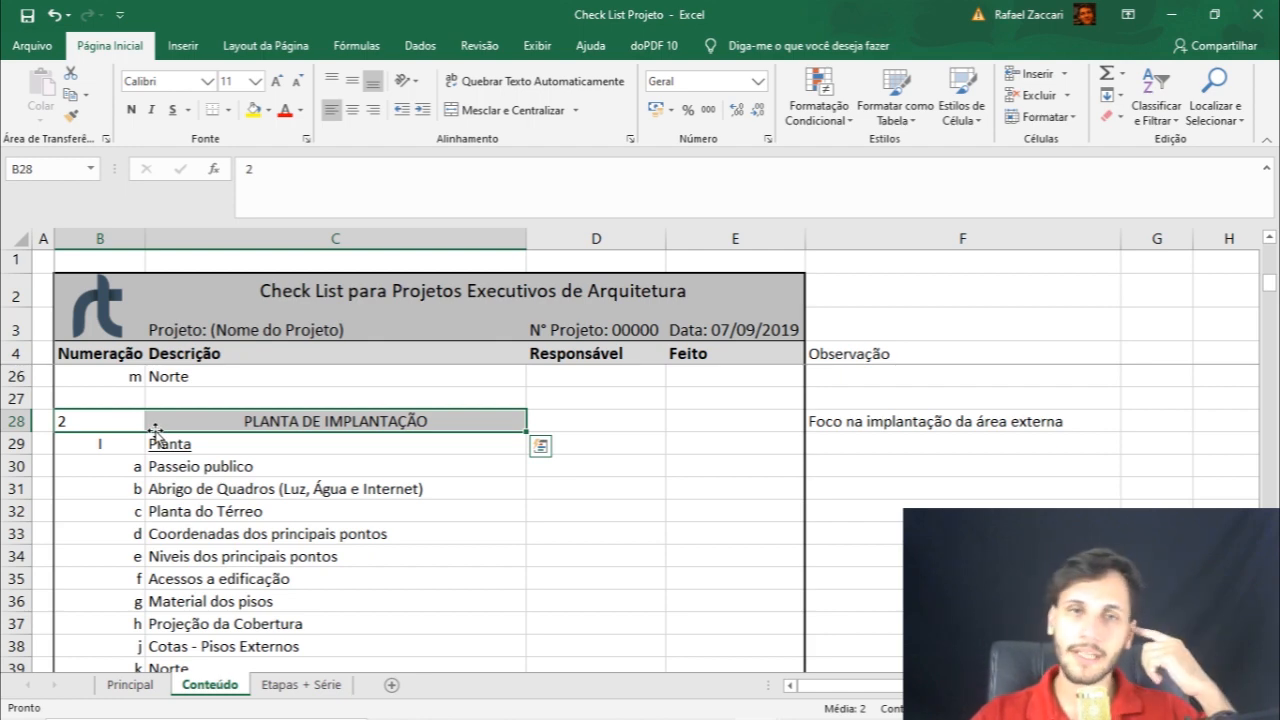
Return to section 1, Planta de Situacao e Localizacao, and look at its heading, number and subitems
scroll(158, 430, up, 7)
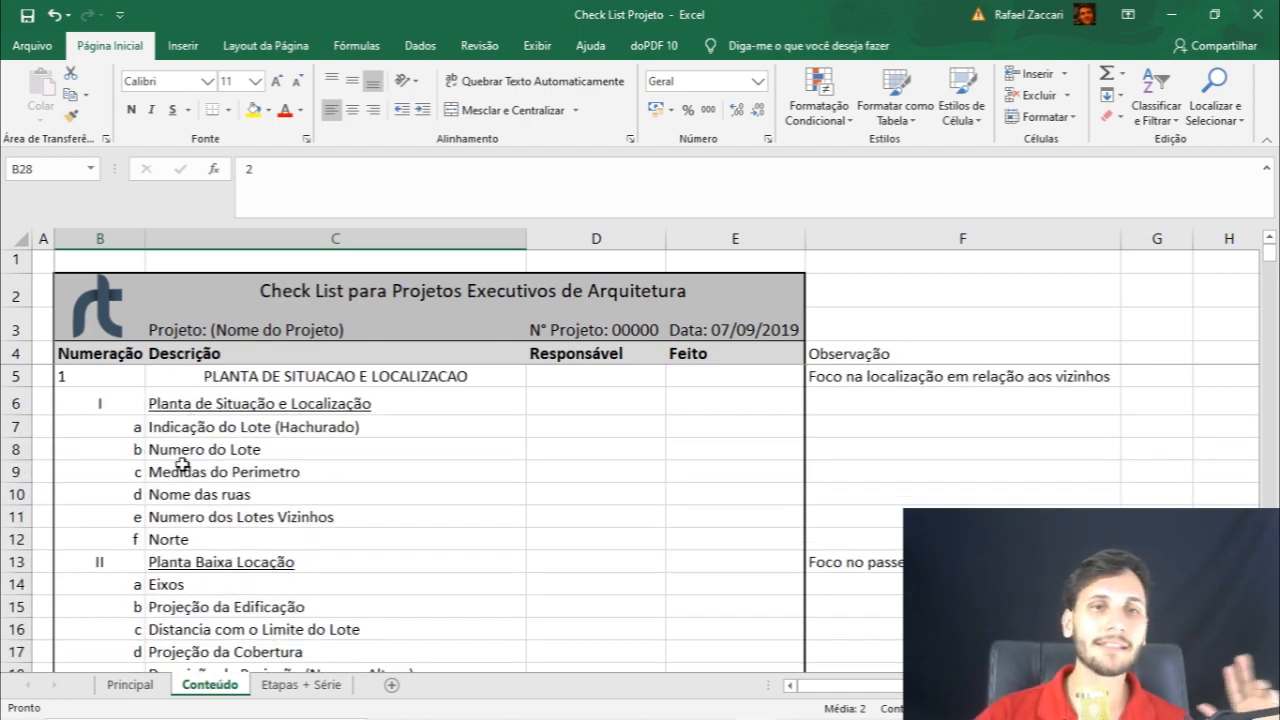
click(226, 403)
click(243, 379)
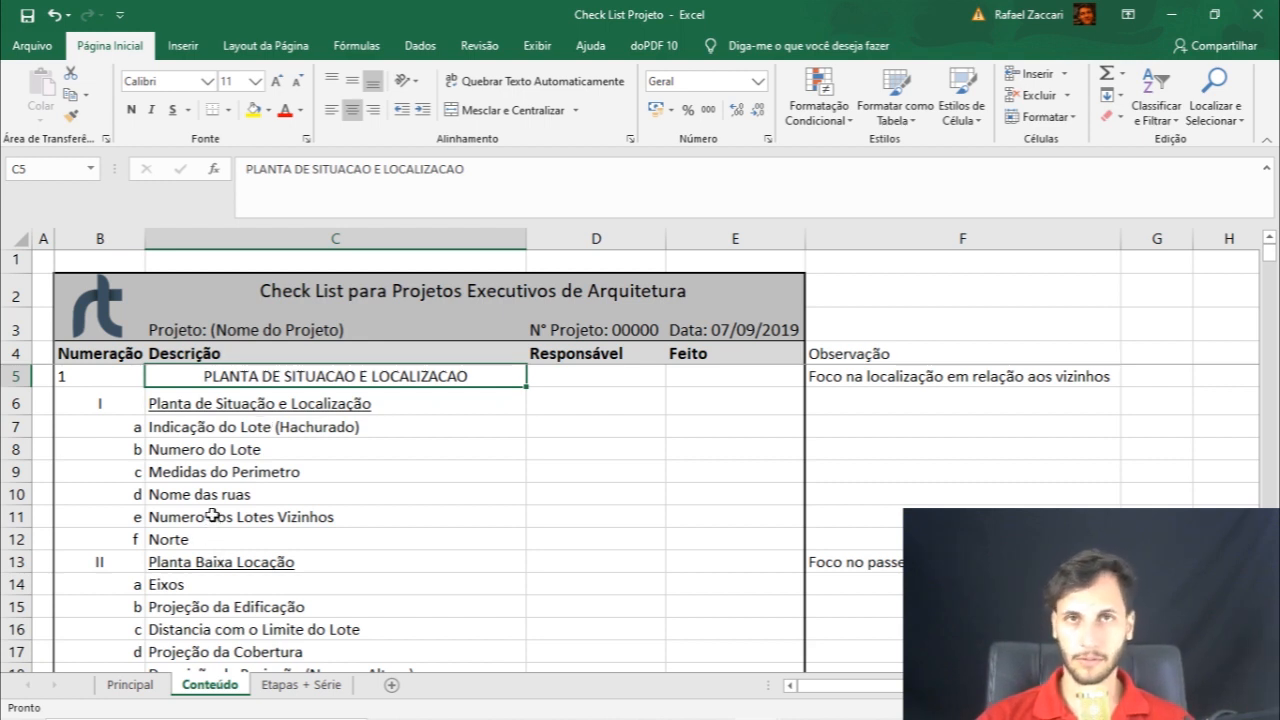
click(80, 378)
scroll(90, 388, down, 1)
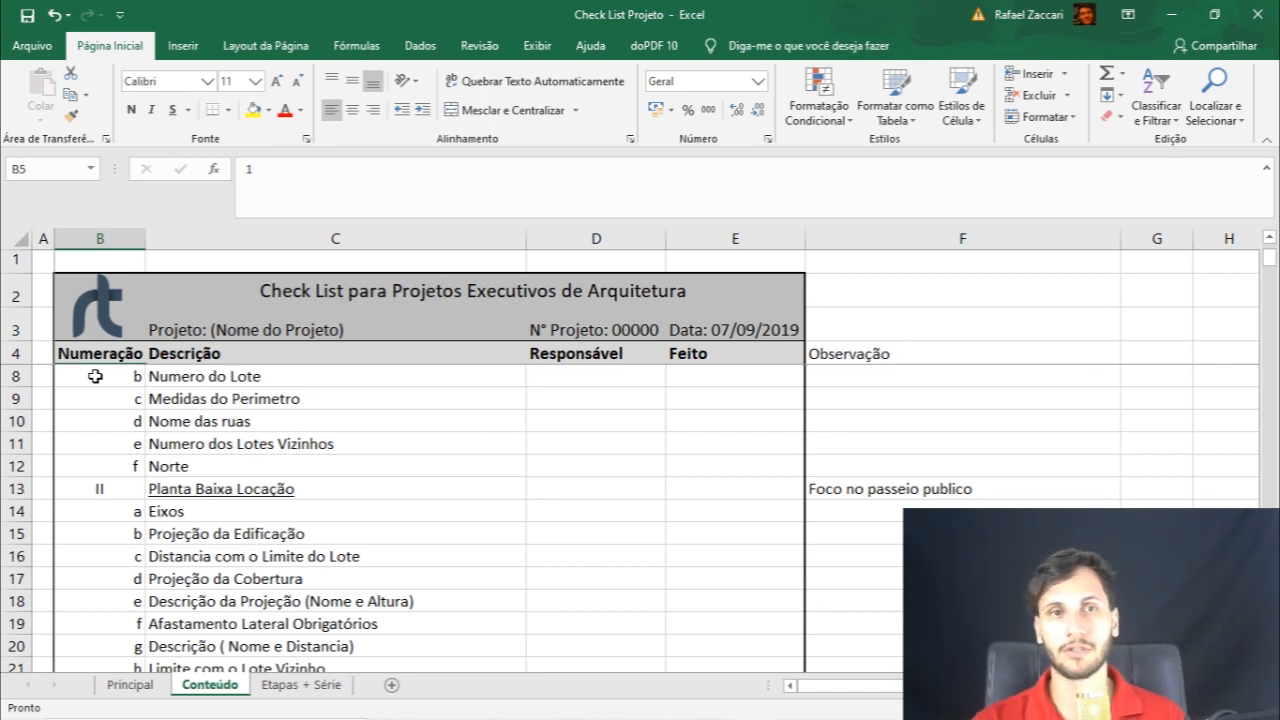
Compare the Conteúdo sections with the plan titles on the Principal sheet, from Planta de Situacao e Localizacao to Planta de Cobertura
scroll(91, 474, down, 6)
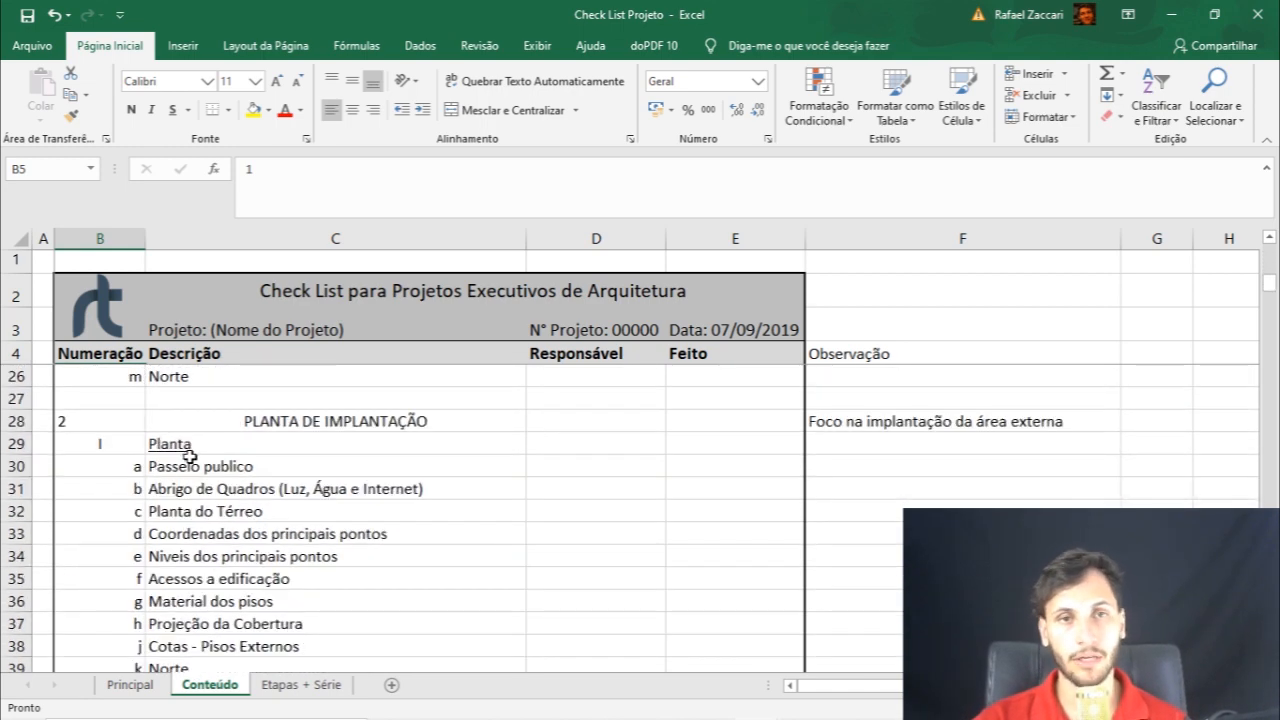
scroll(234, 426, down, 3)
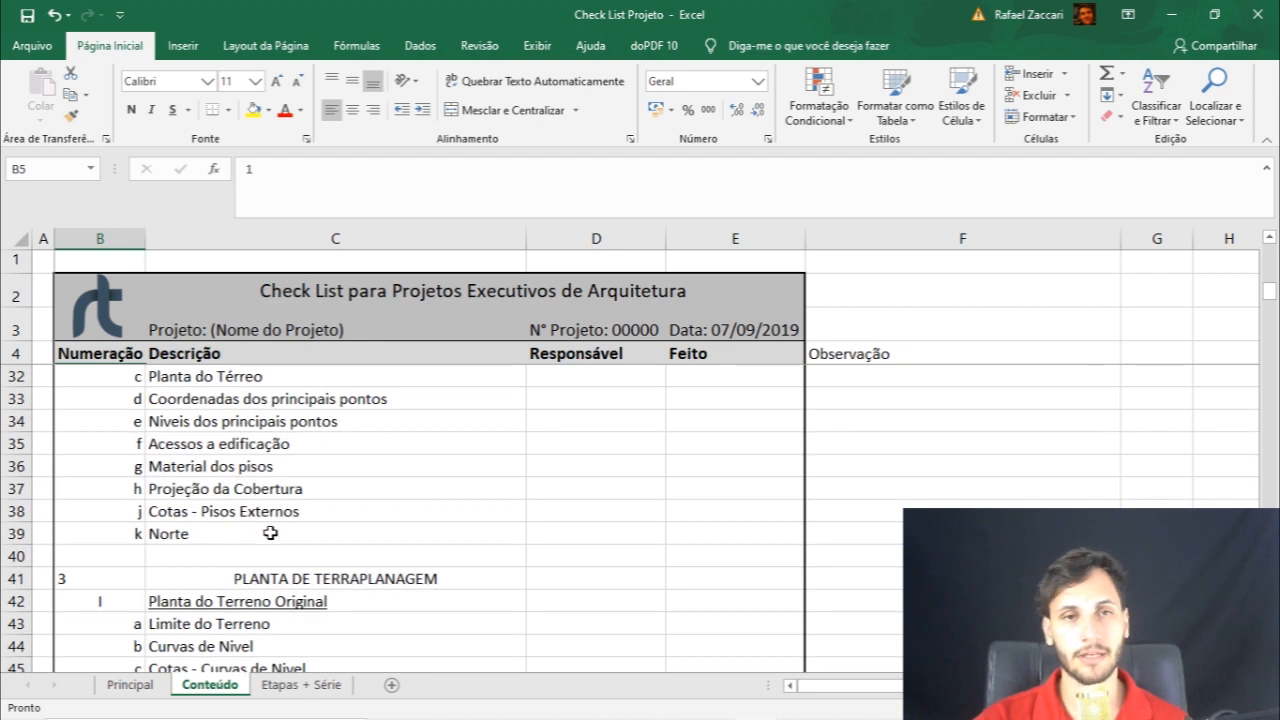
click(135, 685)
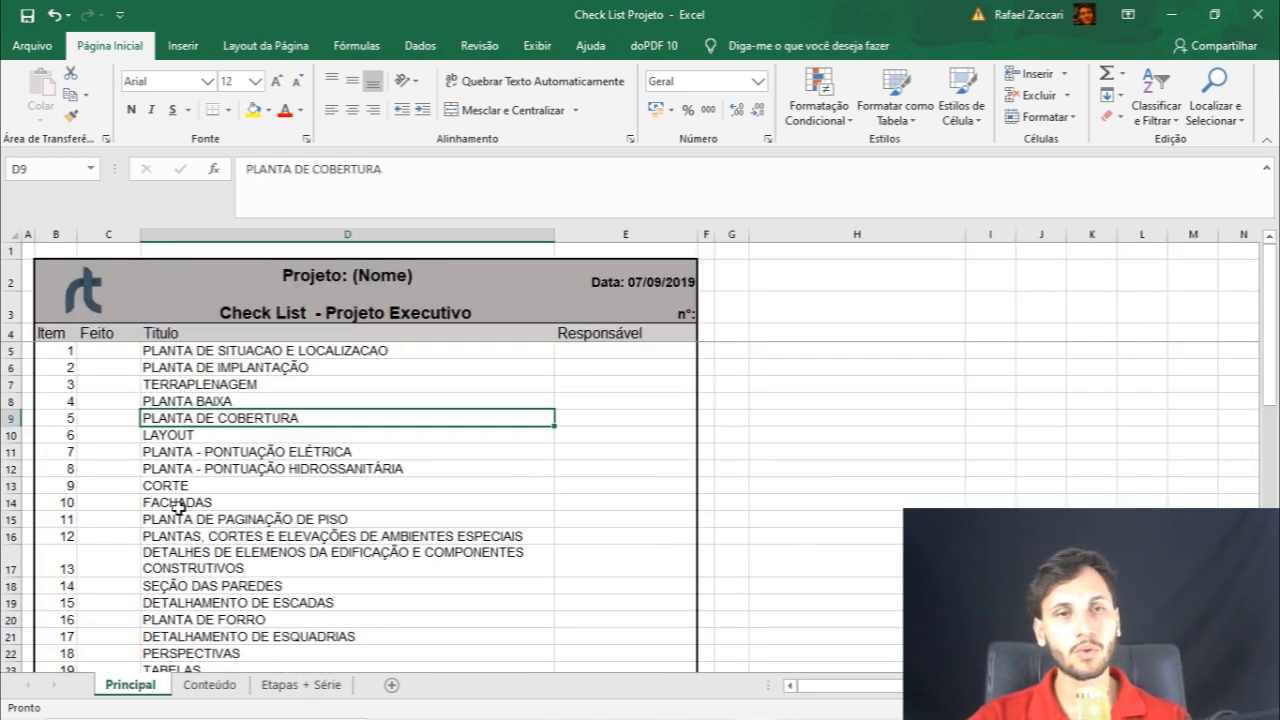
click(220, 352)
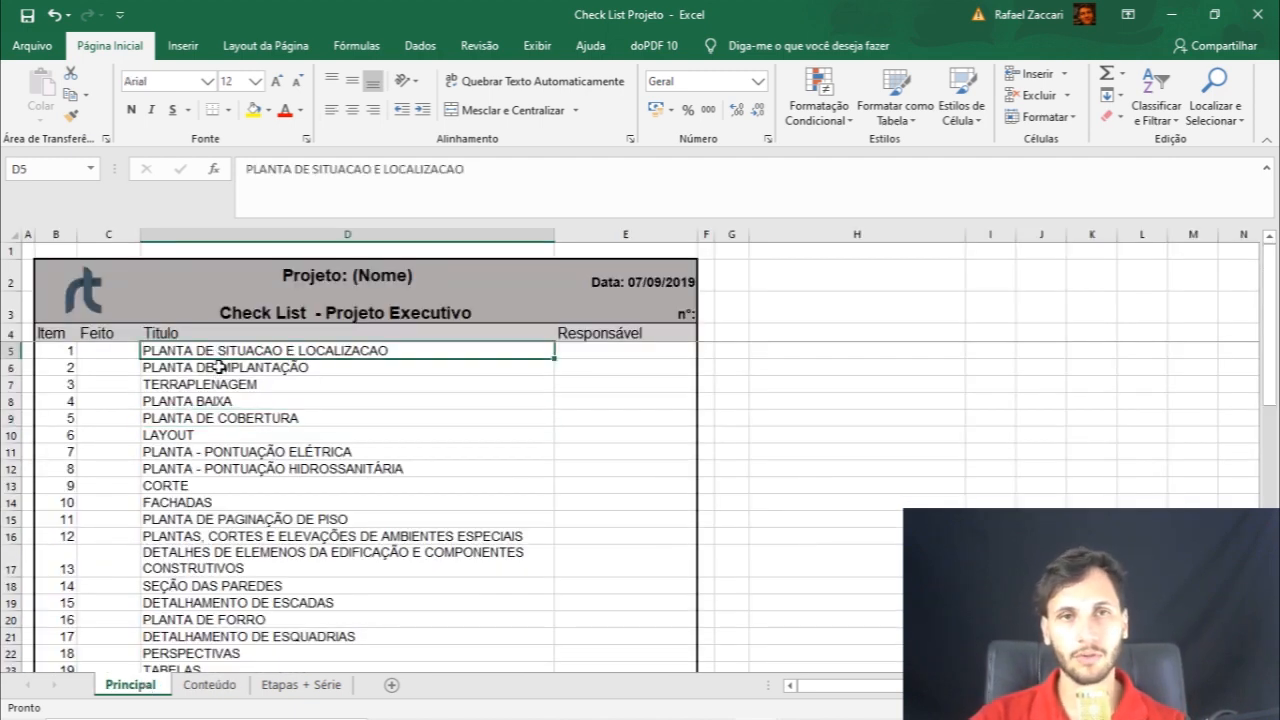
drag(206, 384, 209, 421)
click(208, 686)
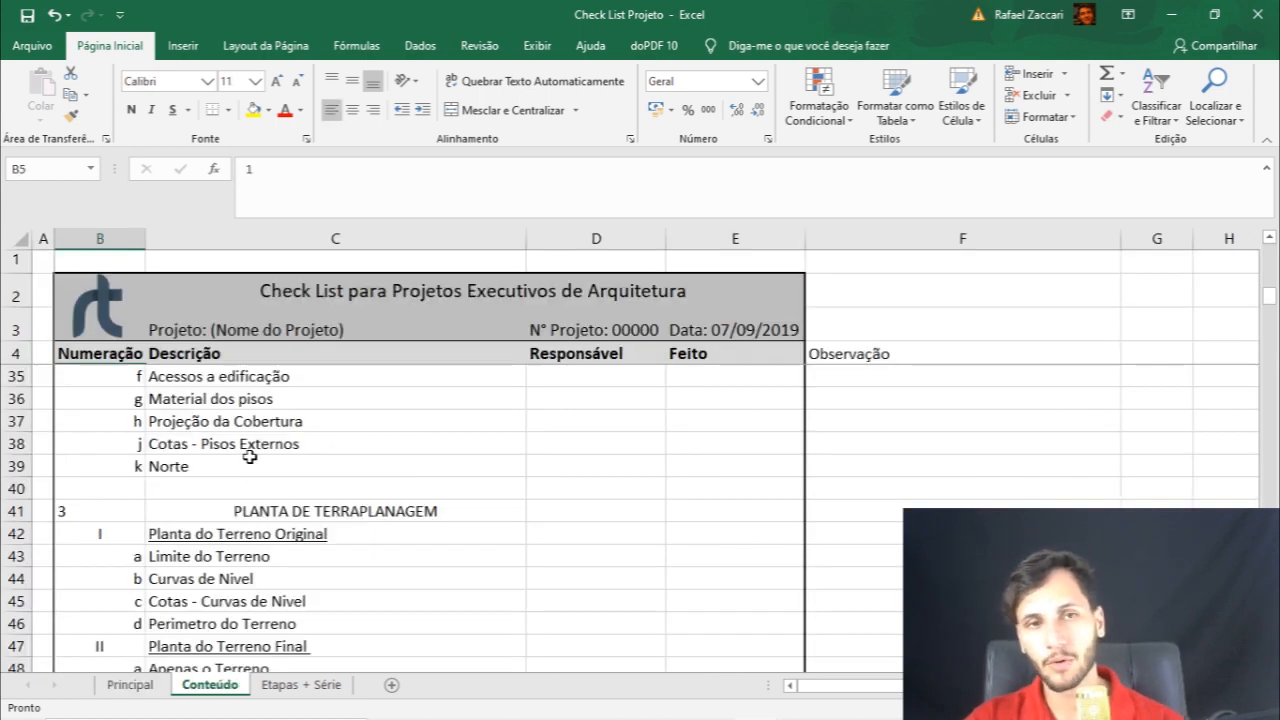
Review section 3, Planta de Terraplanagem, on the Conteúdo sheet, from Planta do Terreno Original down to Notas Gerais
scroll(249, 456, down, 2)
click(696, 385)
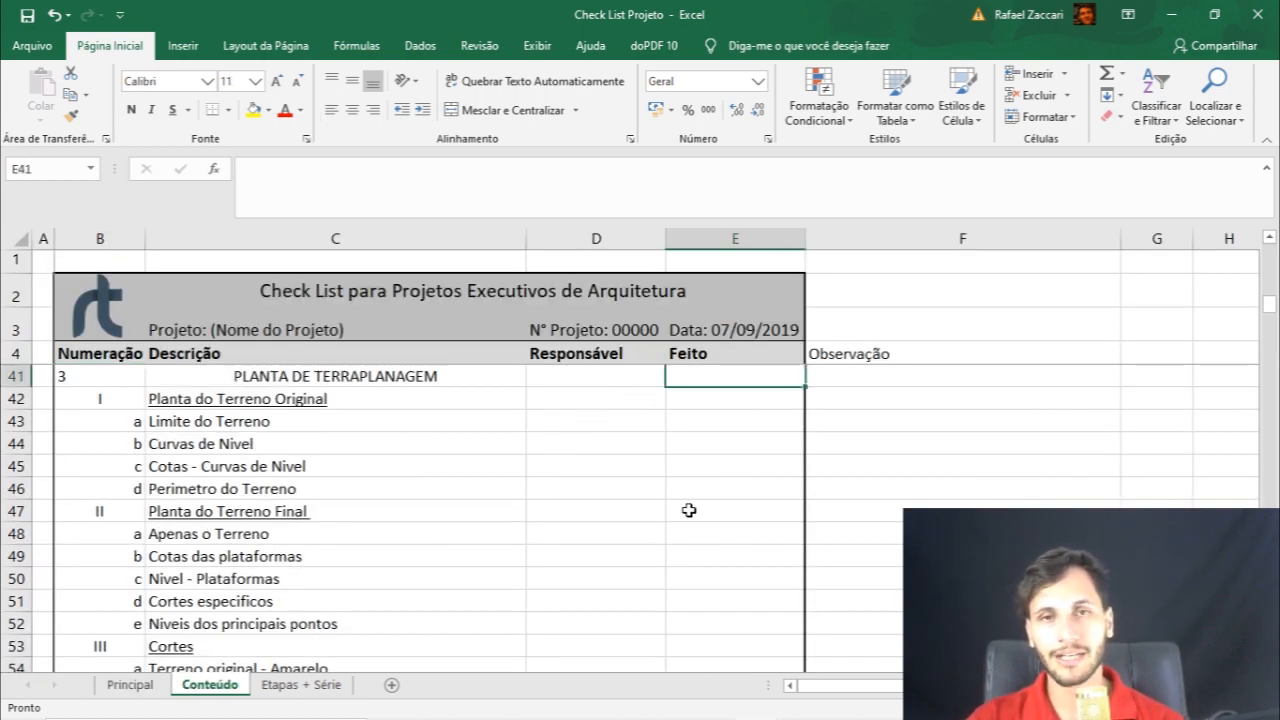
key(Down)
key(Down)
key(Down)
key(Down)
key(Down)
key(Down)
scroll(666, 544, down, 1)
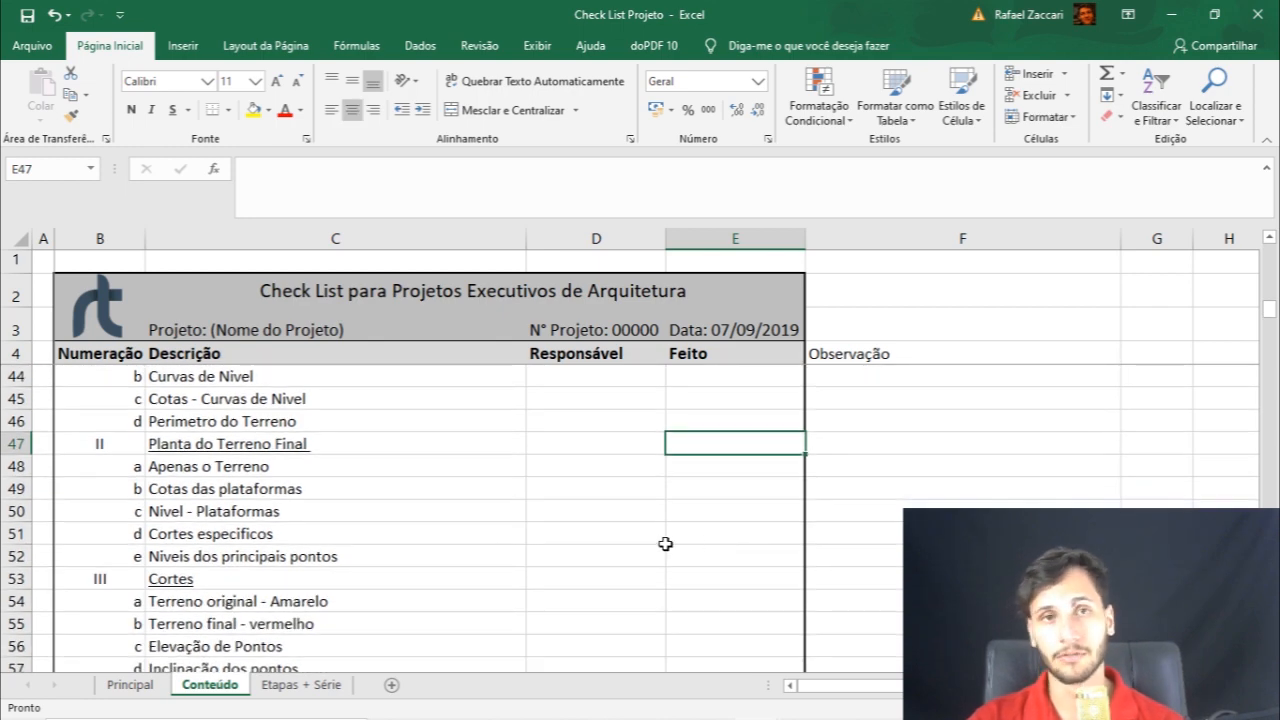
scroll(339, 502, down, 2)
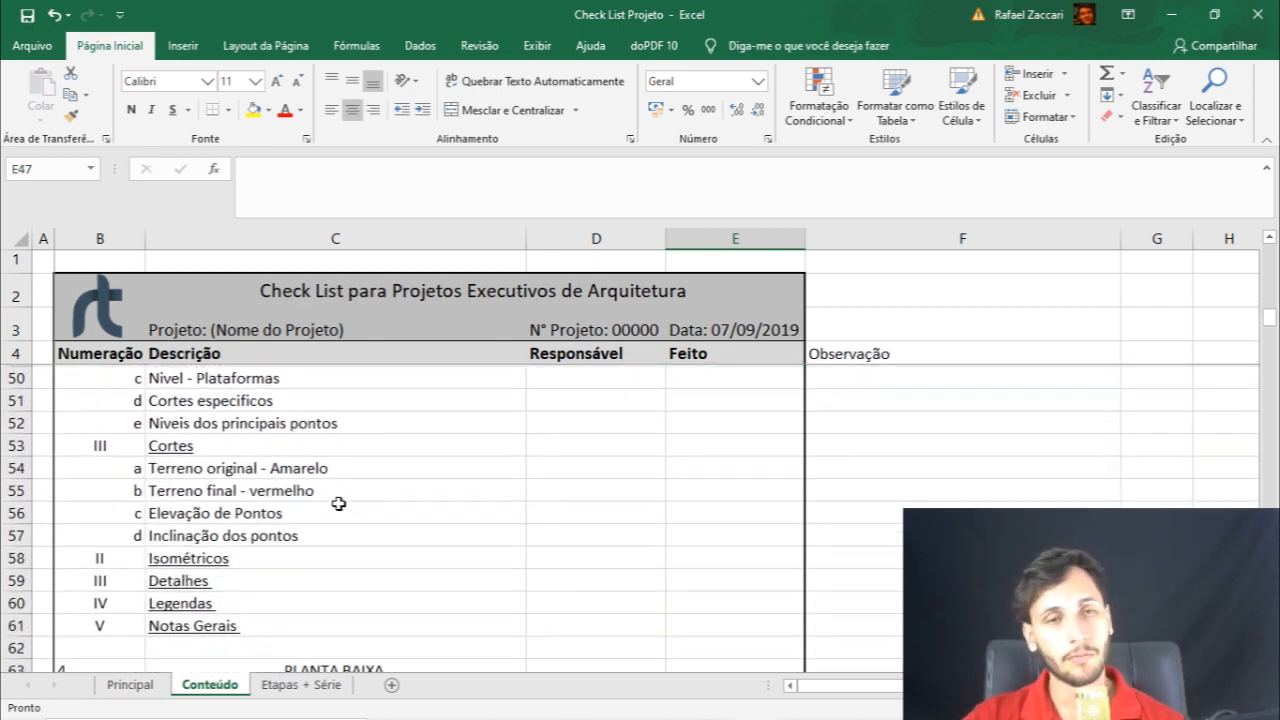
scroll(339, 502, down, 1)
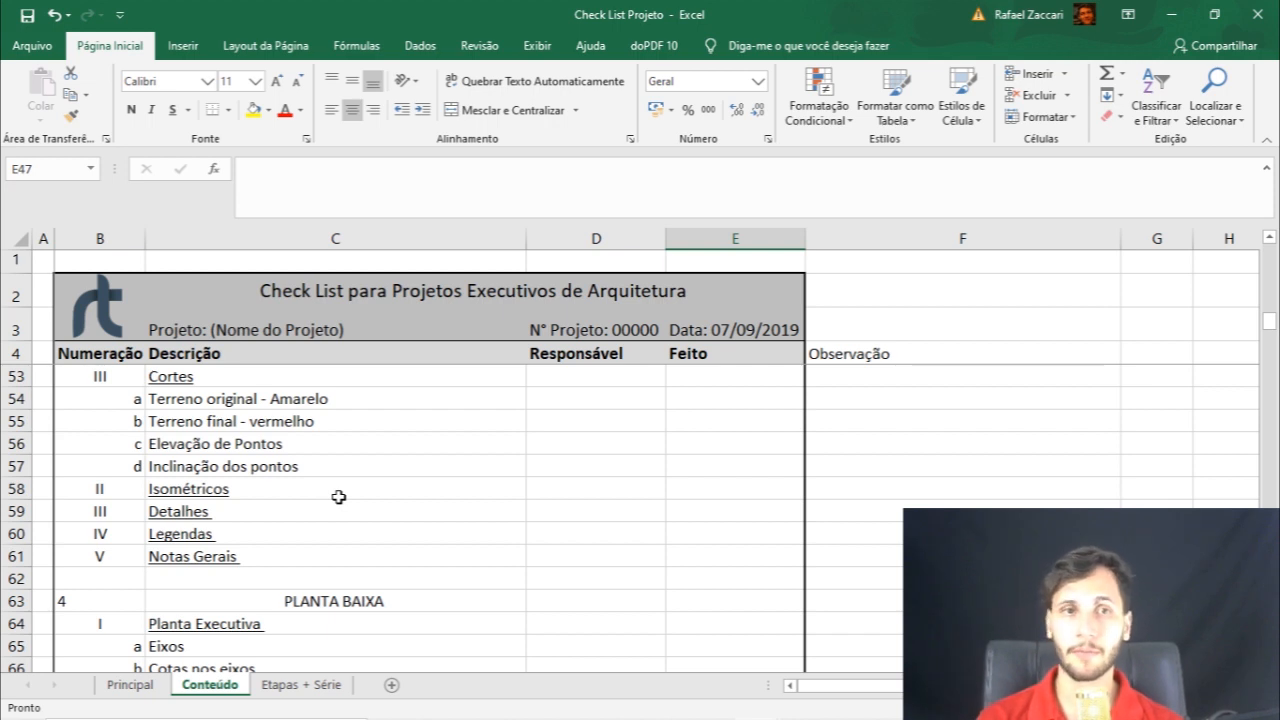
Examine the Legendas and Notas Gerais entries and the Cortes items Terreno final - vermelho and Inclinação dos pontos
click(212, 528)
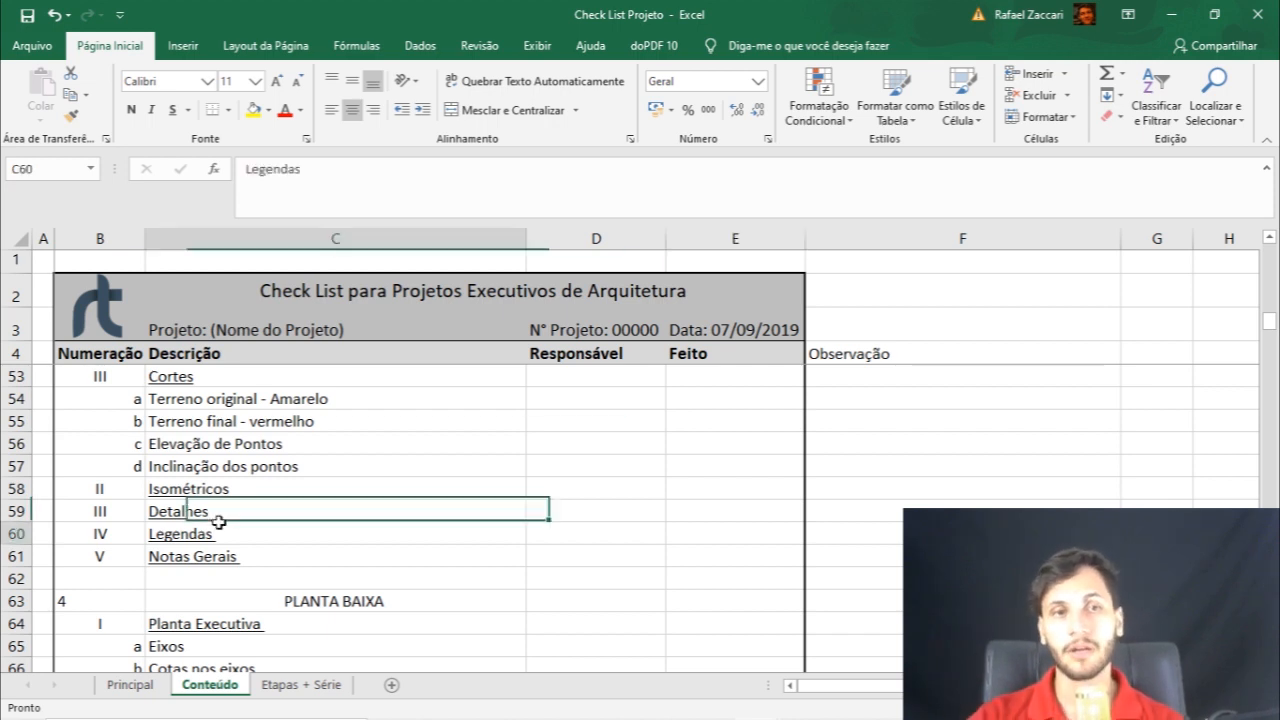
click(94, 554)
drag(113, 426, 150, 421)
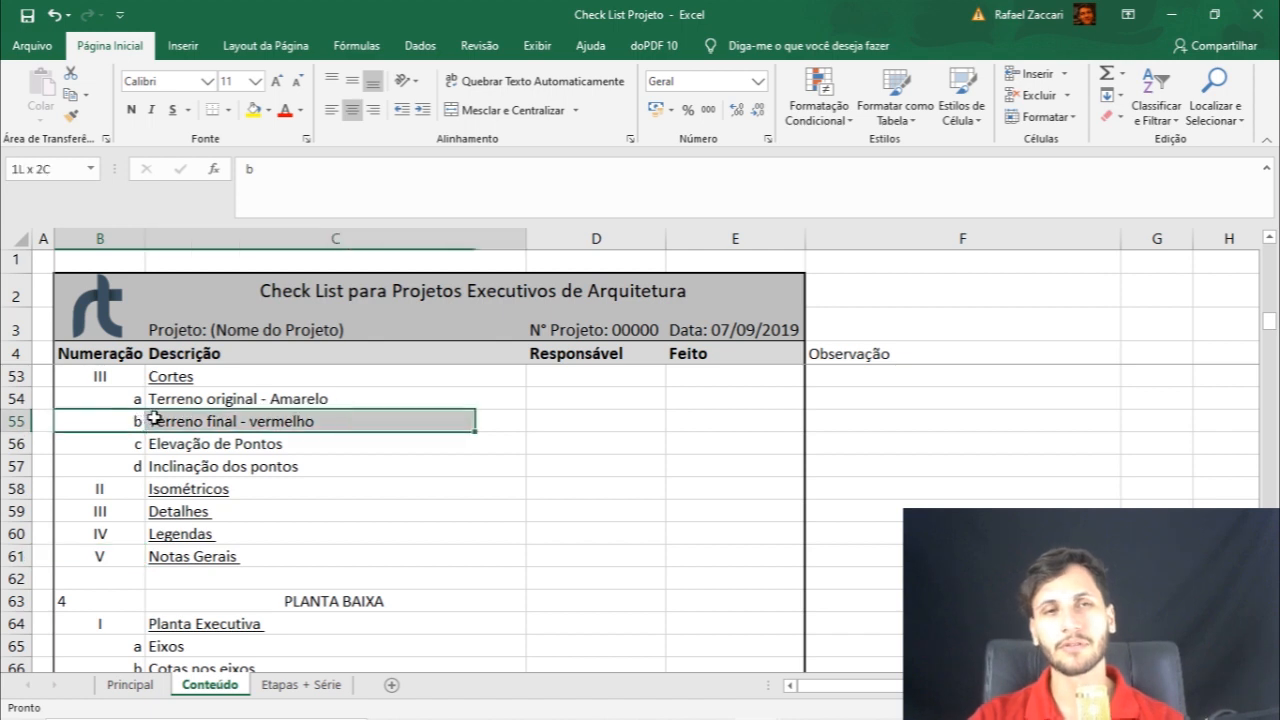
drag(110, 466, 152, 466)
scroll(175, 421, up, 2)
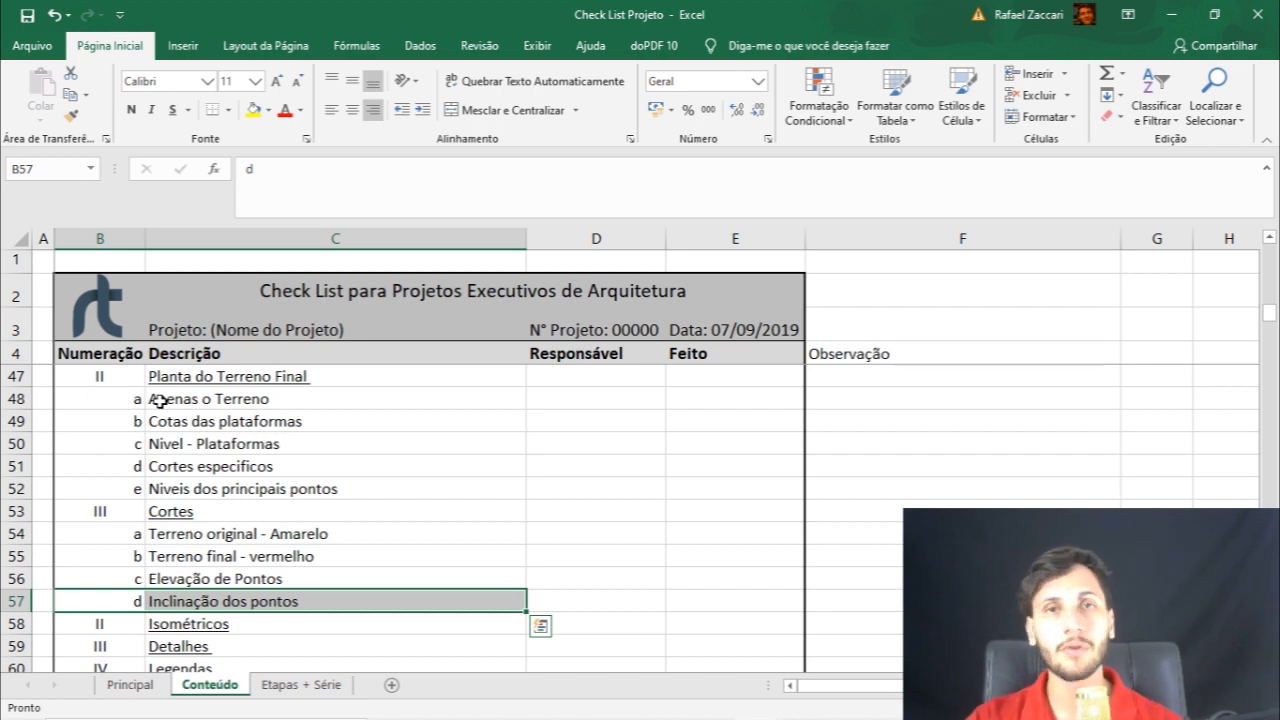
scroll(160, 399, up, 1)
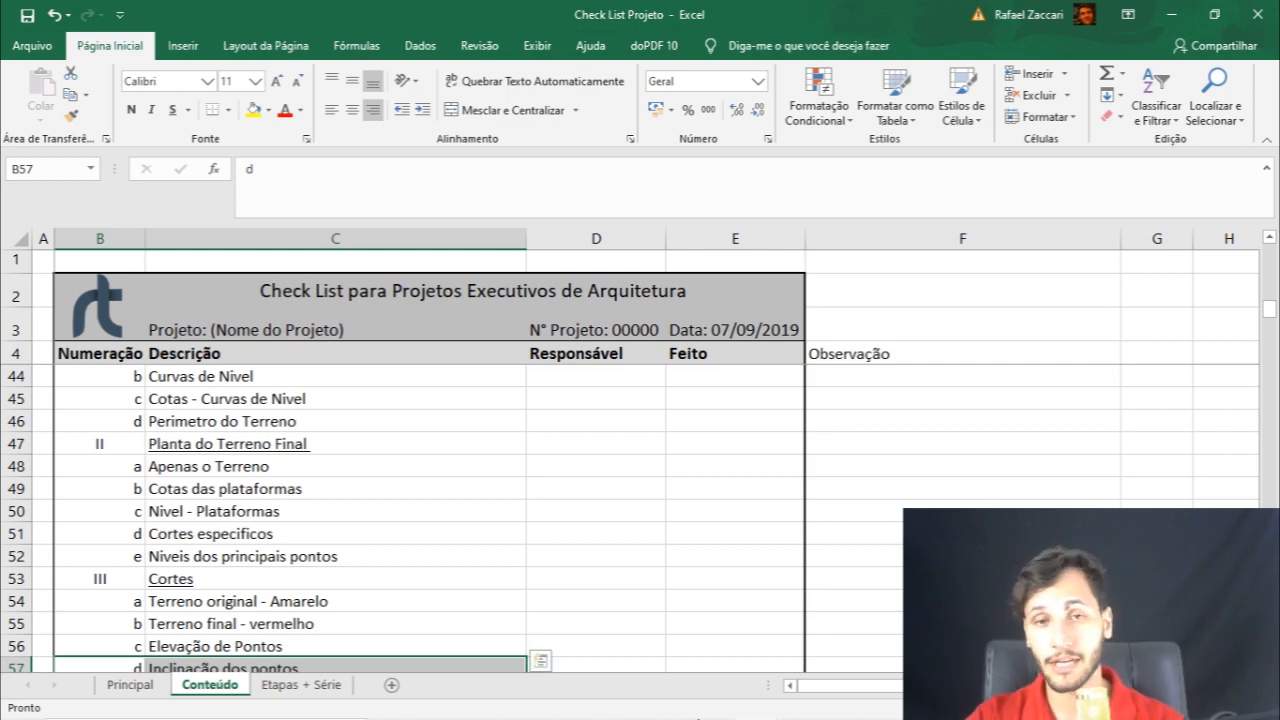
Switch to Revit, minimize the RT - Arquitetura 2.1 template and view the Master Class 04-10 project's browser
mouse_move(610, 712)
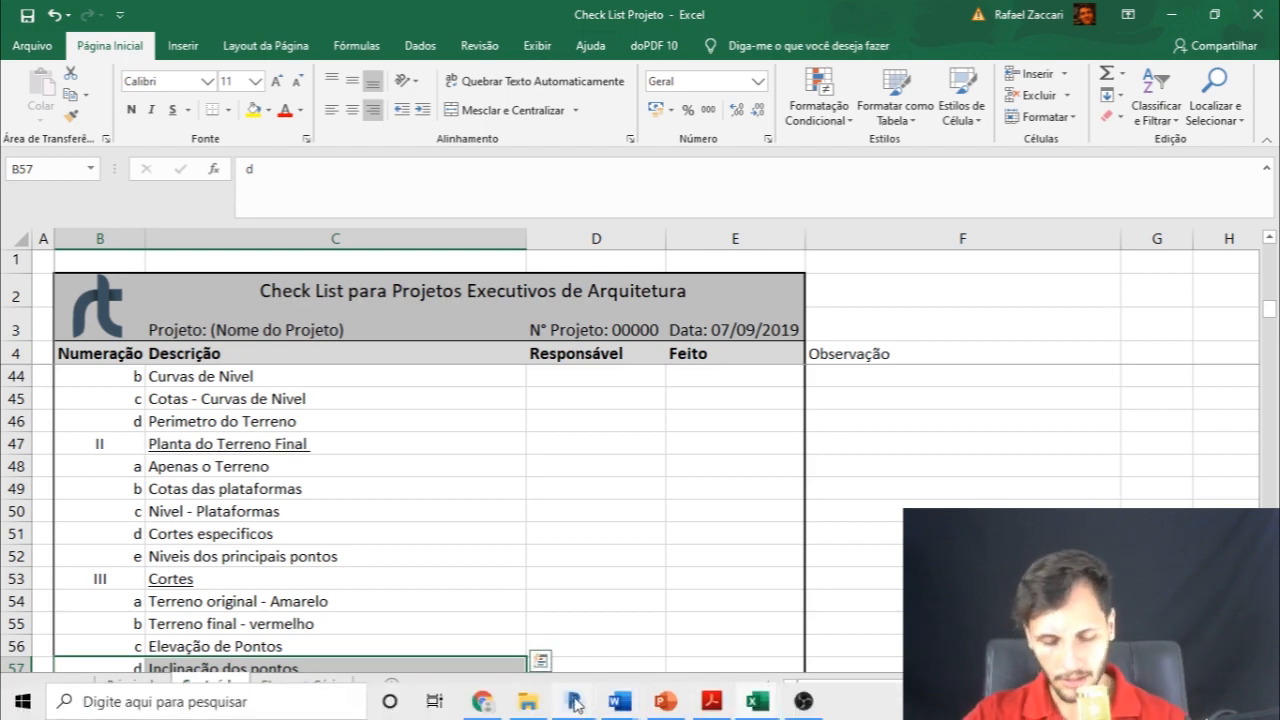
click(516, 668)
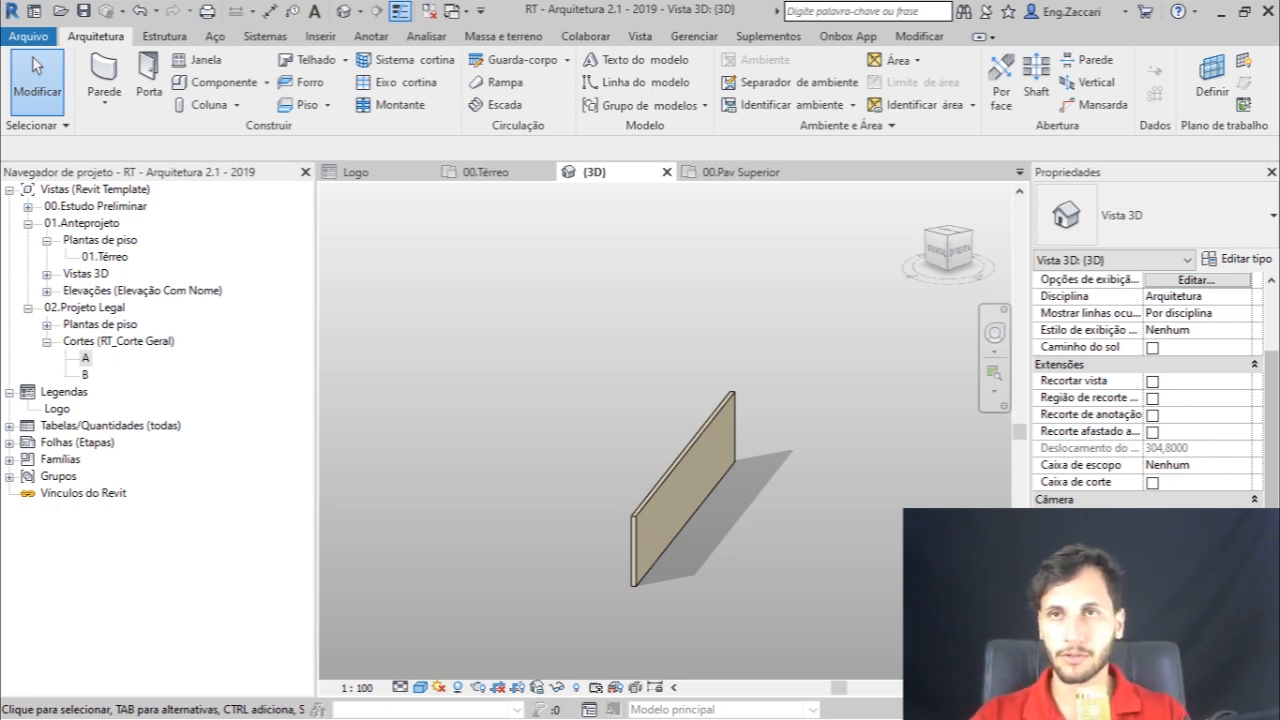
click(1222, 12)
mouse_move(545, 716)
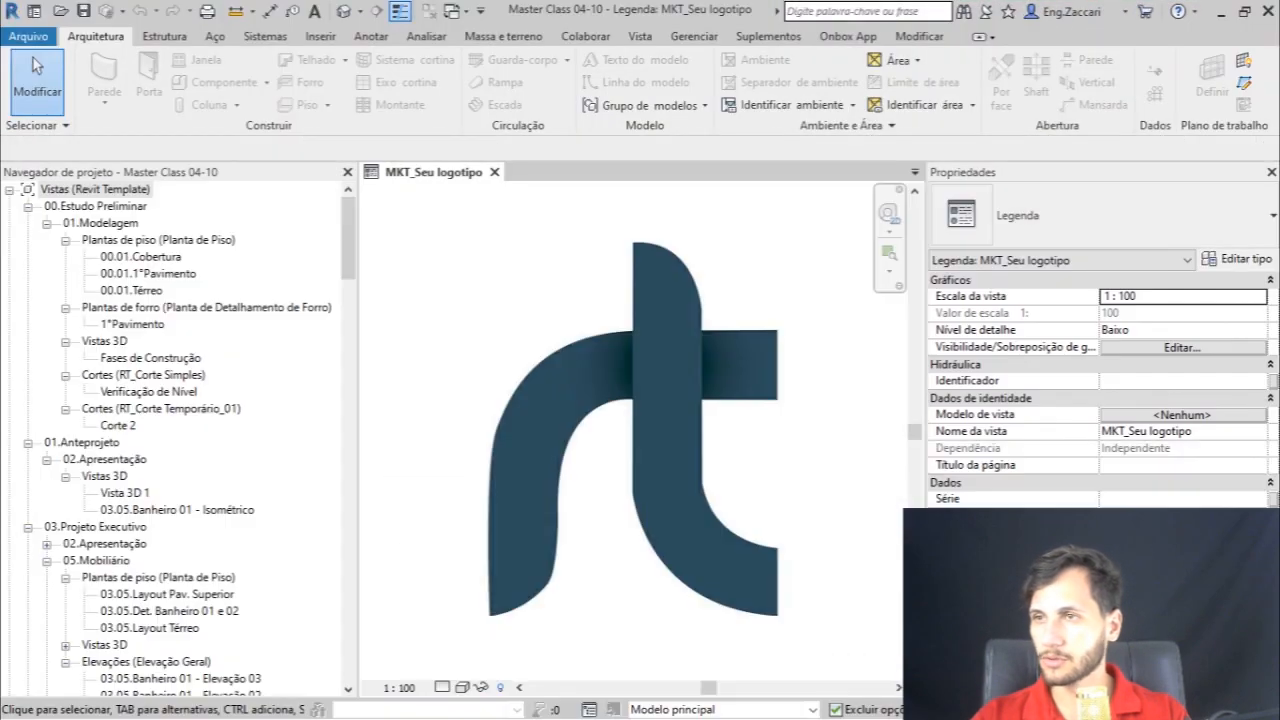
click(346, 252)
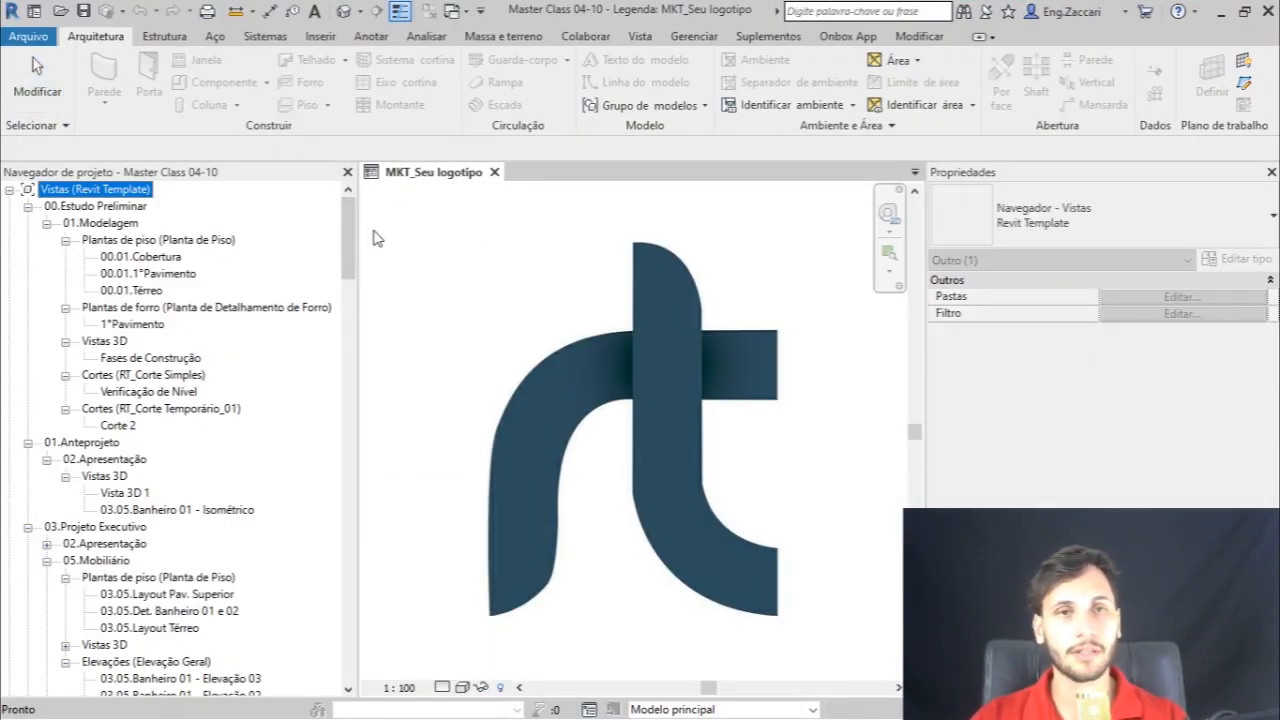
scroll(348, 229, down, 1)
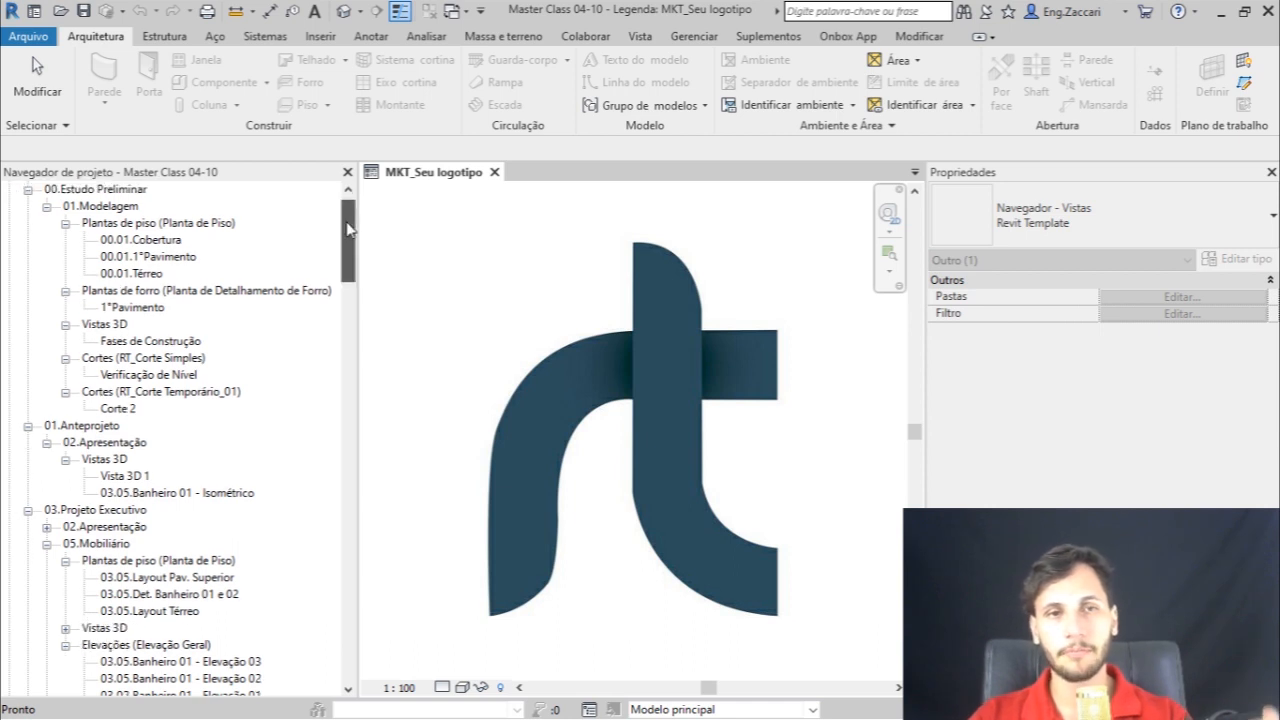
scroll(348, 229, up, 1)
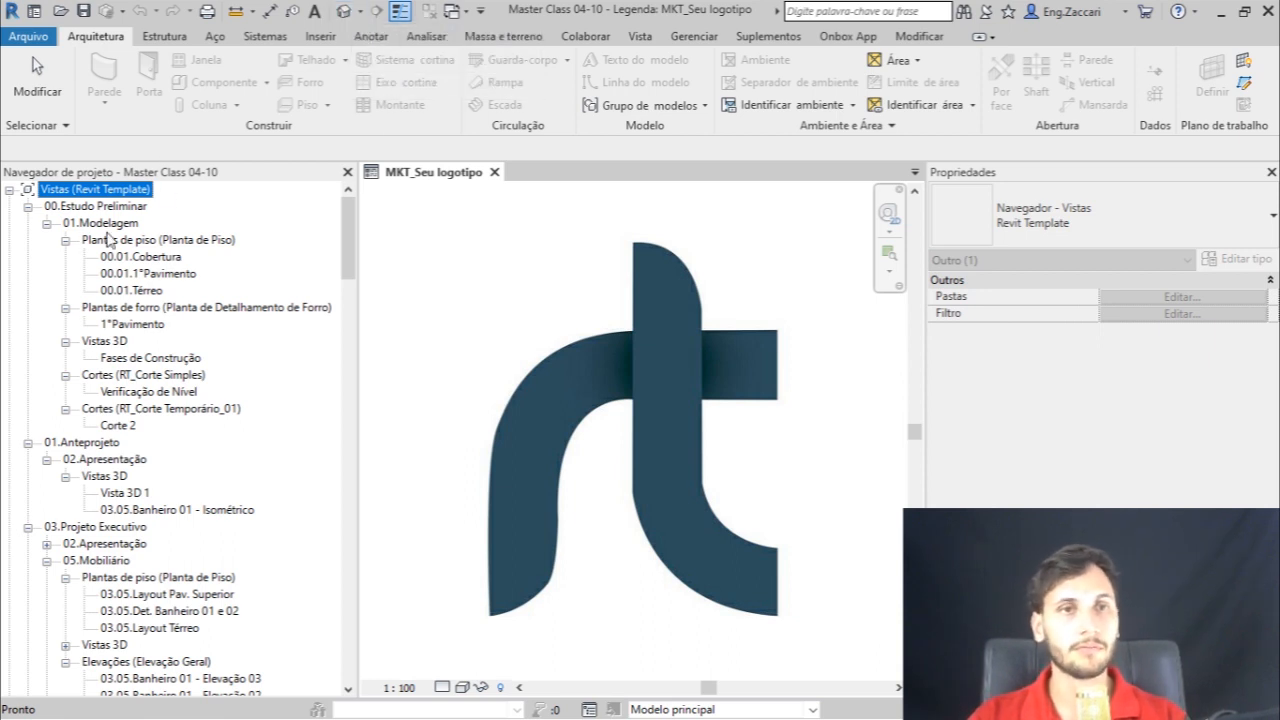
Collapse the floor plan, ceiling plan and 3D groups under 01.Modelagem, Anteprojeto's 02.Apresentação, and Projeto Executivo's 05.Mobiliário in the project browser
click(65, 241)
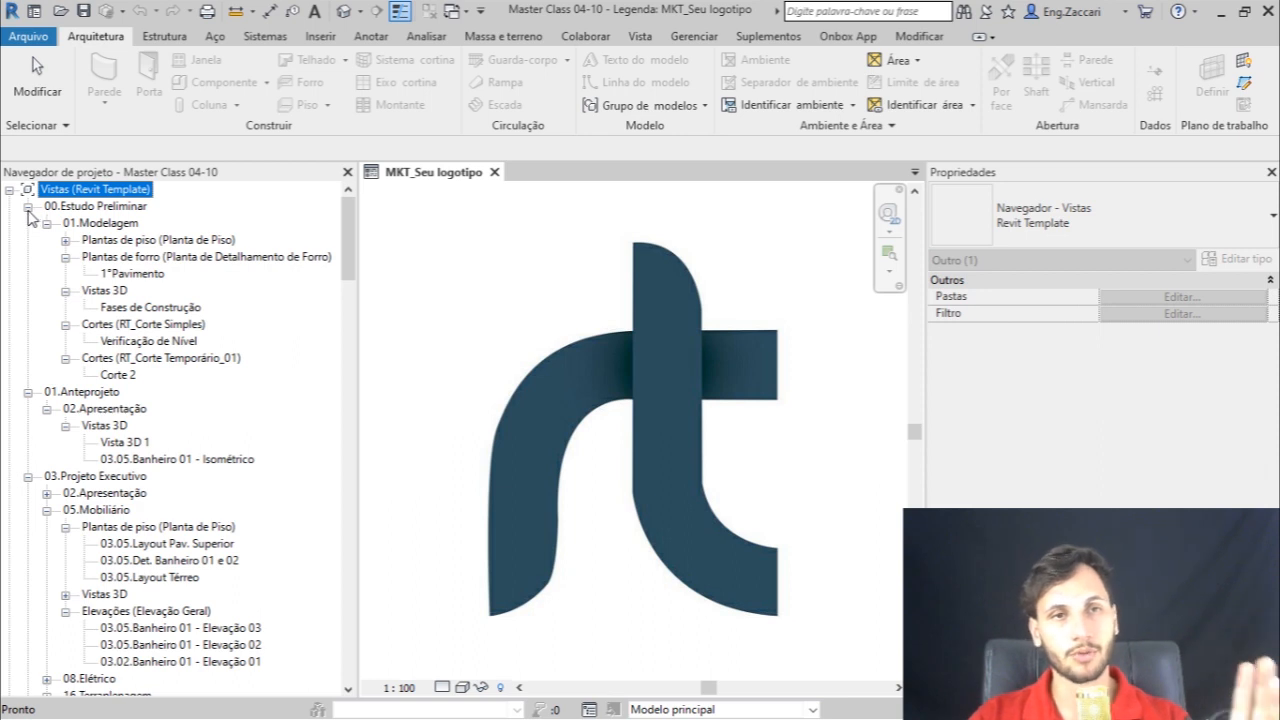
click(66, 258)
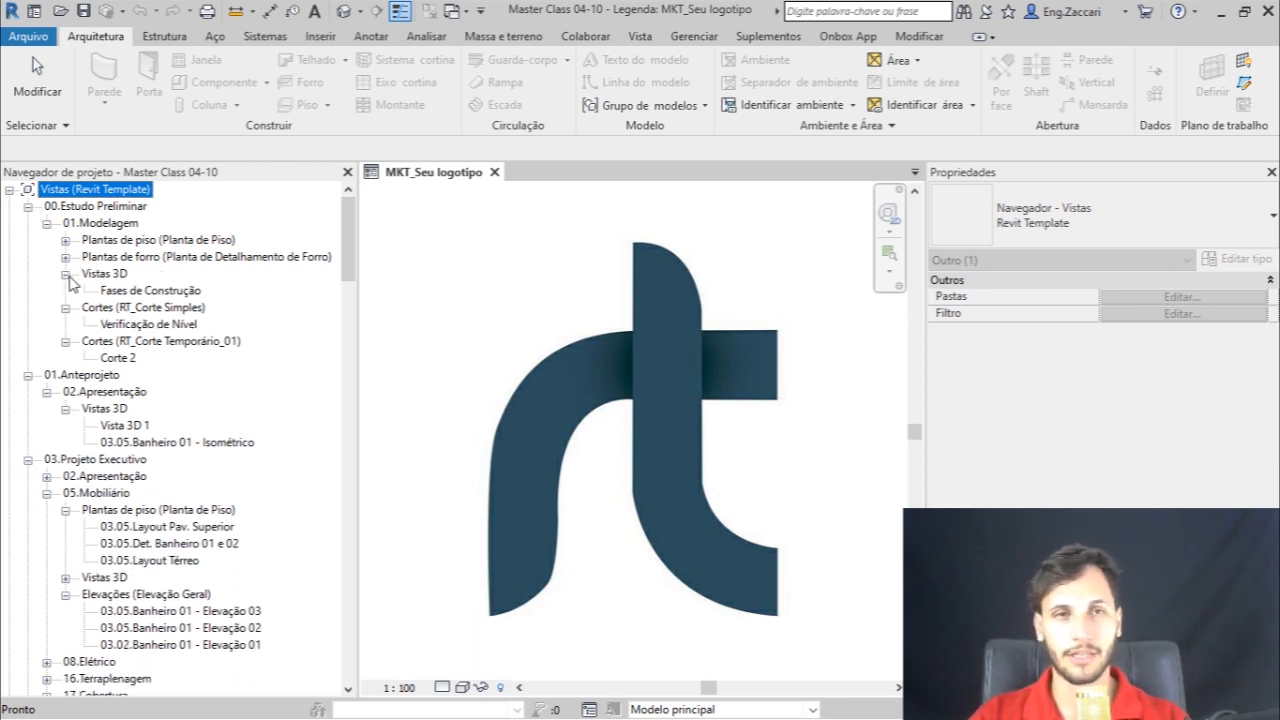
click(65, 274)
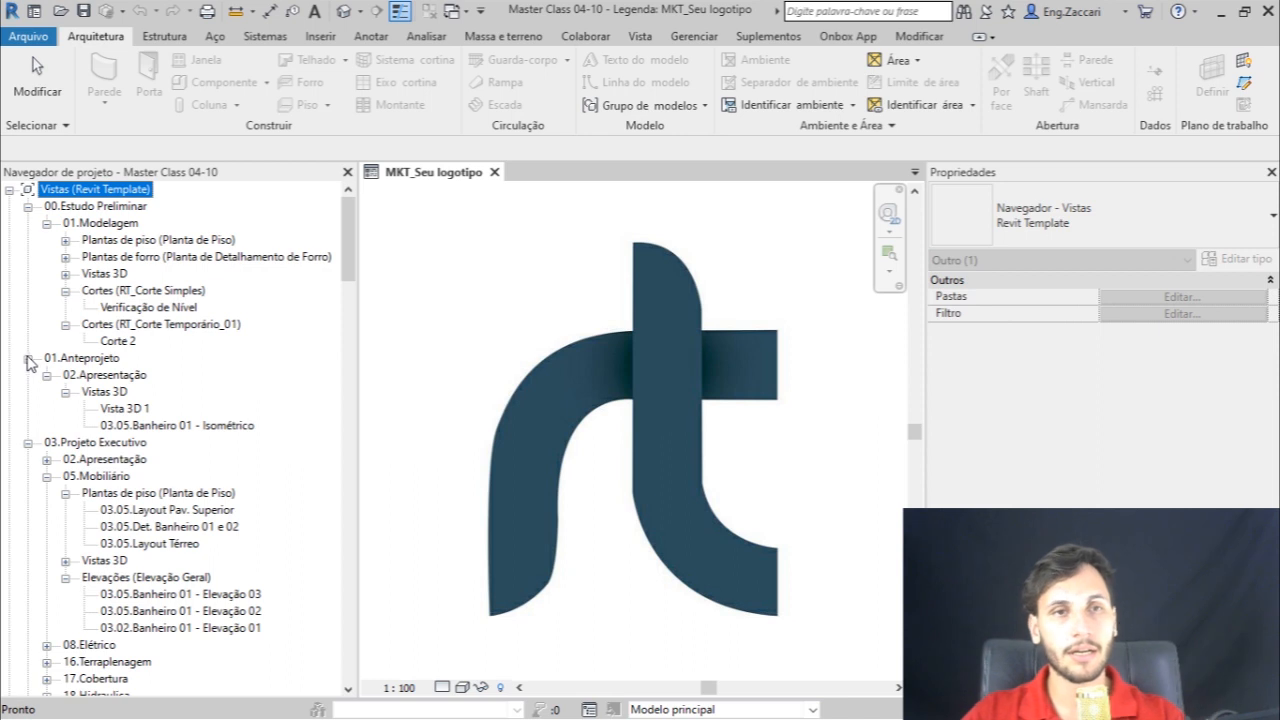
click(65, 392)
click(46, 376)
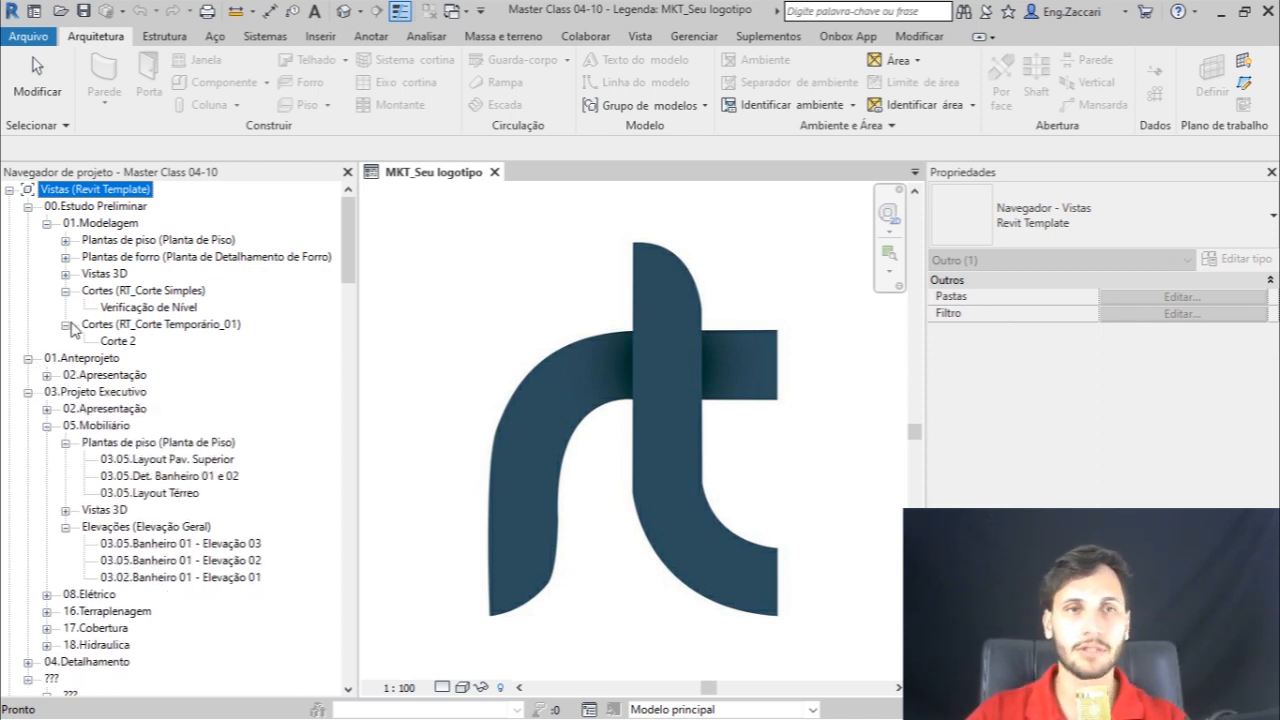
click(47, 425)
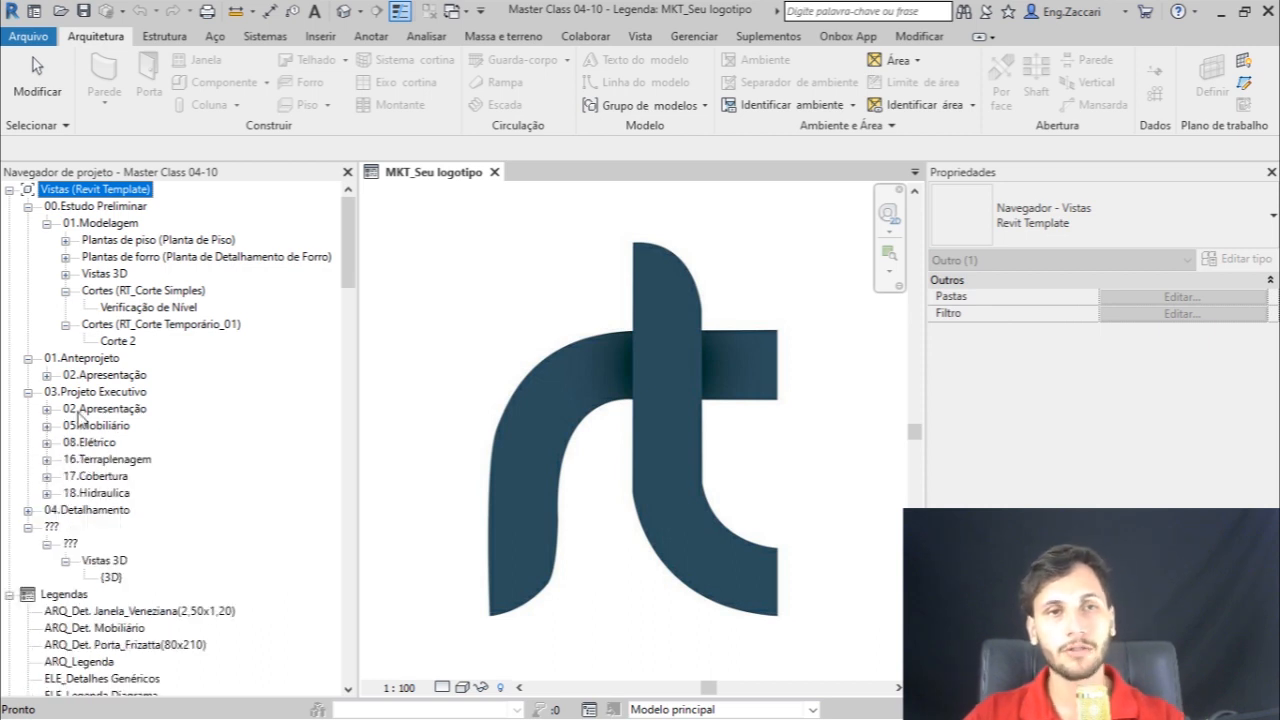
Go through the 03.Projeto Executivo view groups in the project browser, from 02.Apresentação to 18.Hidraulica
click(88, 410)
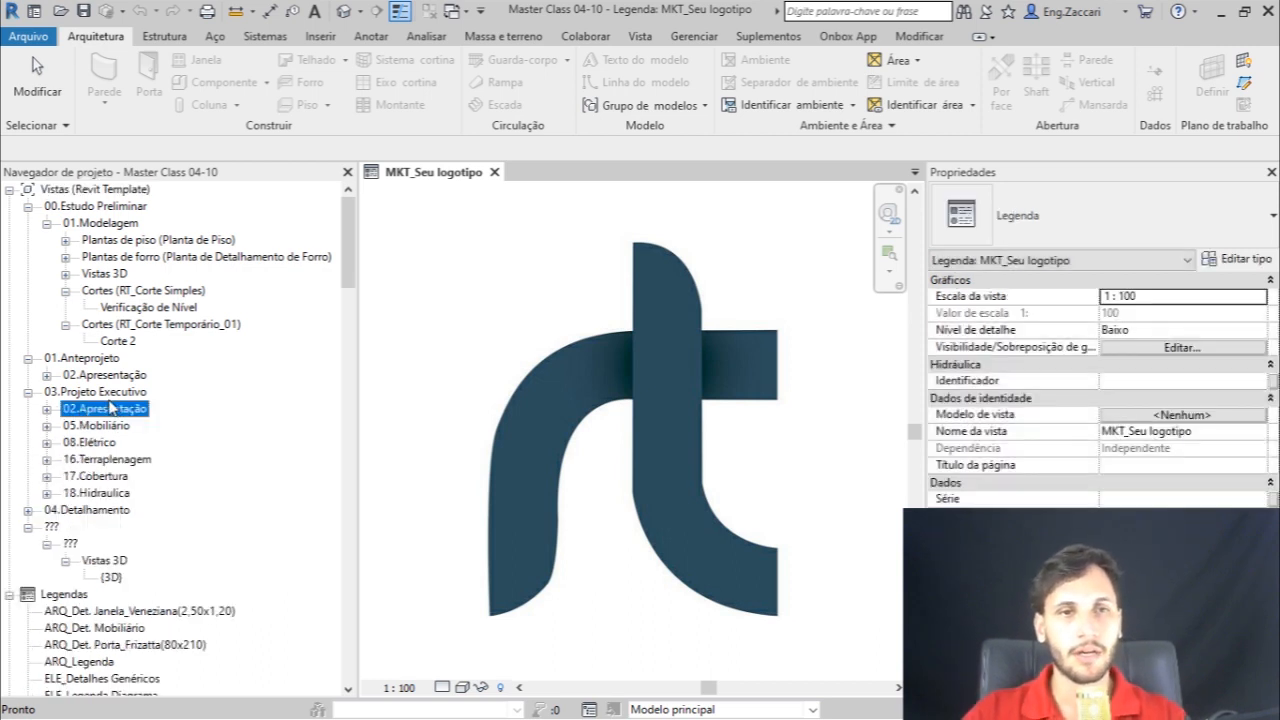
key(Up)
key(Down)
key(Down)
key(Down)
key(Down)
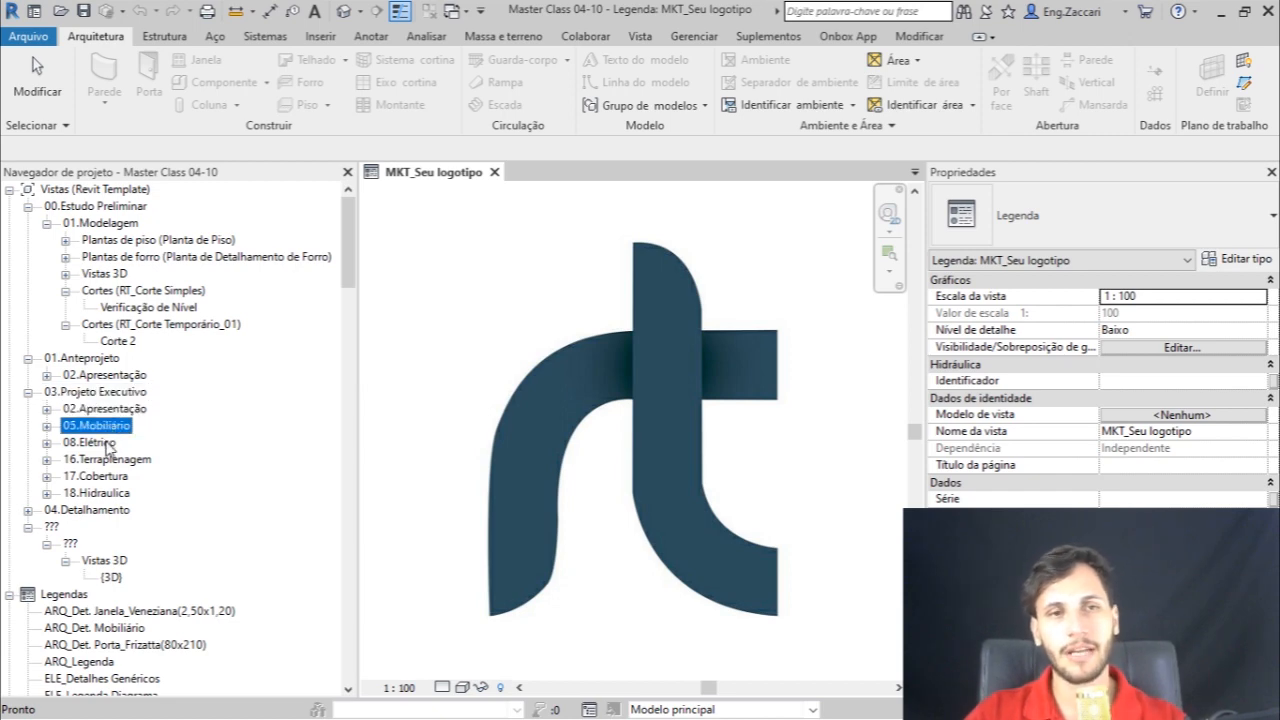
key(Down)
key(Down)
Look through the project's Legendas list, from the ARQ entries to MKT_Seu logotipo, and down to the Folhas
scroll(113, 500, down, 5)
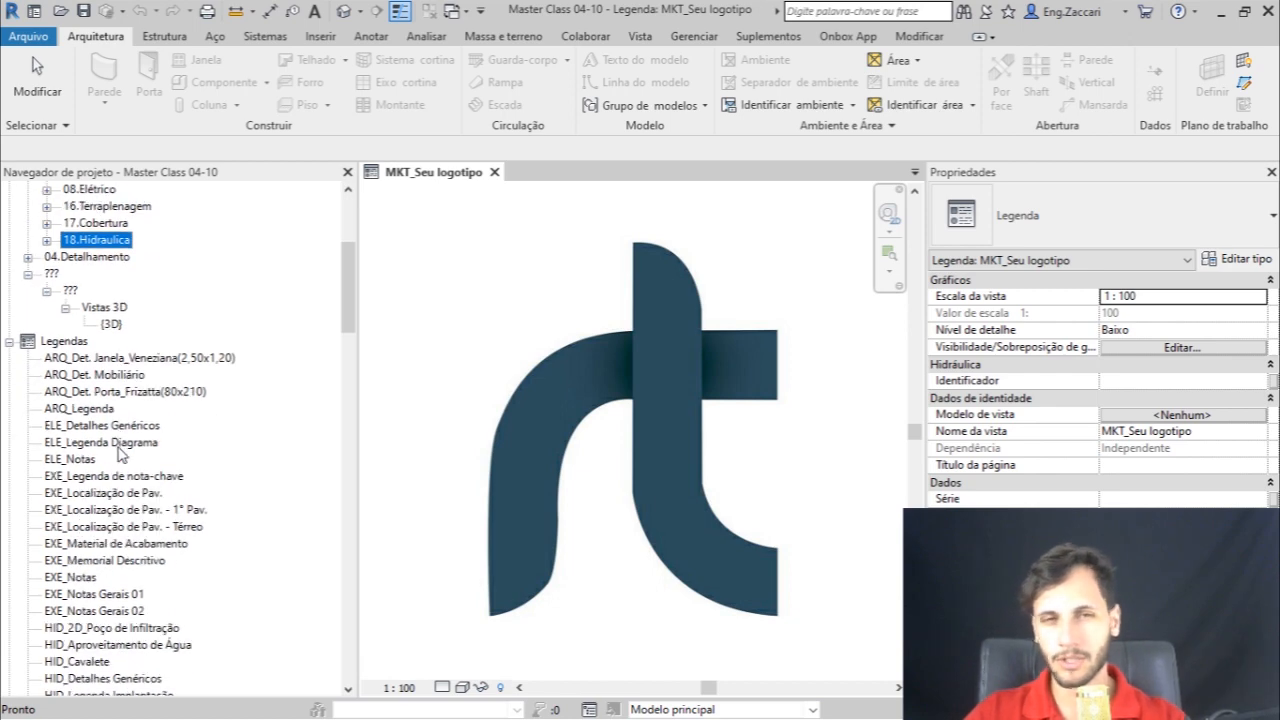
scroll(120, 453, down, 2)
scroll(75, 420, down, 2)
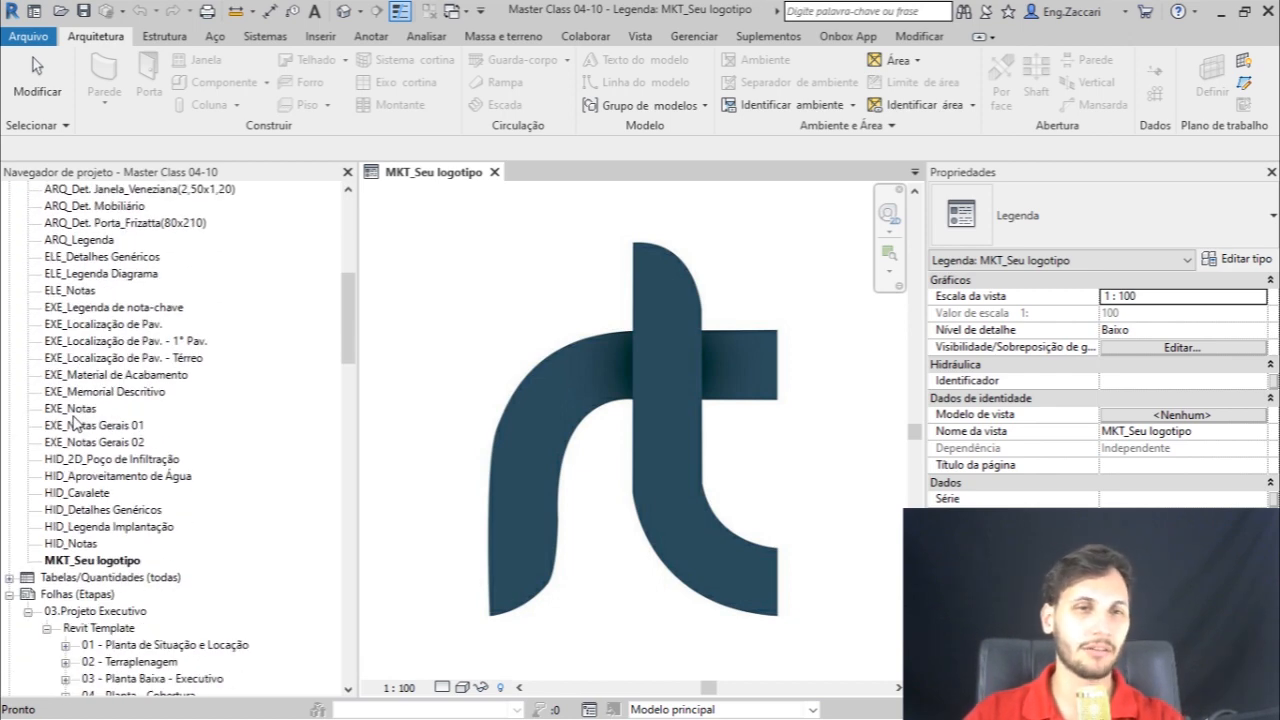
Expand the project's Tabelas/Quantidades list and skim its schedules from the 00.Modelagem entries to the 04 group
scroll(79, 400, down, 1)
click(9, 545)
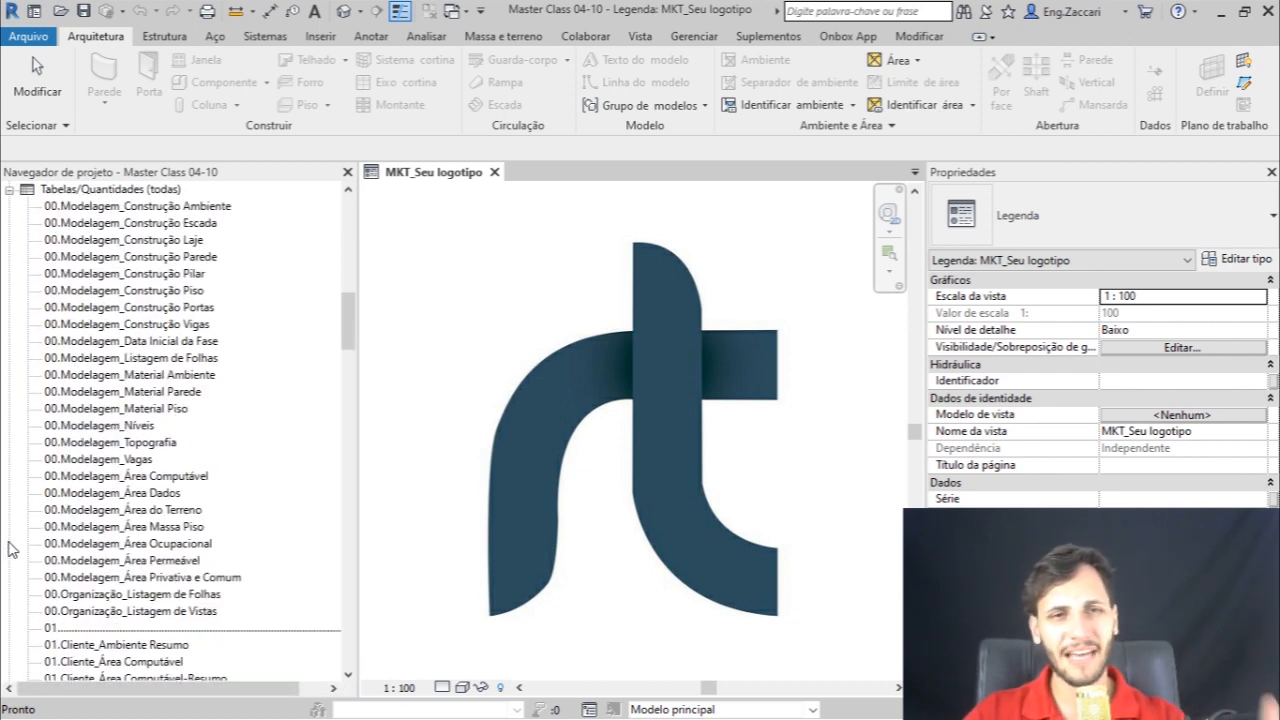
drag(337, 320, 308, 412)
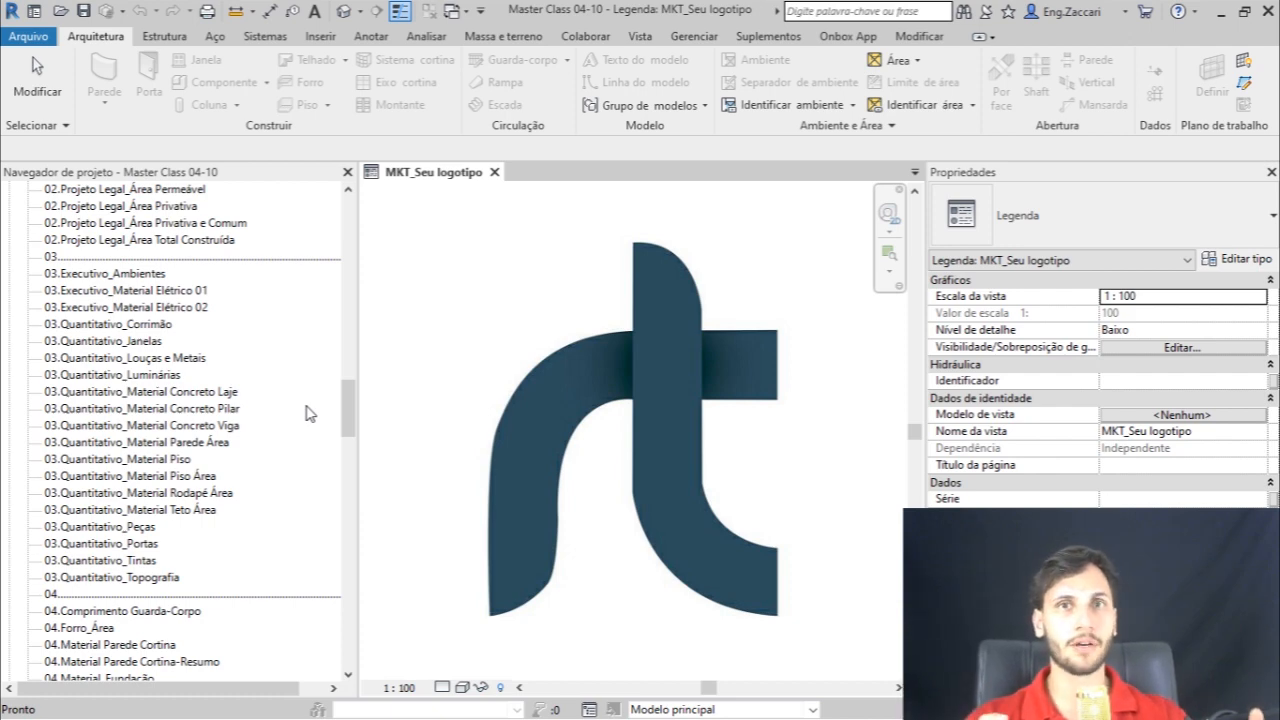
scroll(226, 417, up, 9)
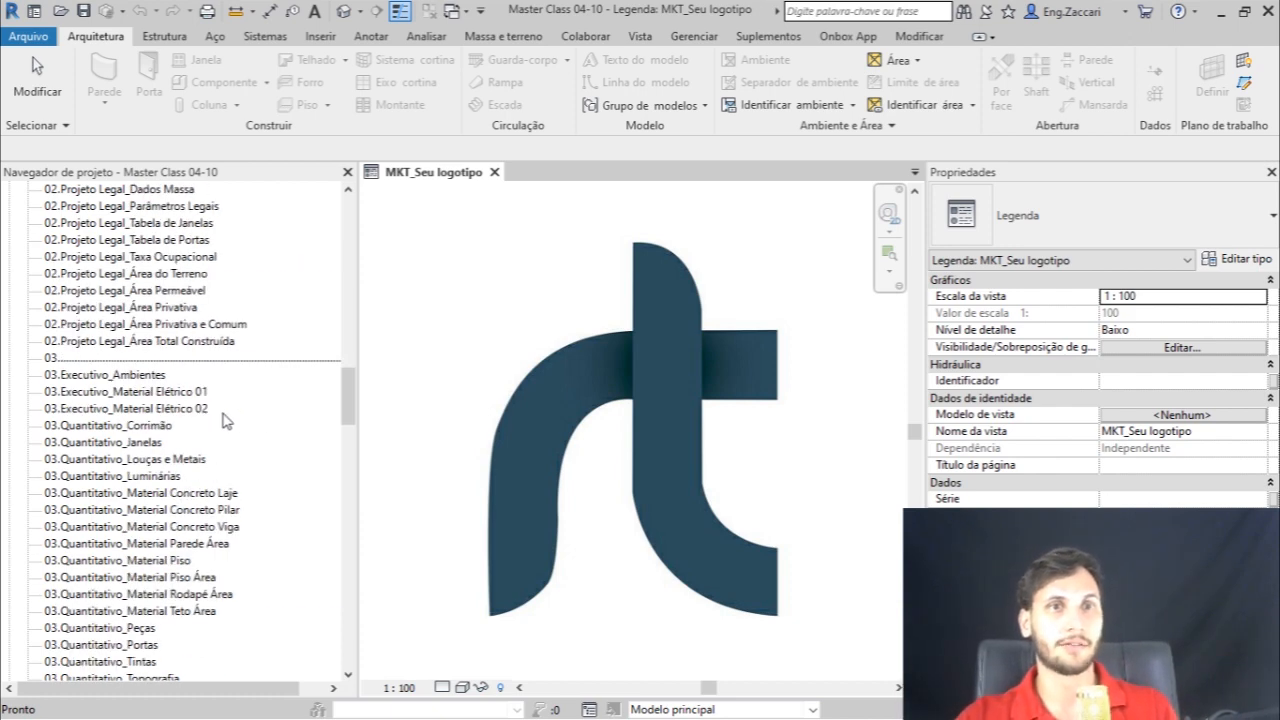
scroll(120, 378, up, 2)
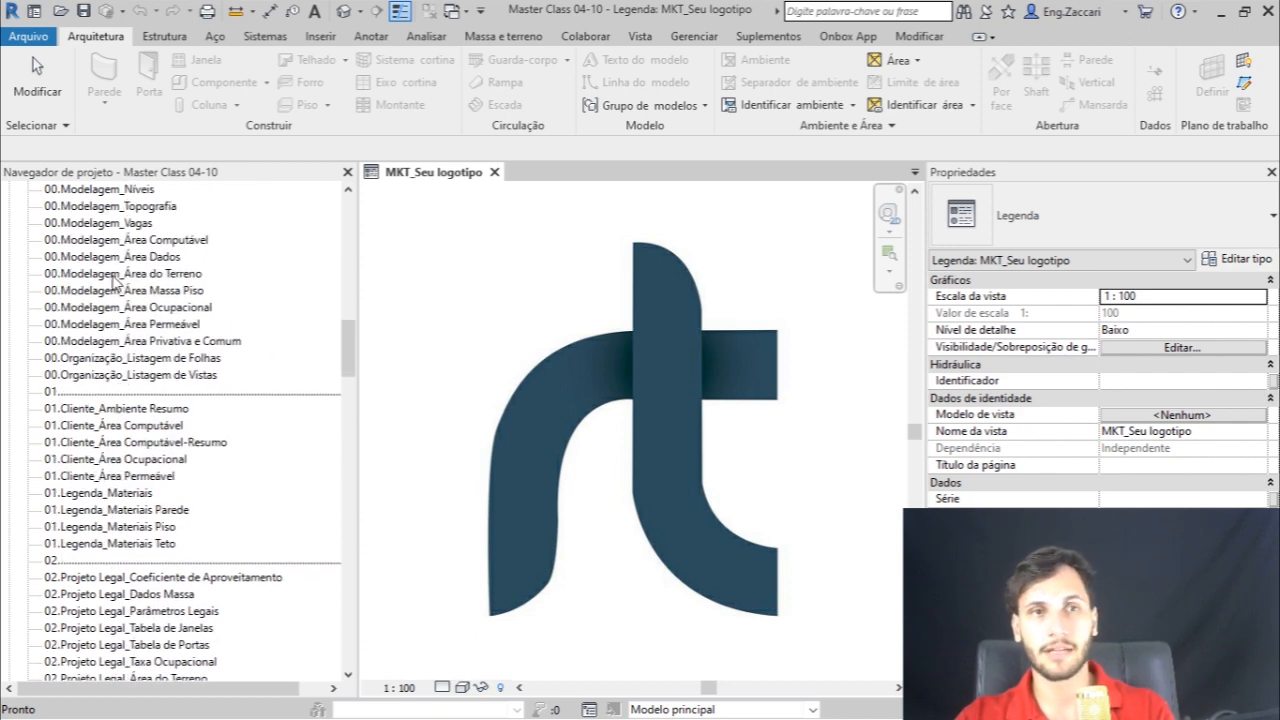
Go through the schedule groups by stage prefix, from 00.Modelagem_Área Massa Piso through 02.Projeto Legal_Parâmetros Legais to 04.Material Parede Cortina
click(92, 290)
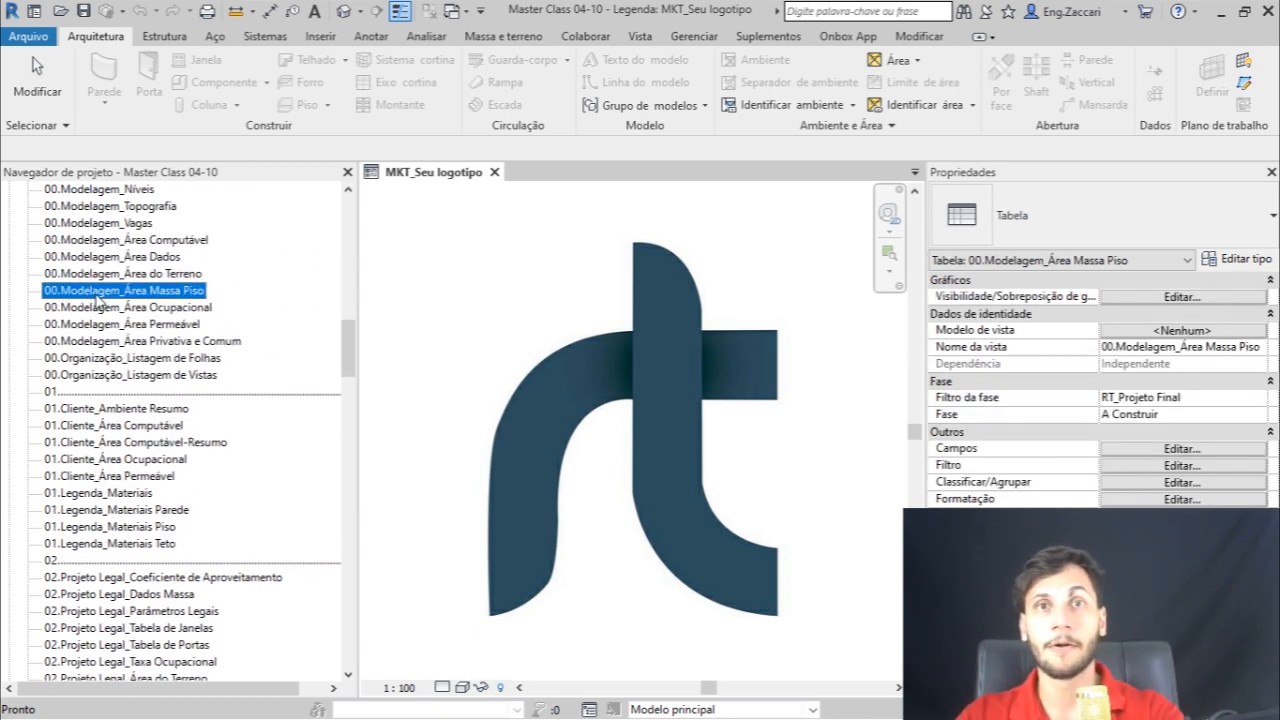
scroll(104, 305, down, 1)
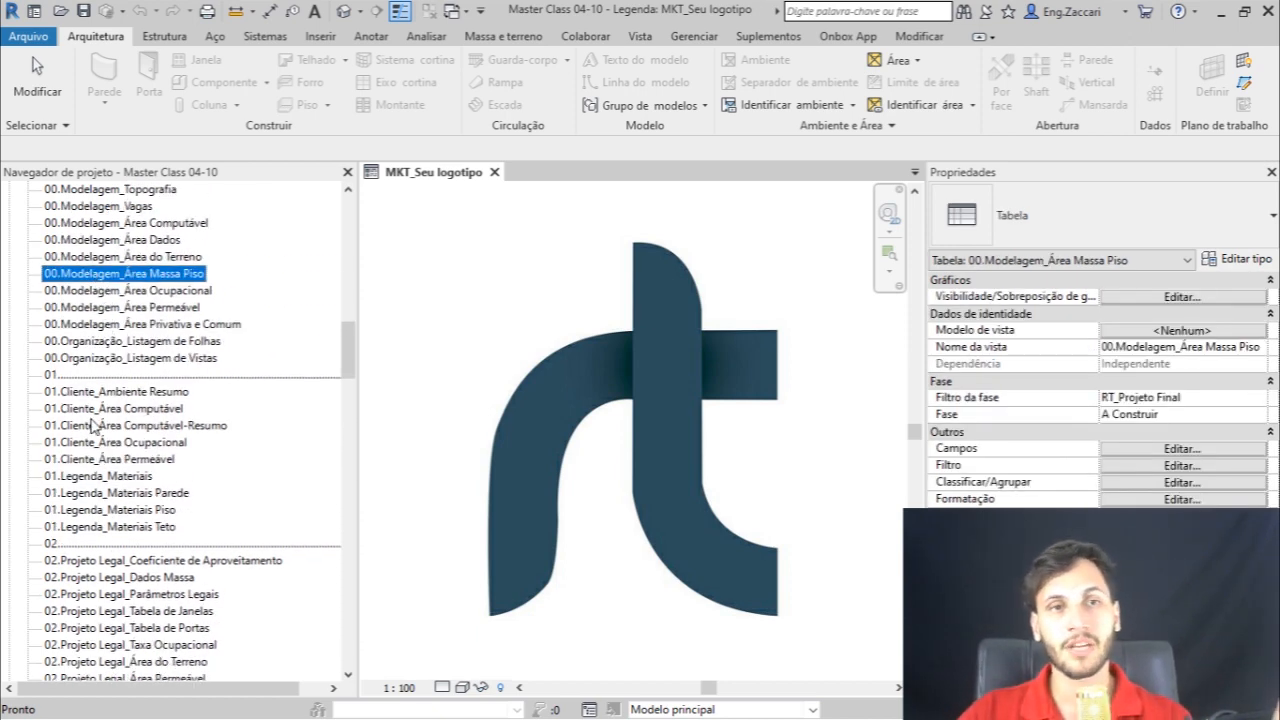
click(92, 425)
scroll(92, 425, down, 1)
scroll(92, 425, down, 3)
click(88, 494)
scroll(88, 500, down, 2)
scroll(88, 500, down, 10)
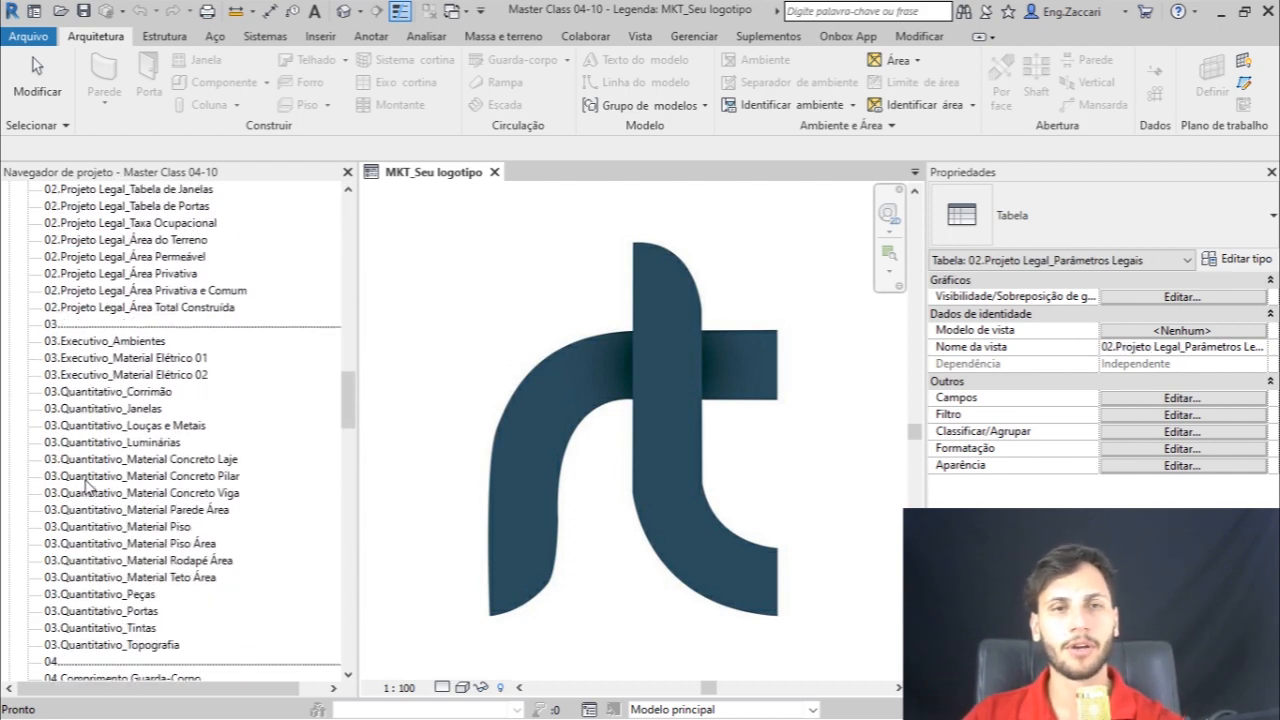
click(87, 375)
scroll(88, 420, down, 2)
scroll(88, 420, down, 1)
click(97, 543)
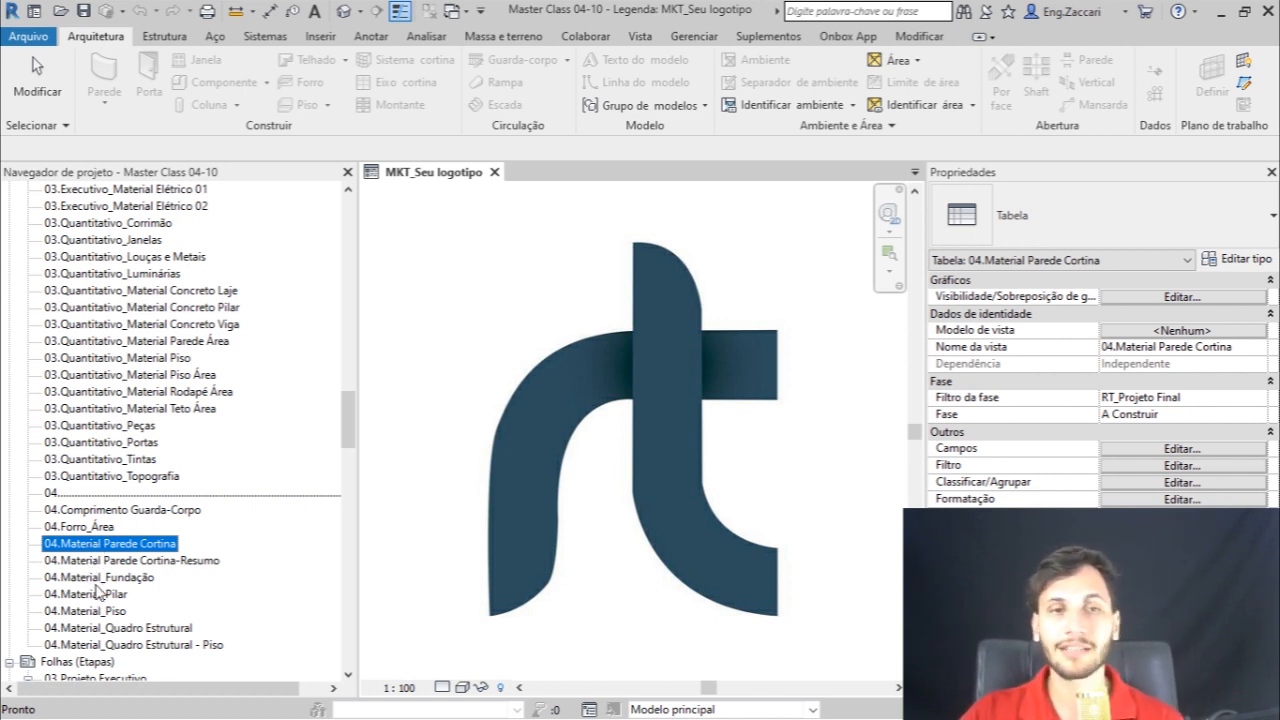
Collapse the Revit Template and 03.Projeto Executivo sheet groups and the Famílias branch, and return to the Vistas at the start of the browser
scroll(97, 592, down, 1)
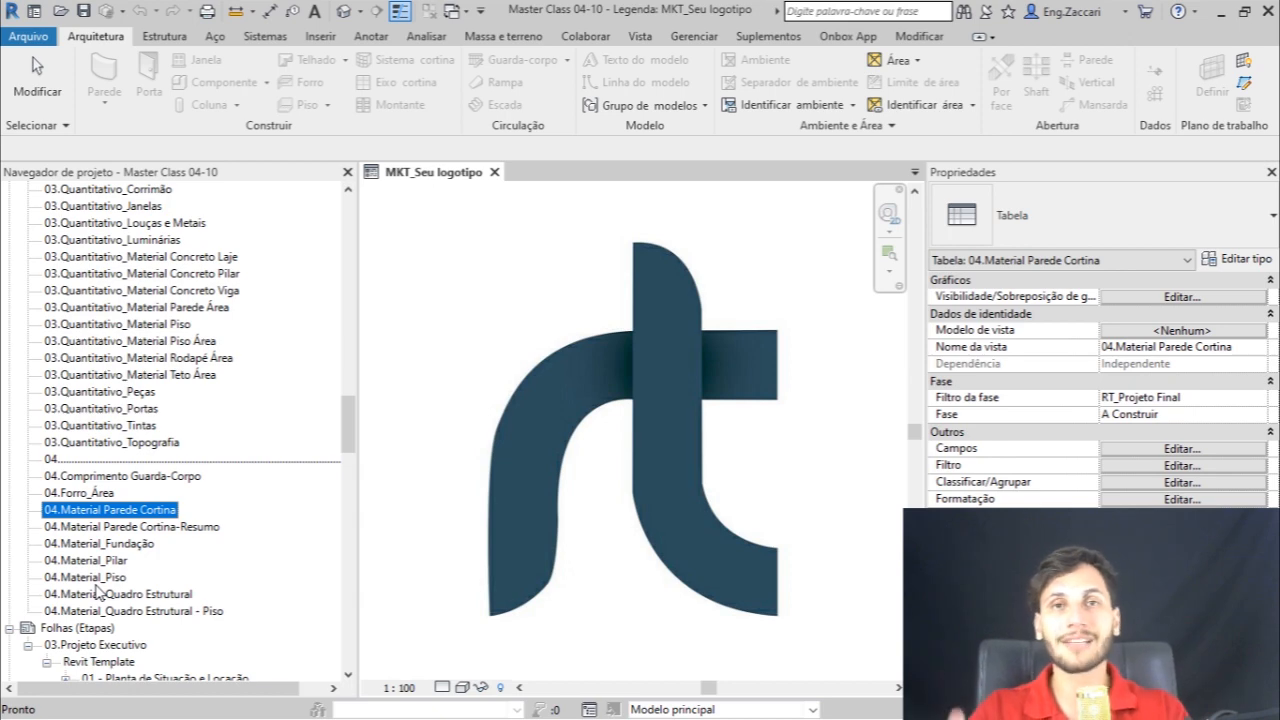
scroll(97, 592, down, 9)
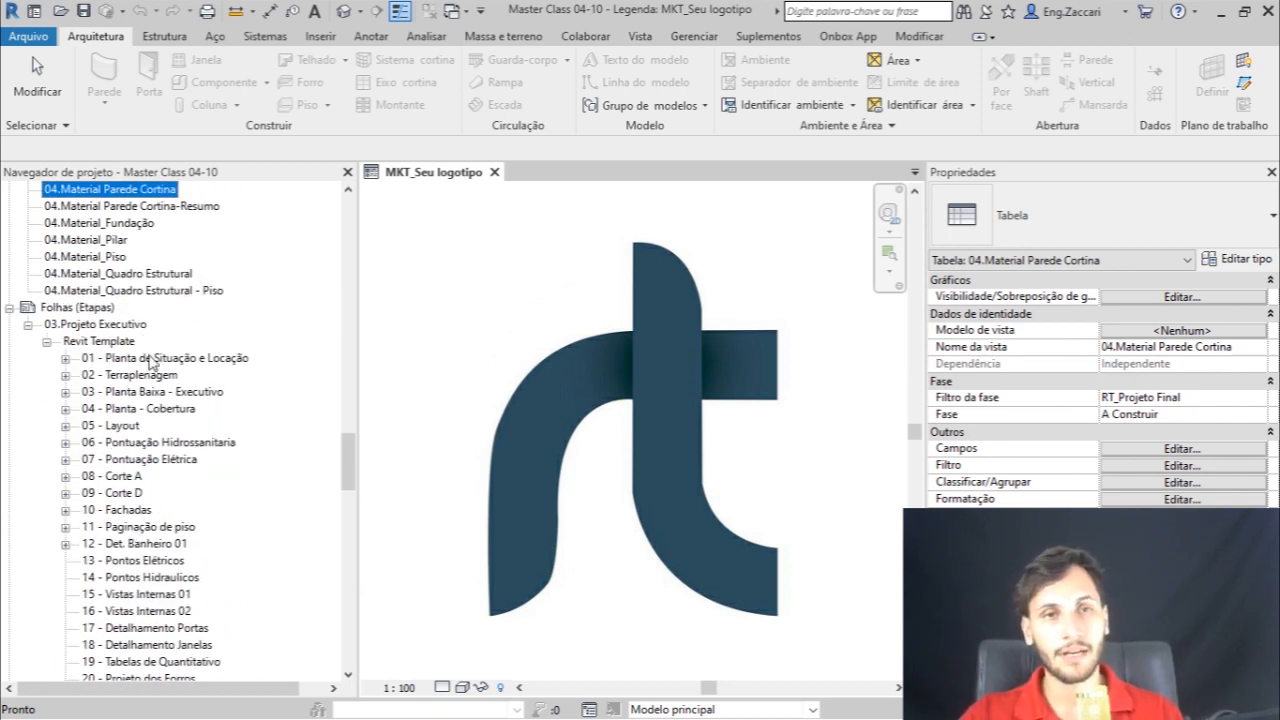
scroll(153, 365, down, 1)
click(46, 307)
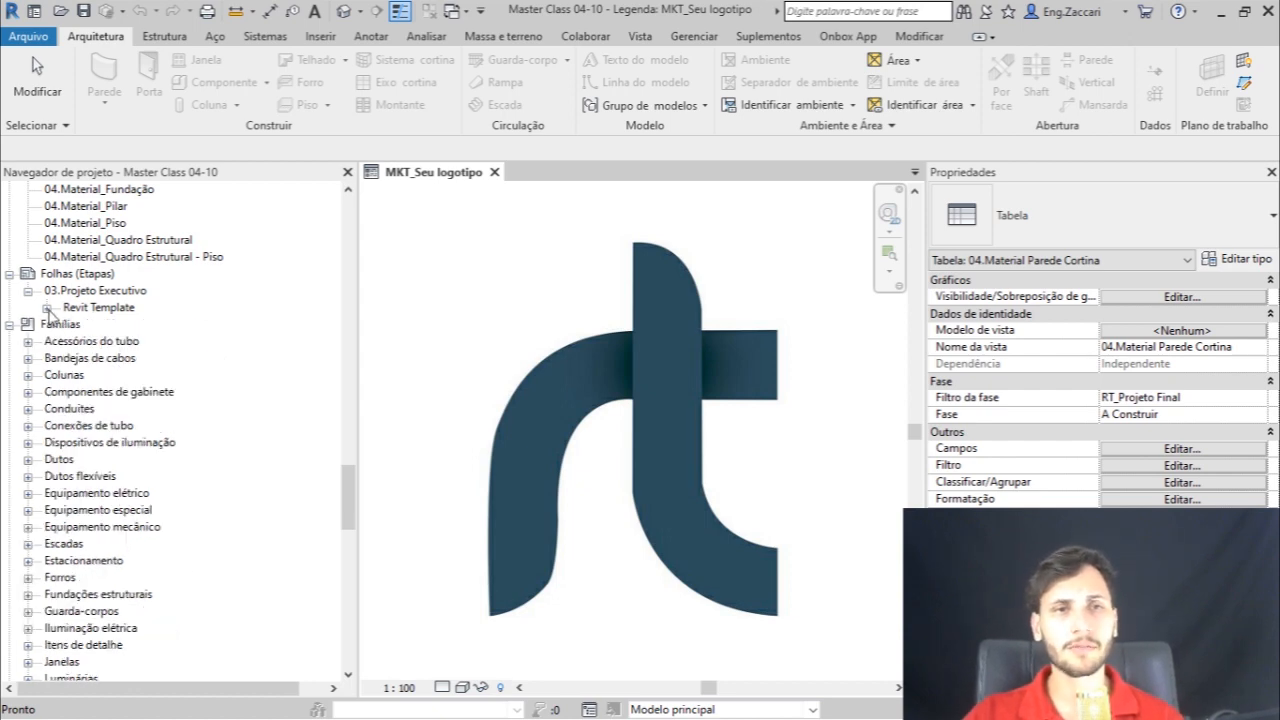
click(27, 291)
click(9, 307)
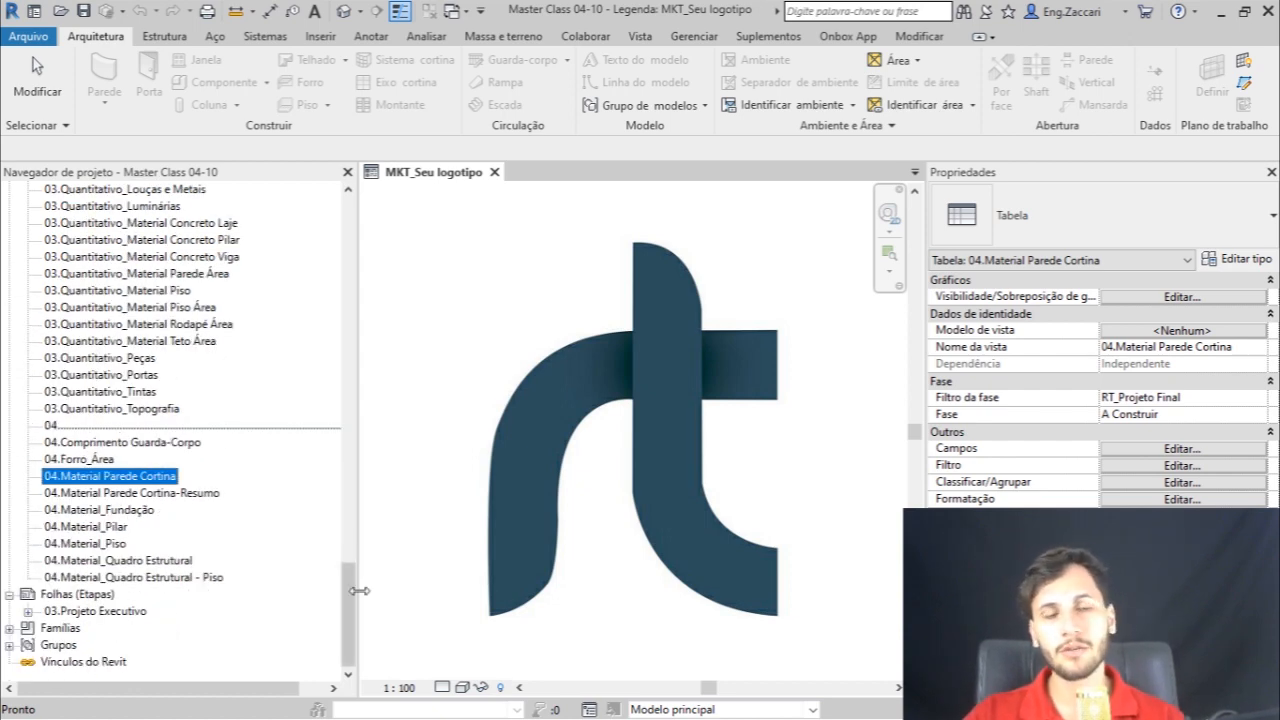
drag(353, 605, 349, 200)
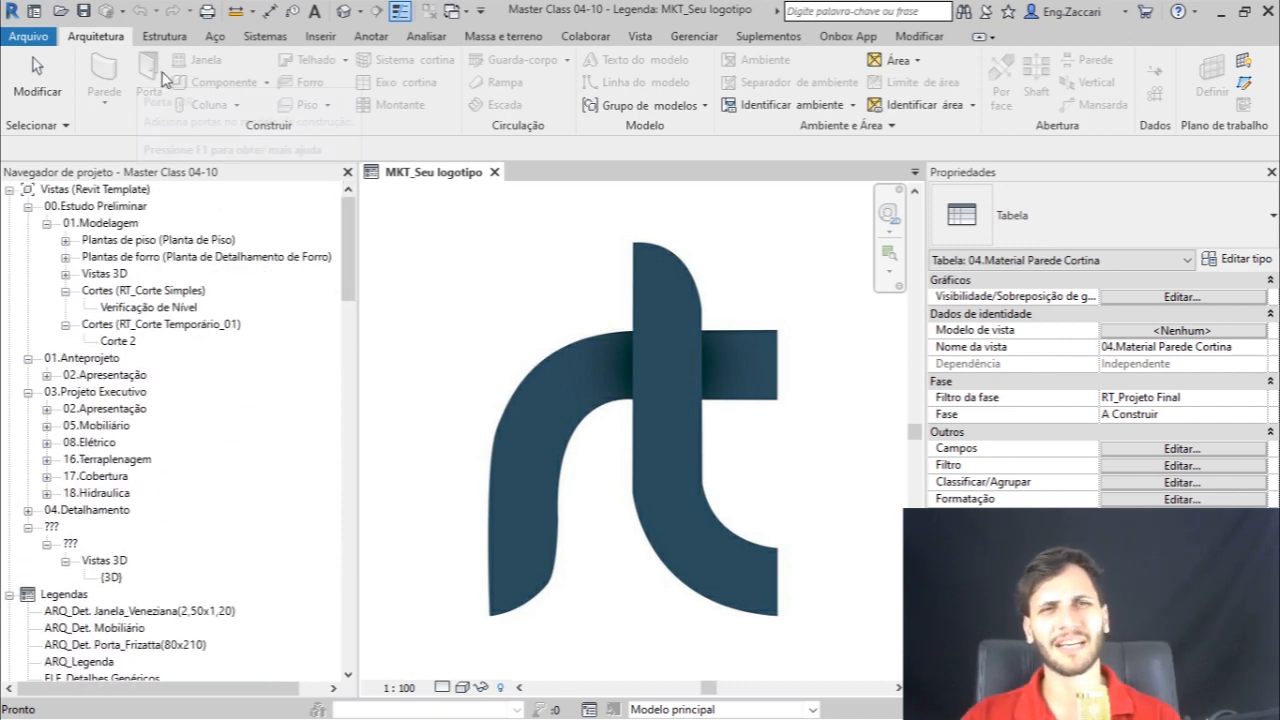